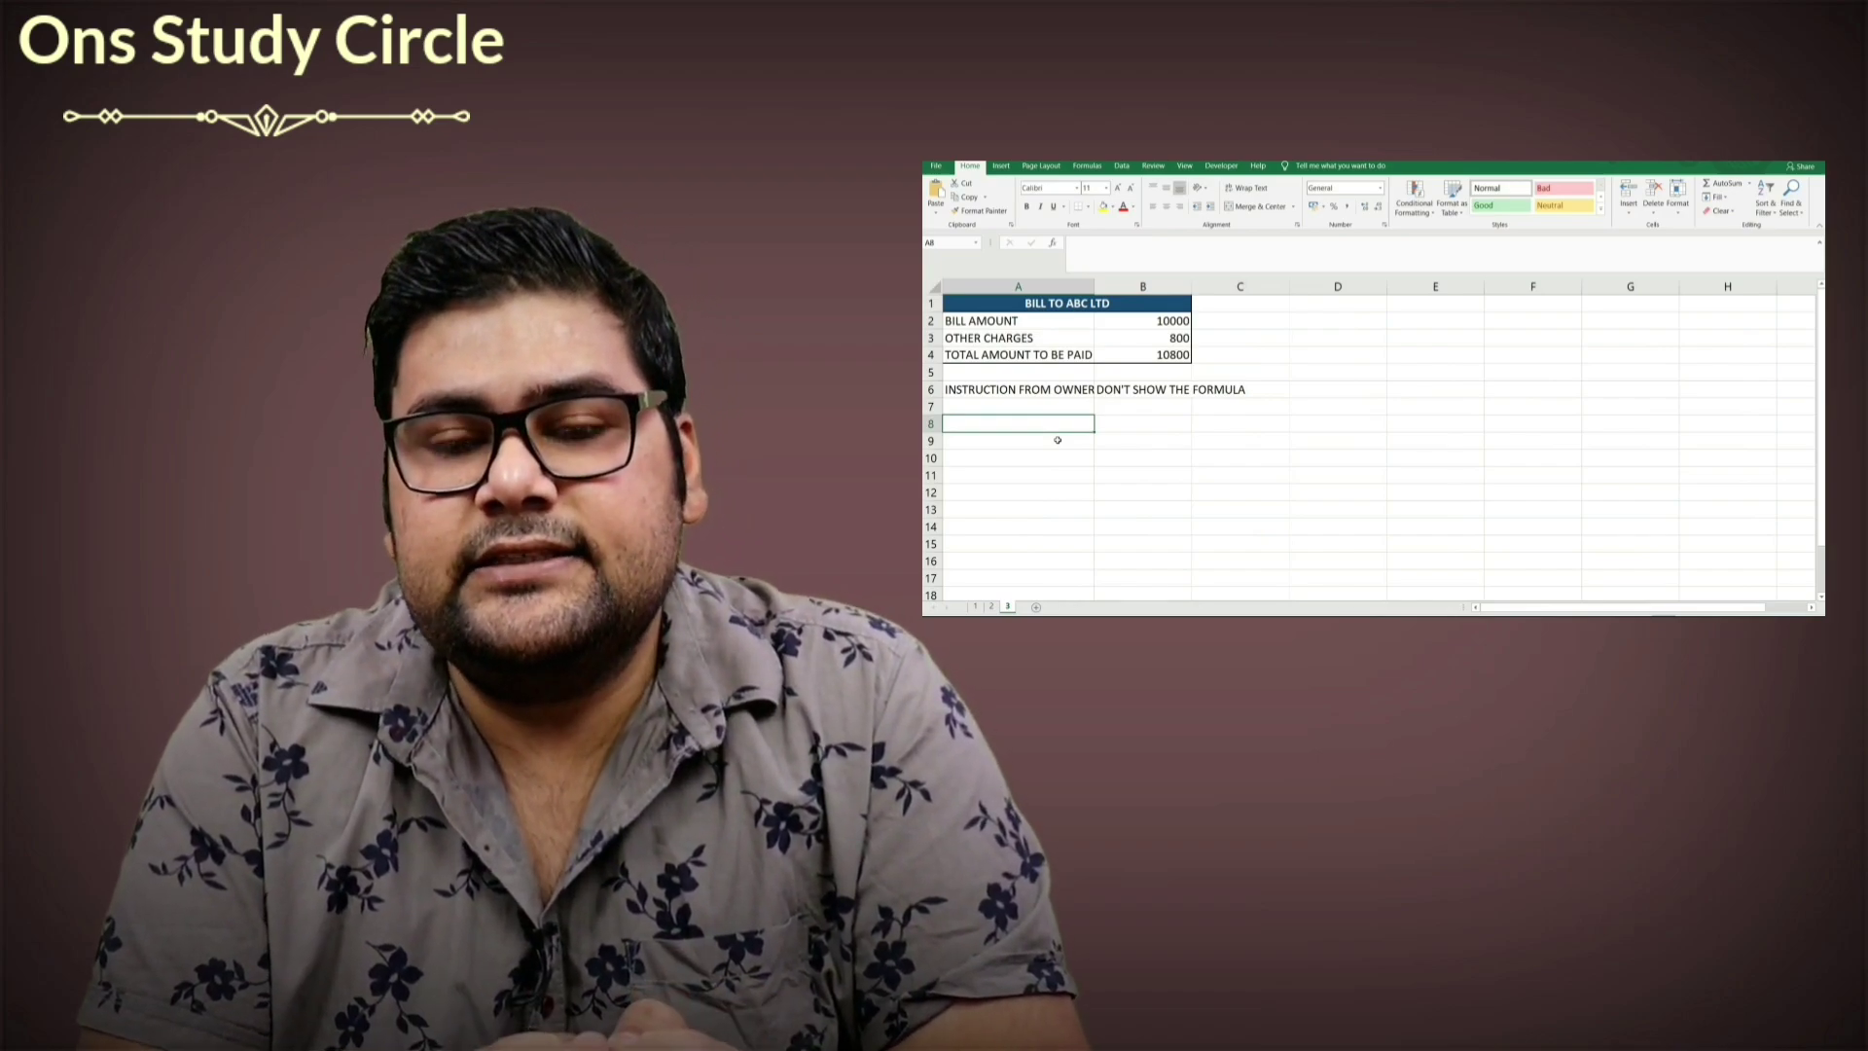
Re-enter the other charges formula =B2*5%+B2*2%+B2*1% in B3.
left_click(1143, 321)
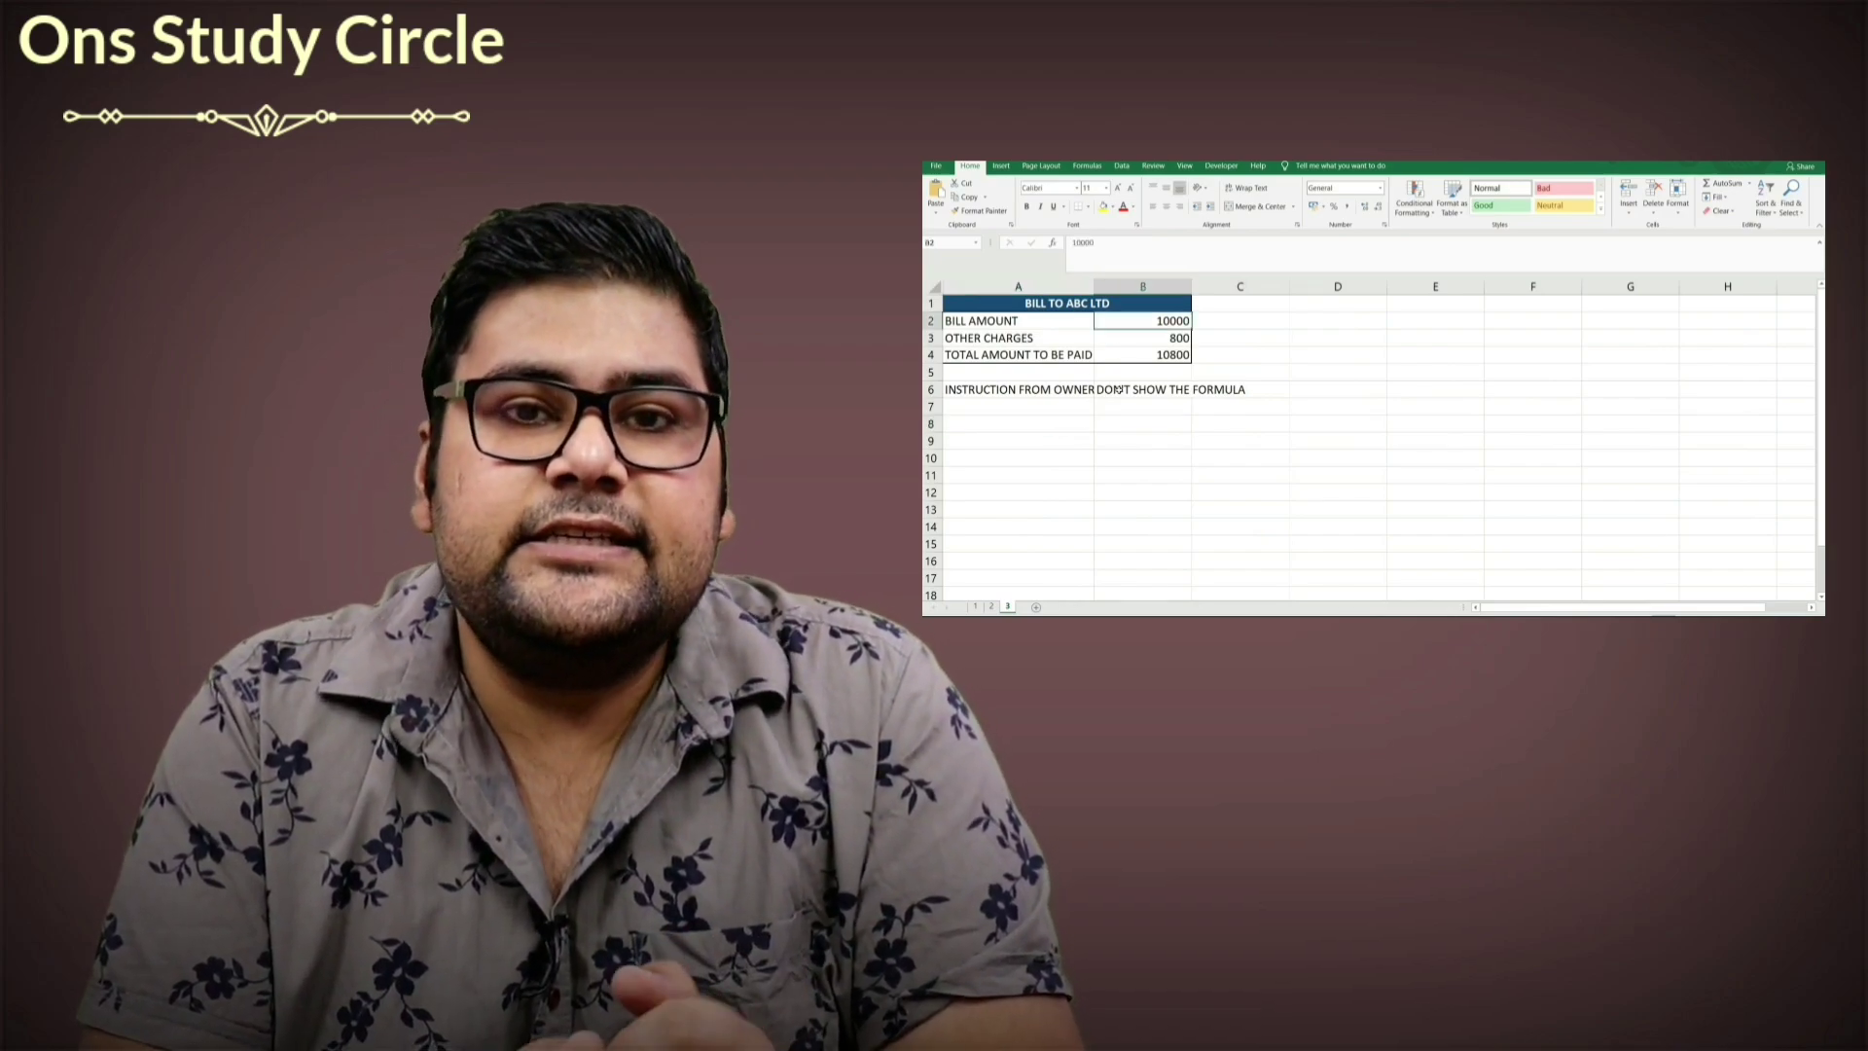
left_click(1141, 341)
type("=B2*5%+B2*2%+B2*1%")
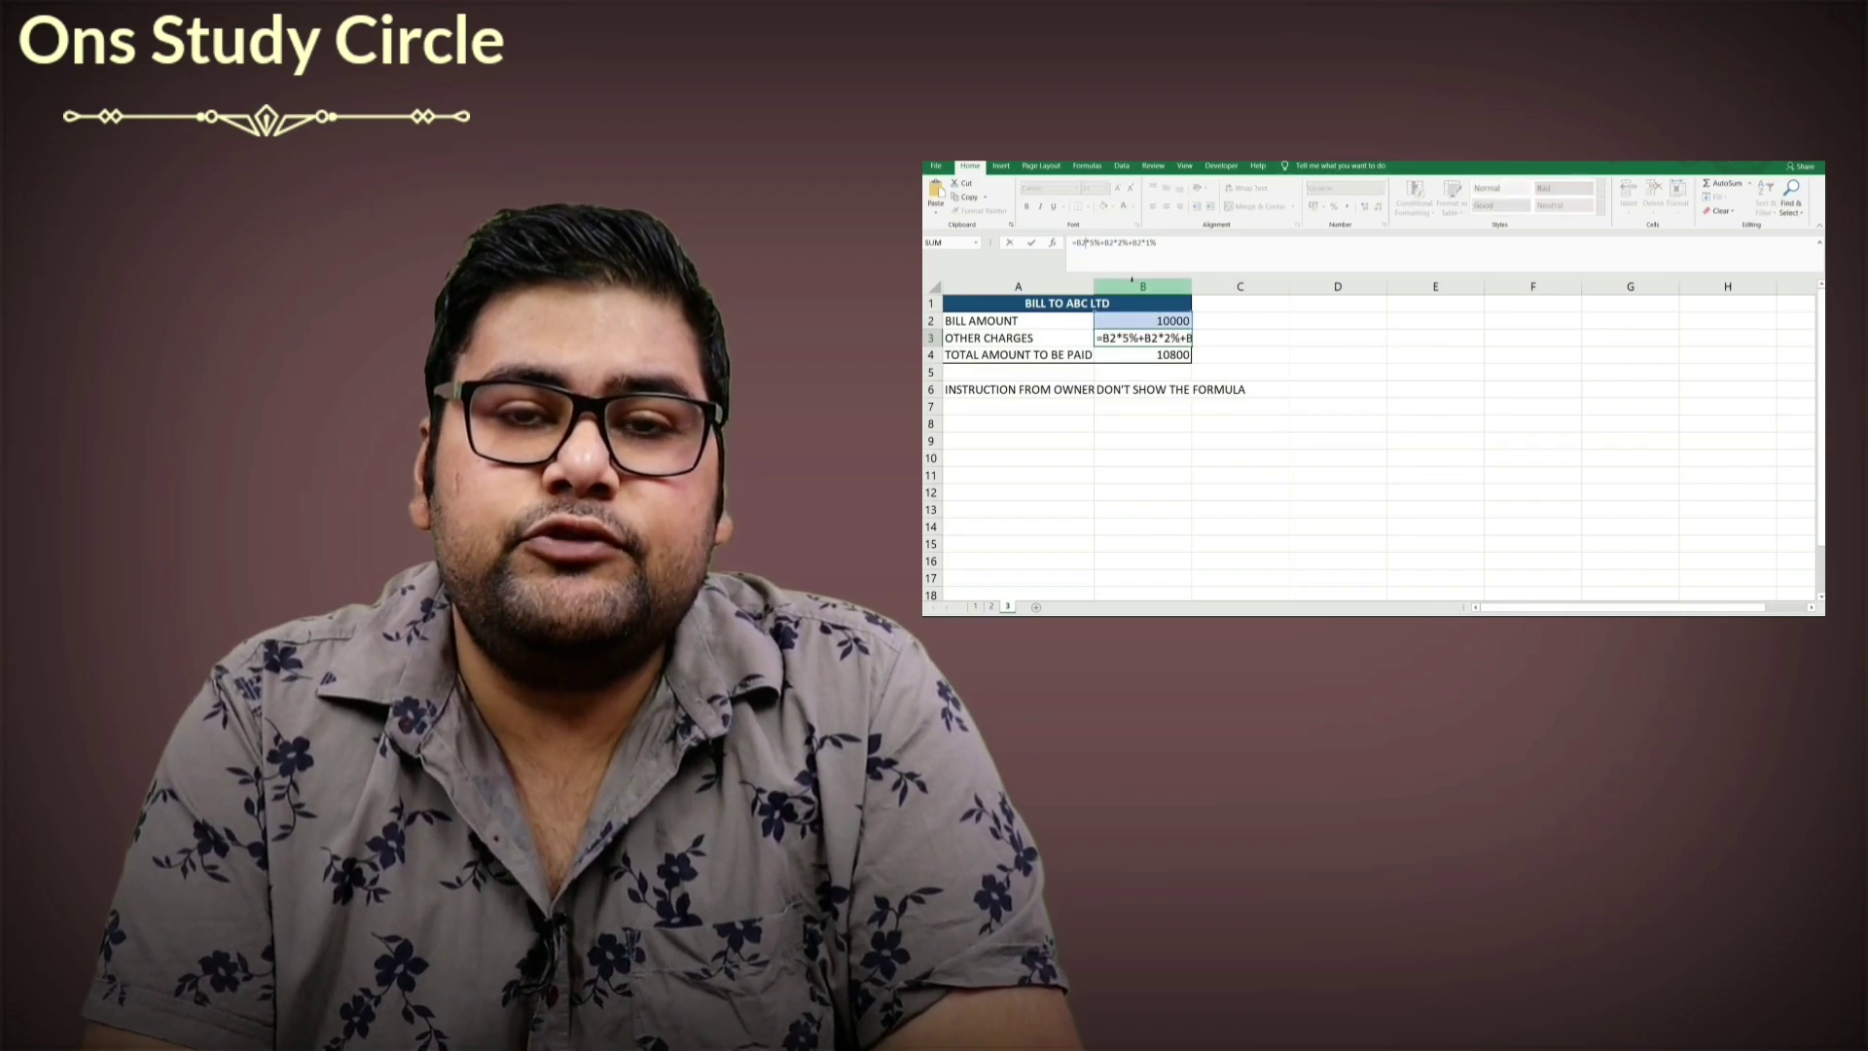
key("ctrl+Return")
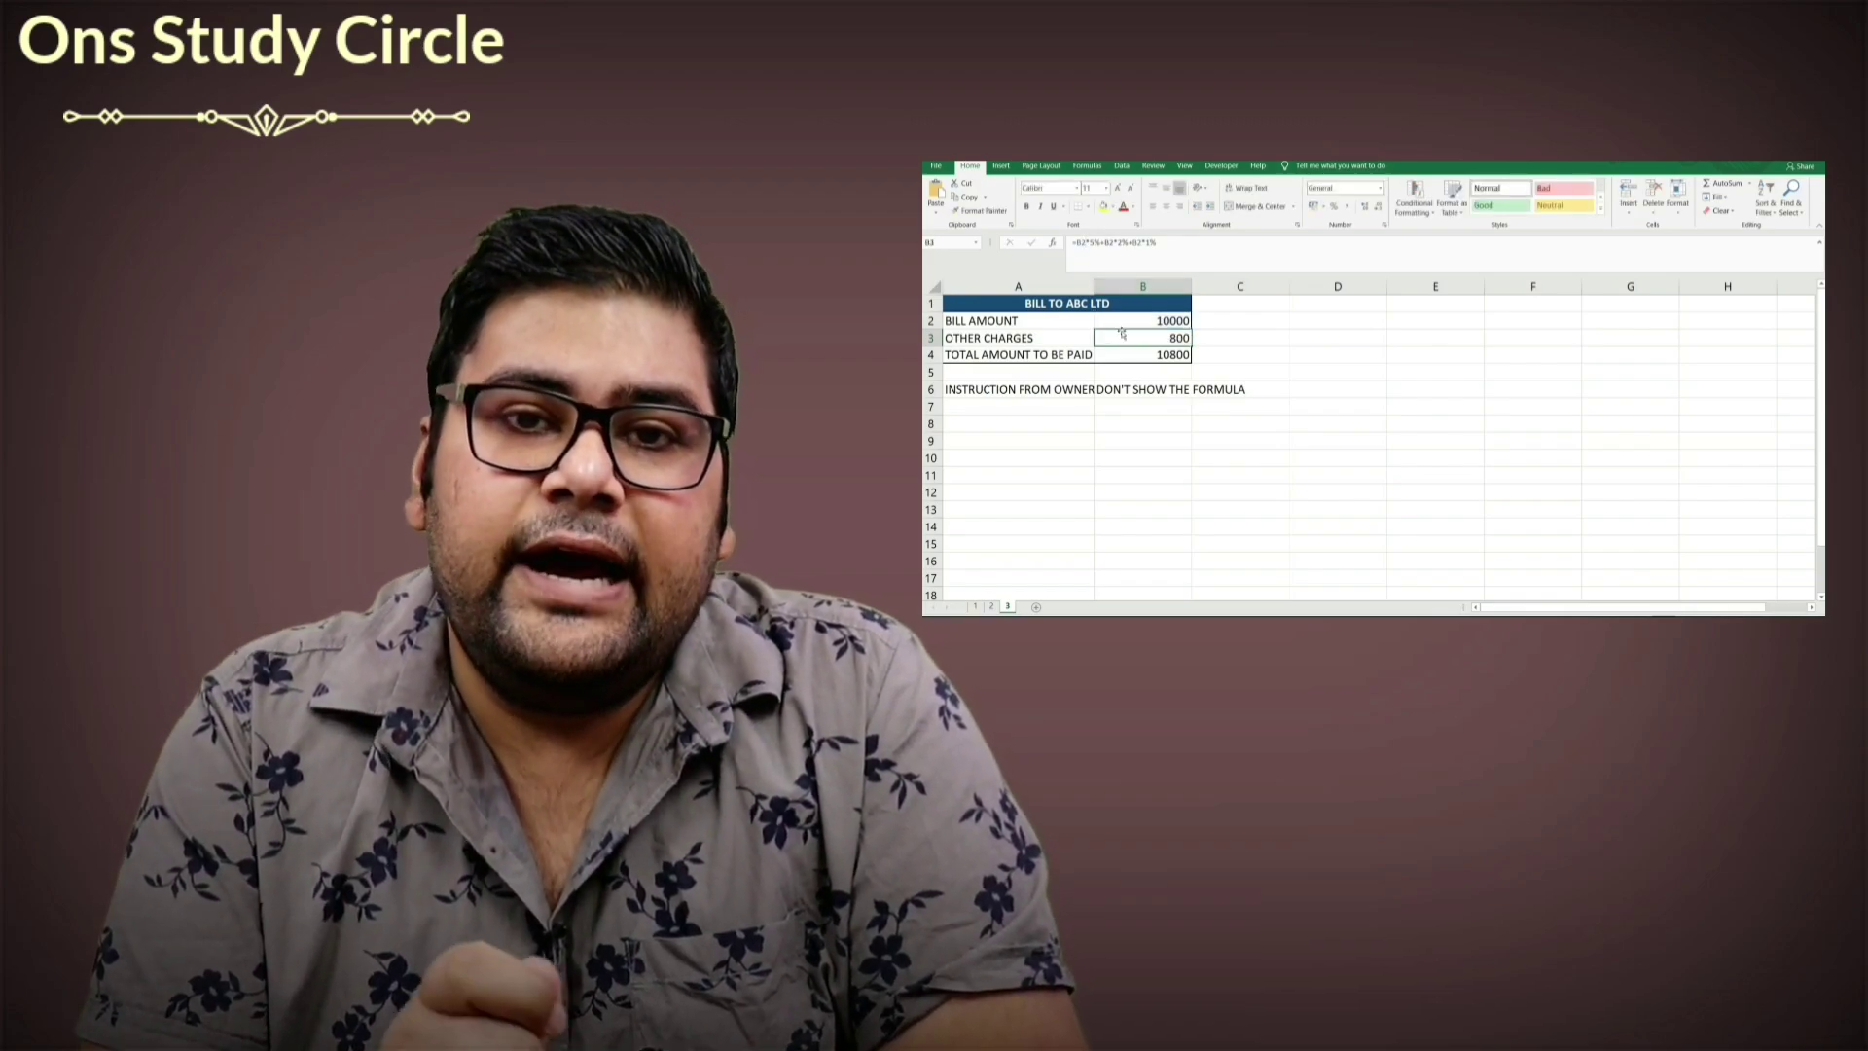
Check the total amount formula in B4, then bring up the options for cell B3.
left_click(1118, 356)
left_click(1129, 339)
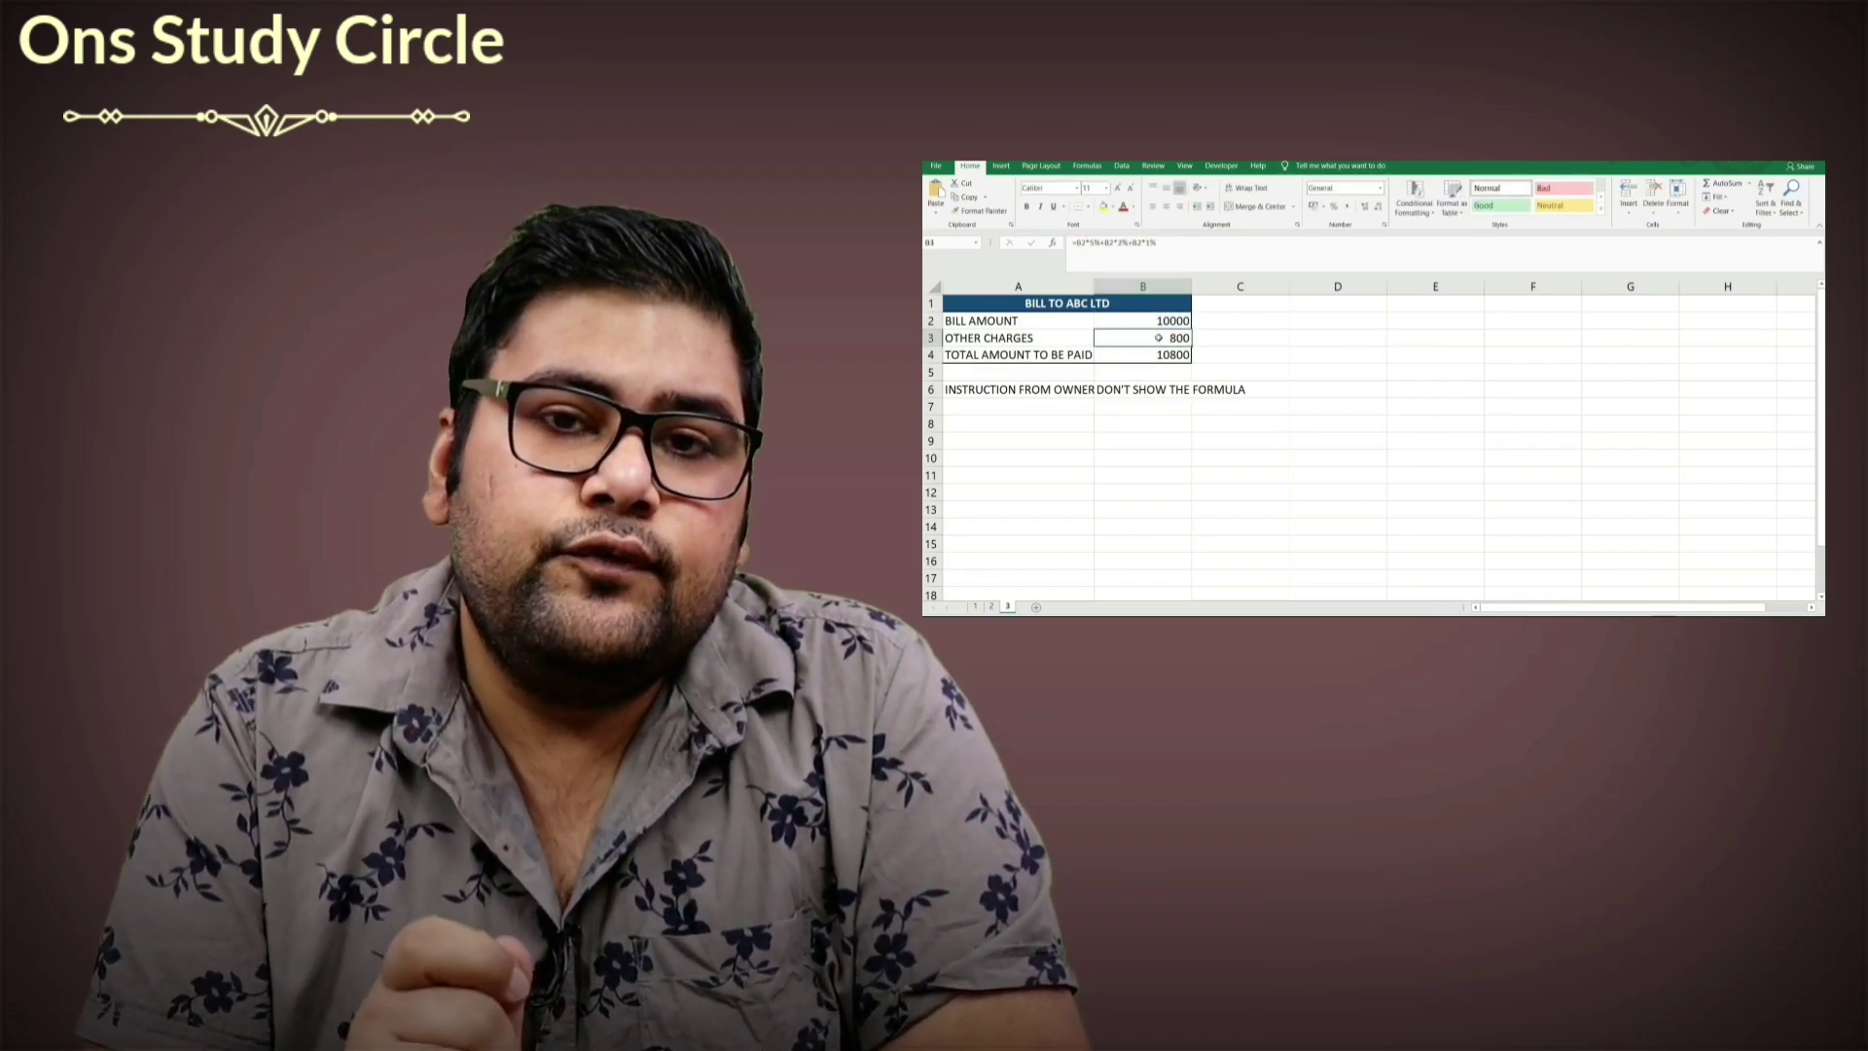
right_click(1148, 339)
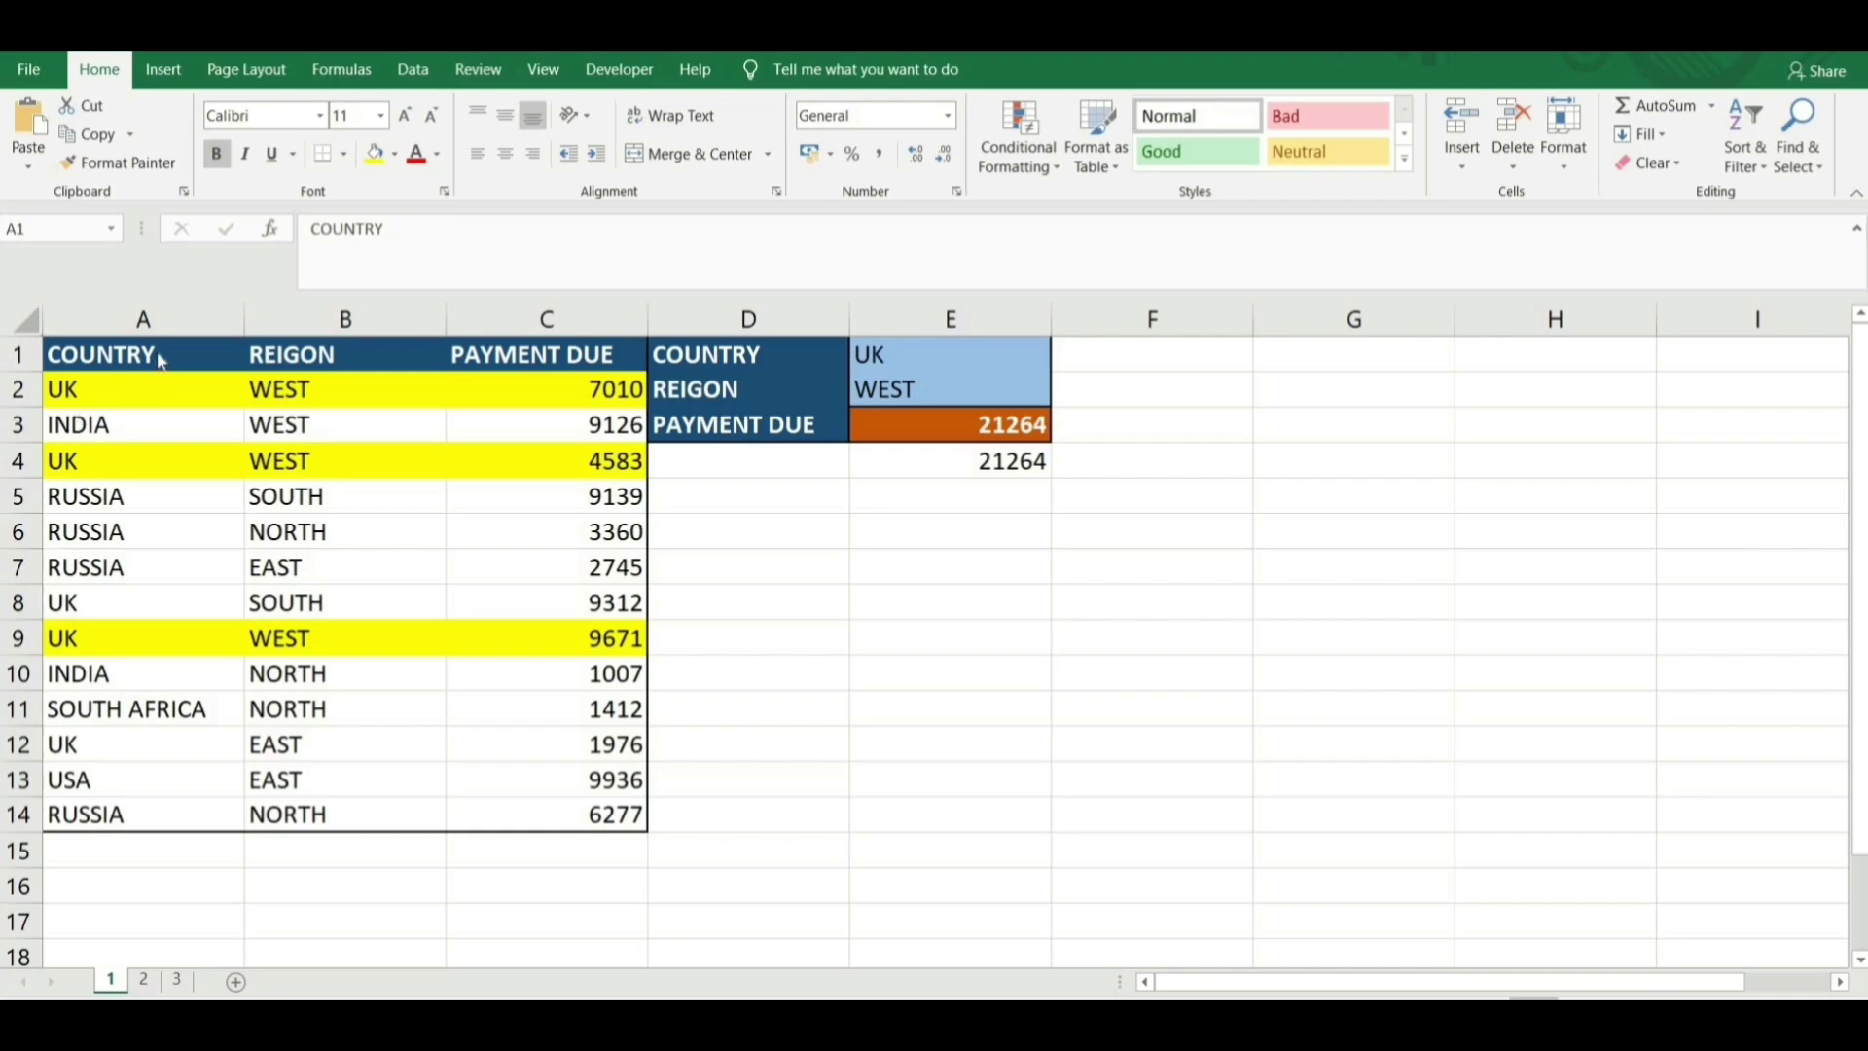
Walk through the table's COUNTRY, REGION and payment columns, noting UK, WEST and 7010.
left_click(159, 354)
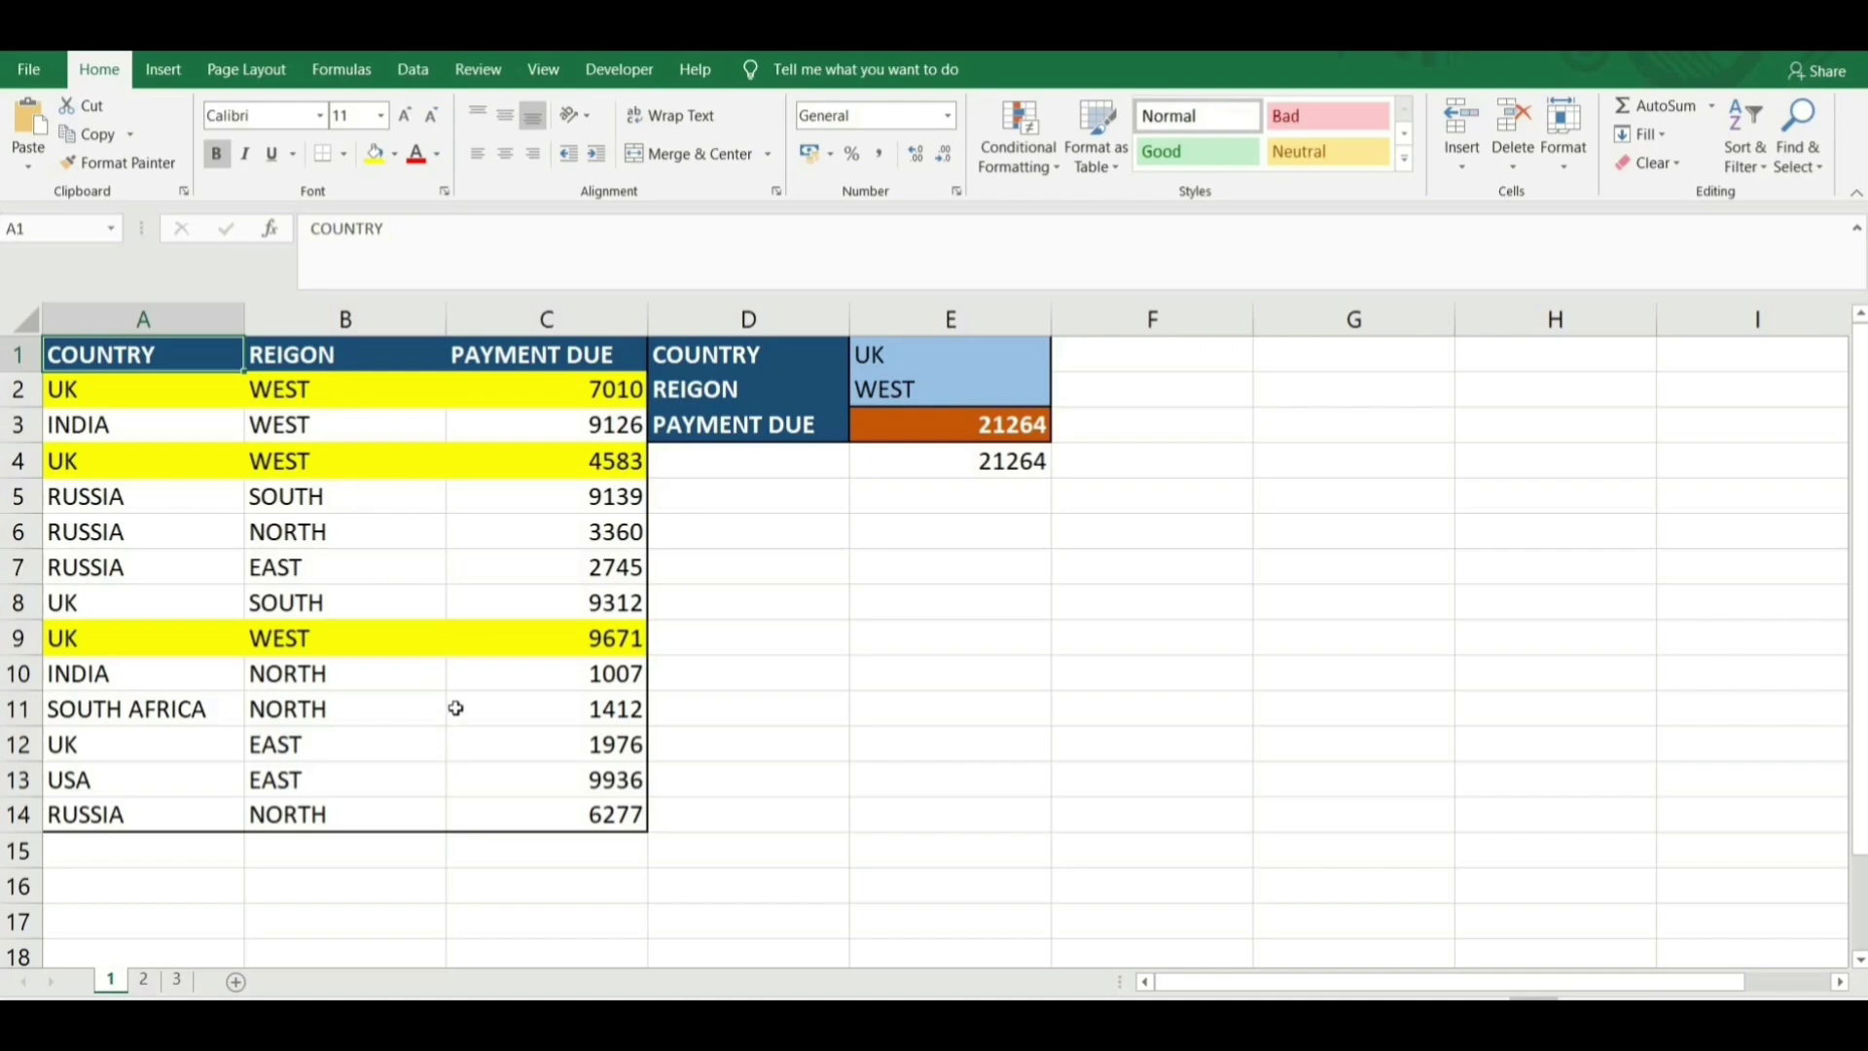
left_click(139, 400)
left_click(286, 418)
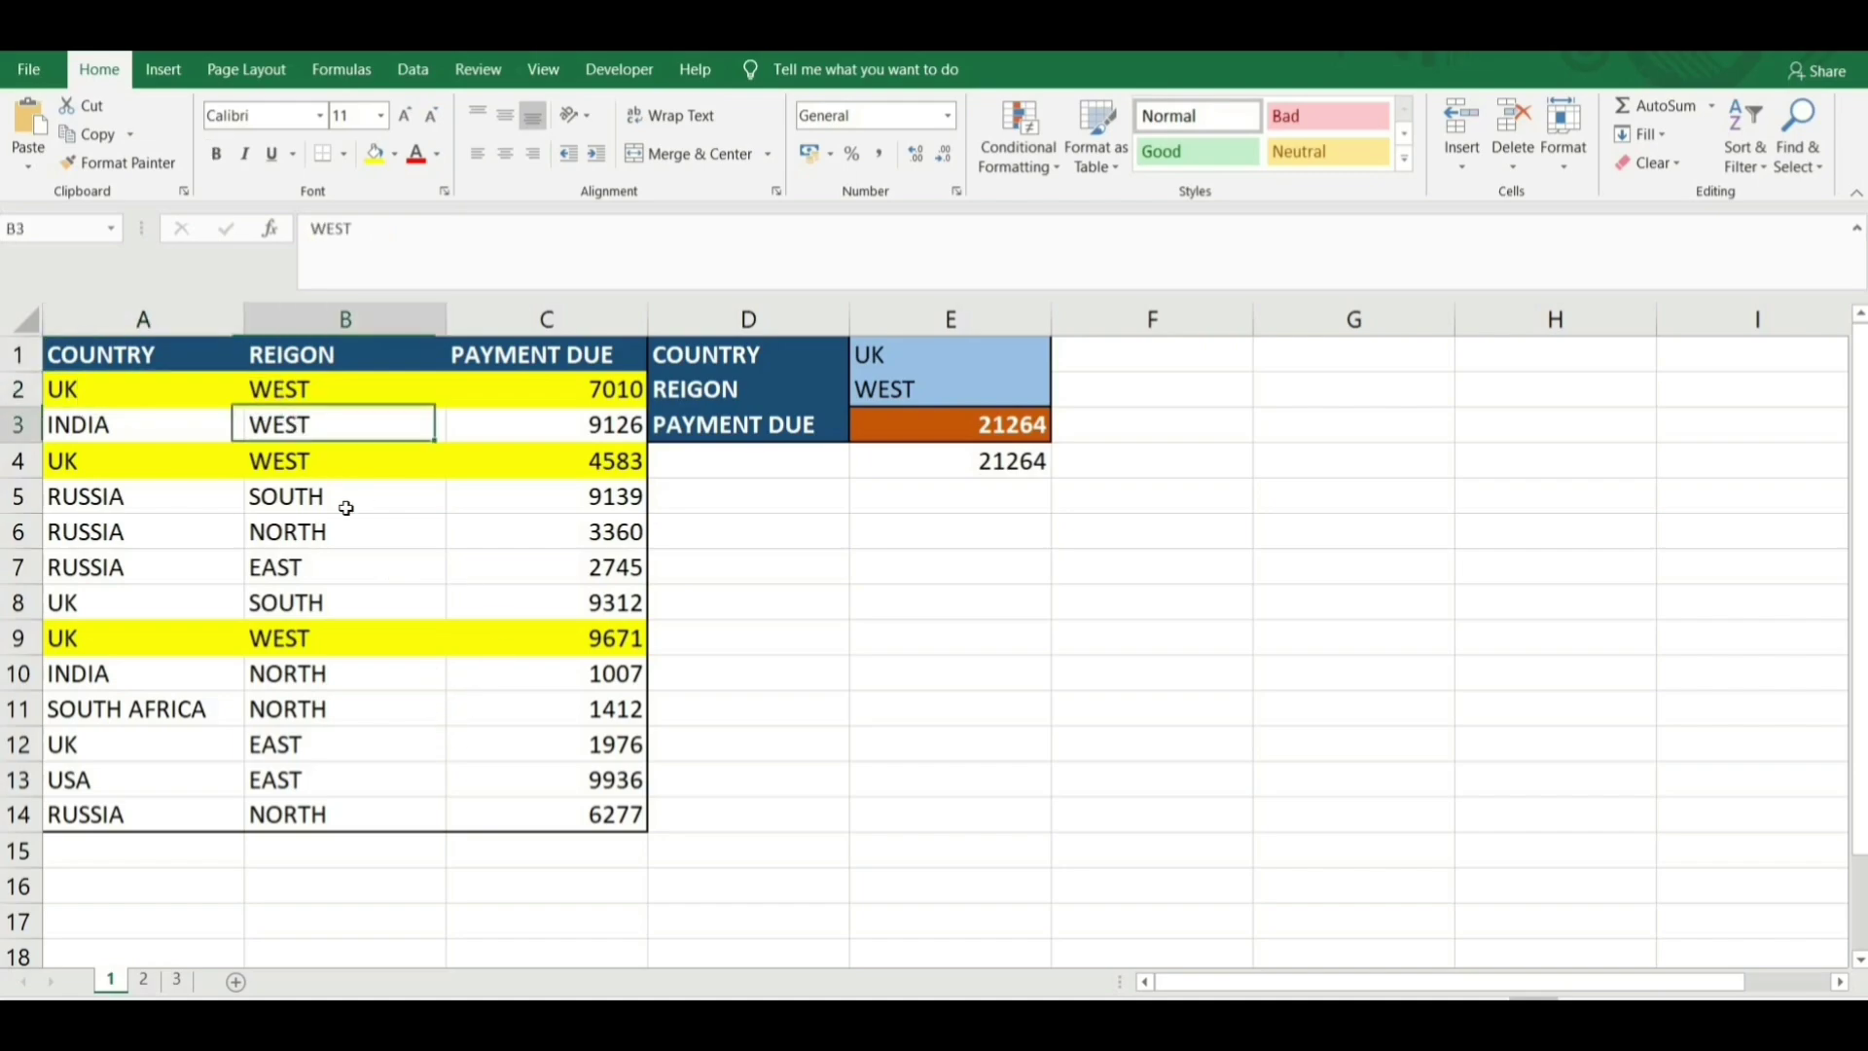
left_click(579, 393)
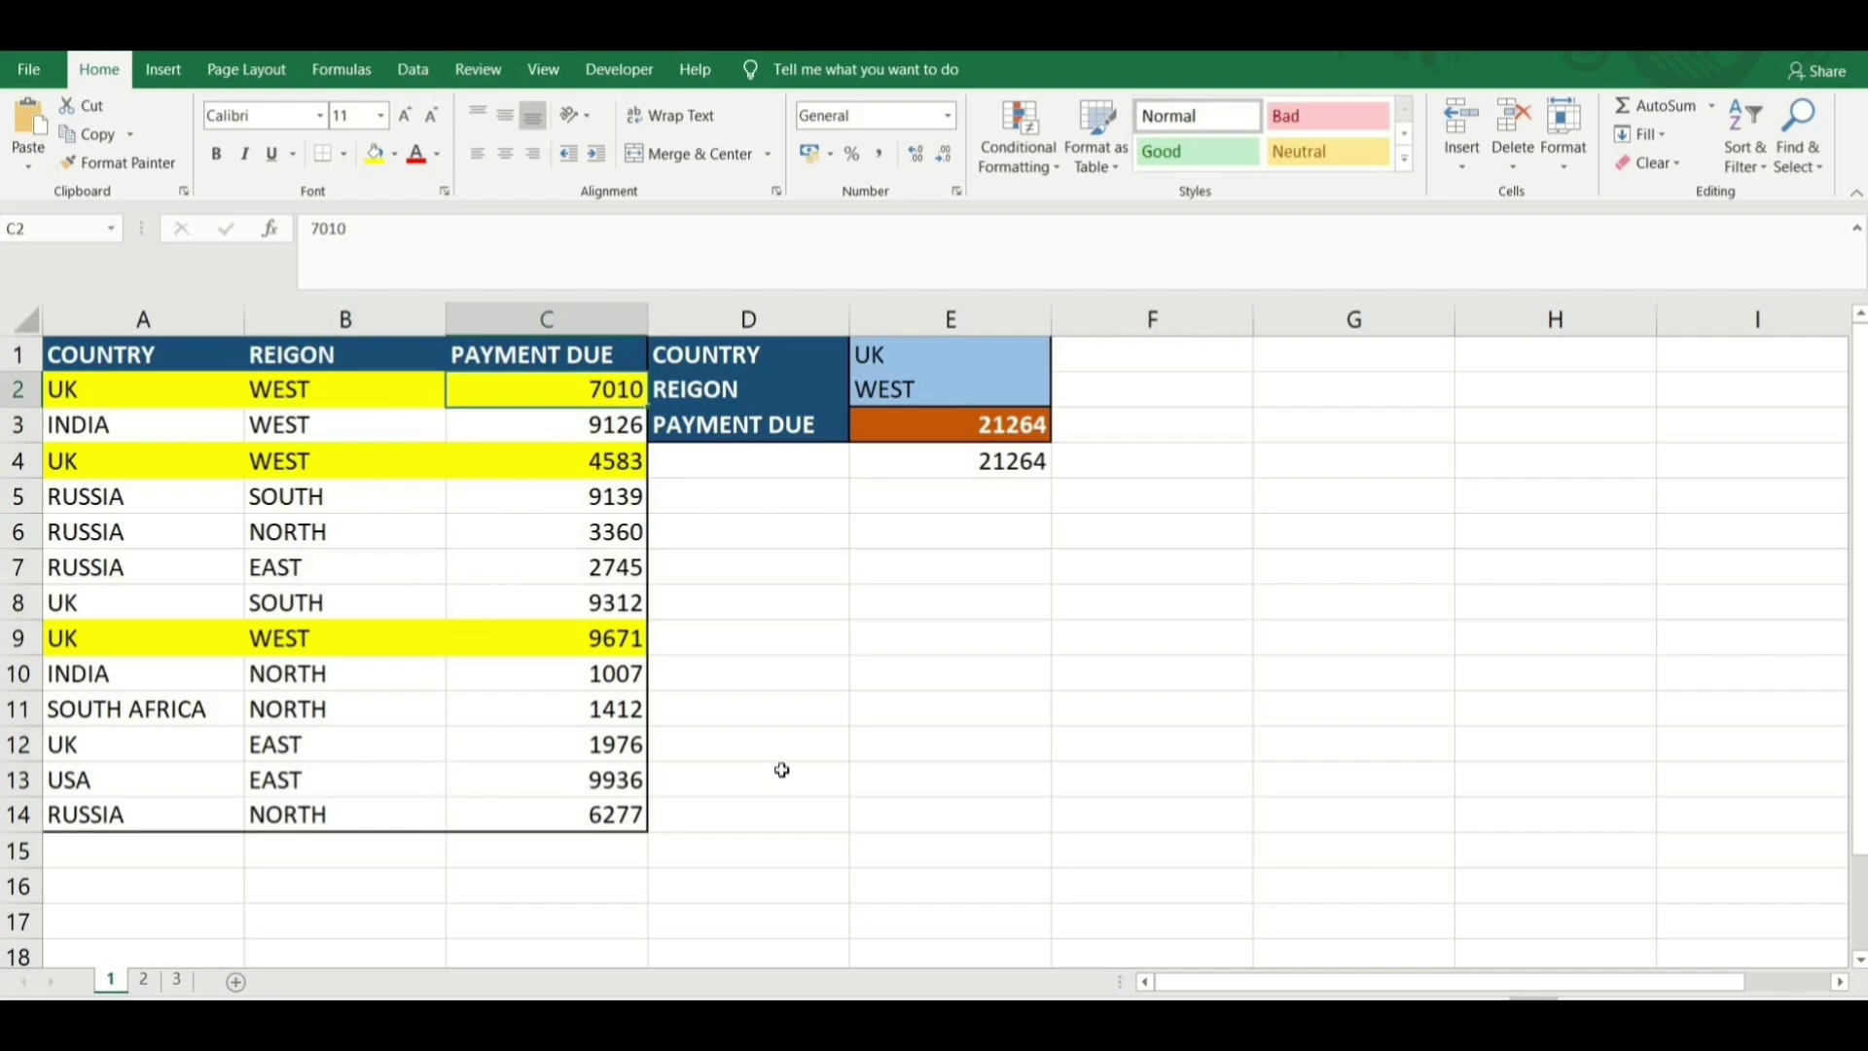
left_click(154, 389)
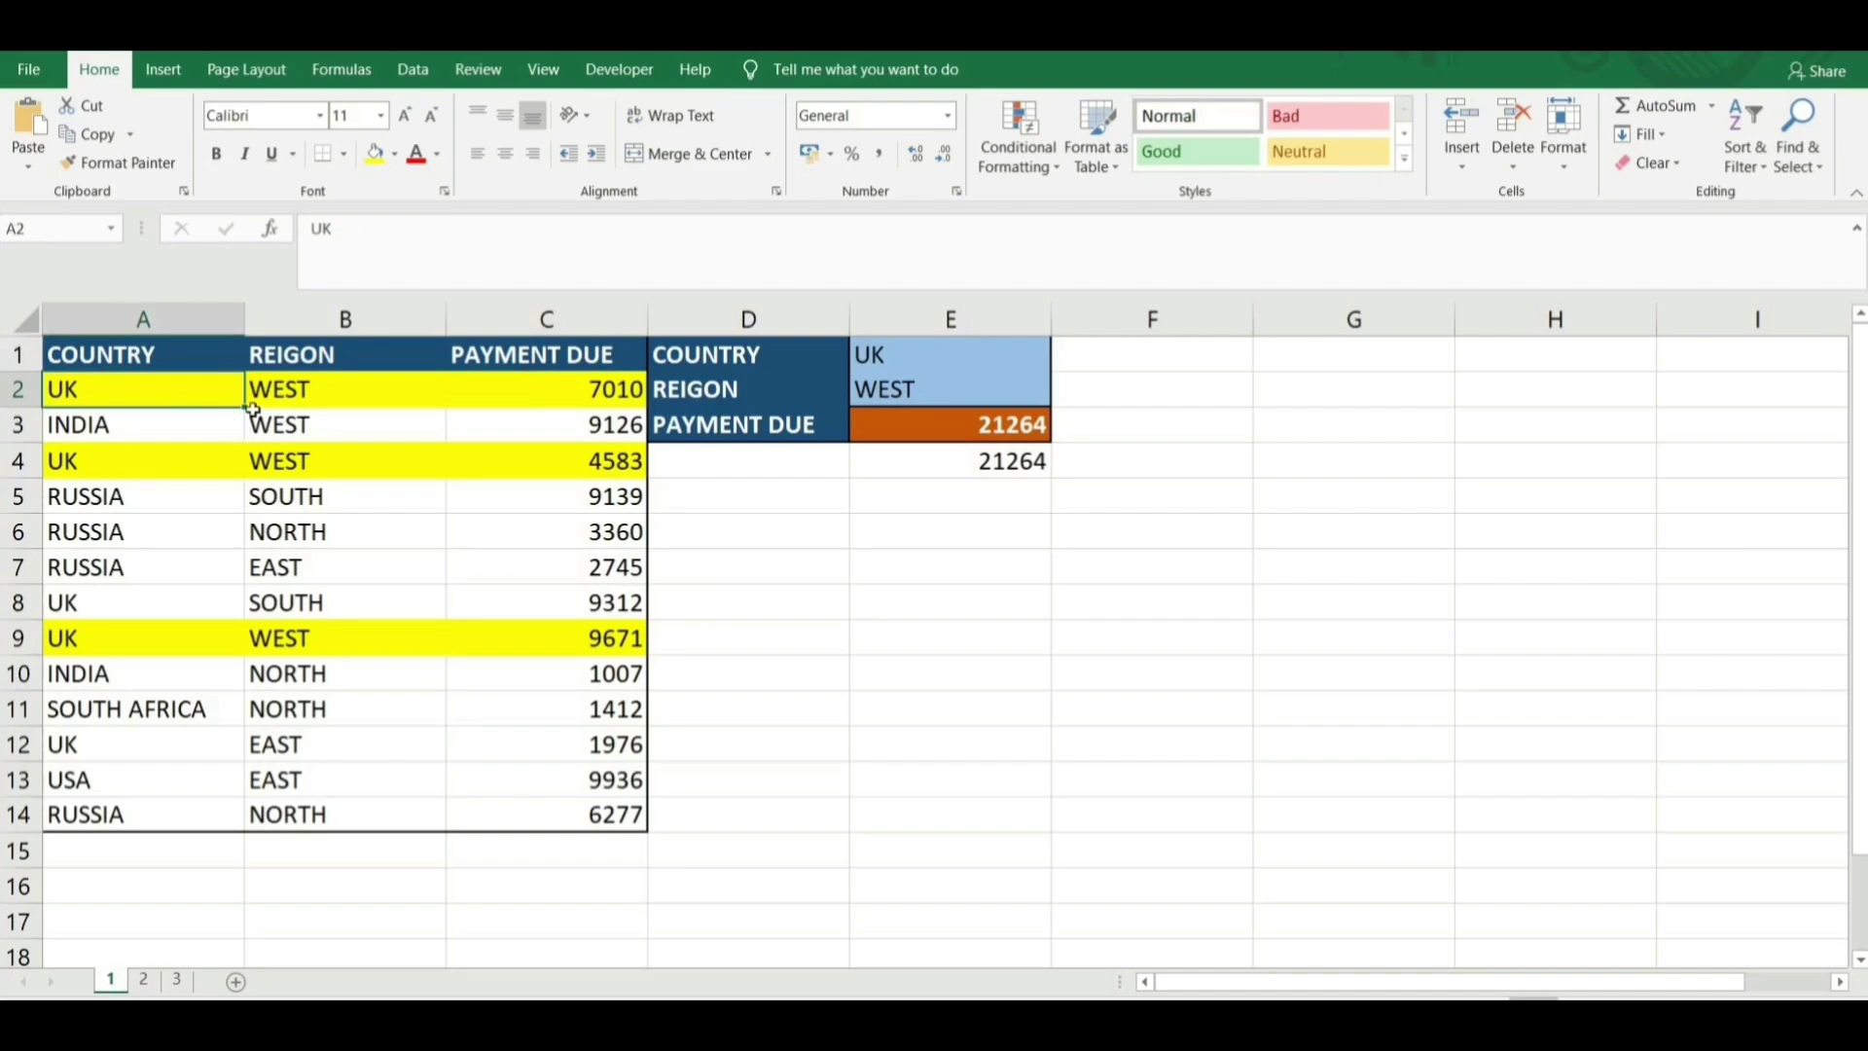
left_click(288, 389)
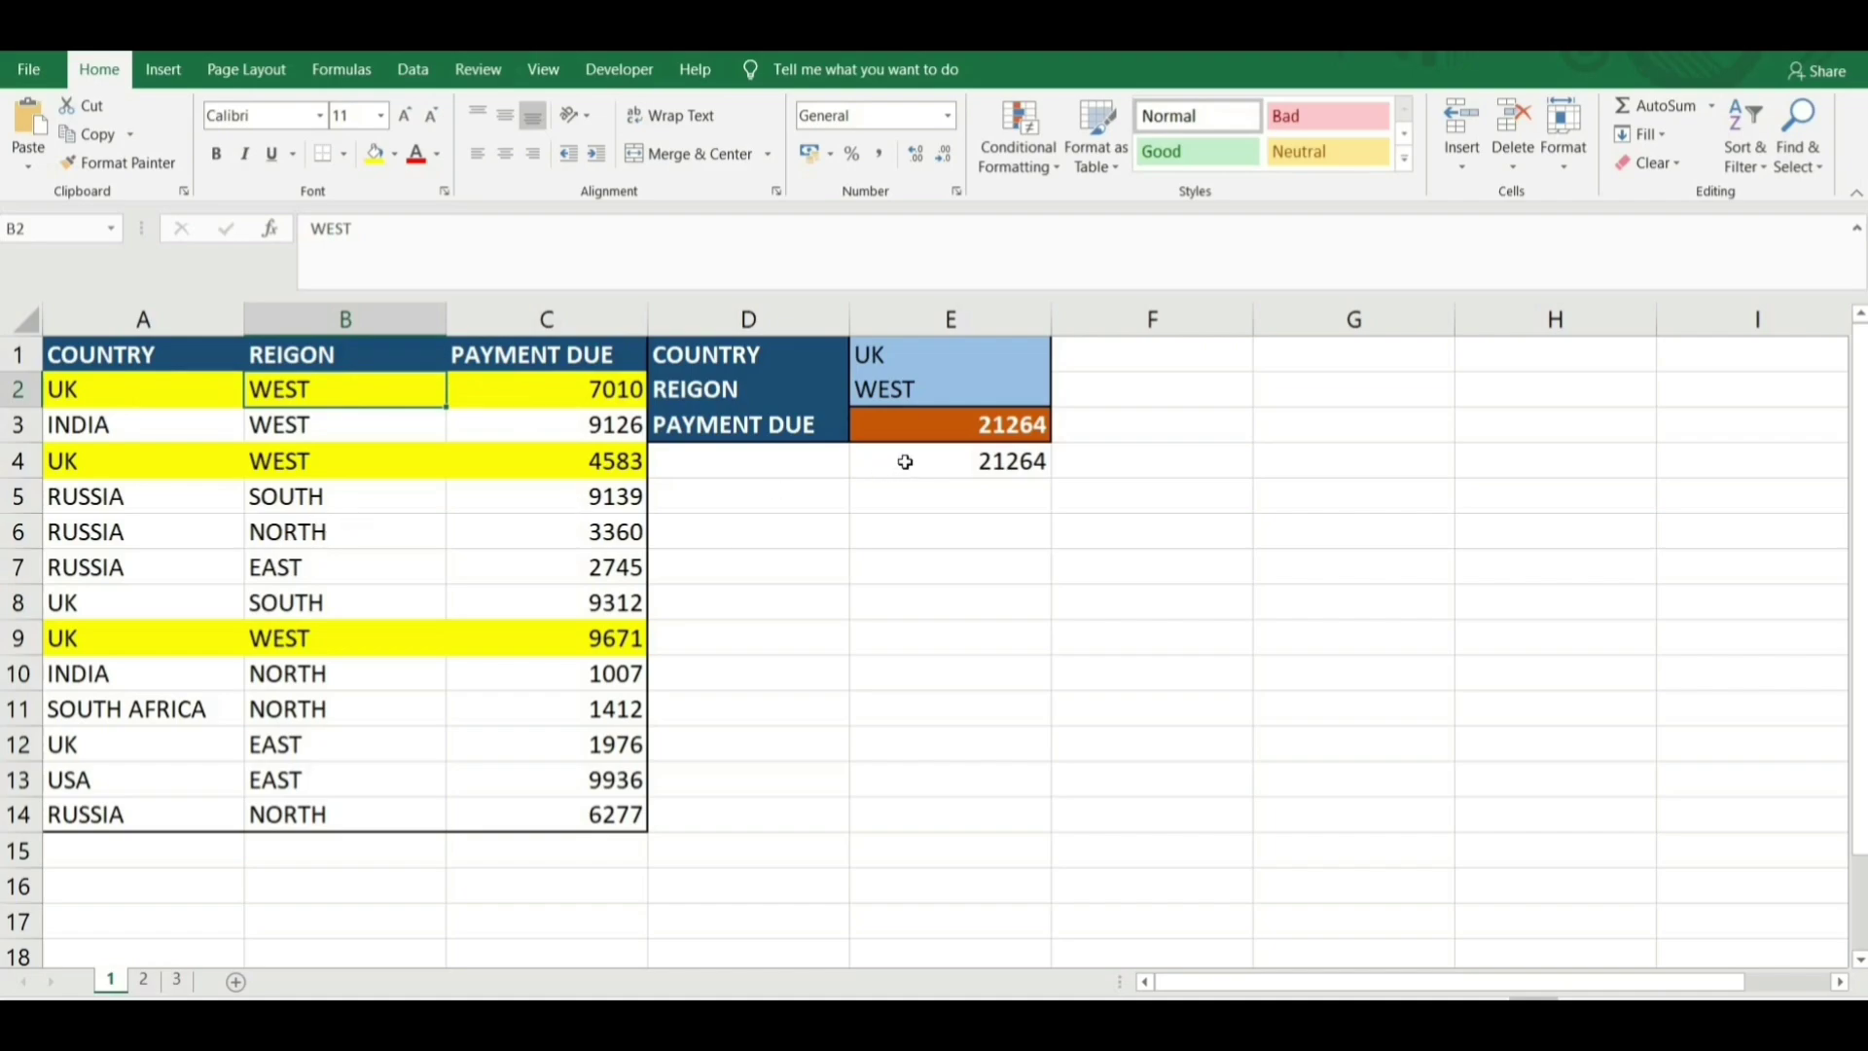
Inspect E4's manual total formula without changing it, and note RUSSIA and NORTH in row 6.
left_click(939, 467)
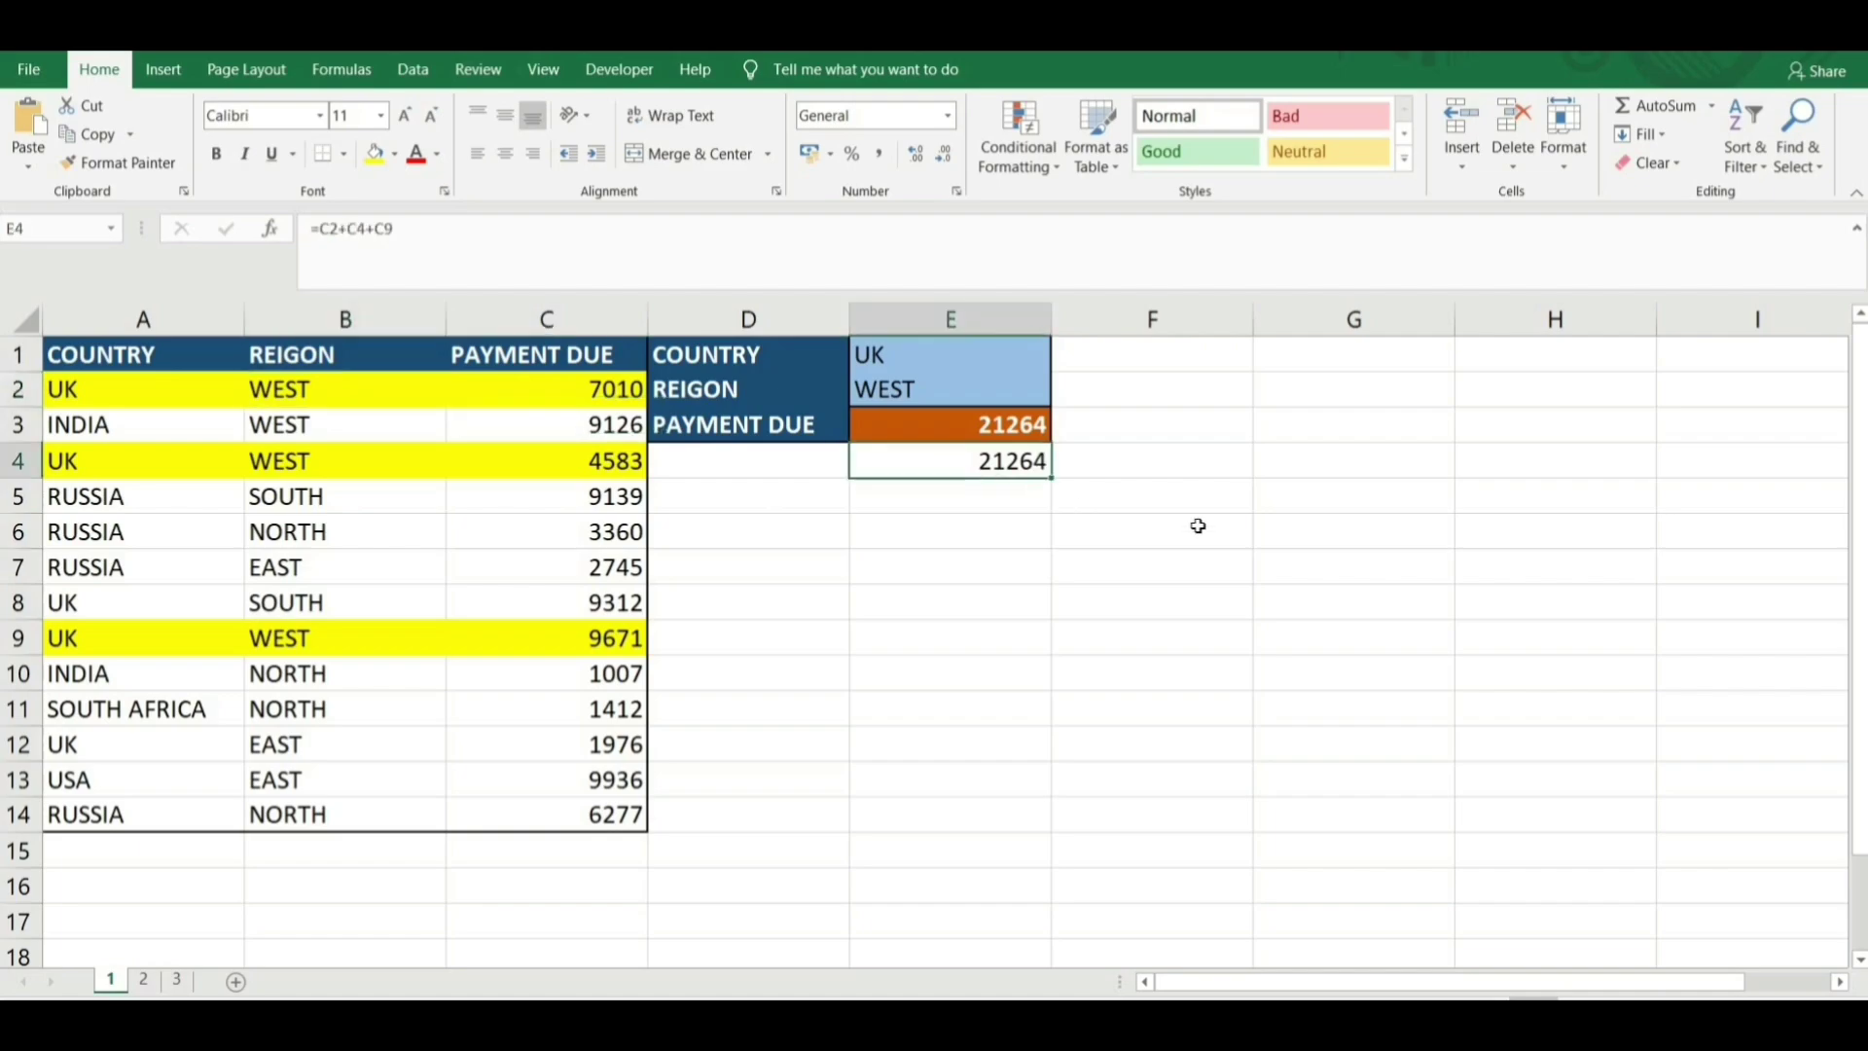
key("F2")
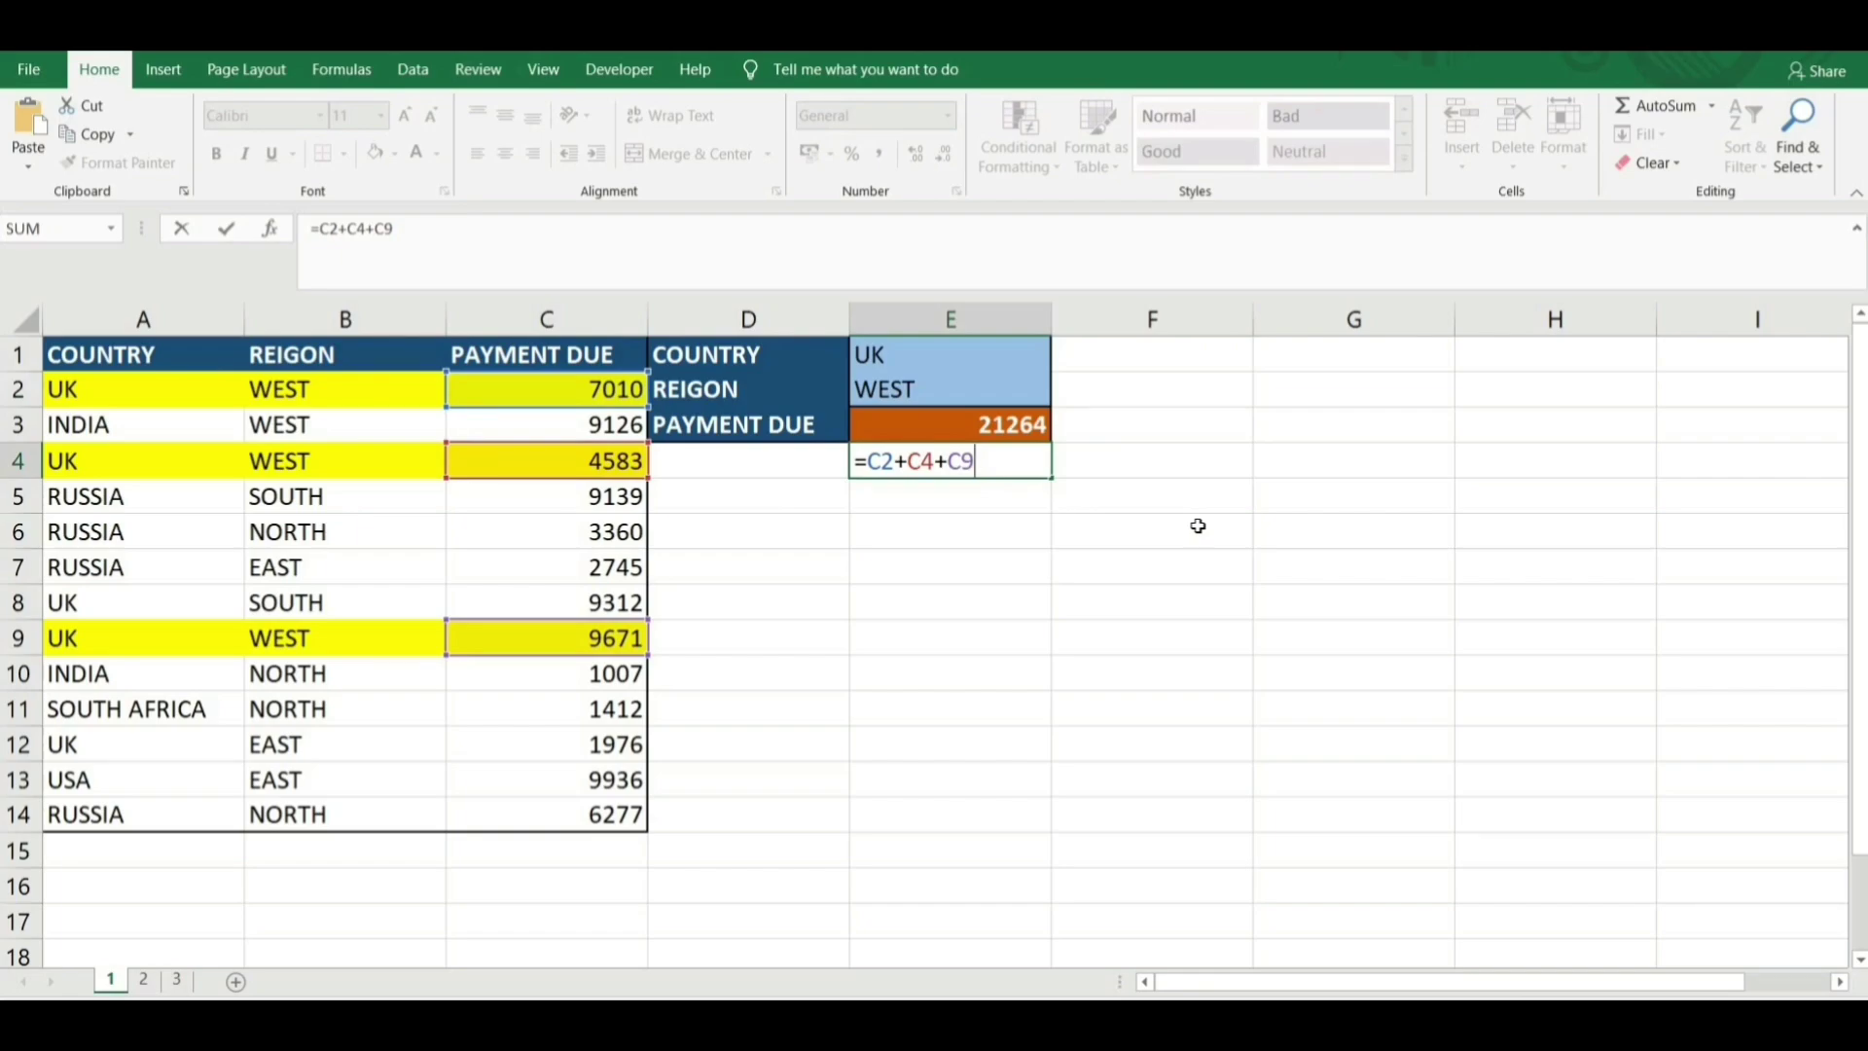
key("Return")
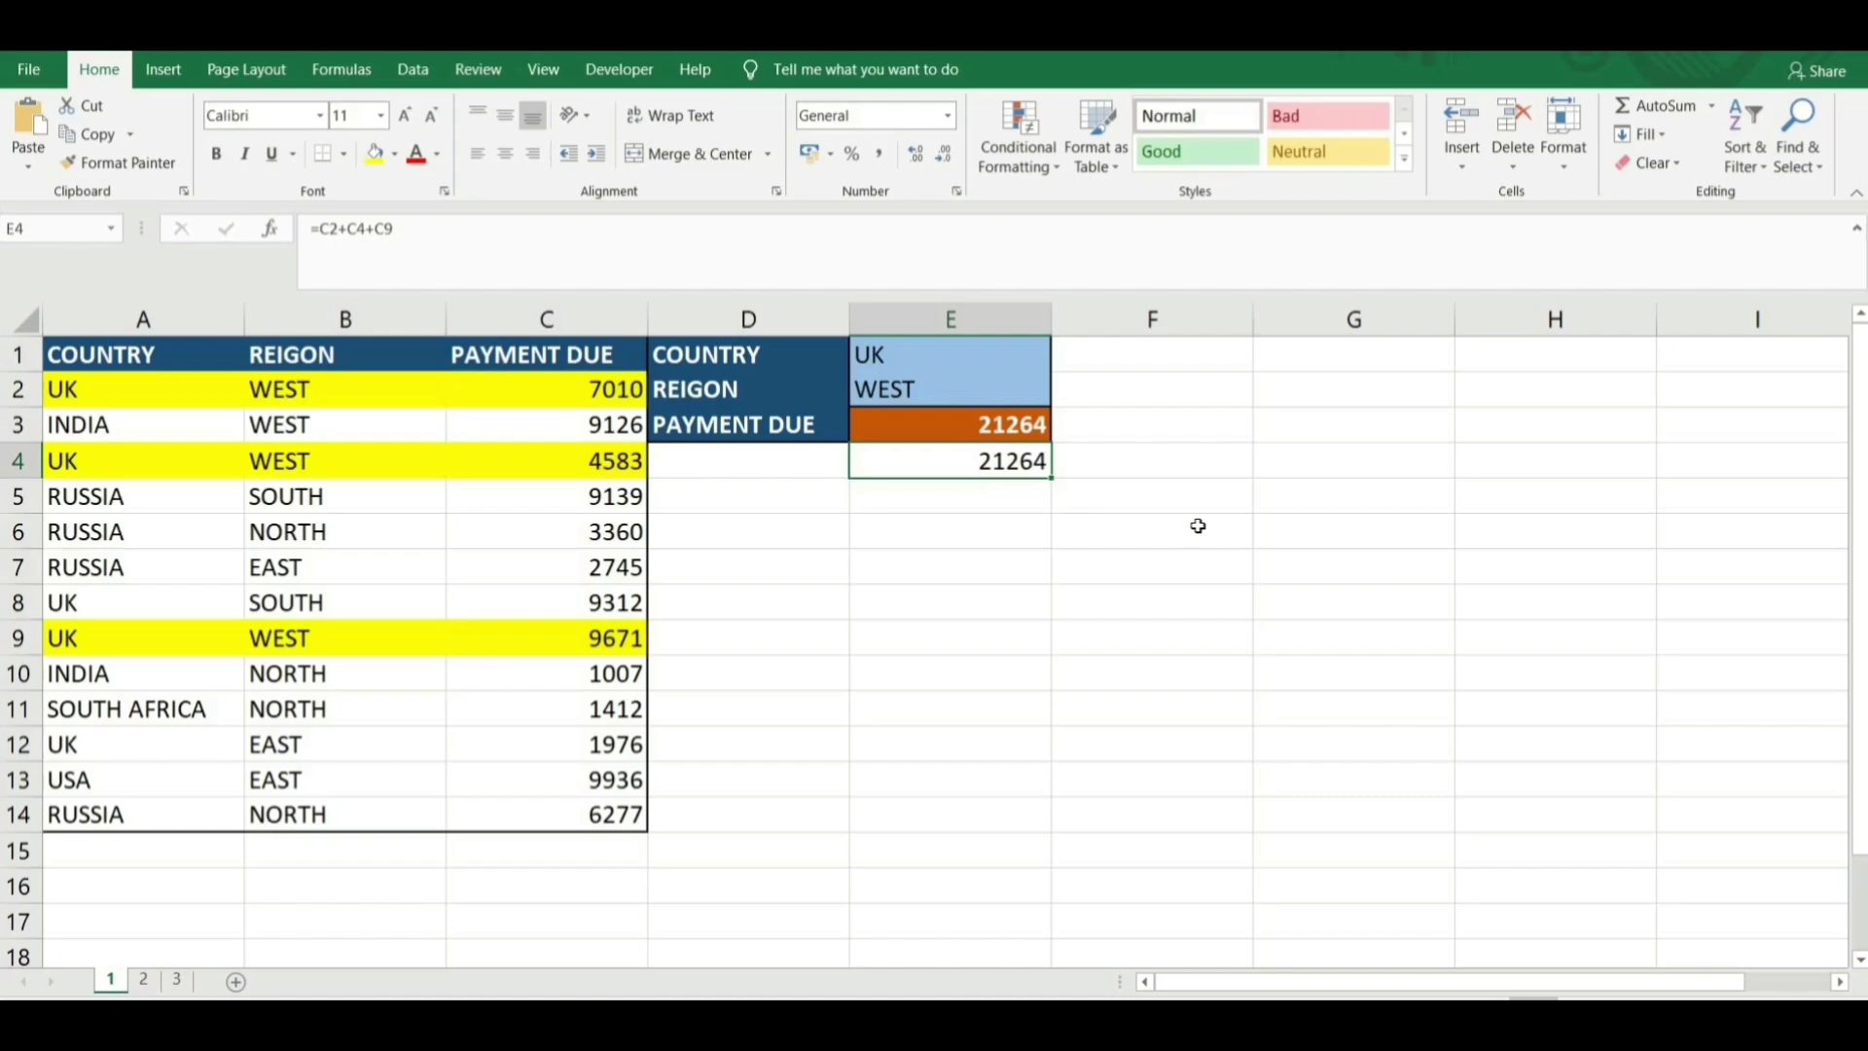
left_click(109, 530)
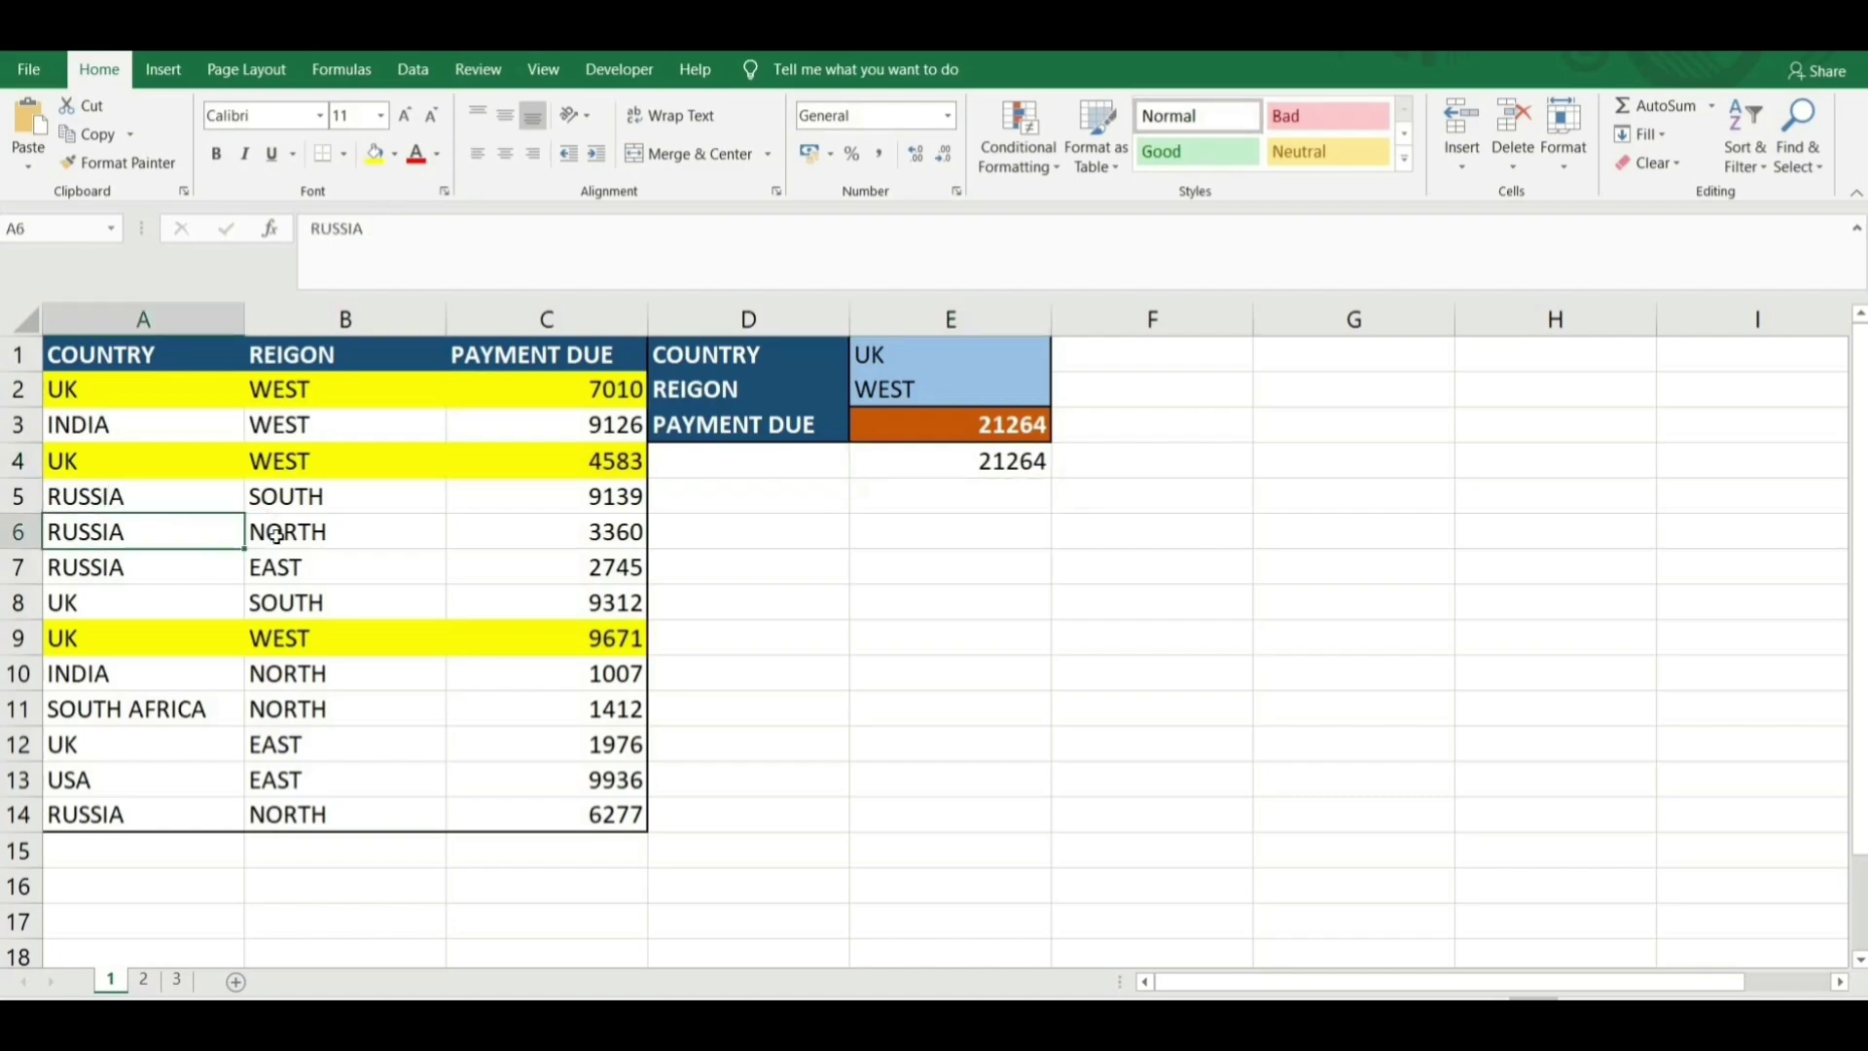
left_click(317, 538)
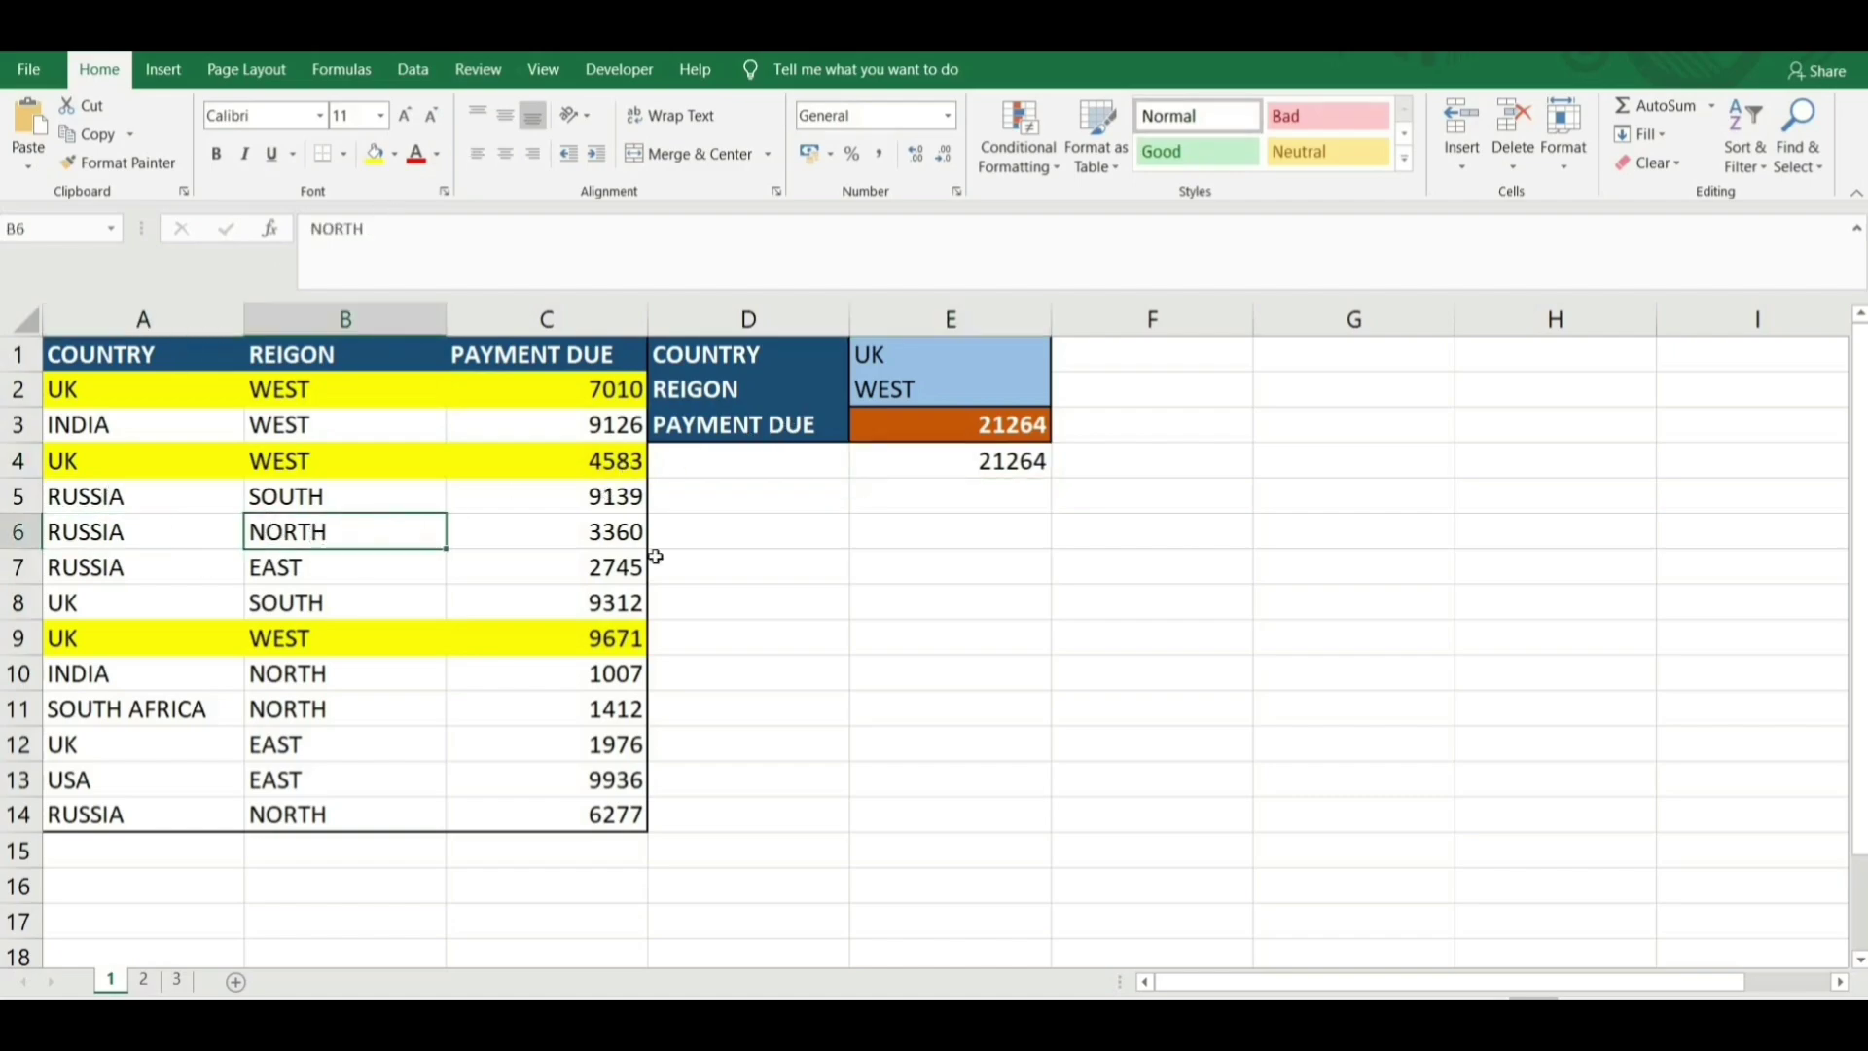
left_click(980, 461)
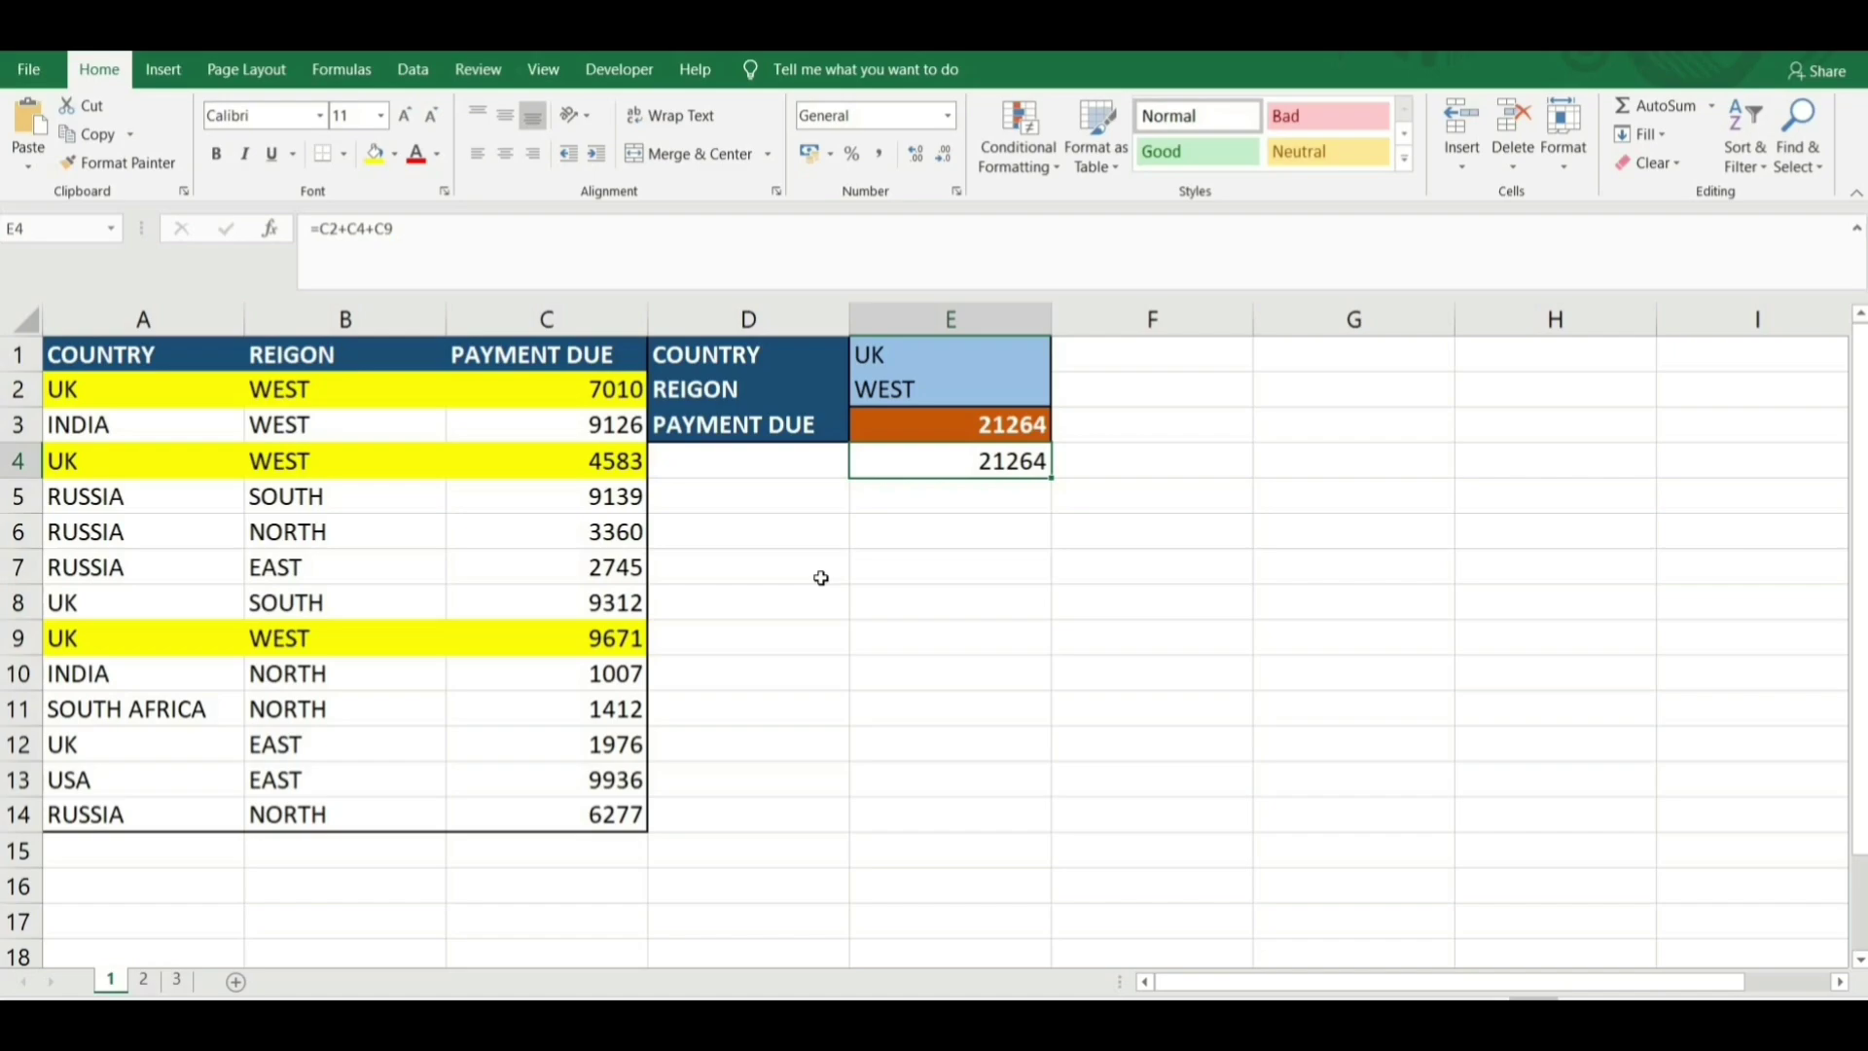
Review the UK and WEST criteria in E1:E2 and start a new =SUMIFS( entry in E3.
left_click(876, 356)
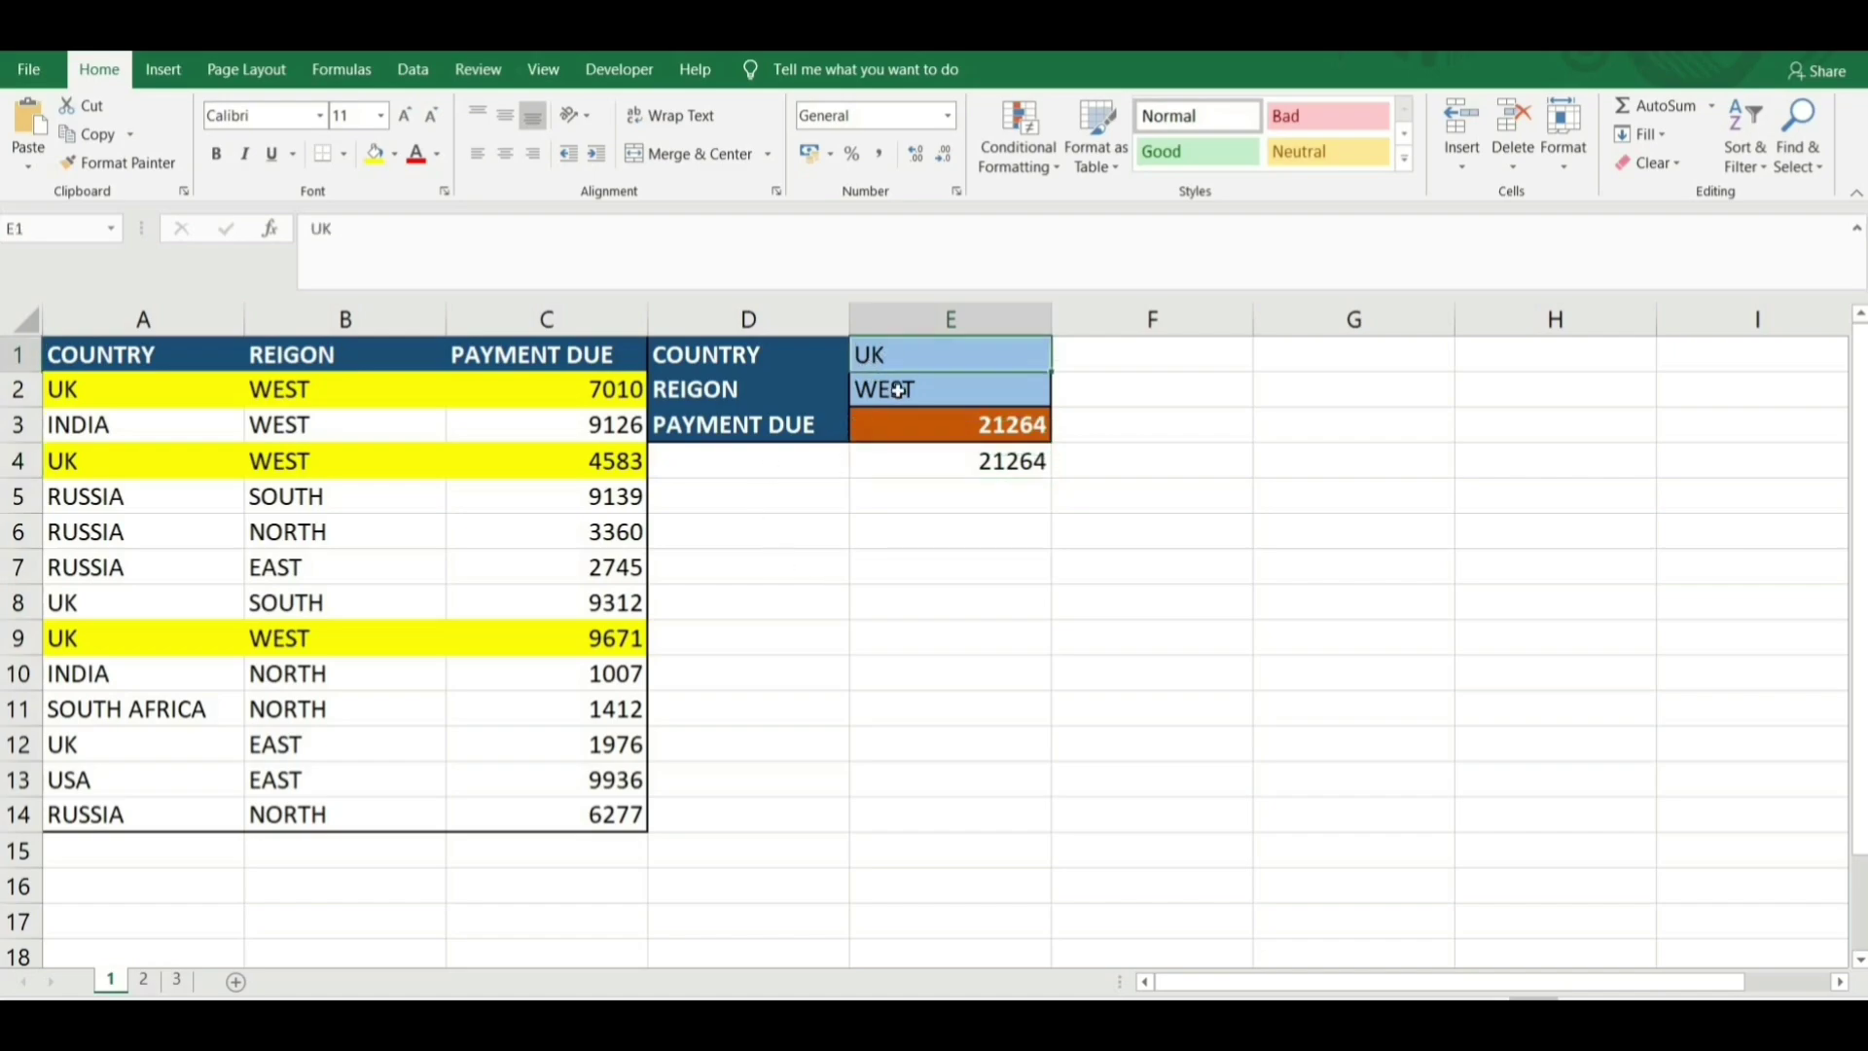
left_click(897, 391)
left_click(907, 428)
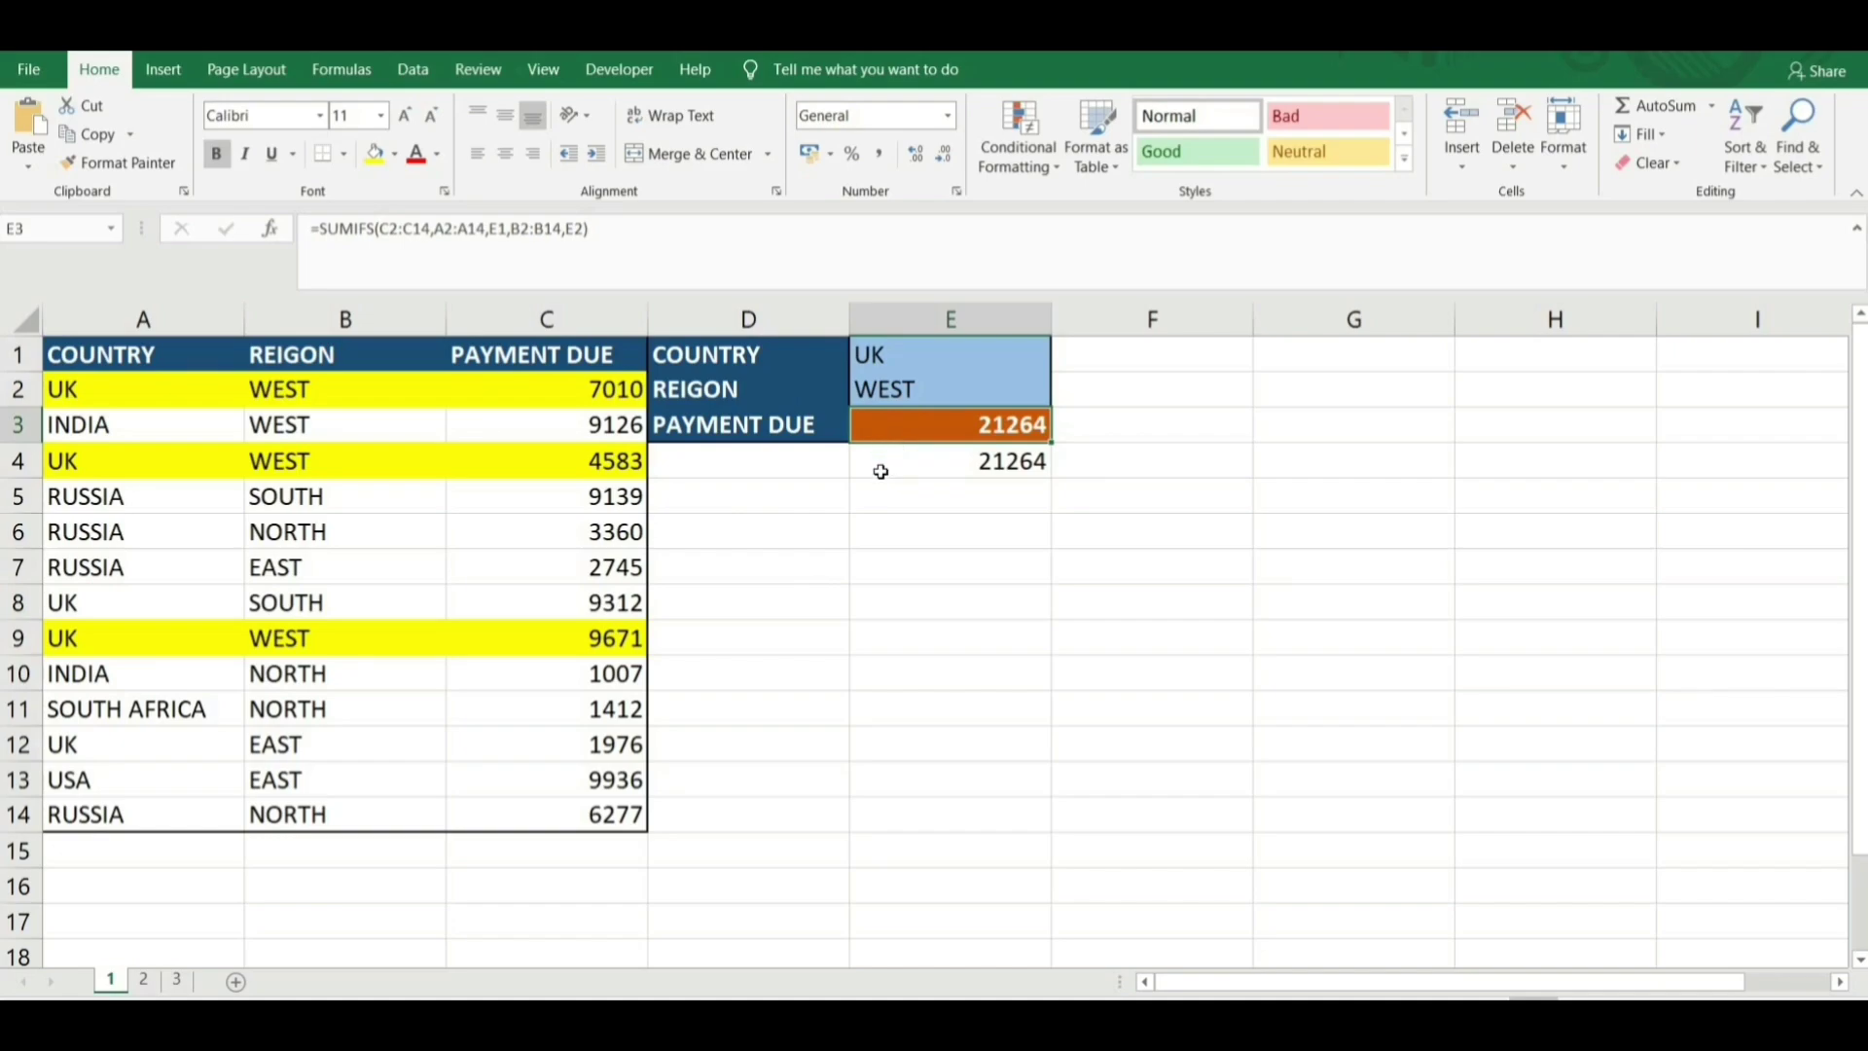
type("=")
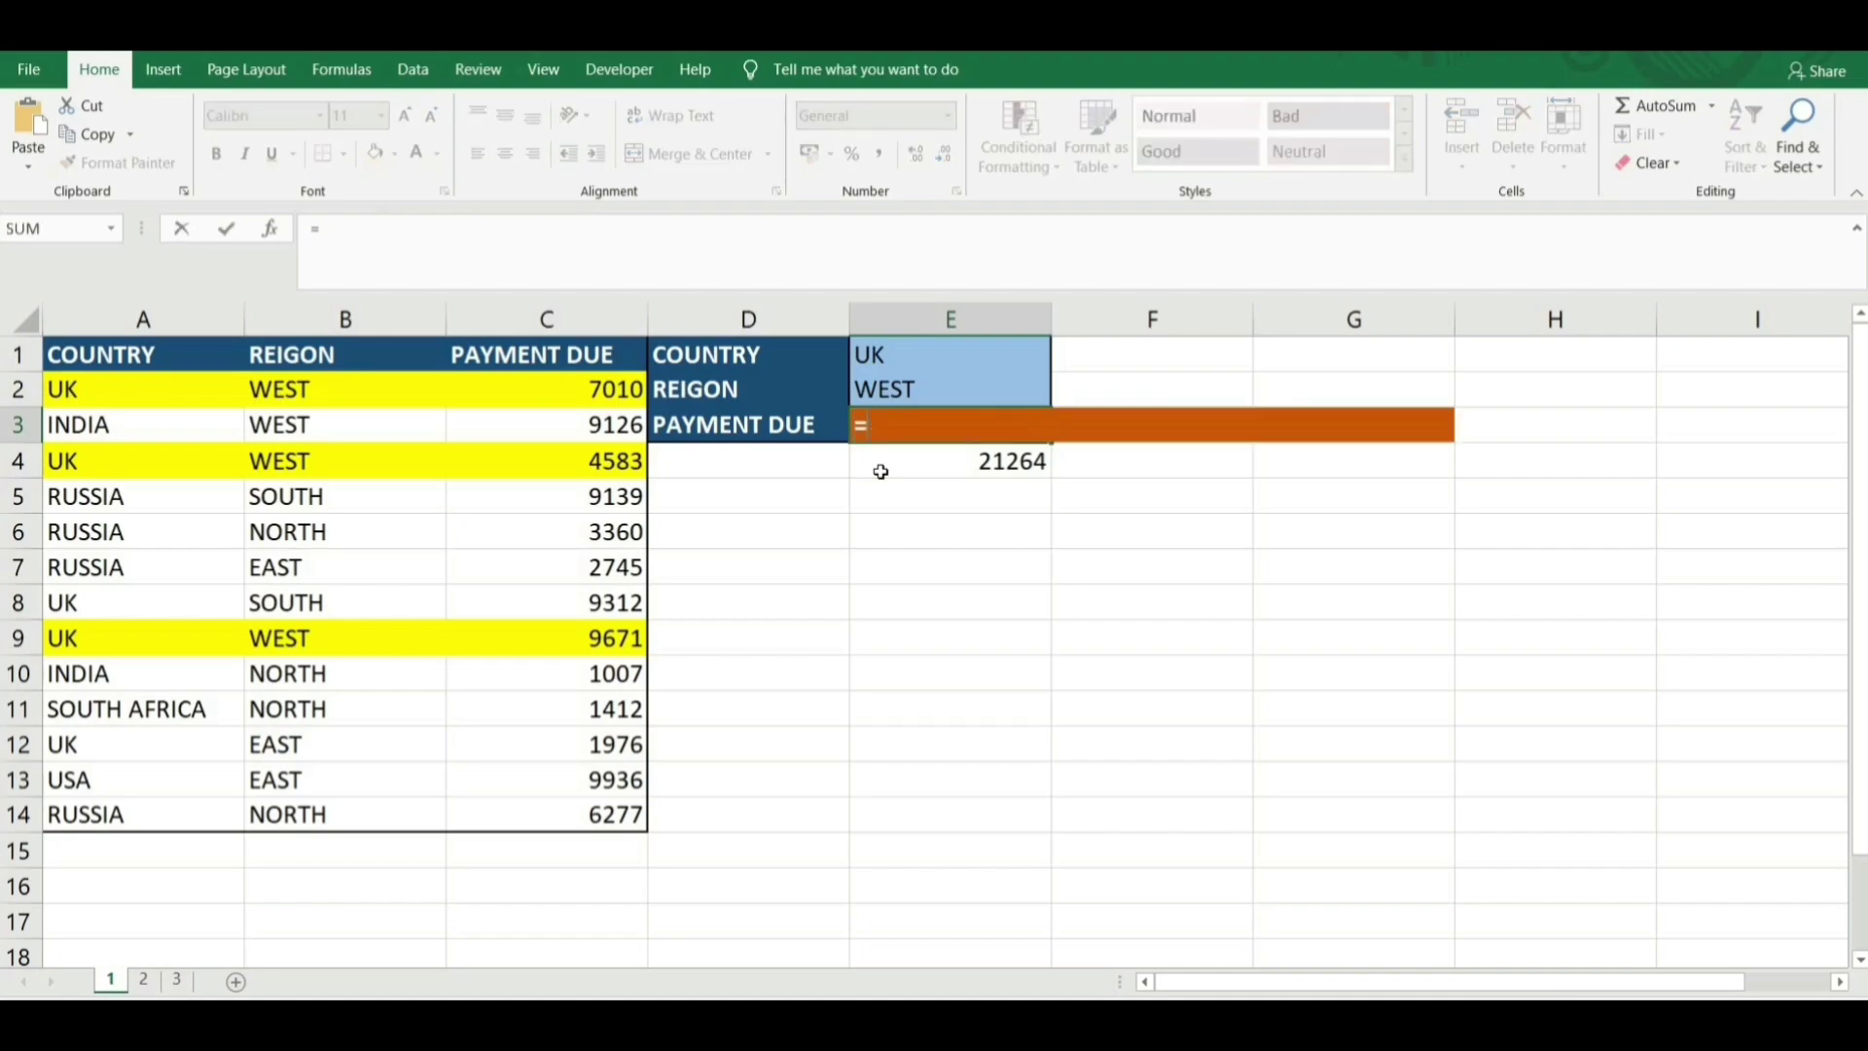
type("SUMIF")
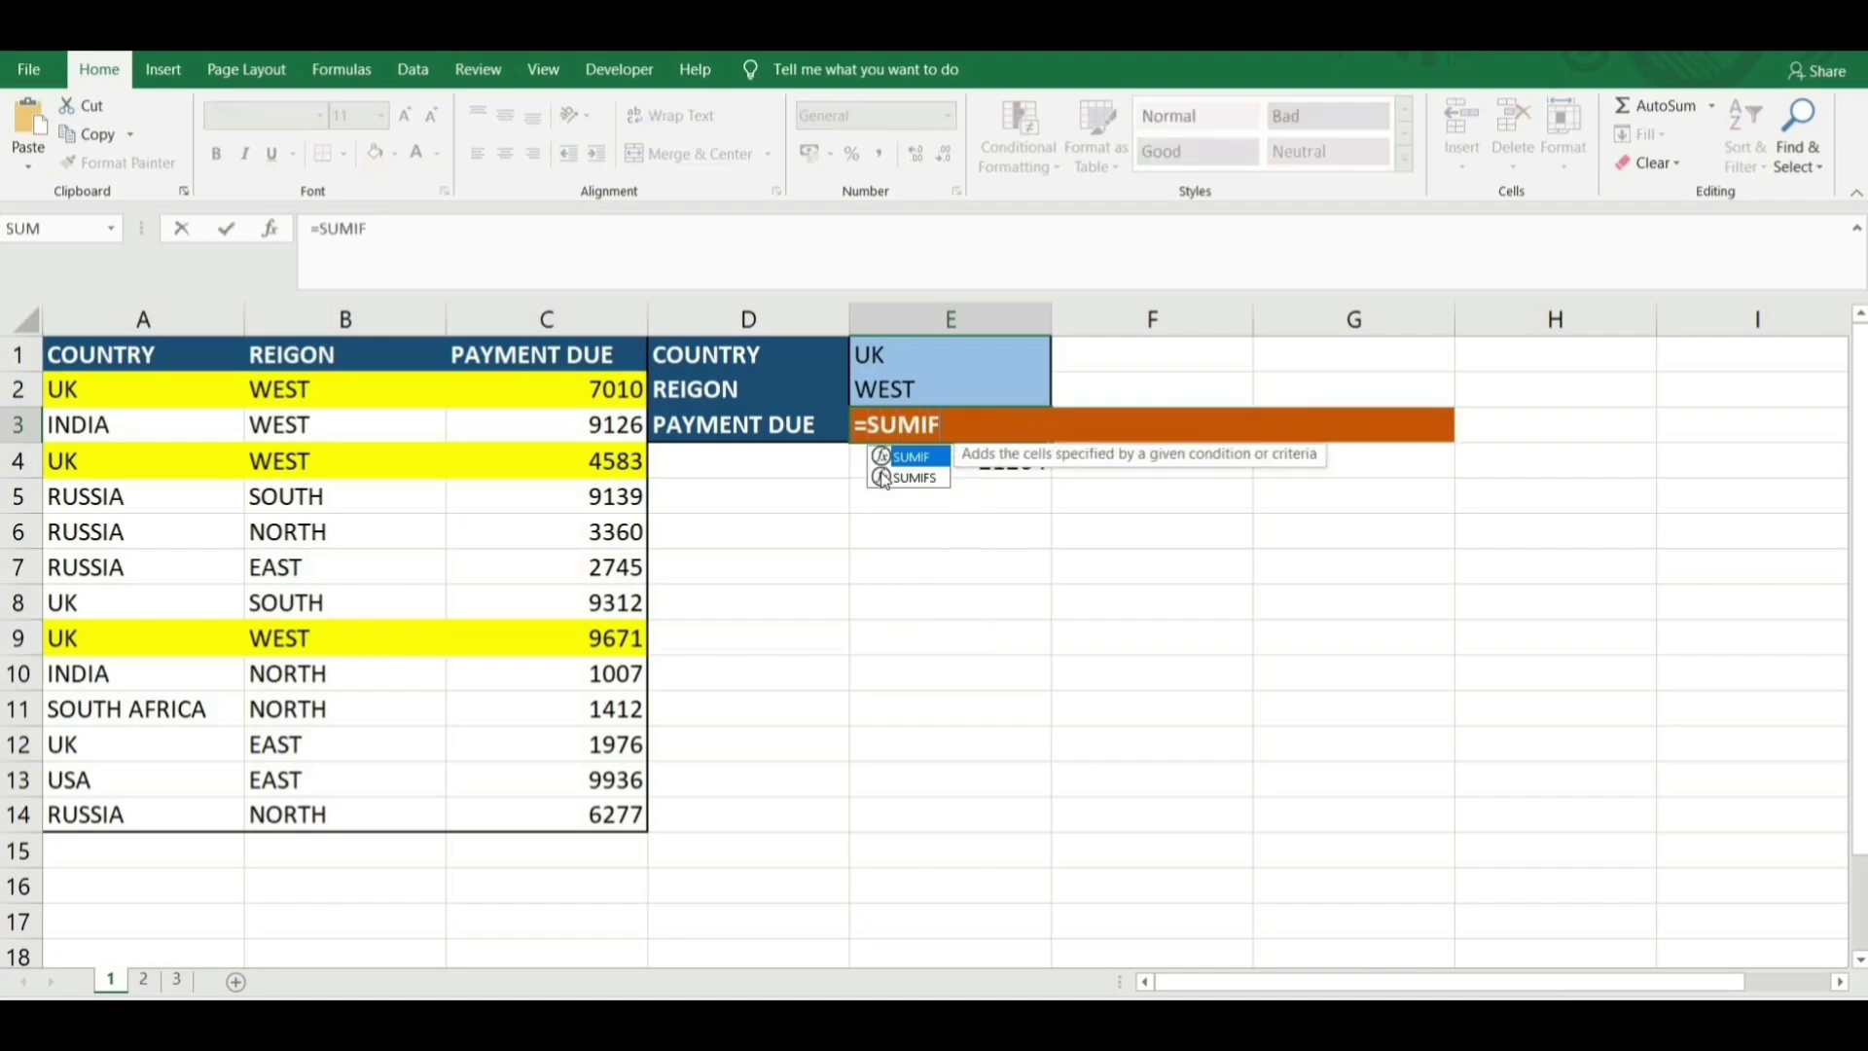
type("S(")
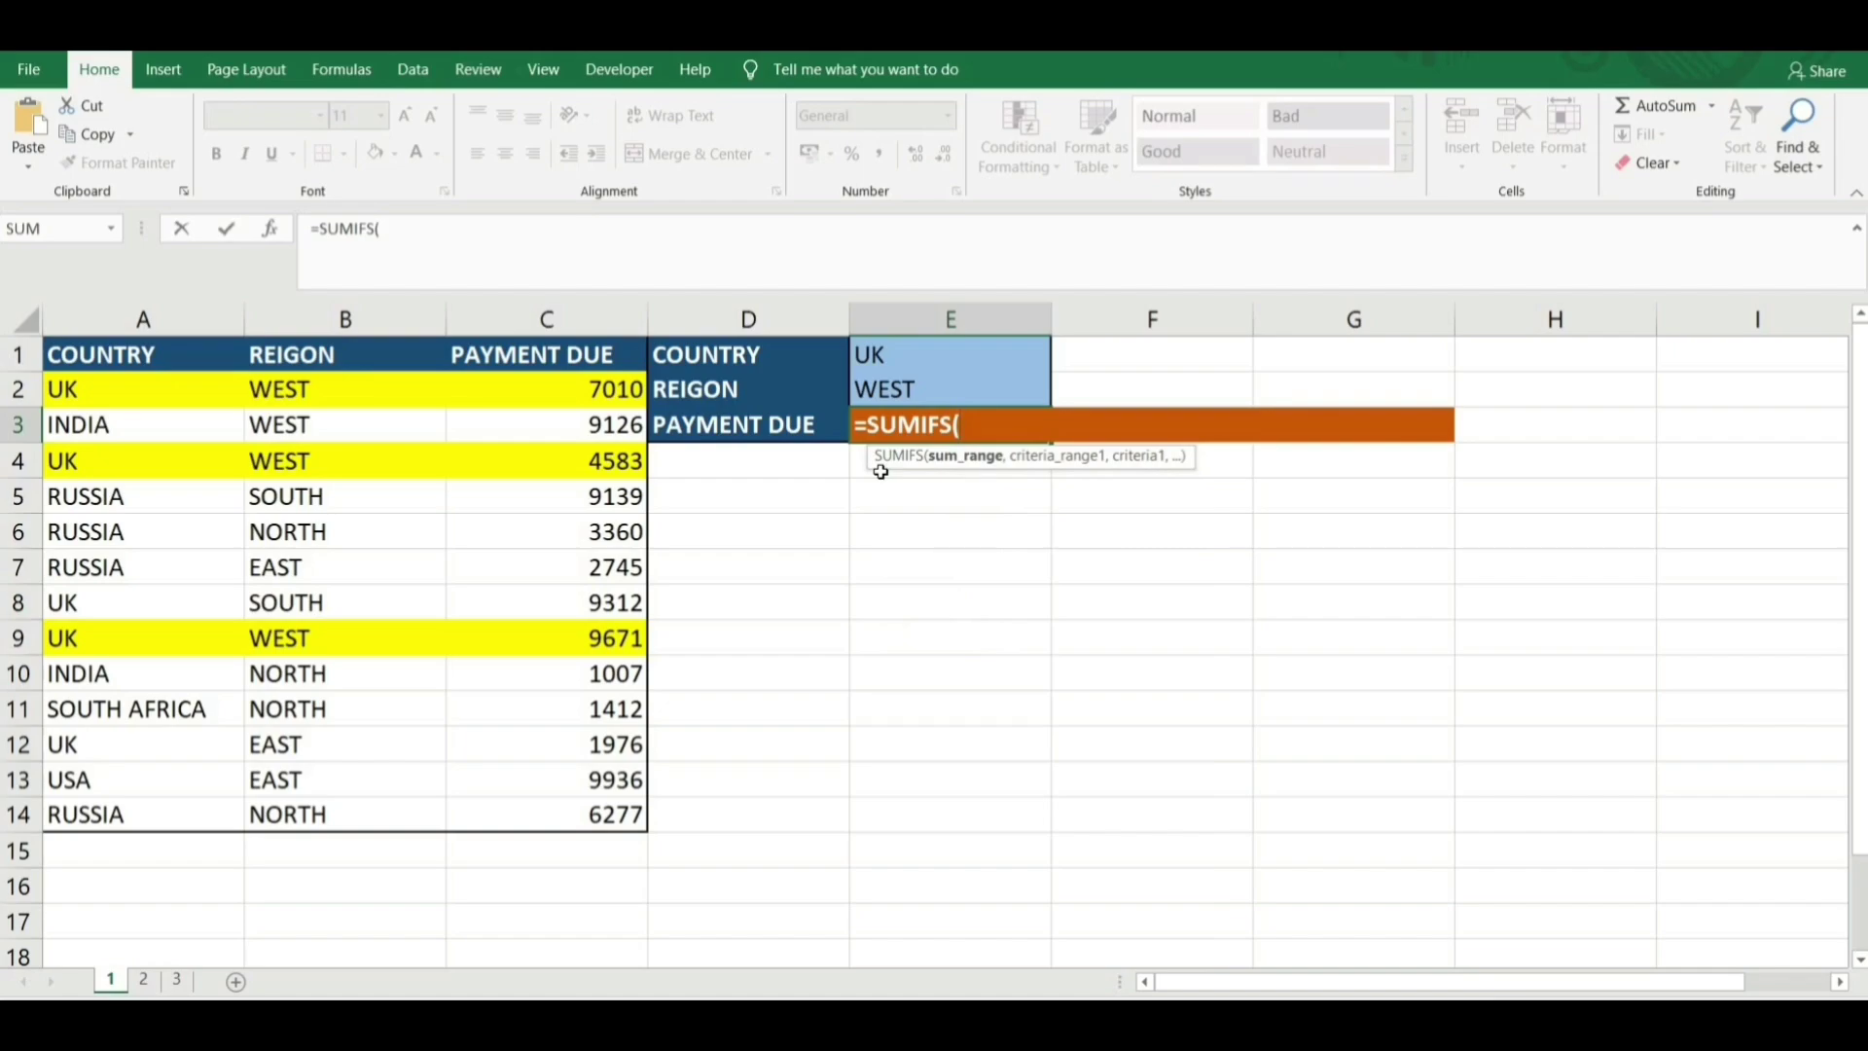
Add sum range $C$2:$C$14 and criteria range $A$2:$A$14 with criterion E1 to the SUMIFS.
left_click_drag(598, 389, 575, 809)
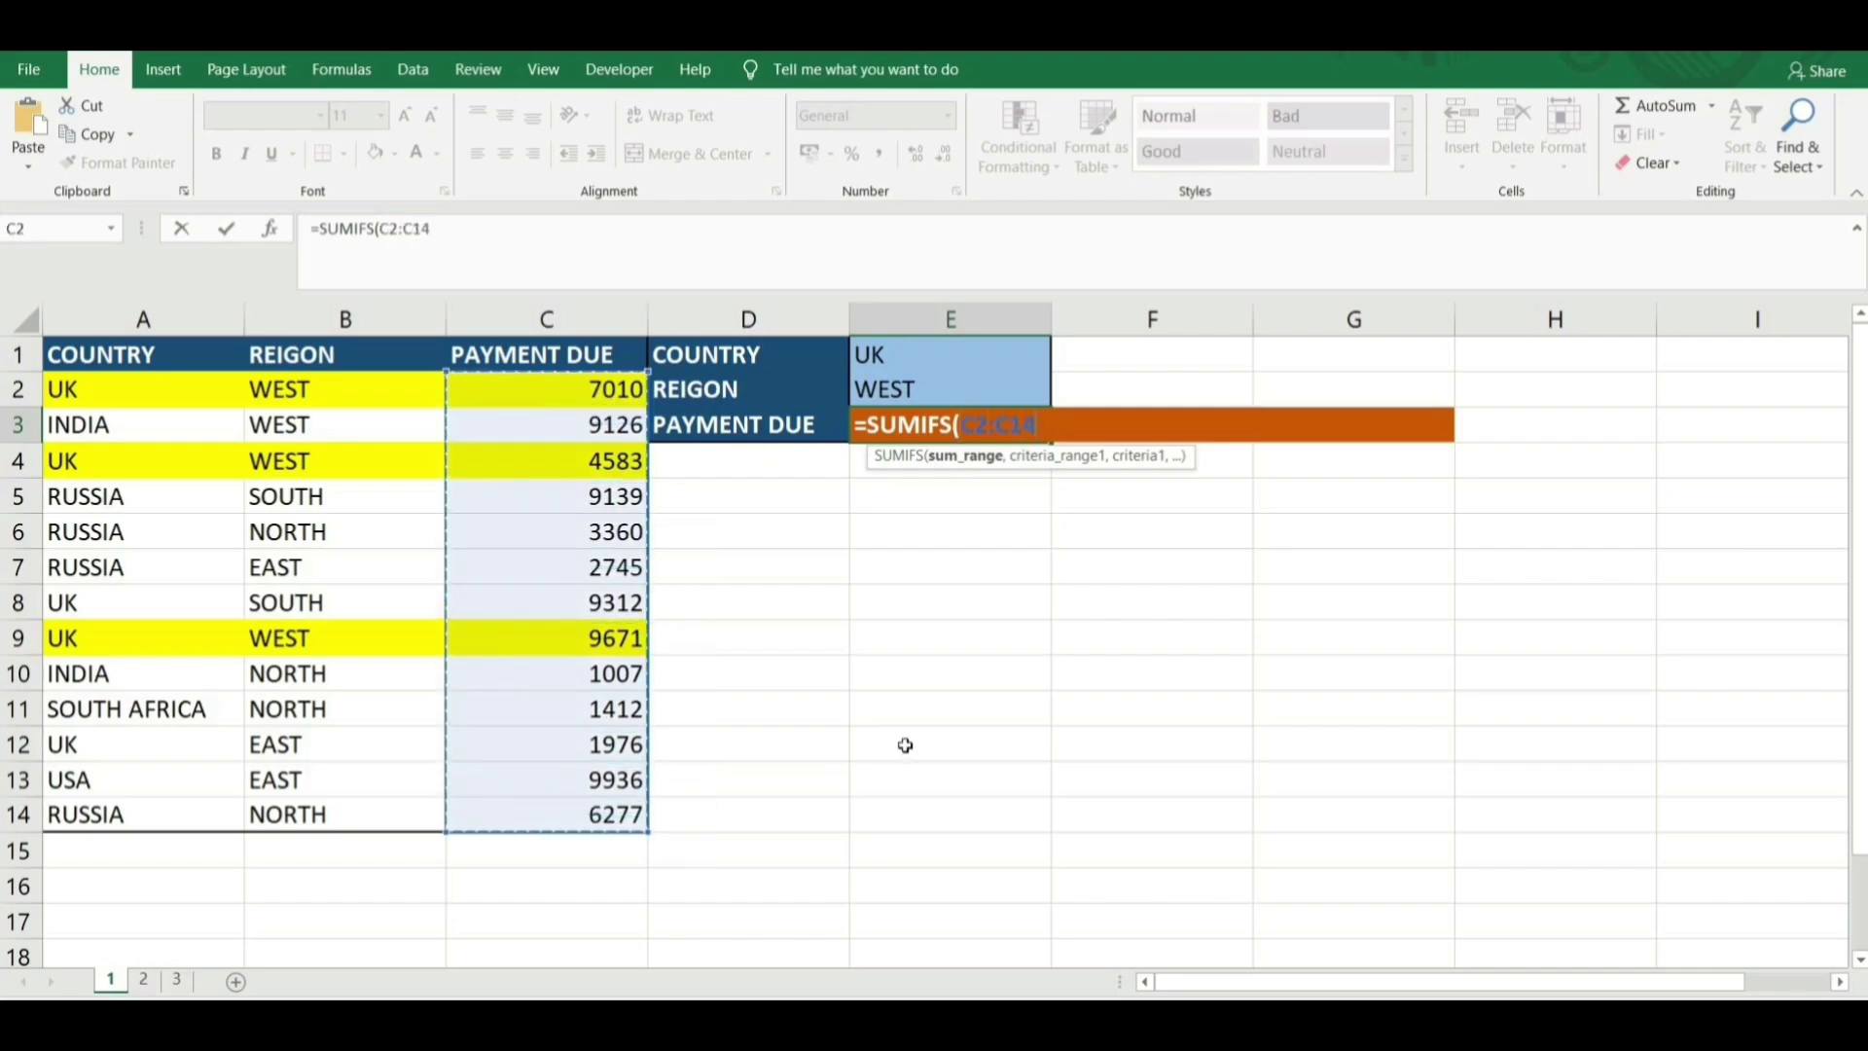
key("F4")
type(",")
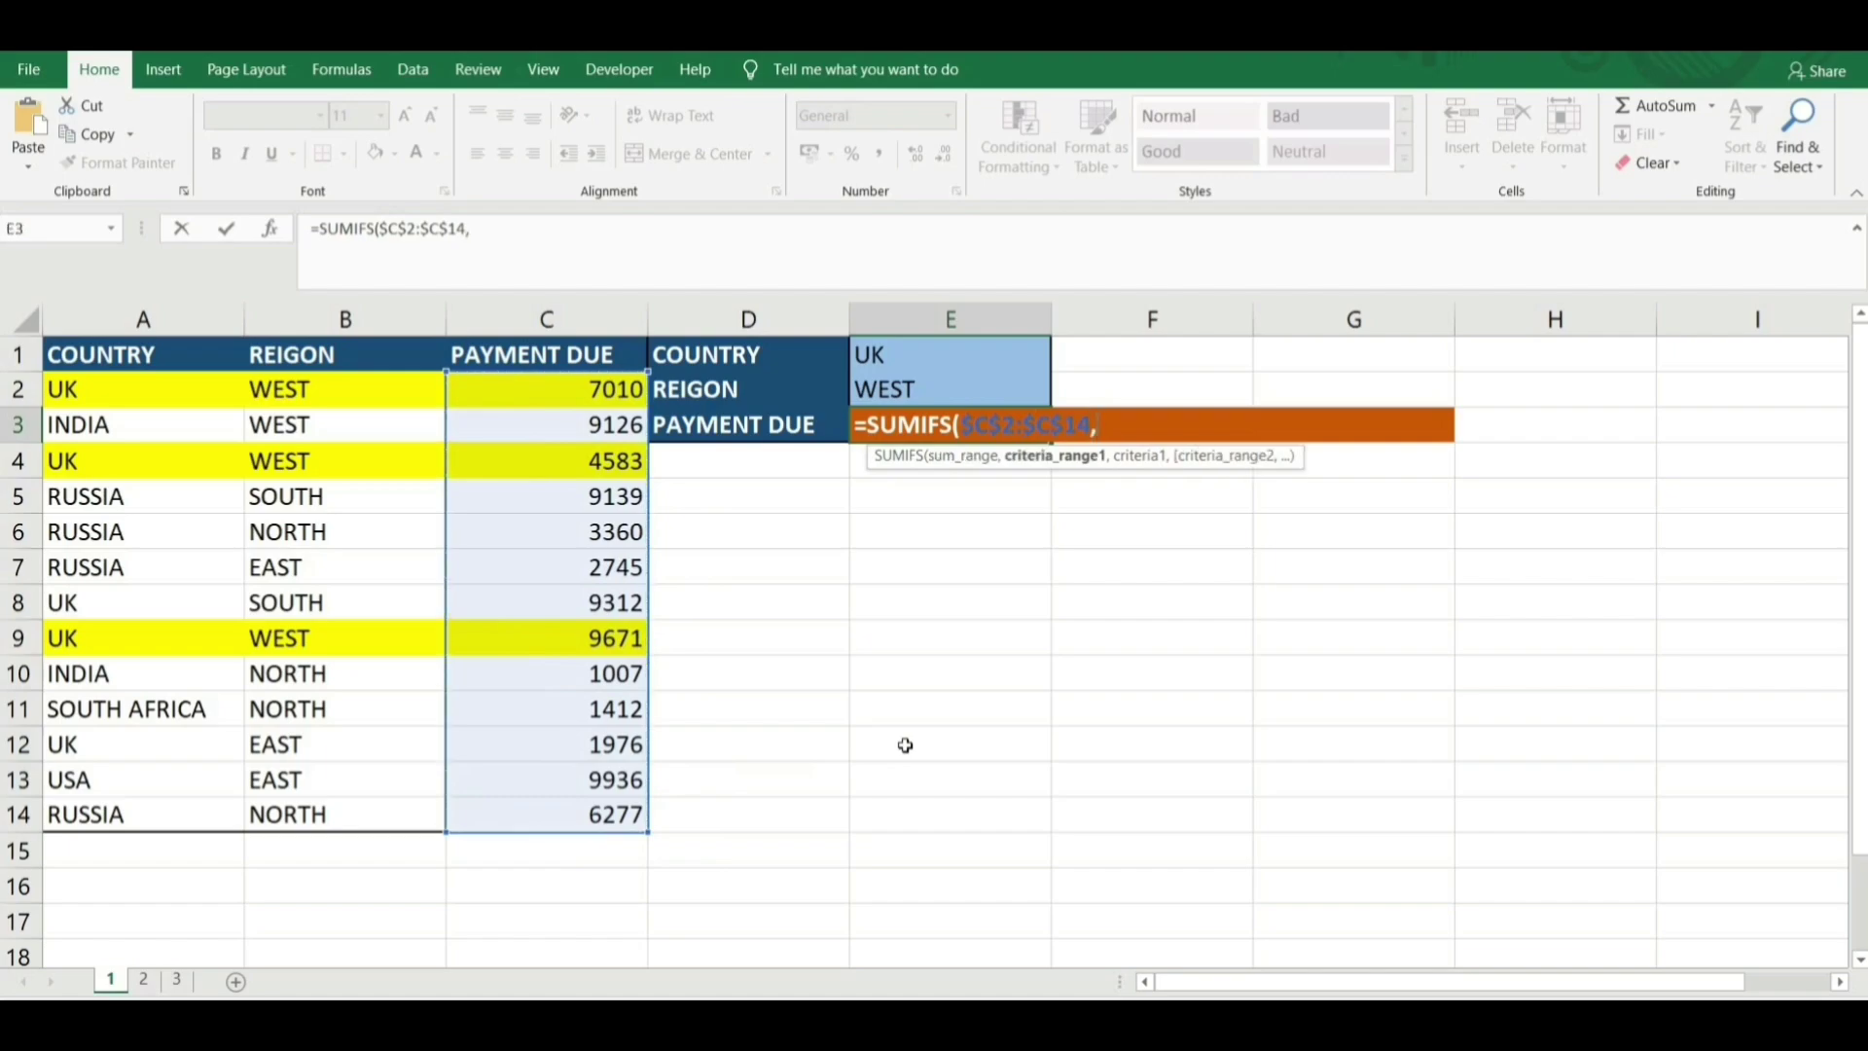
left_click_drag(112, 389, 161, 818)
key("F4")
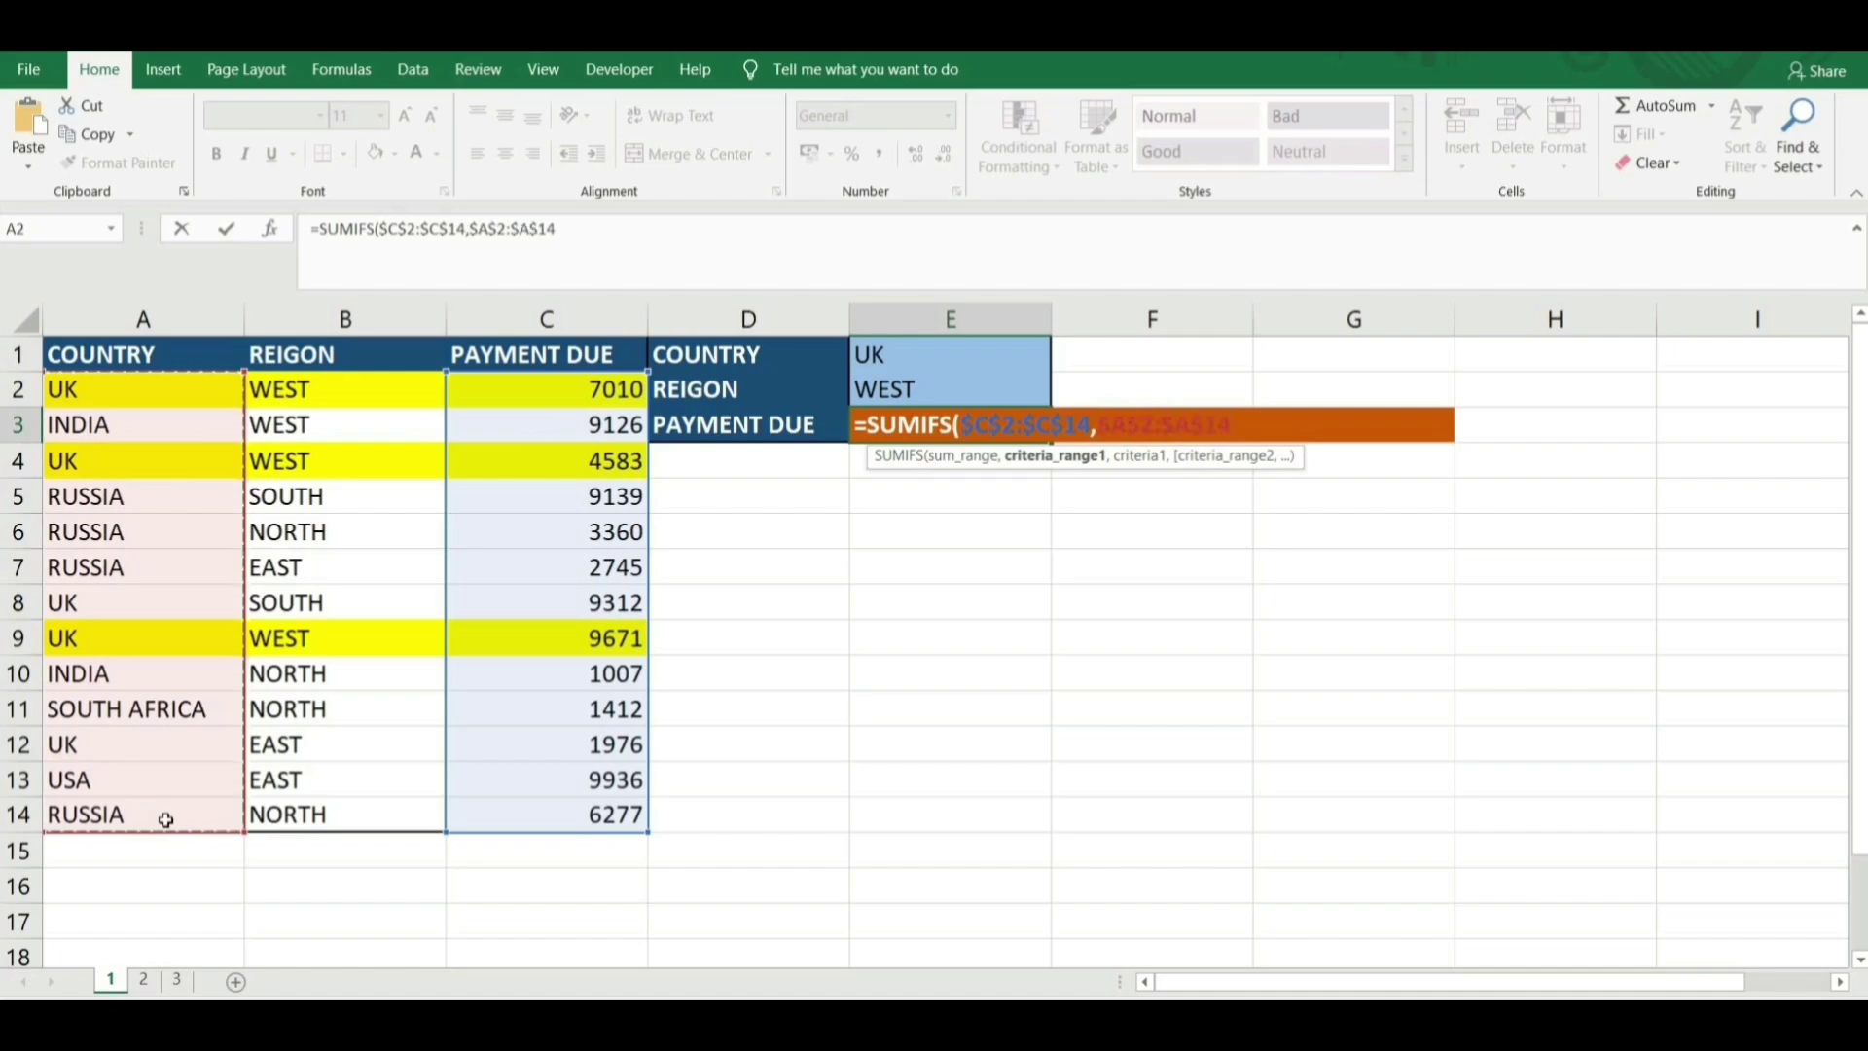
type(",")
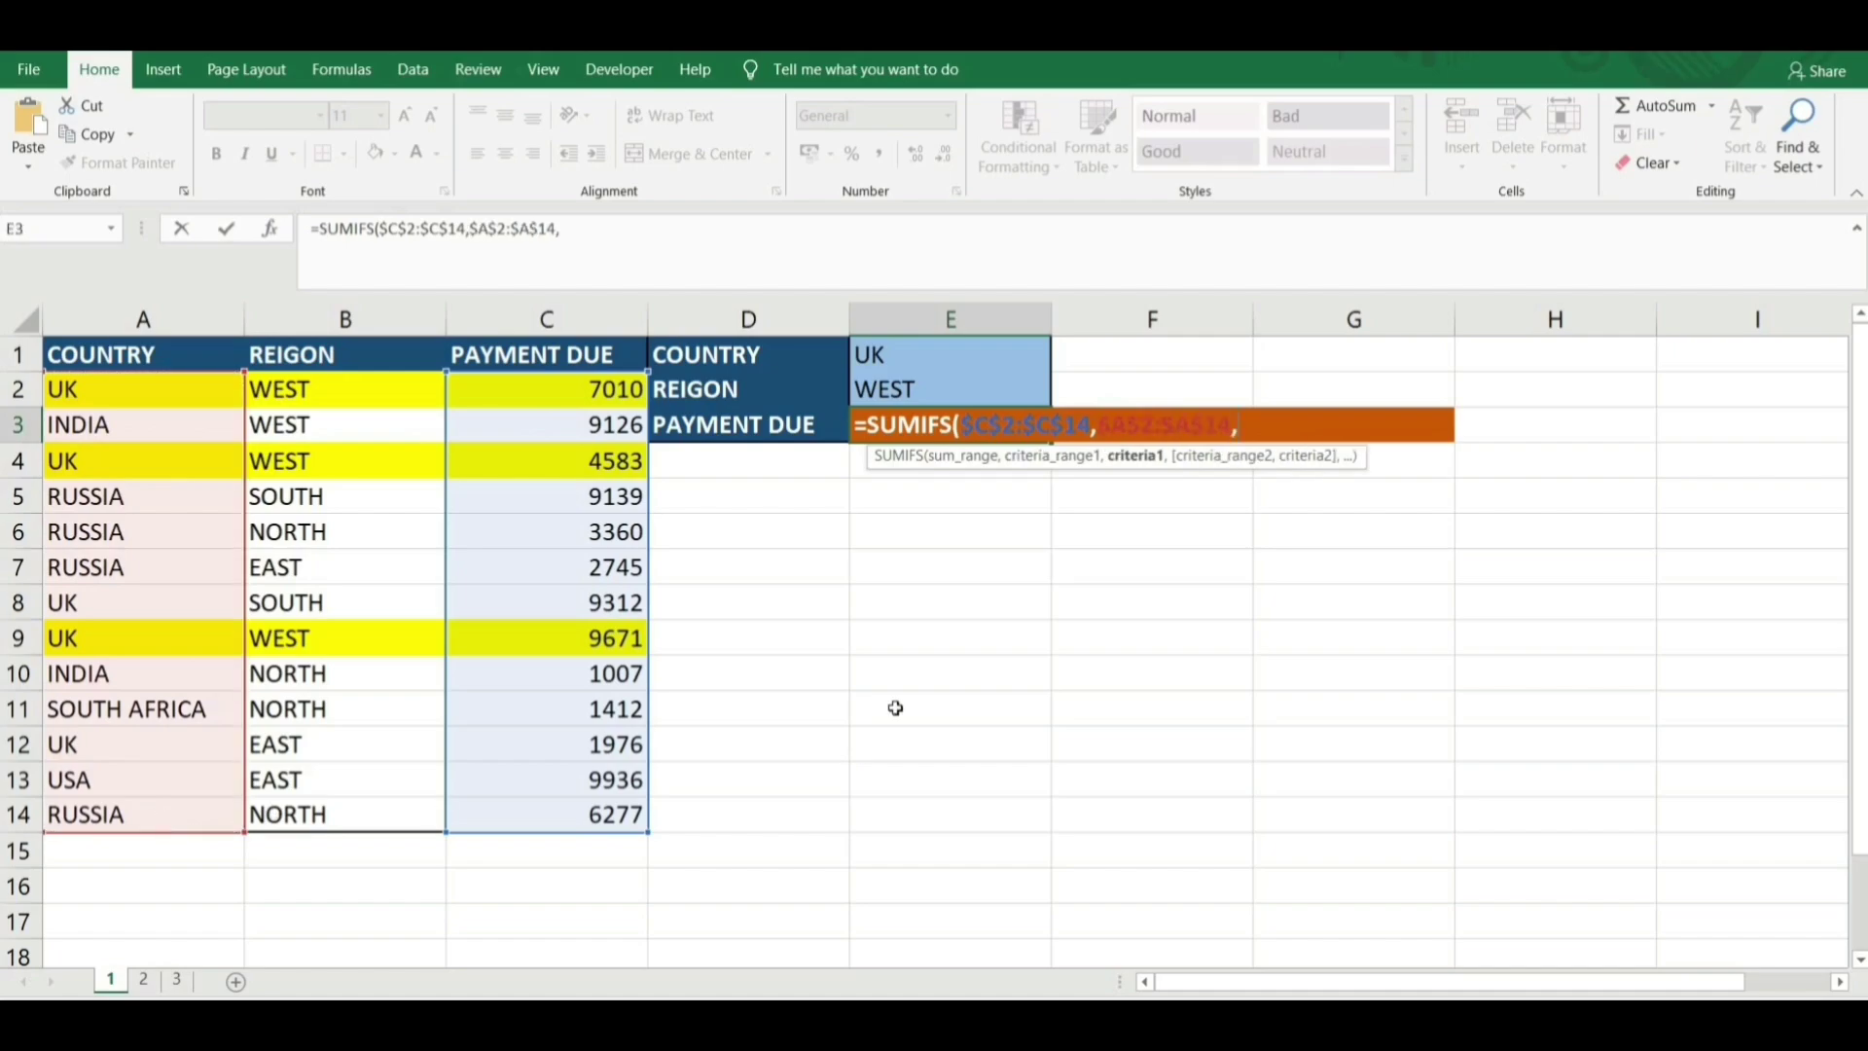
left_click(894, 370)
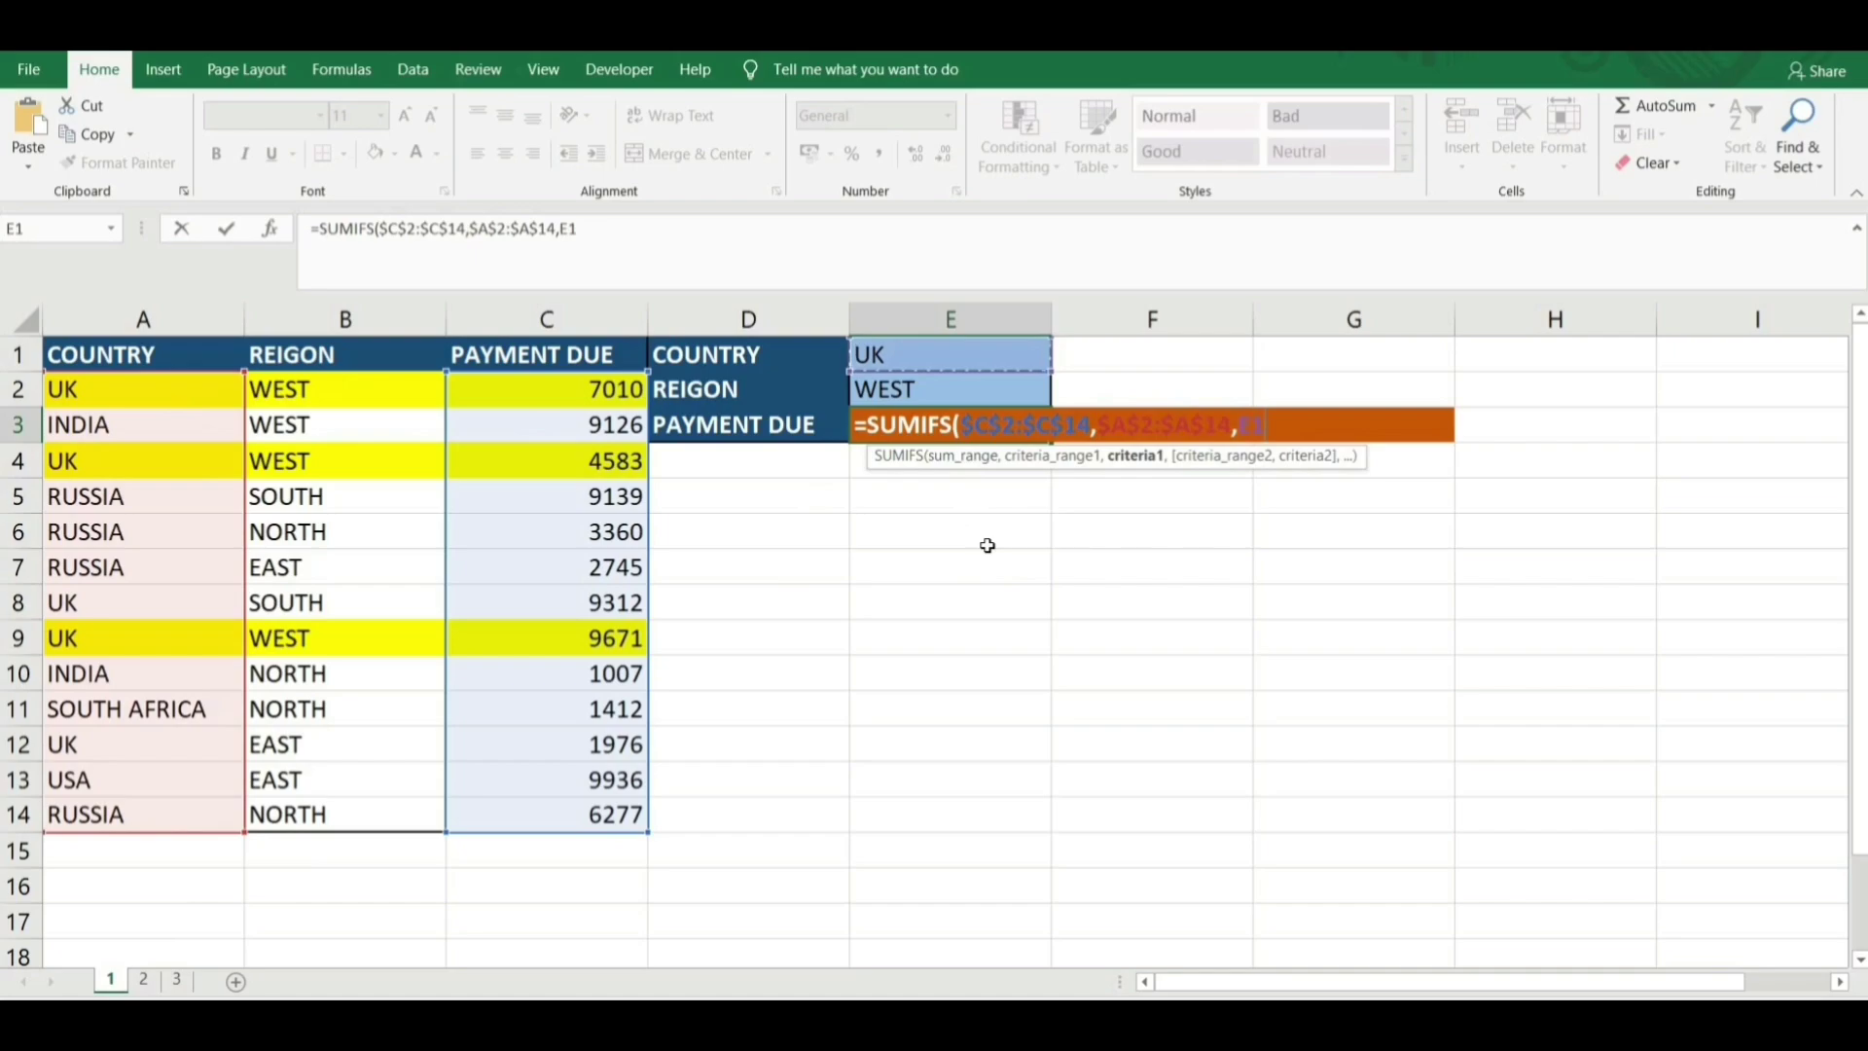
type(",")
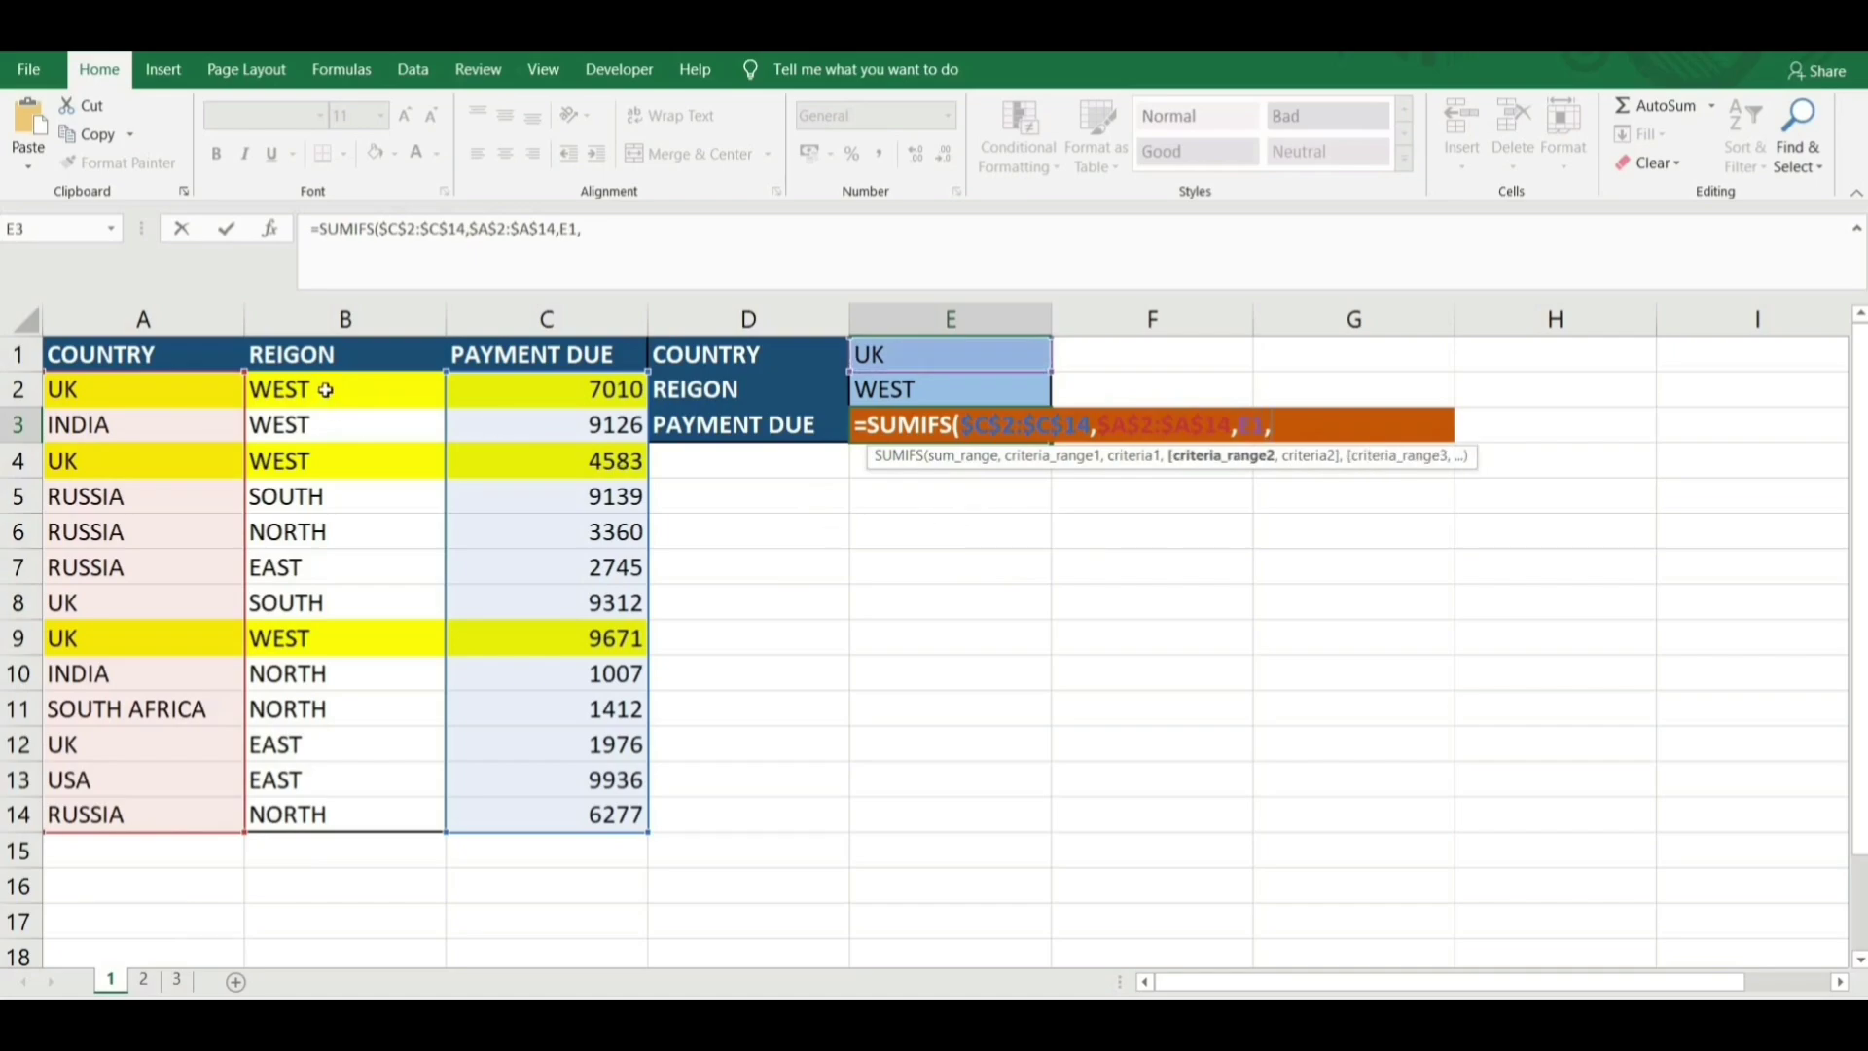
Add region range $B$2:$B$14 with criterion E2 and commit the formula, giving 21264.
left_click_drag(326, 389, 338, 808)
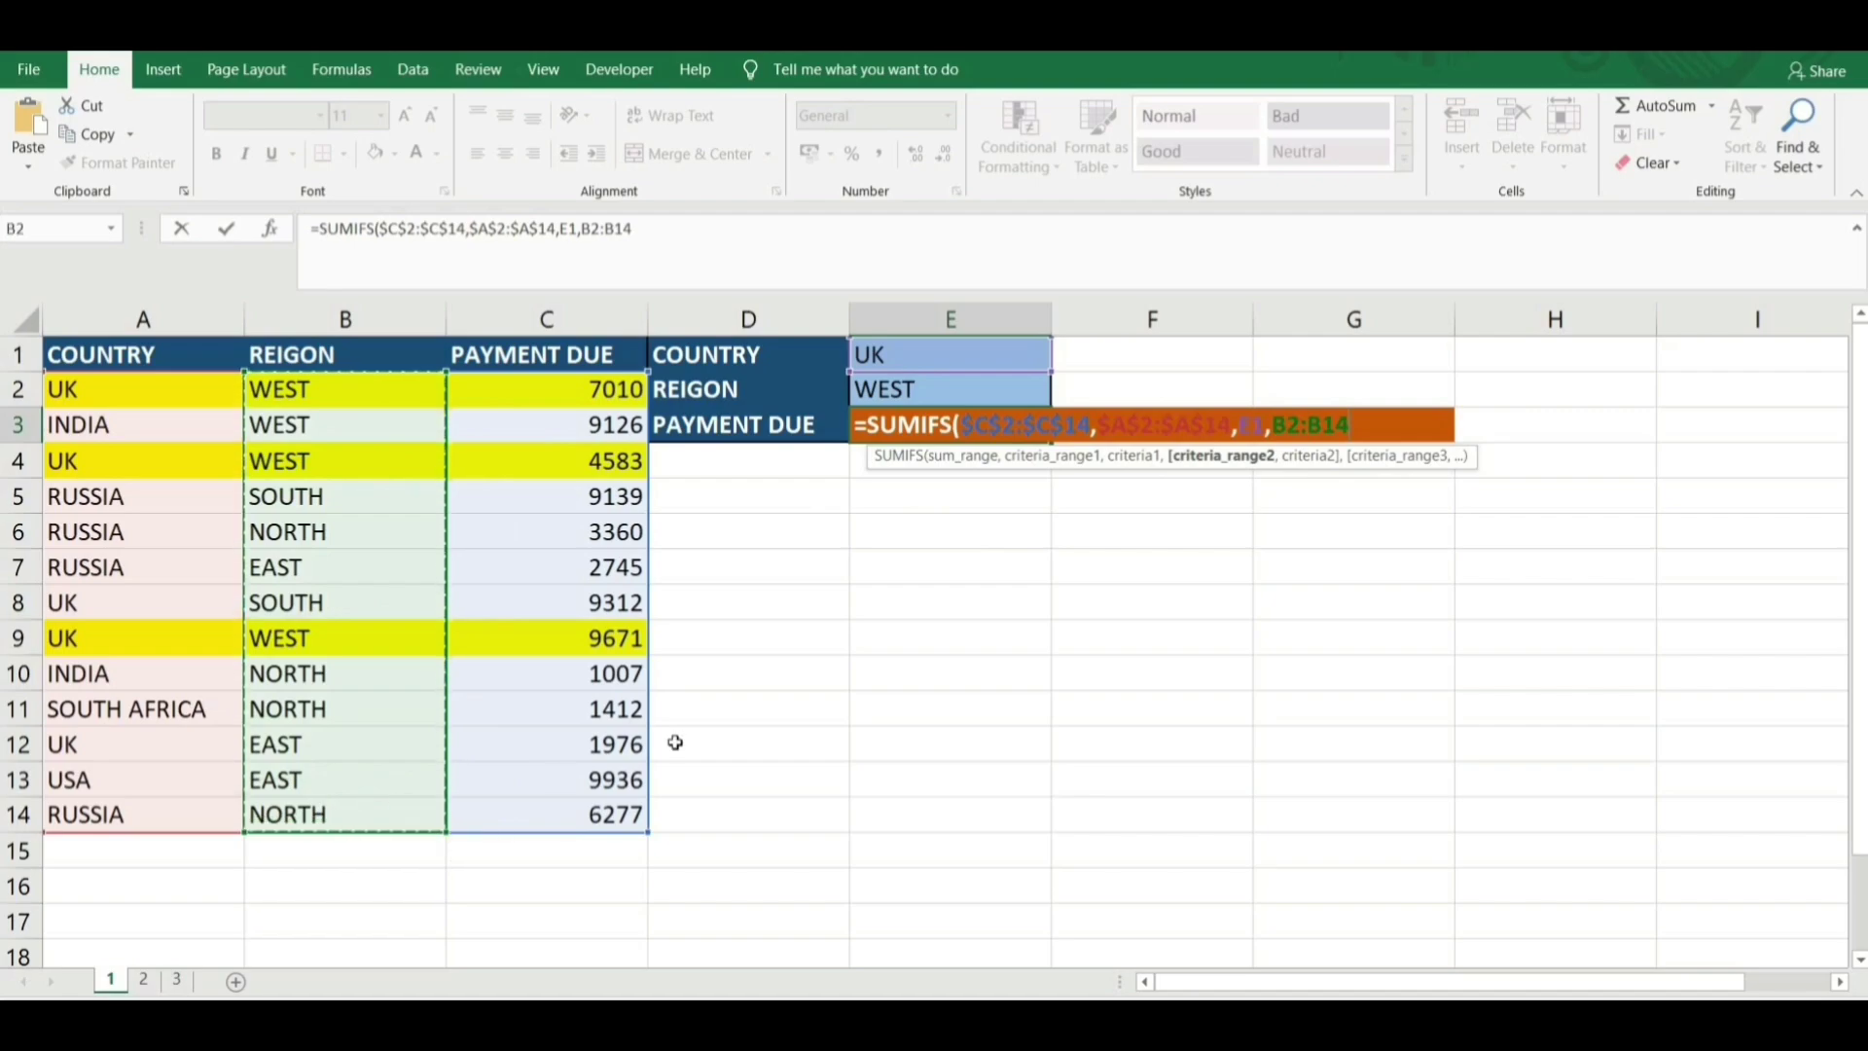
key("F4")
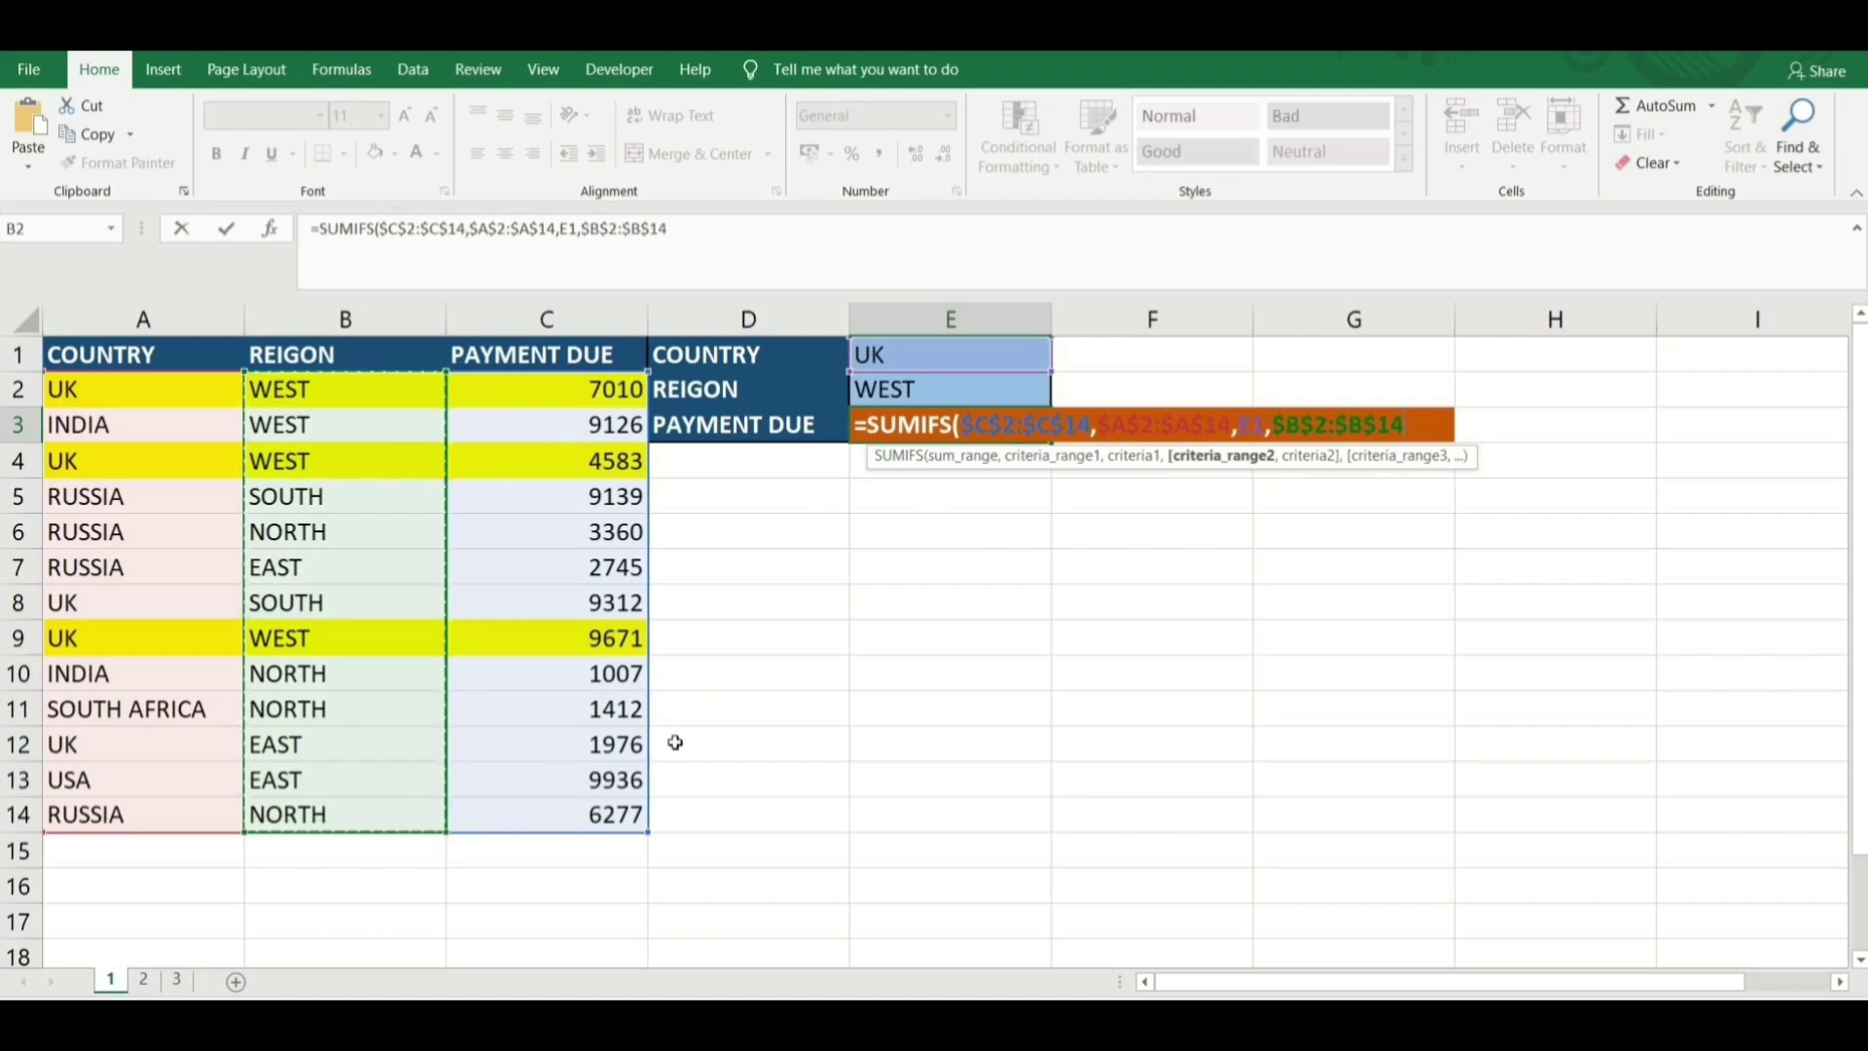
type(",")
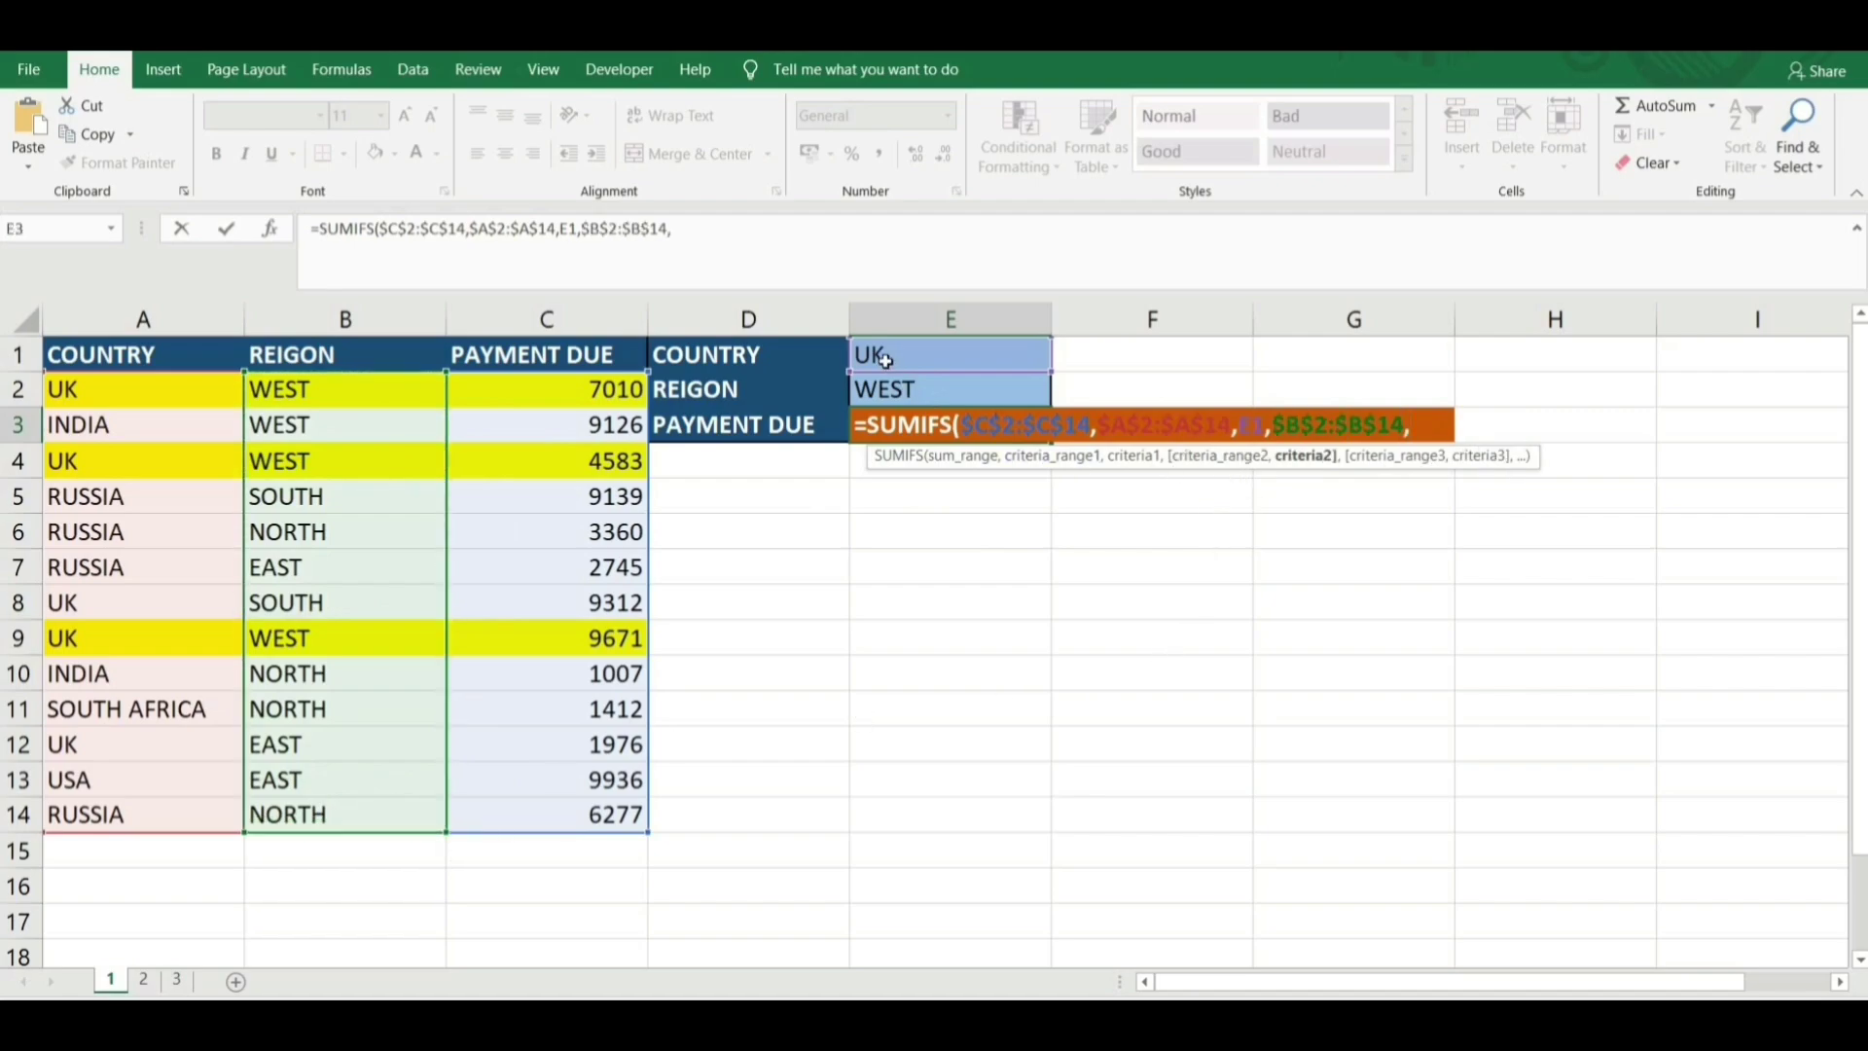
left_click(886, 386)
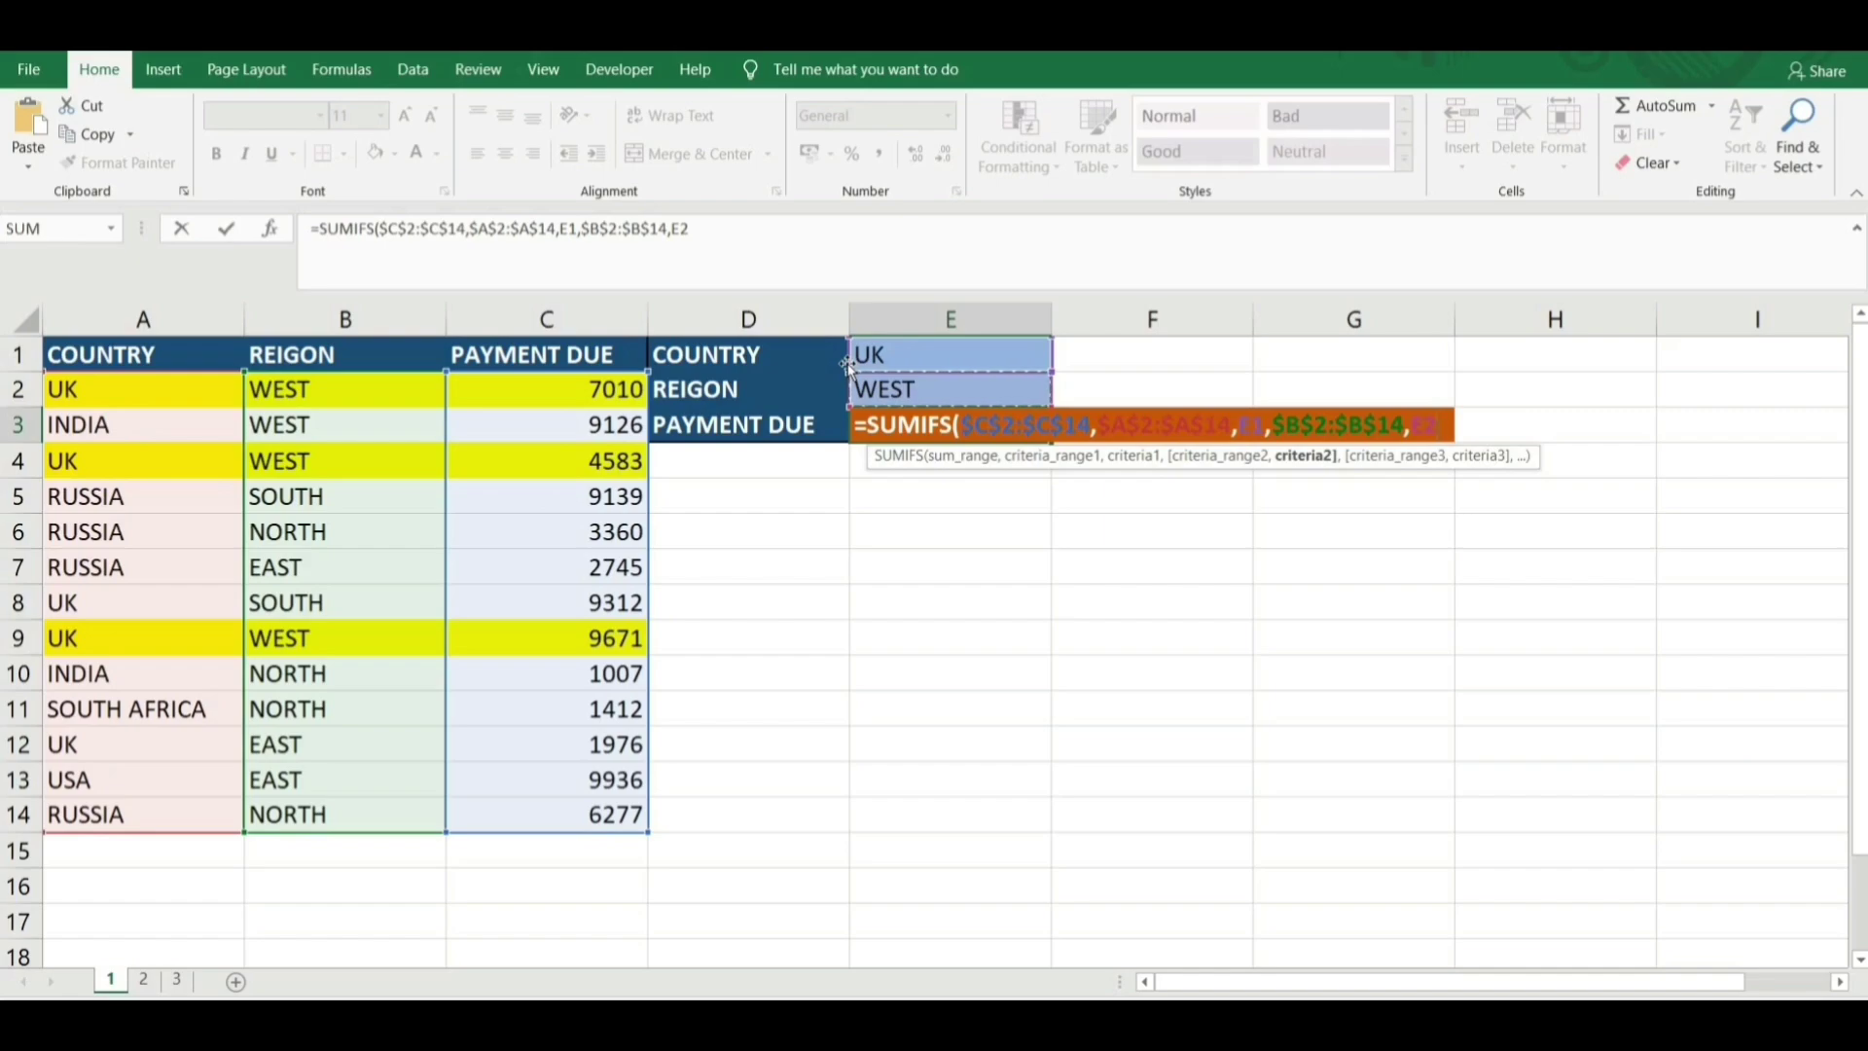
key("ctrl+Return")
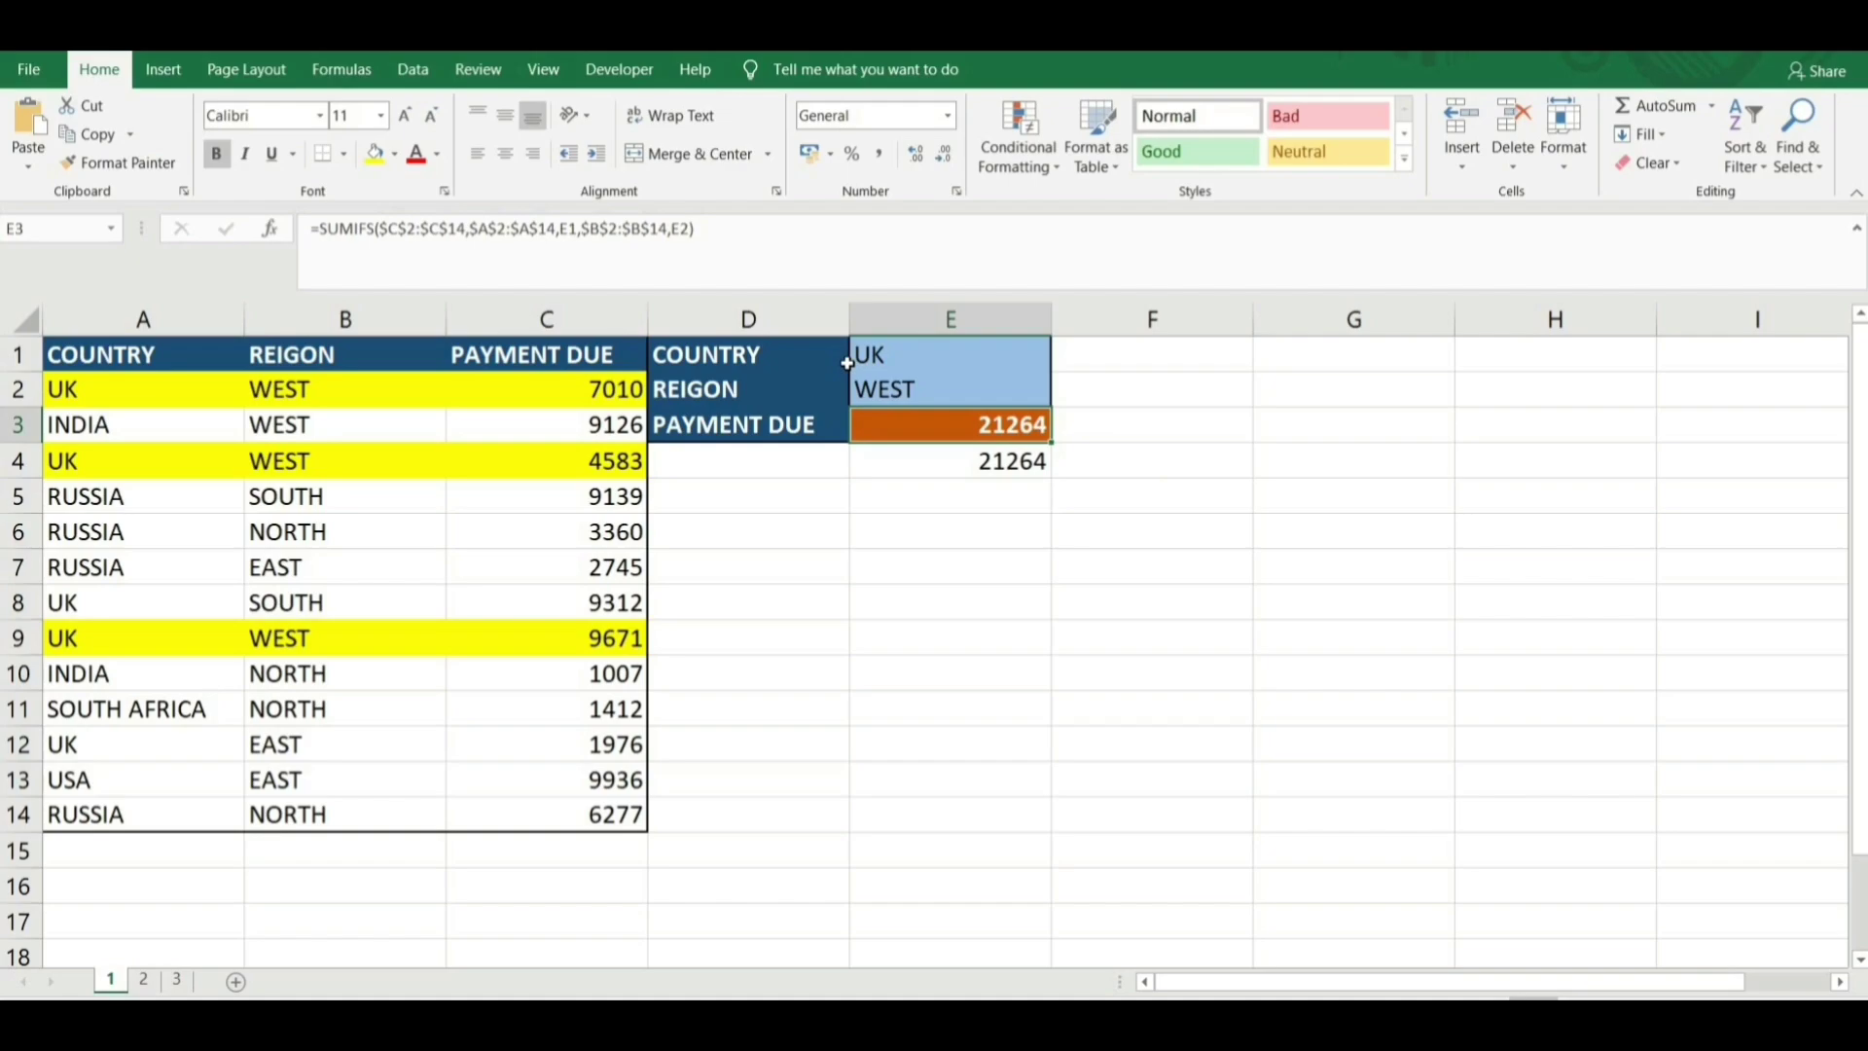
left_click(848, 365)
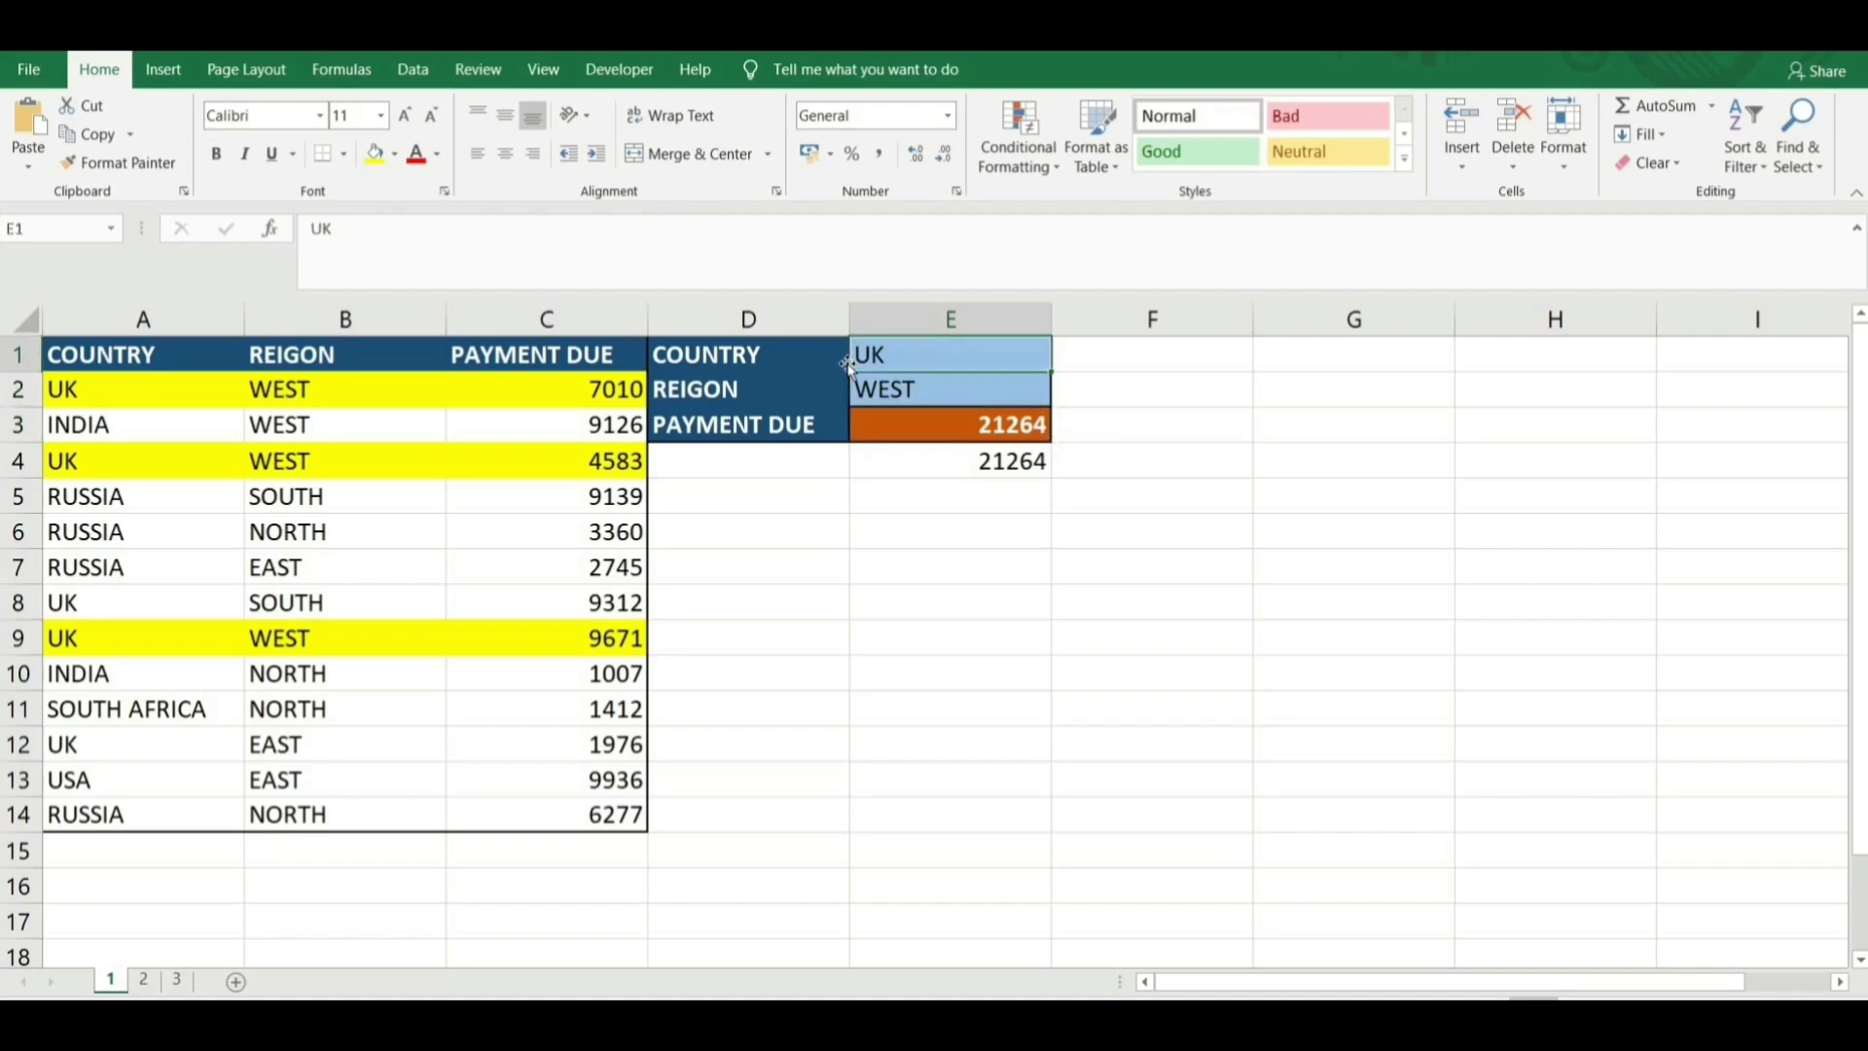
Try INDIA as the country, then set the criteria to RUSSIA and SOUTH.
type("INDIA")
key("Return")
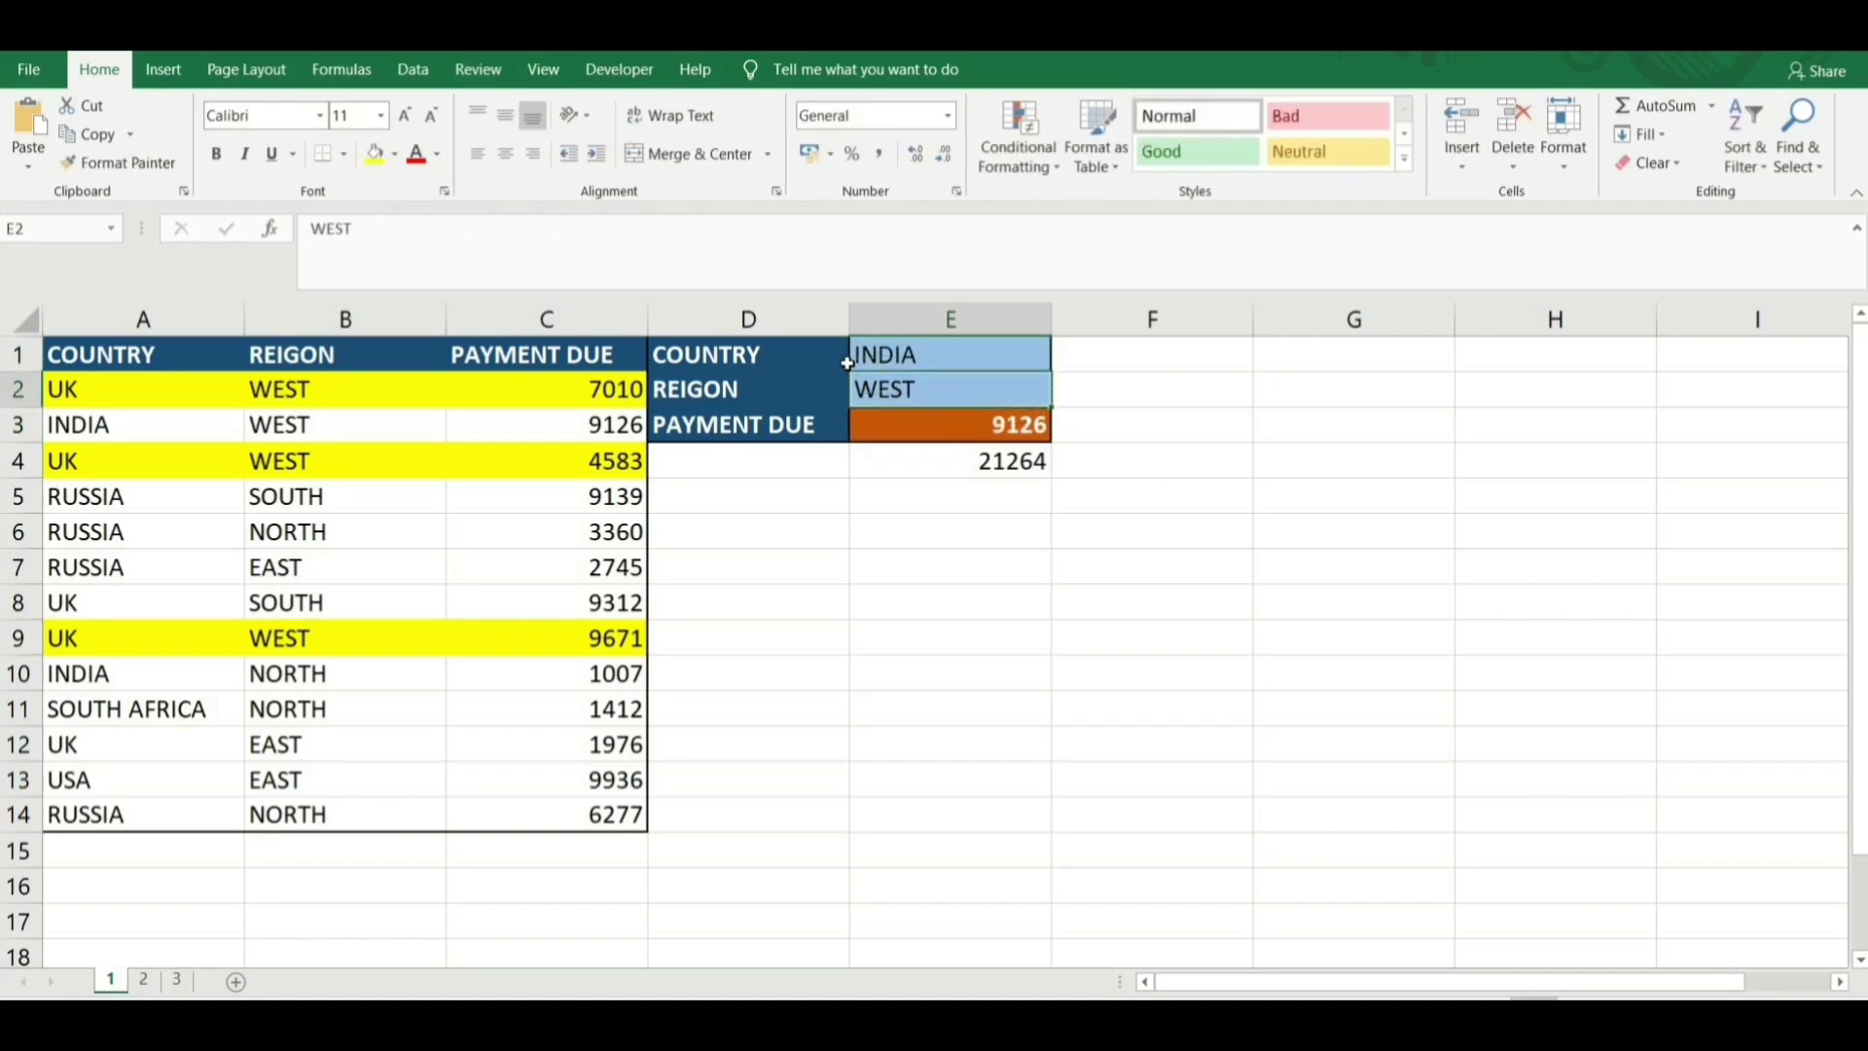
left_click(579, 429)
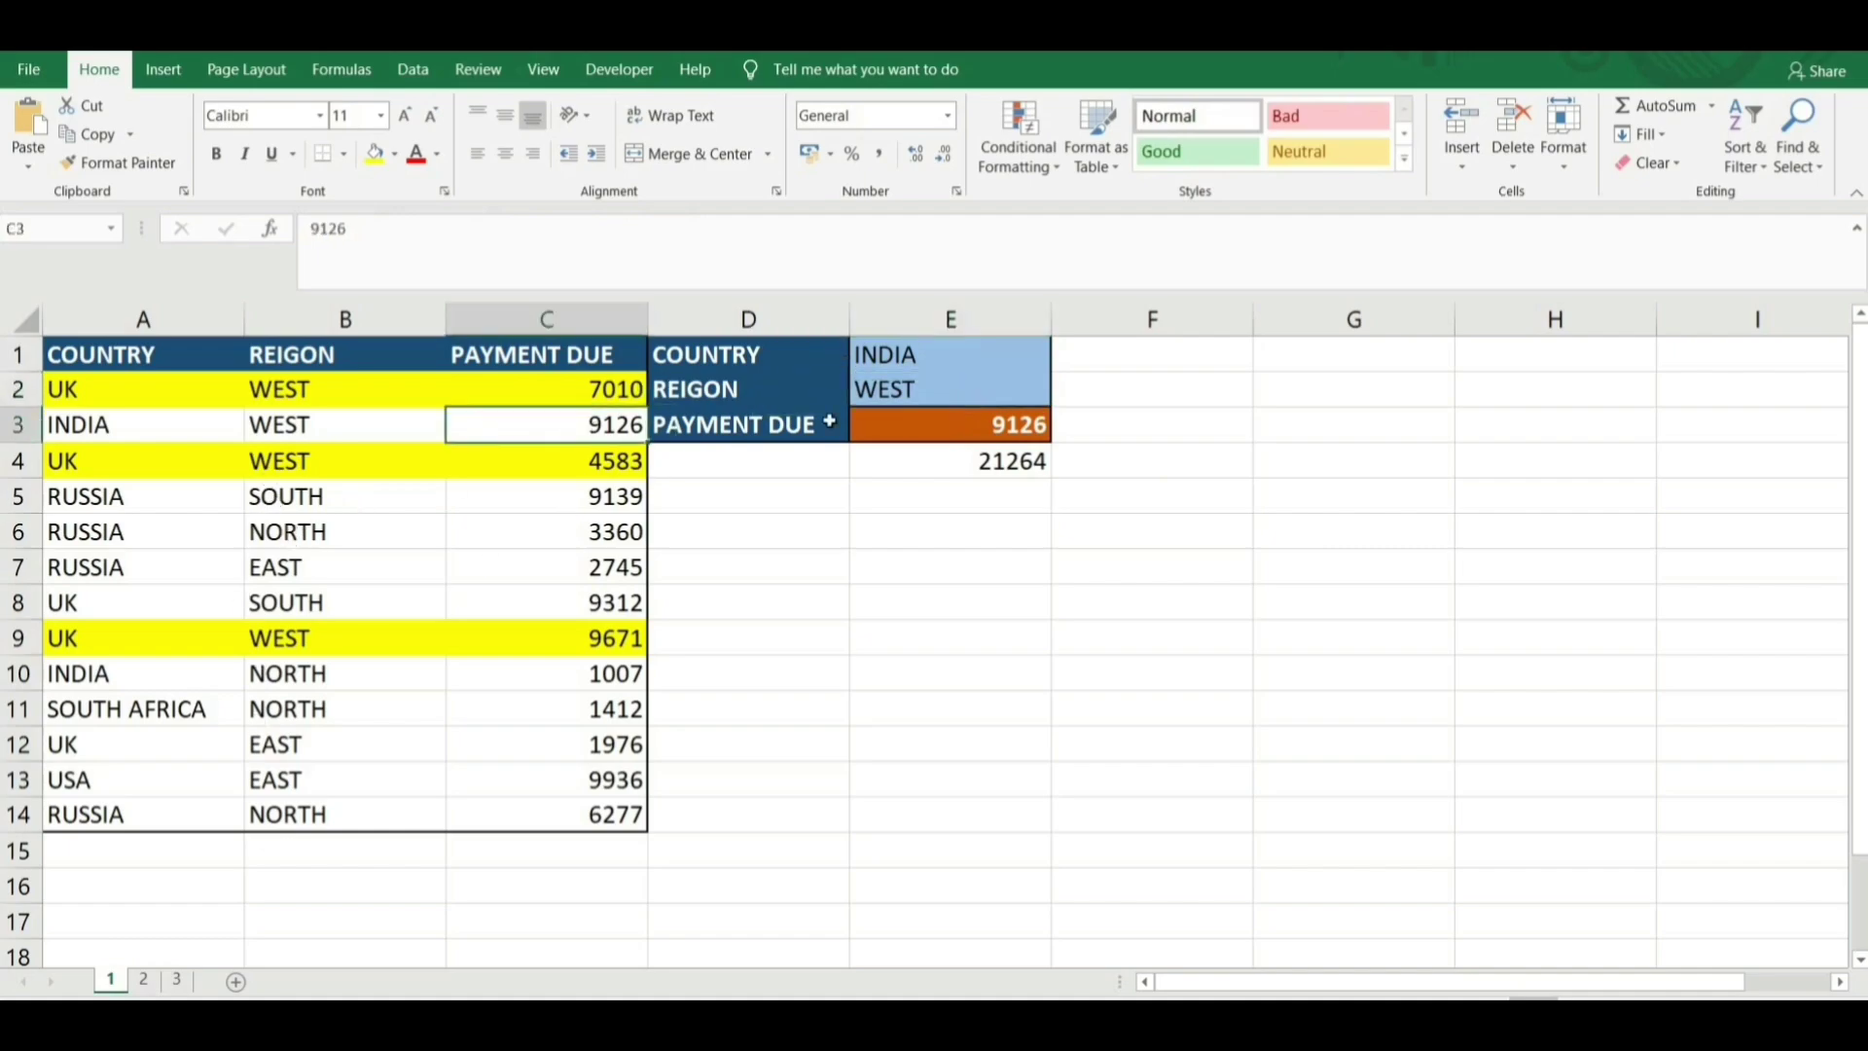
left_click(907, 367)
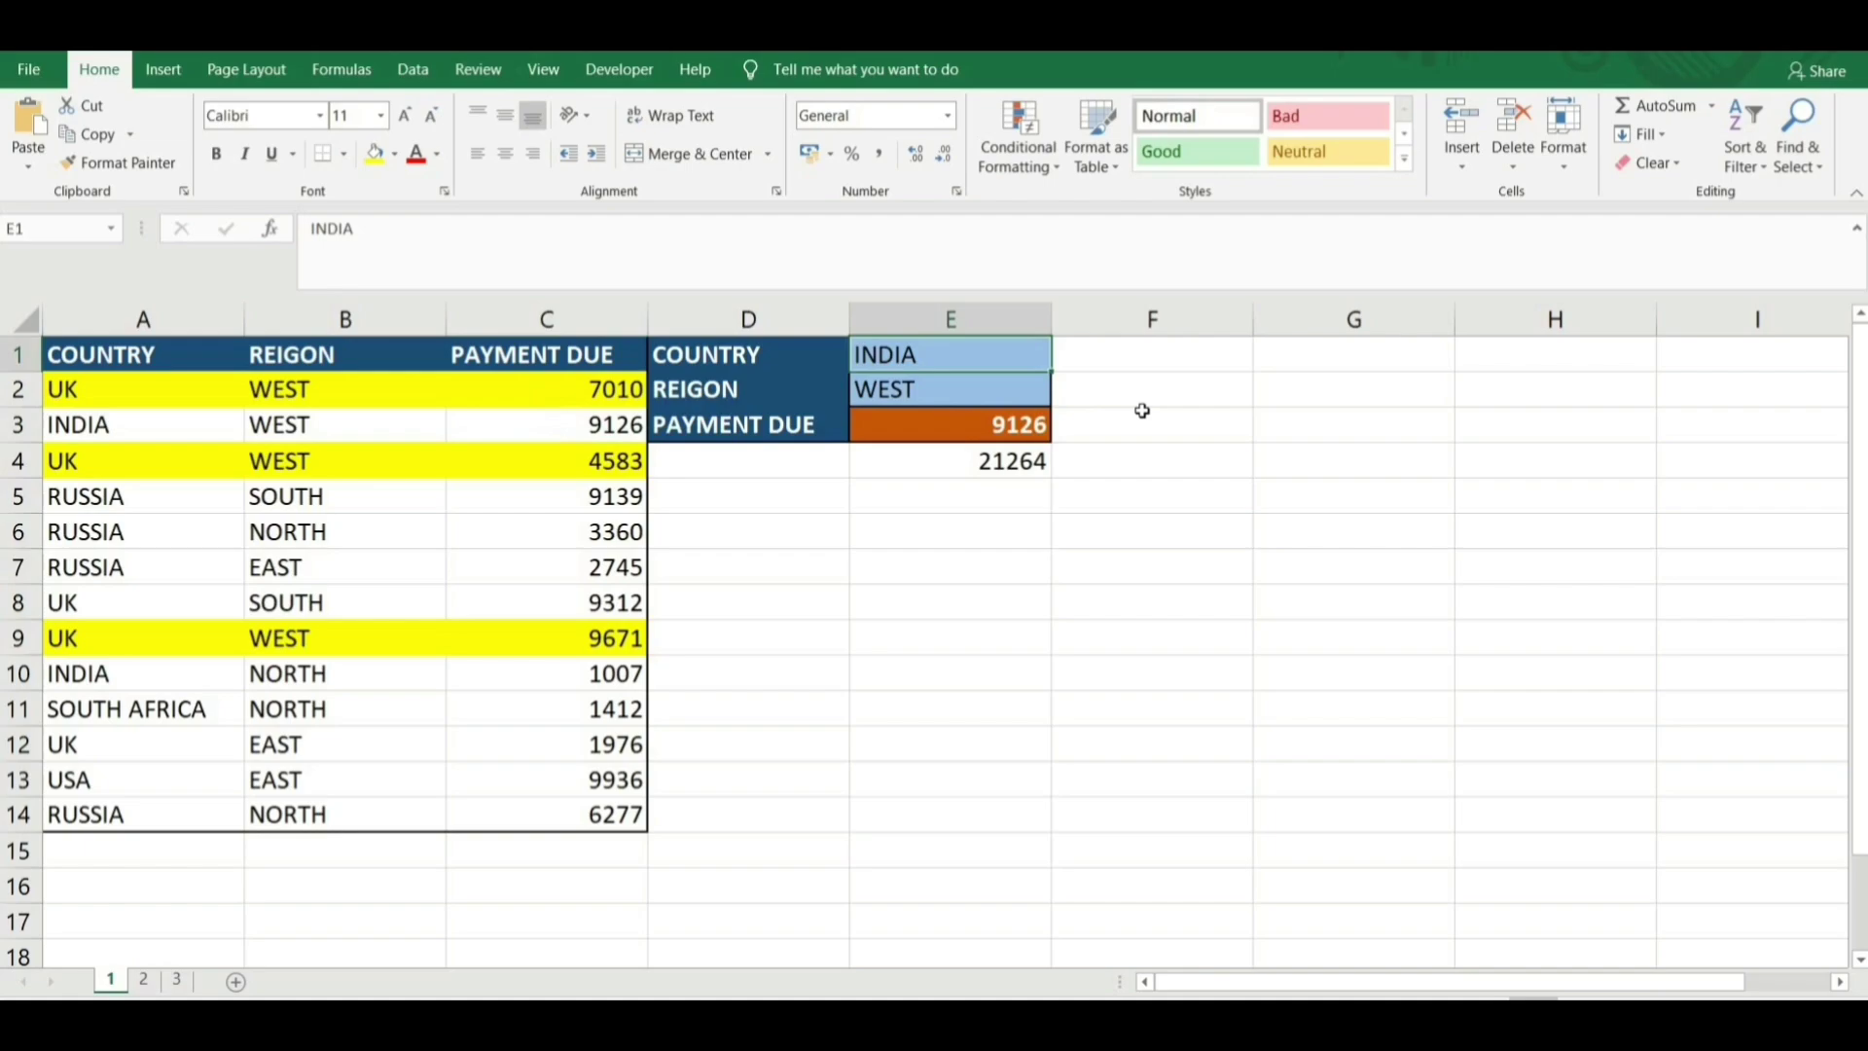
type("RUSSIA")
key("Return")
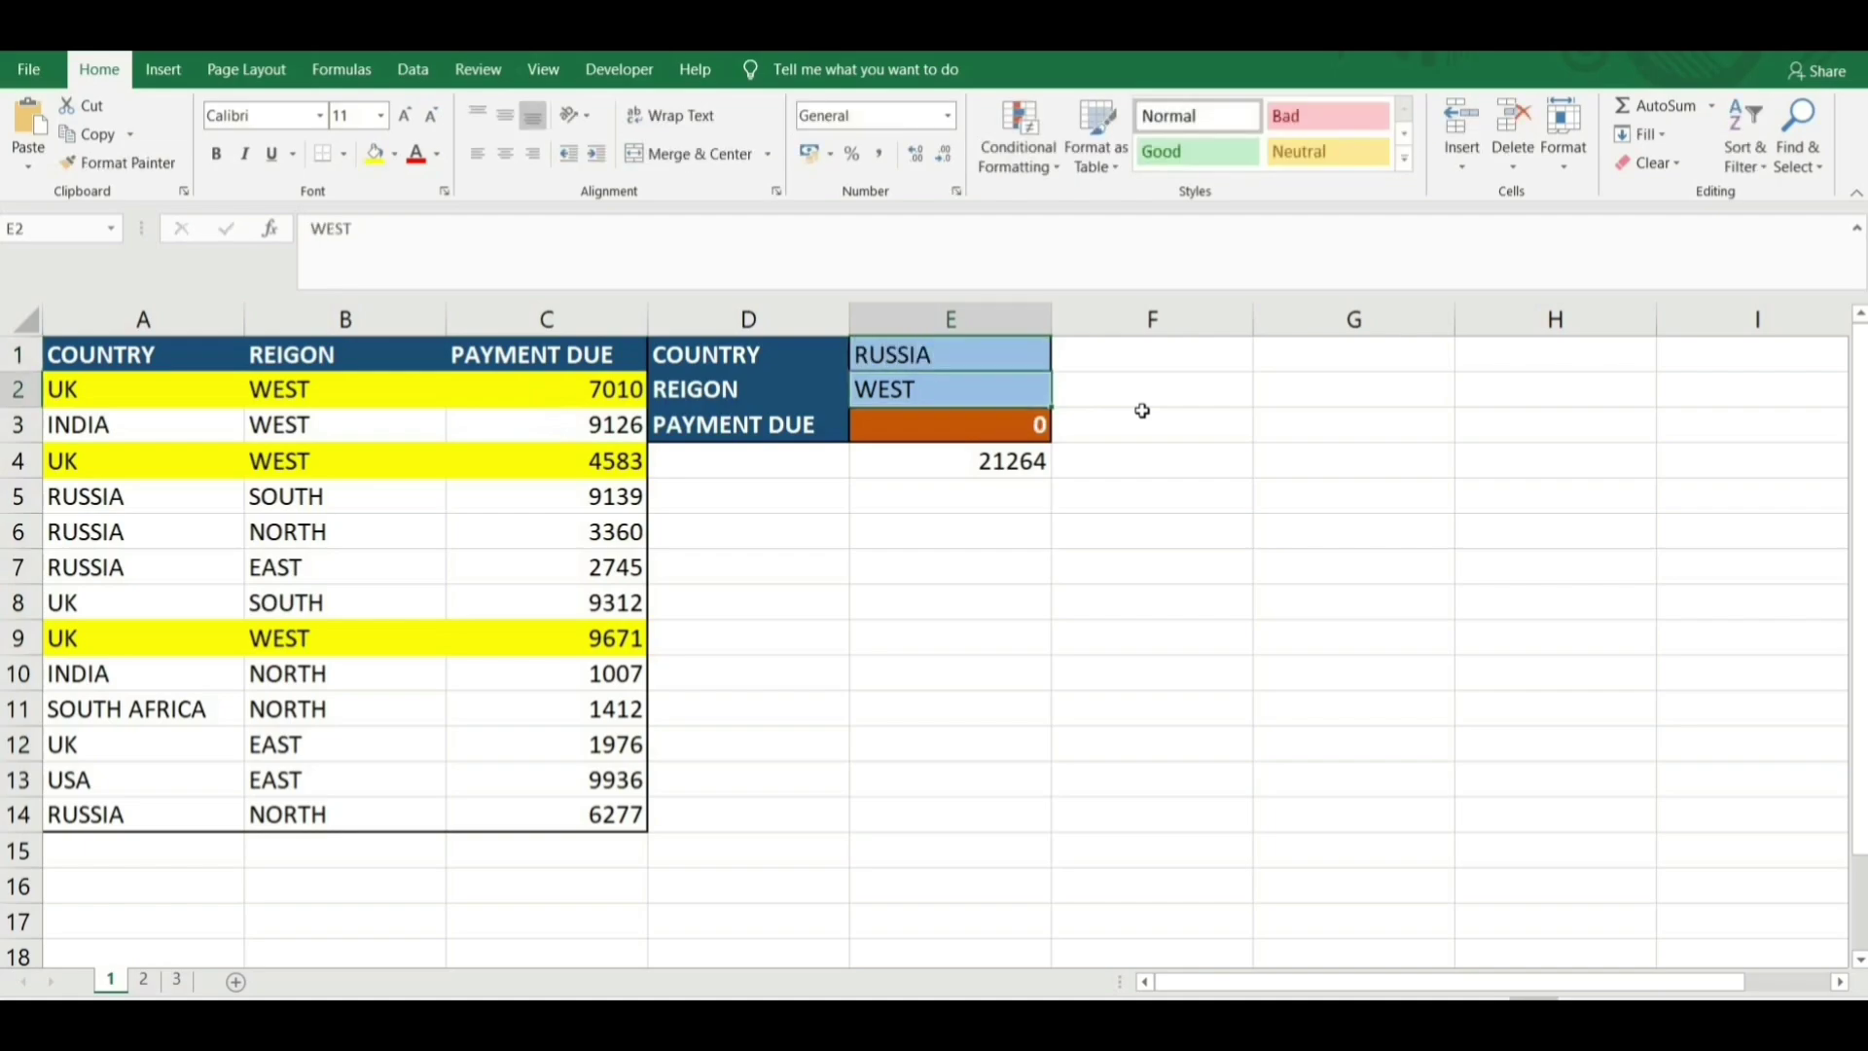
type("SOUTH")
key("Return")
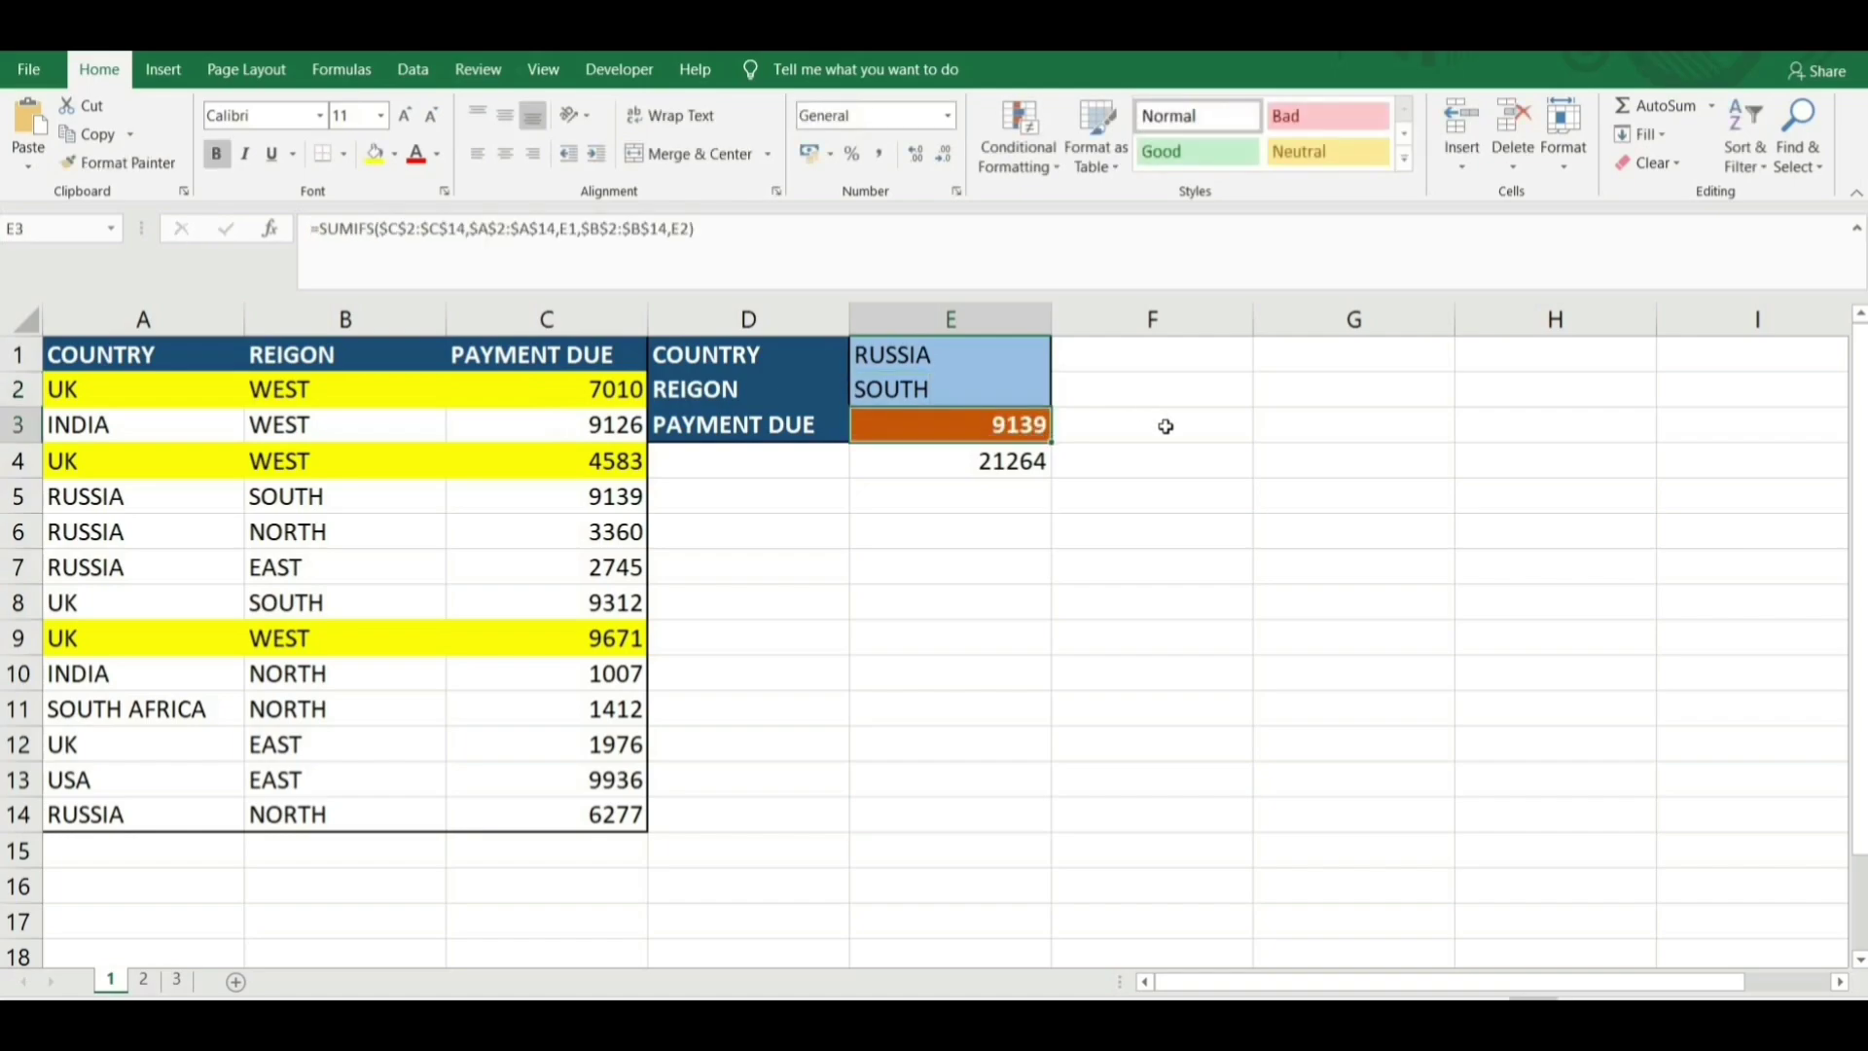
Change B6's region to SOUTH and recommit E3's SUMIFS so it returns 12499.
left_click(316, 534)
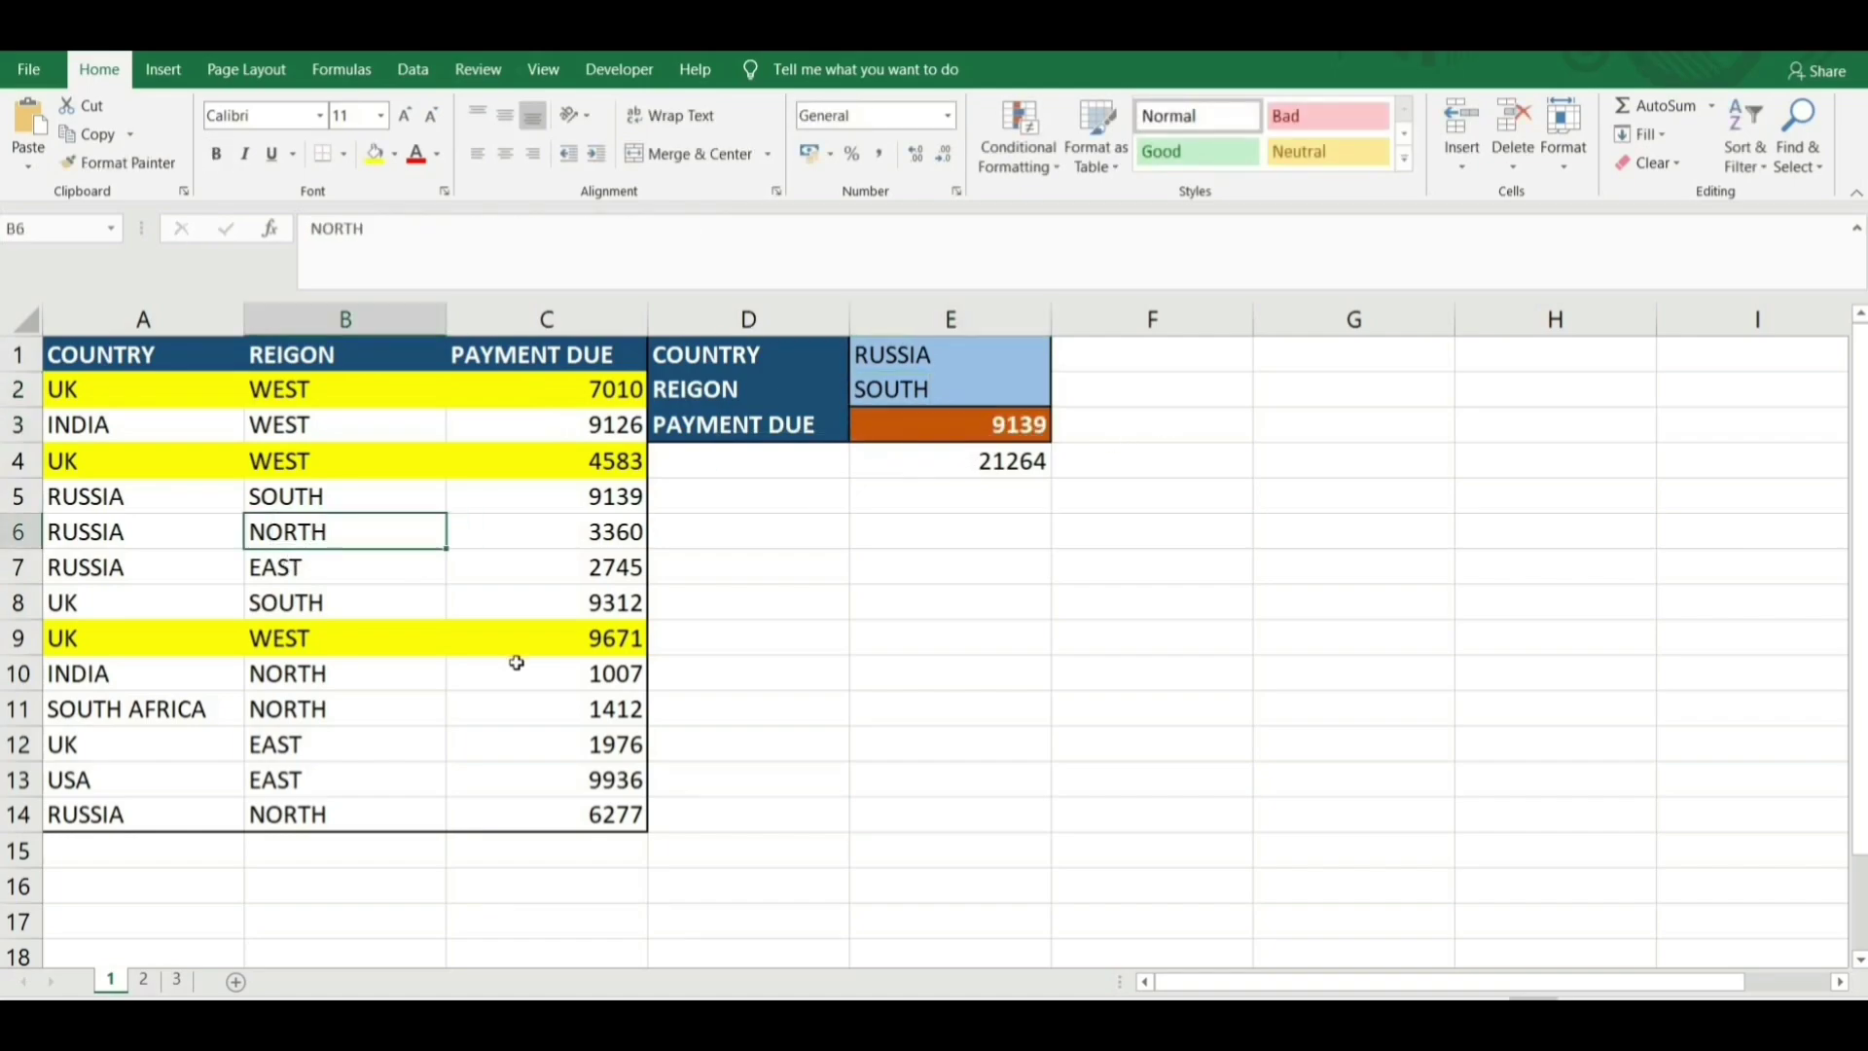
type("SOUTH")
key("Return")
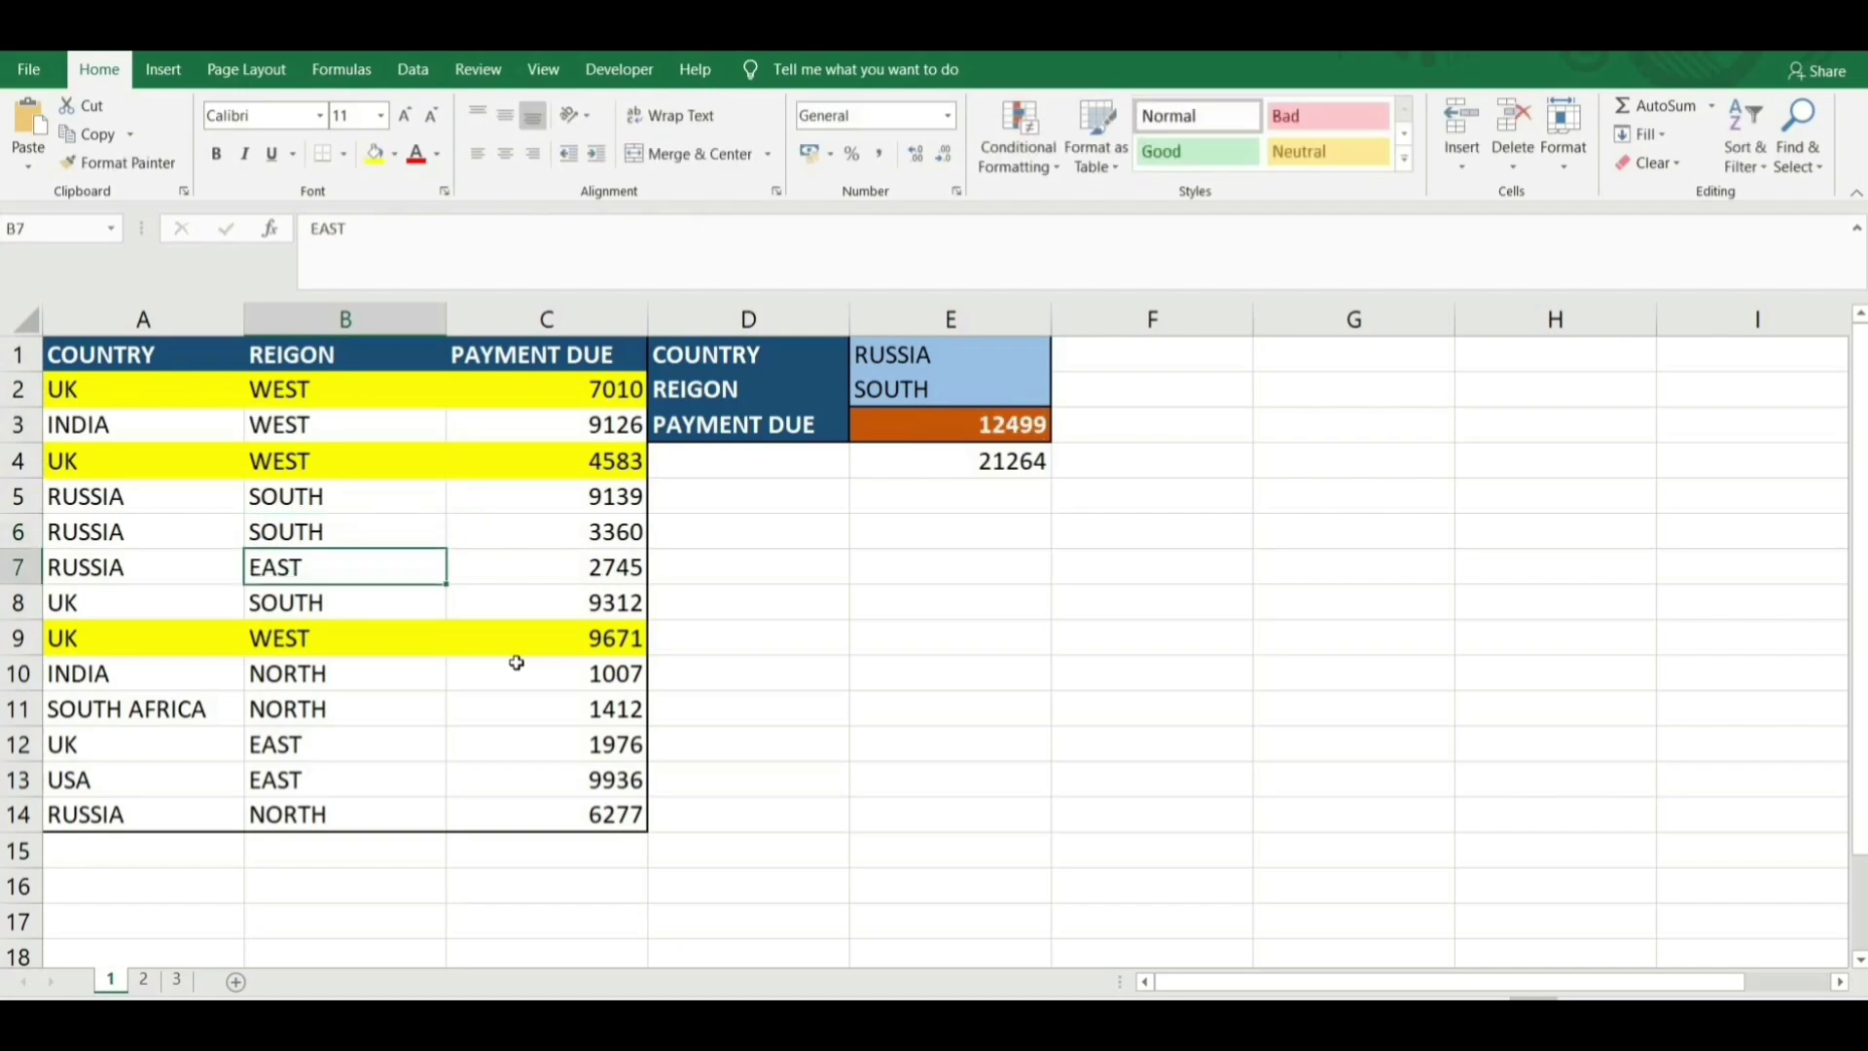
left_click_drag(525, 491, 530, 530)
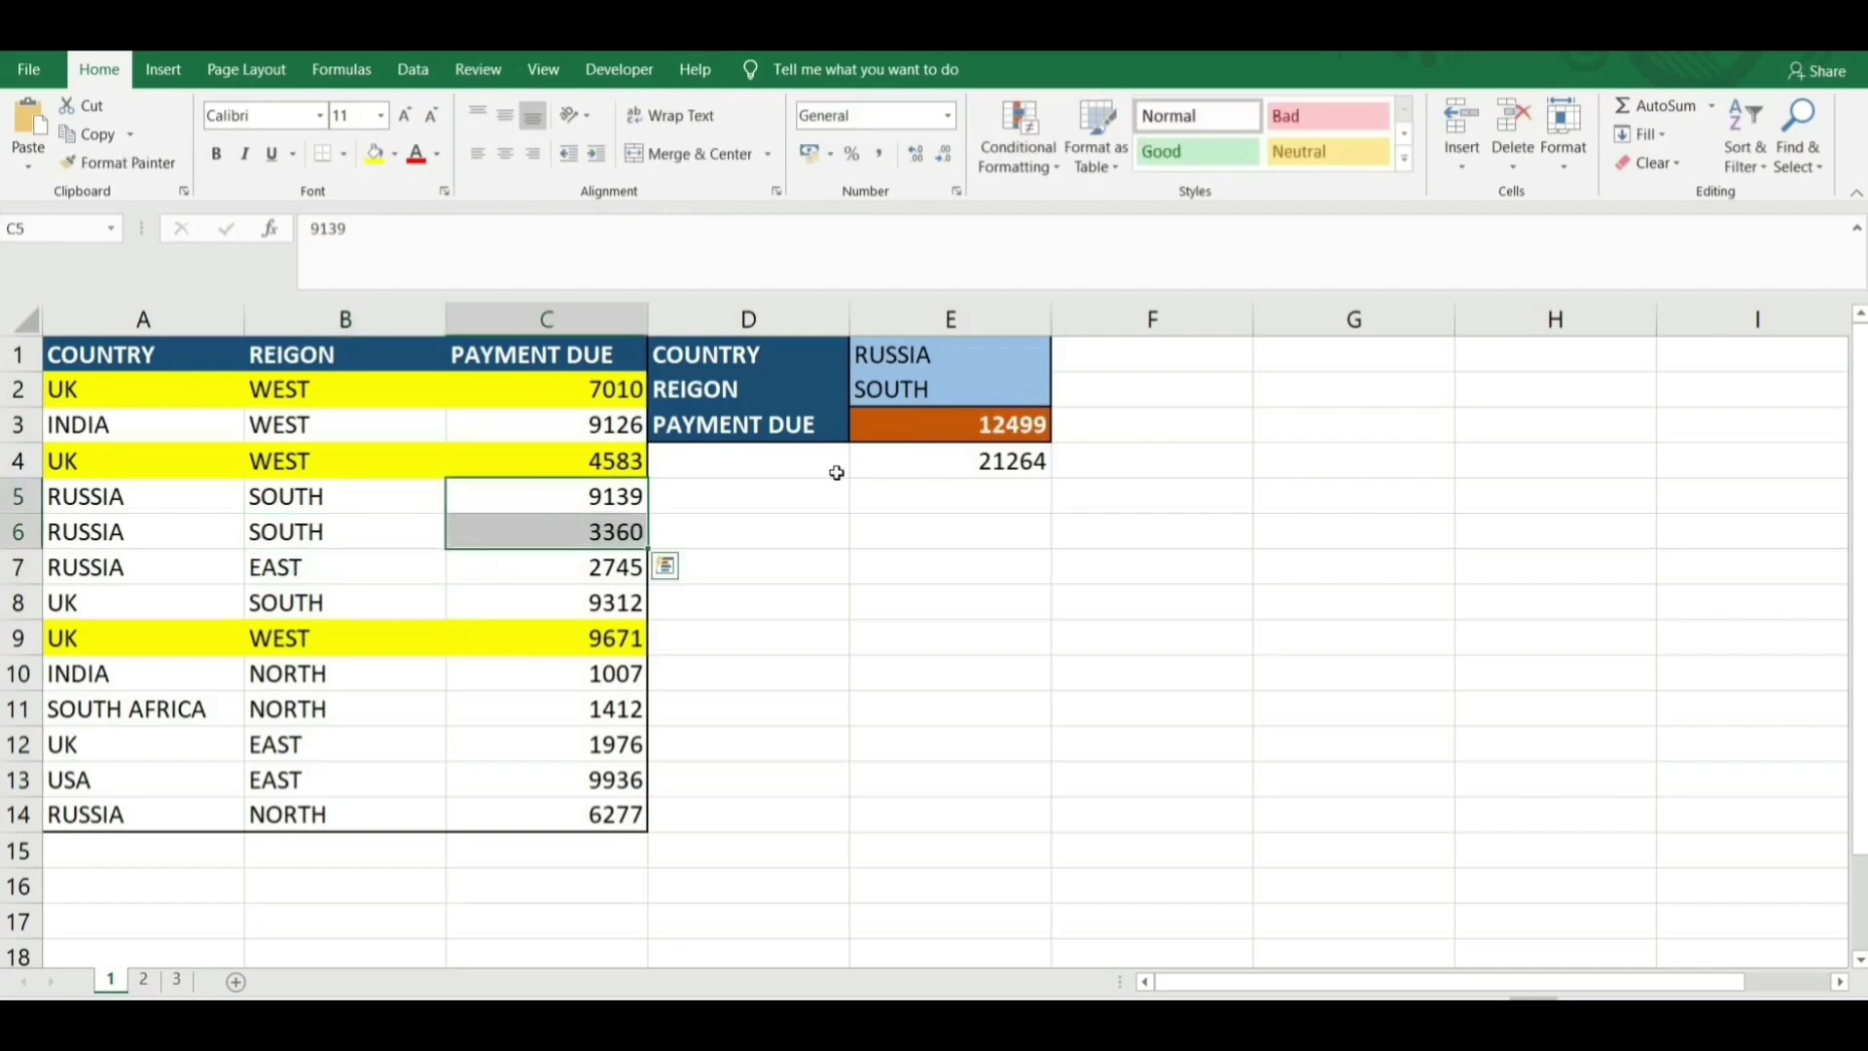
left_click(1027, 435)
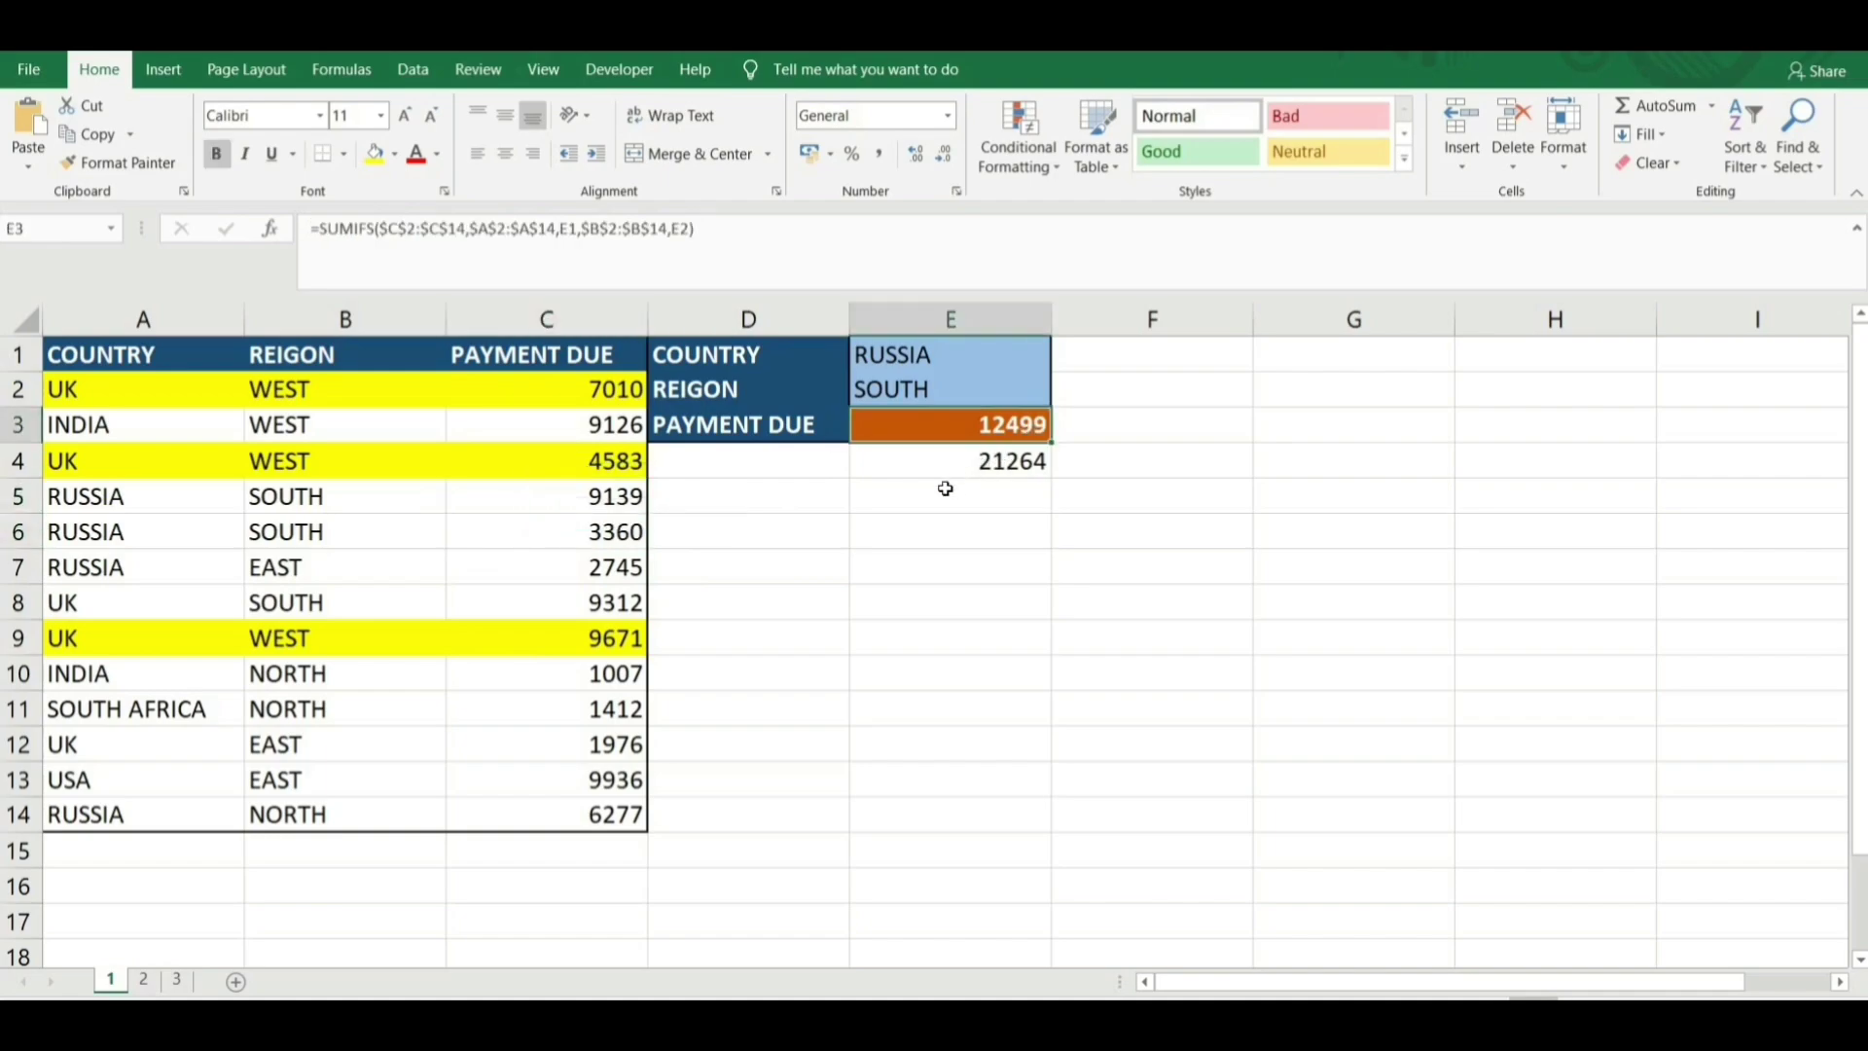
left_click(423, 228)
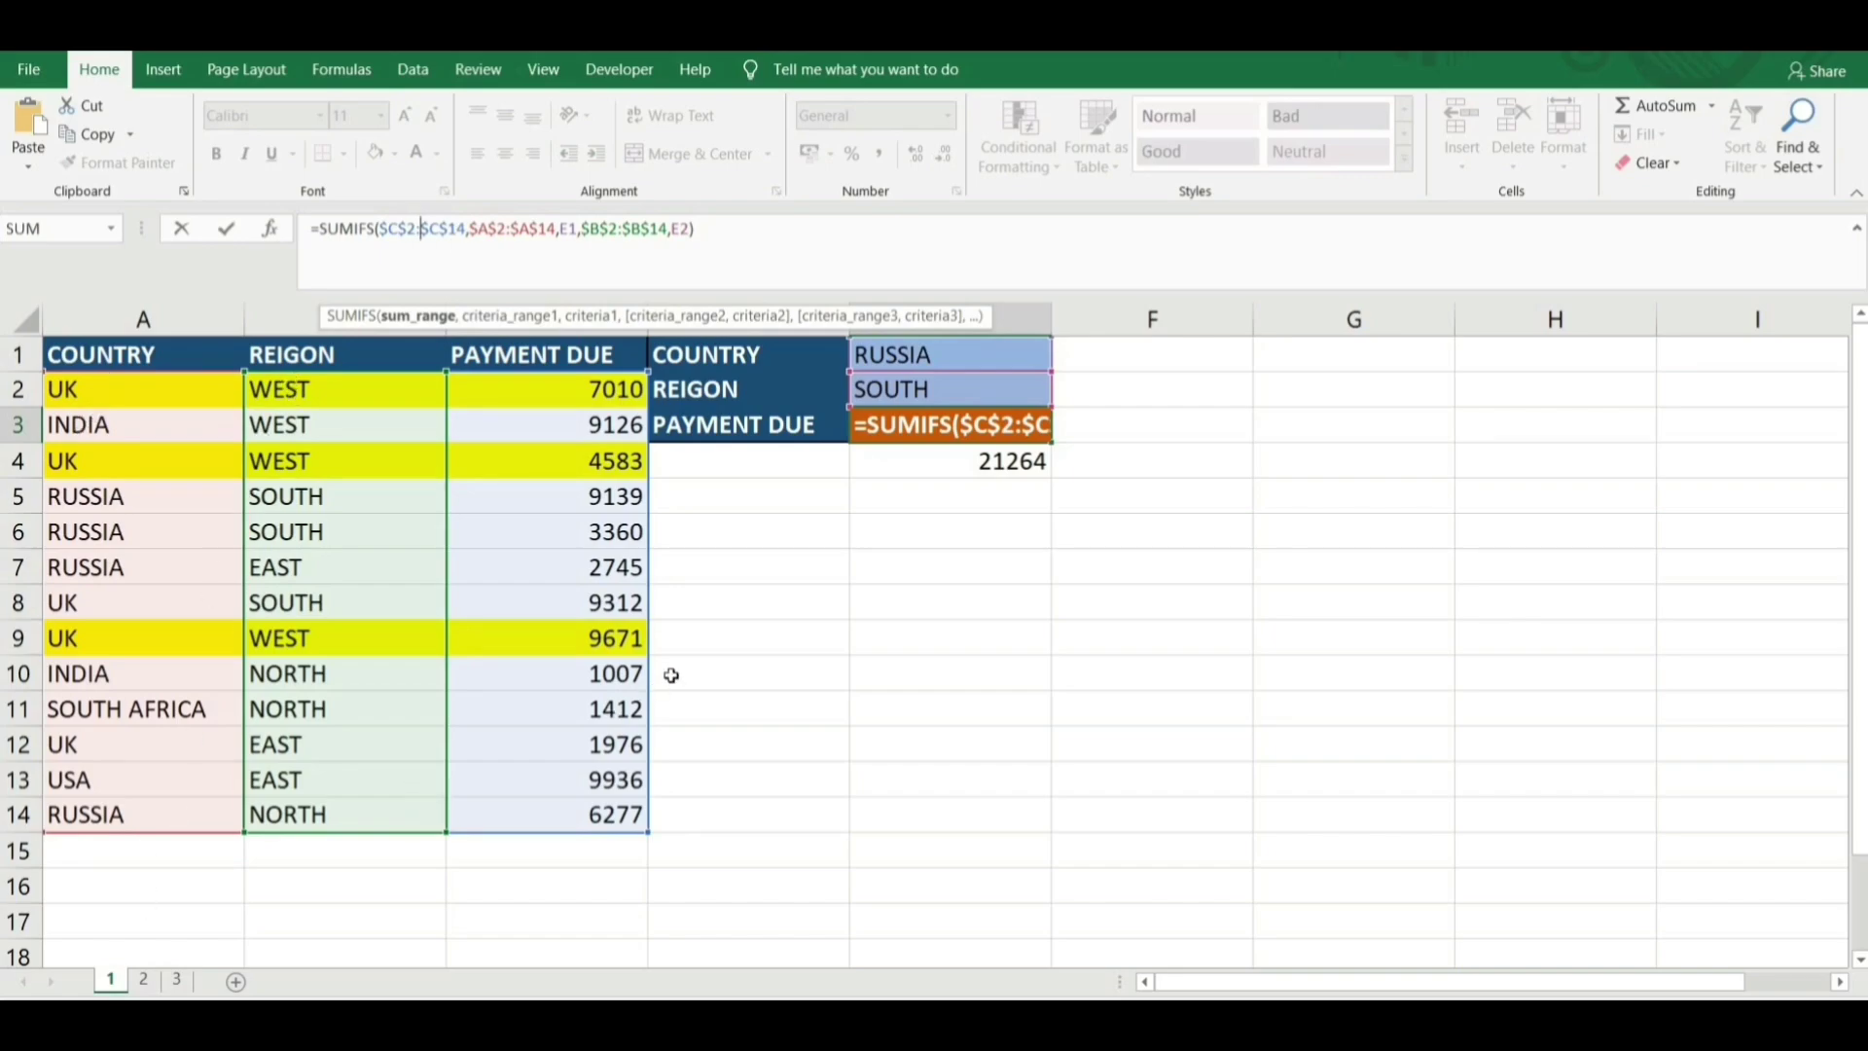
key("ctrl+Return")
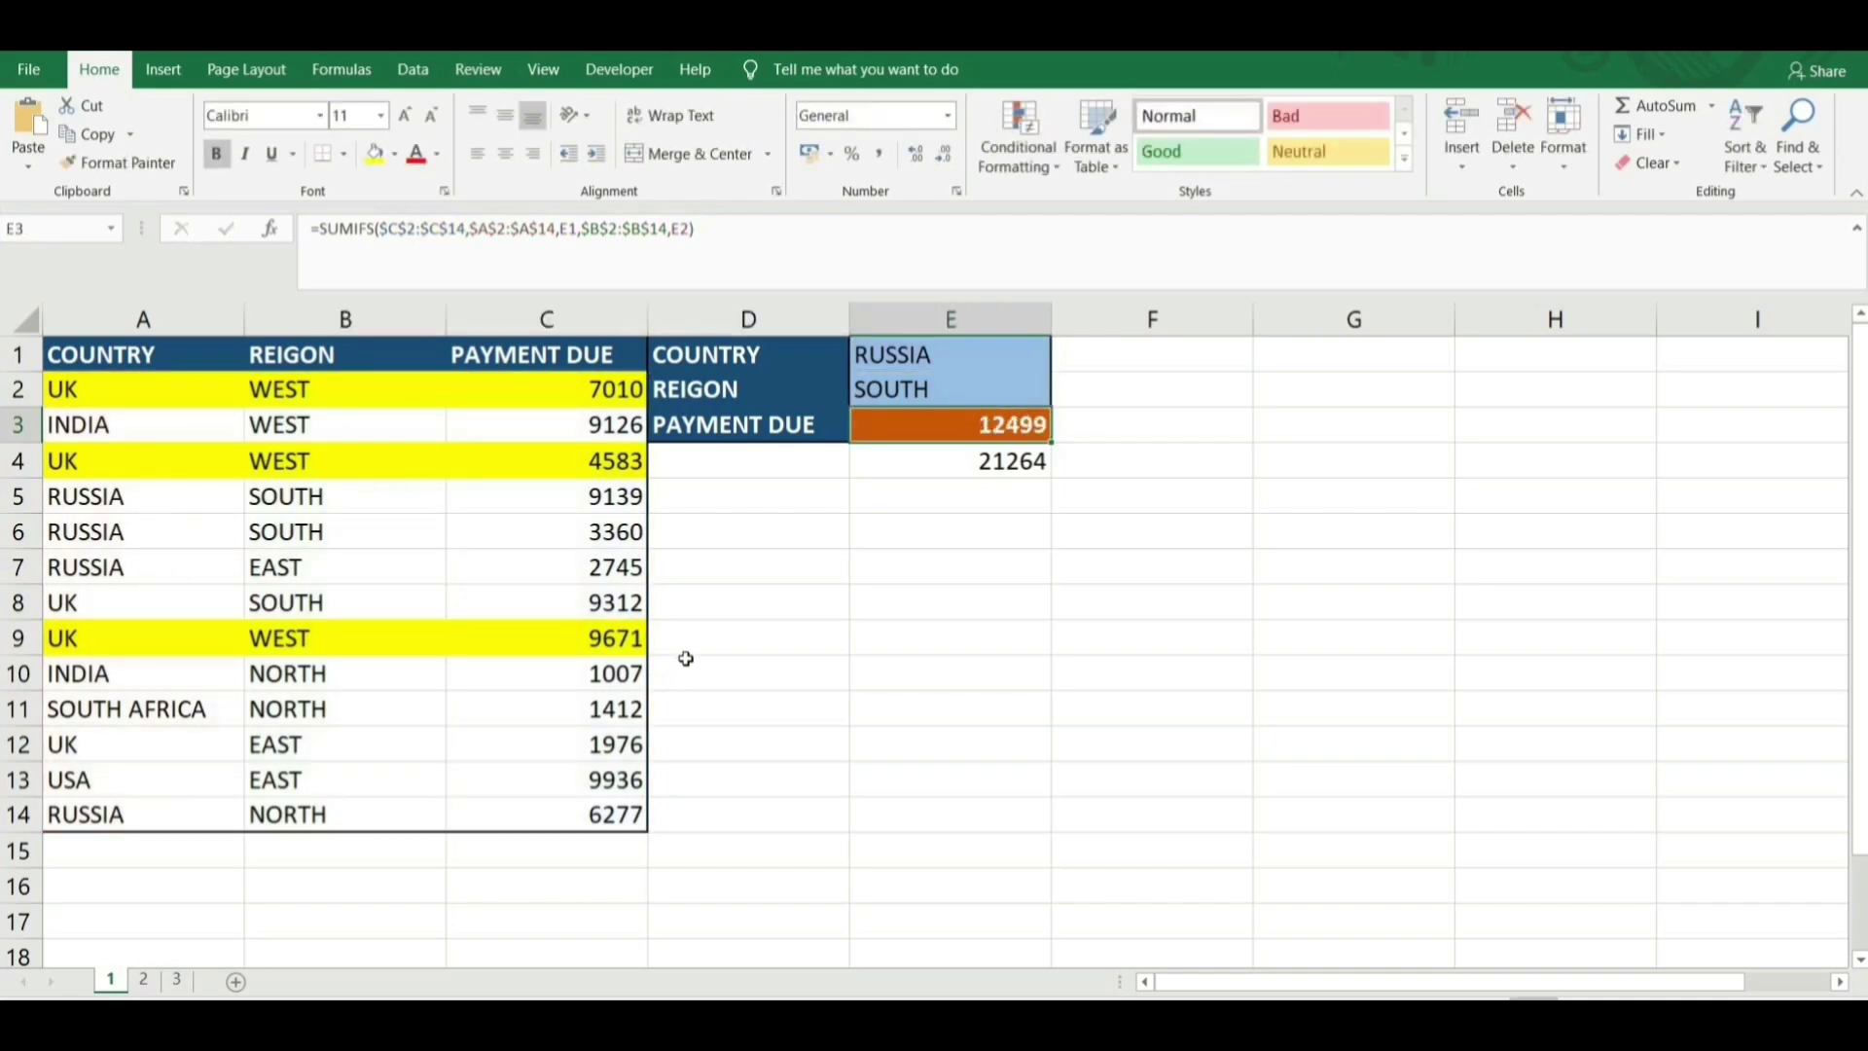
Switch to sheet 2 and review the maximum marks and MARKS OBTAINED values, such as 90 and 22.
left_click(146, 979)
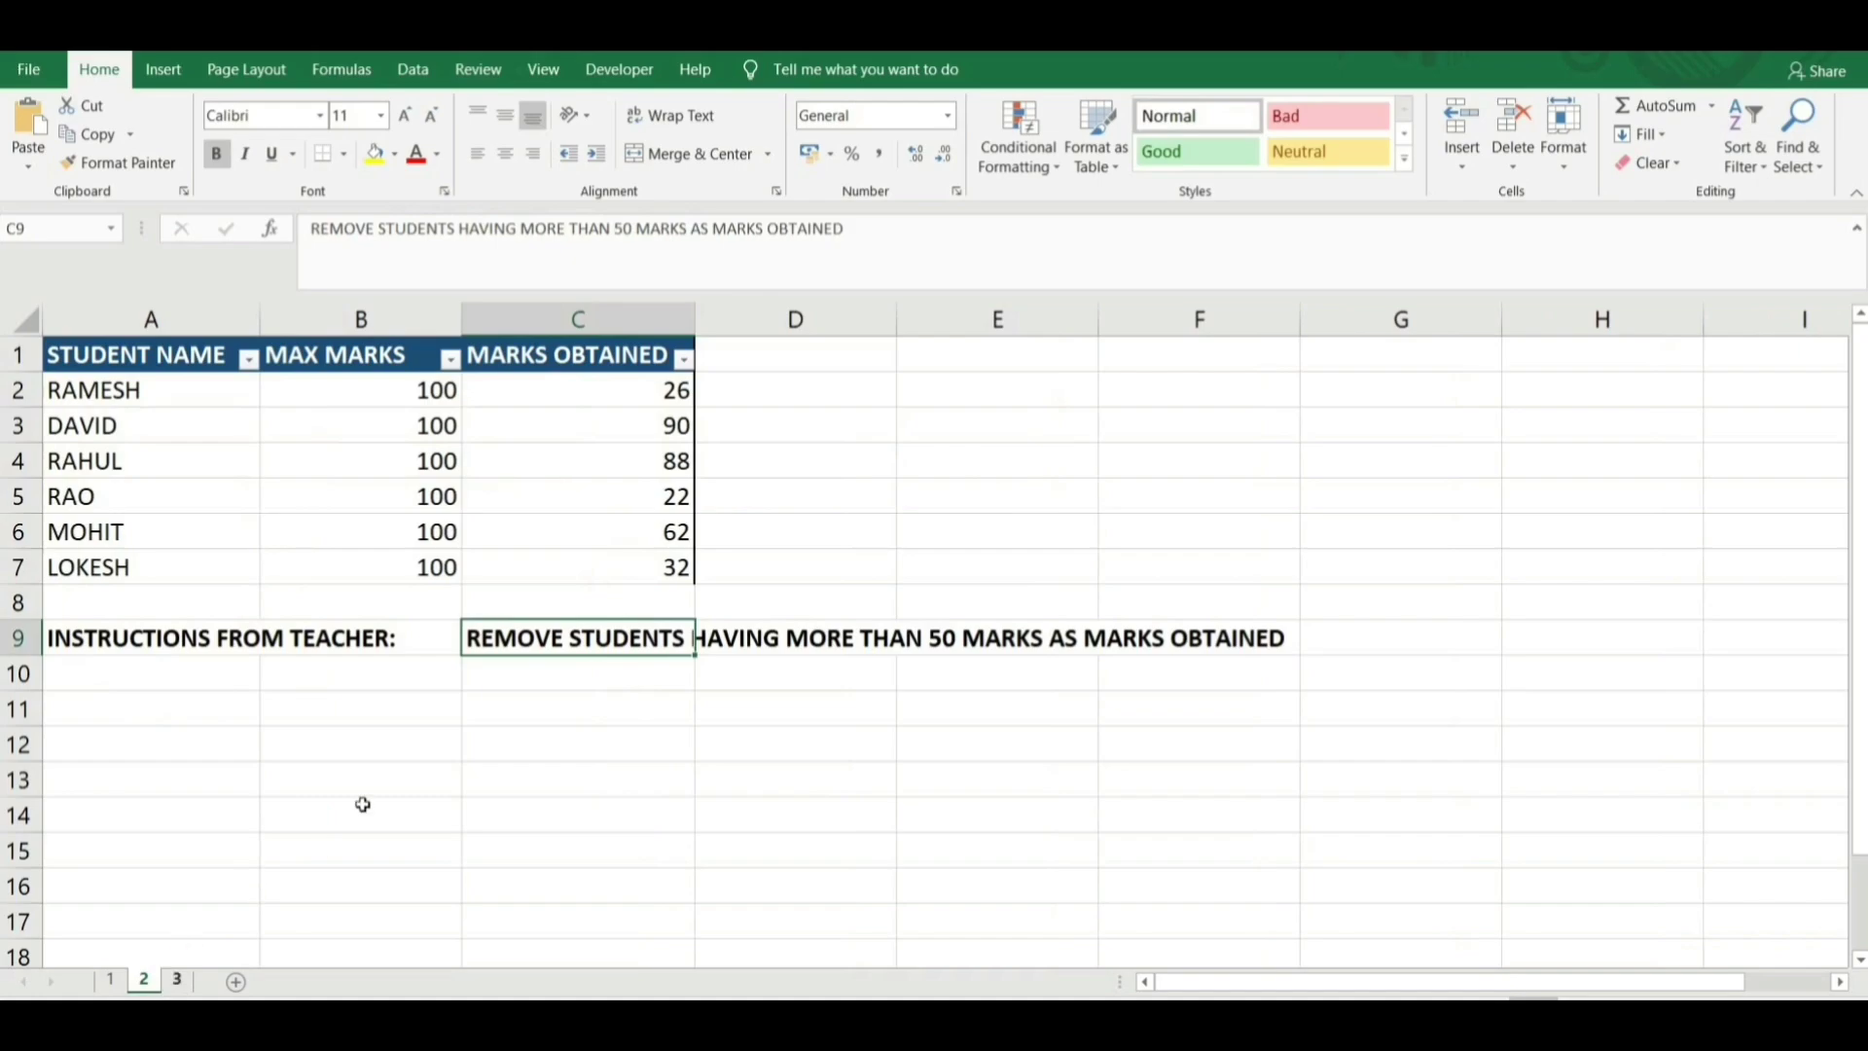
left_click(218, 720)
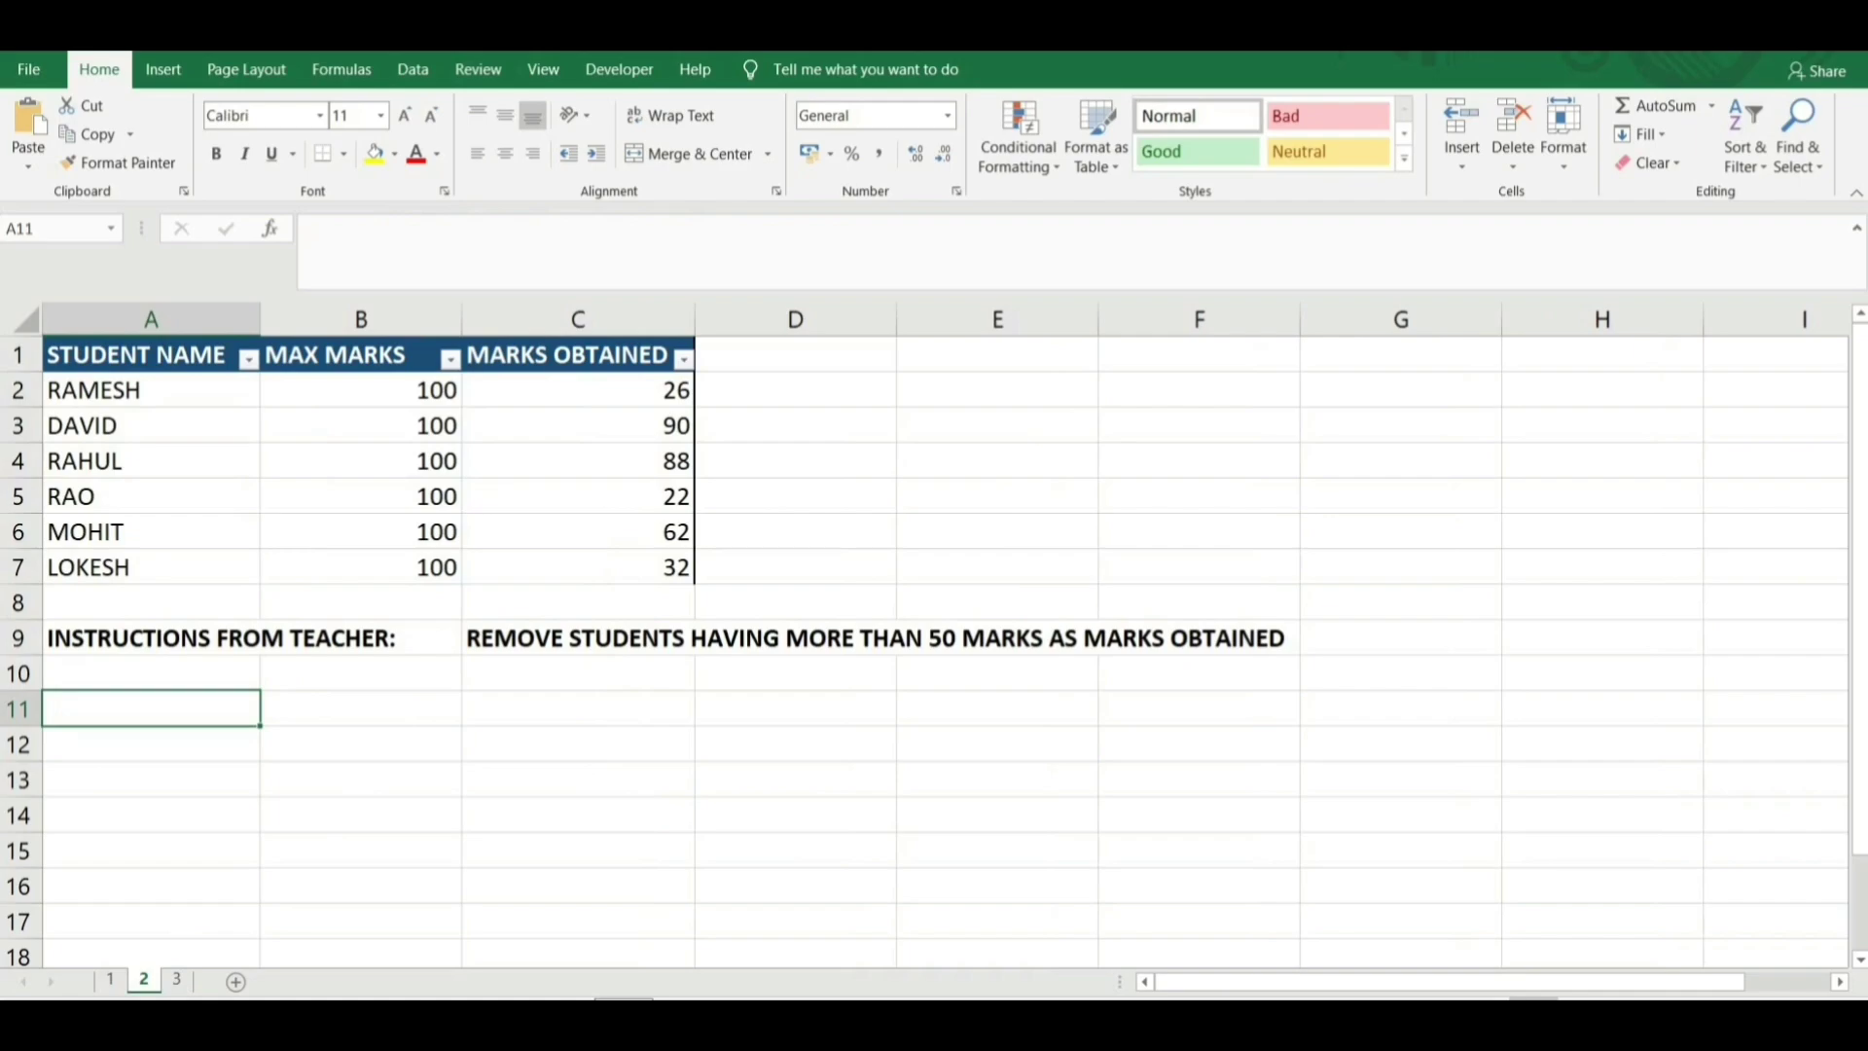
left_click(617, 438)
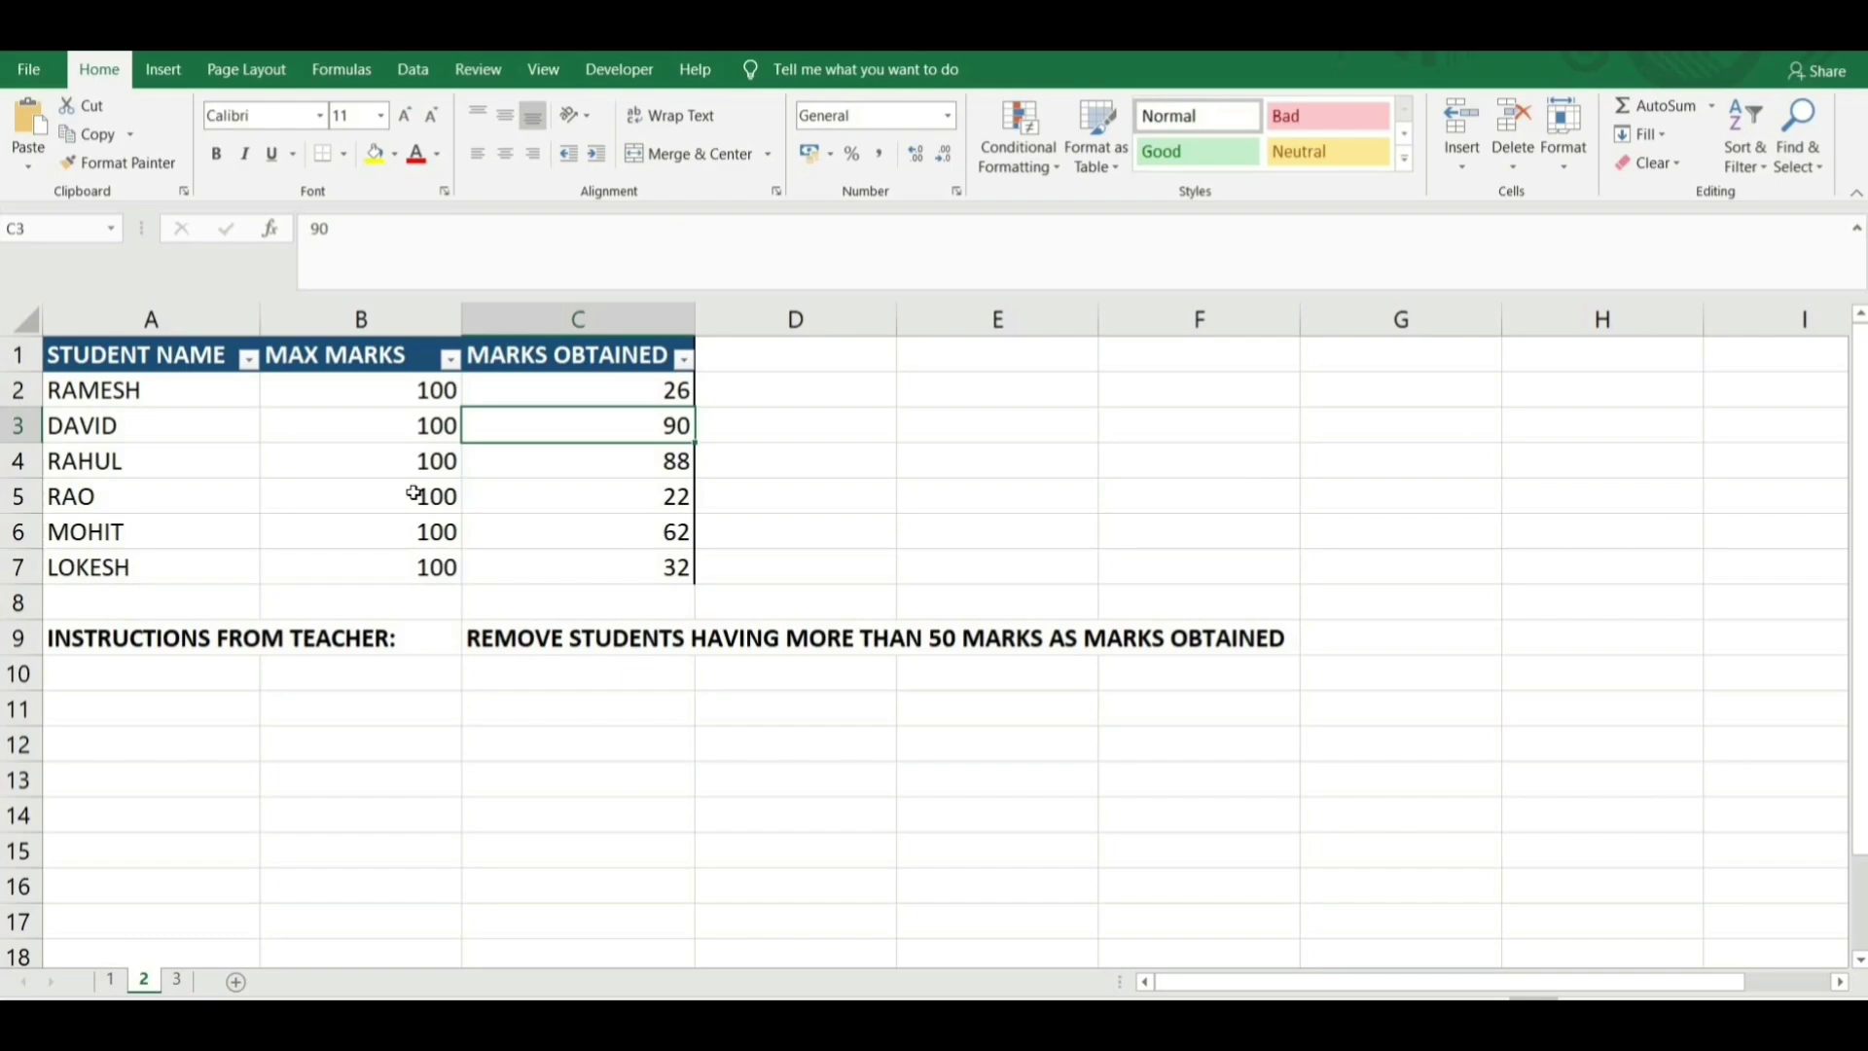
left_click(423, 393)
left_click(389, 515)
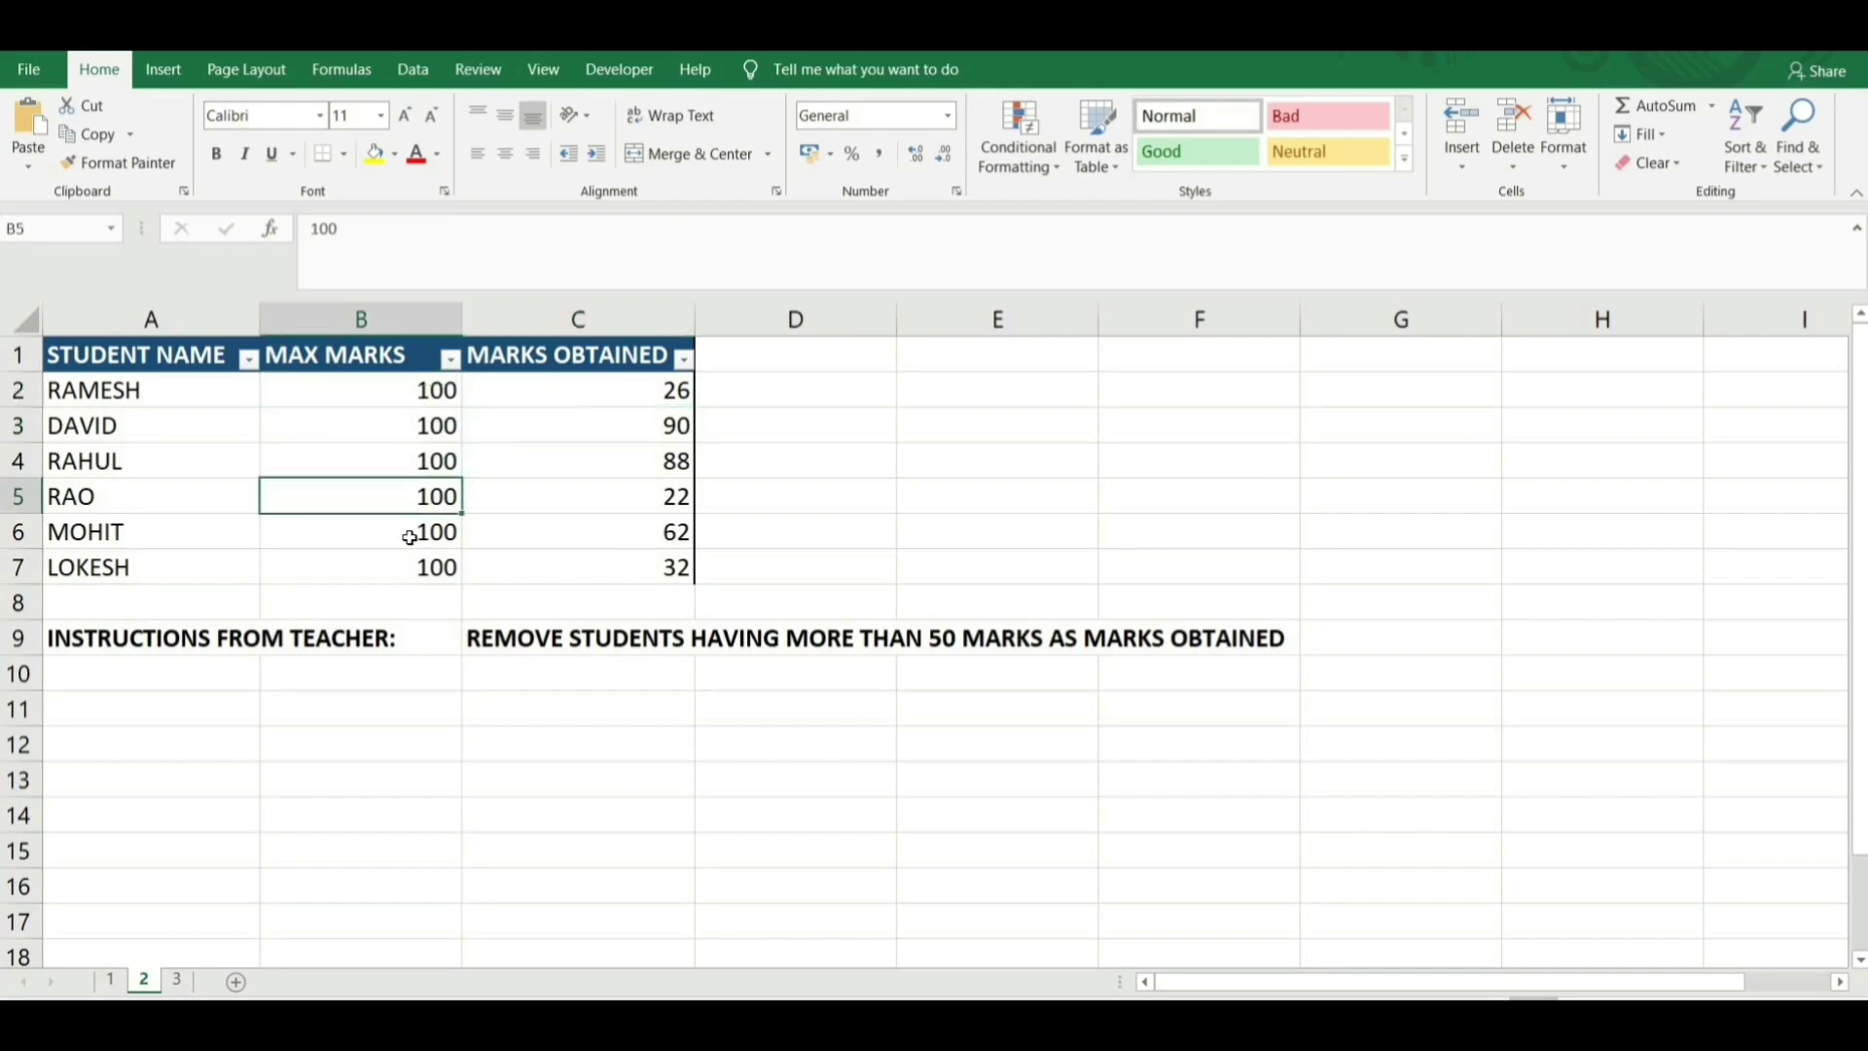
left_click(639, 399)
left_click(608, 500)
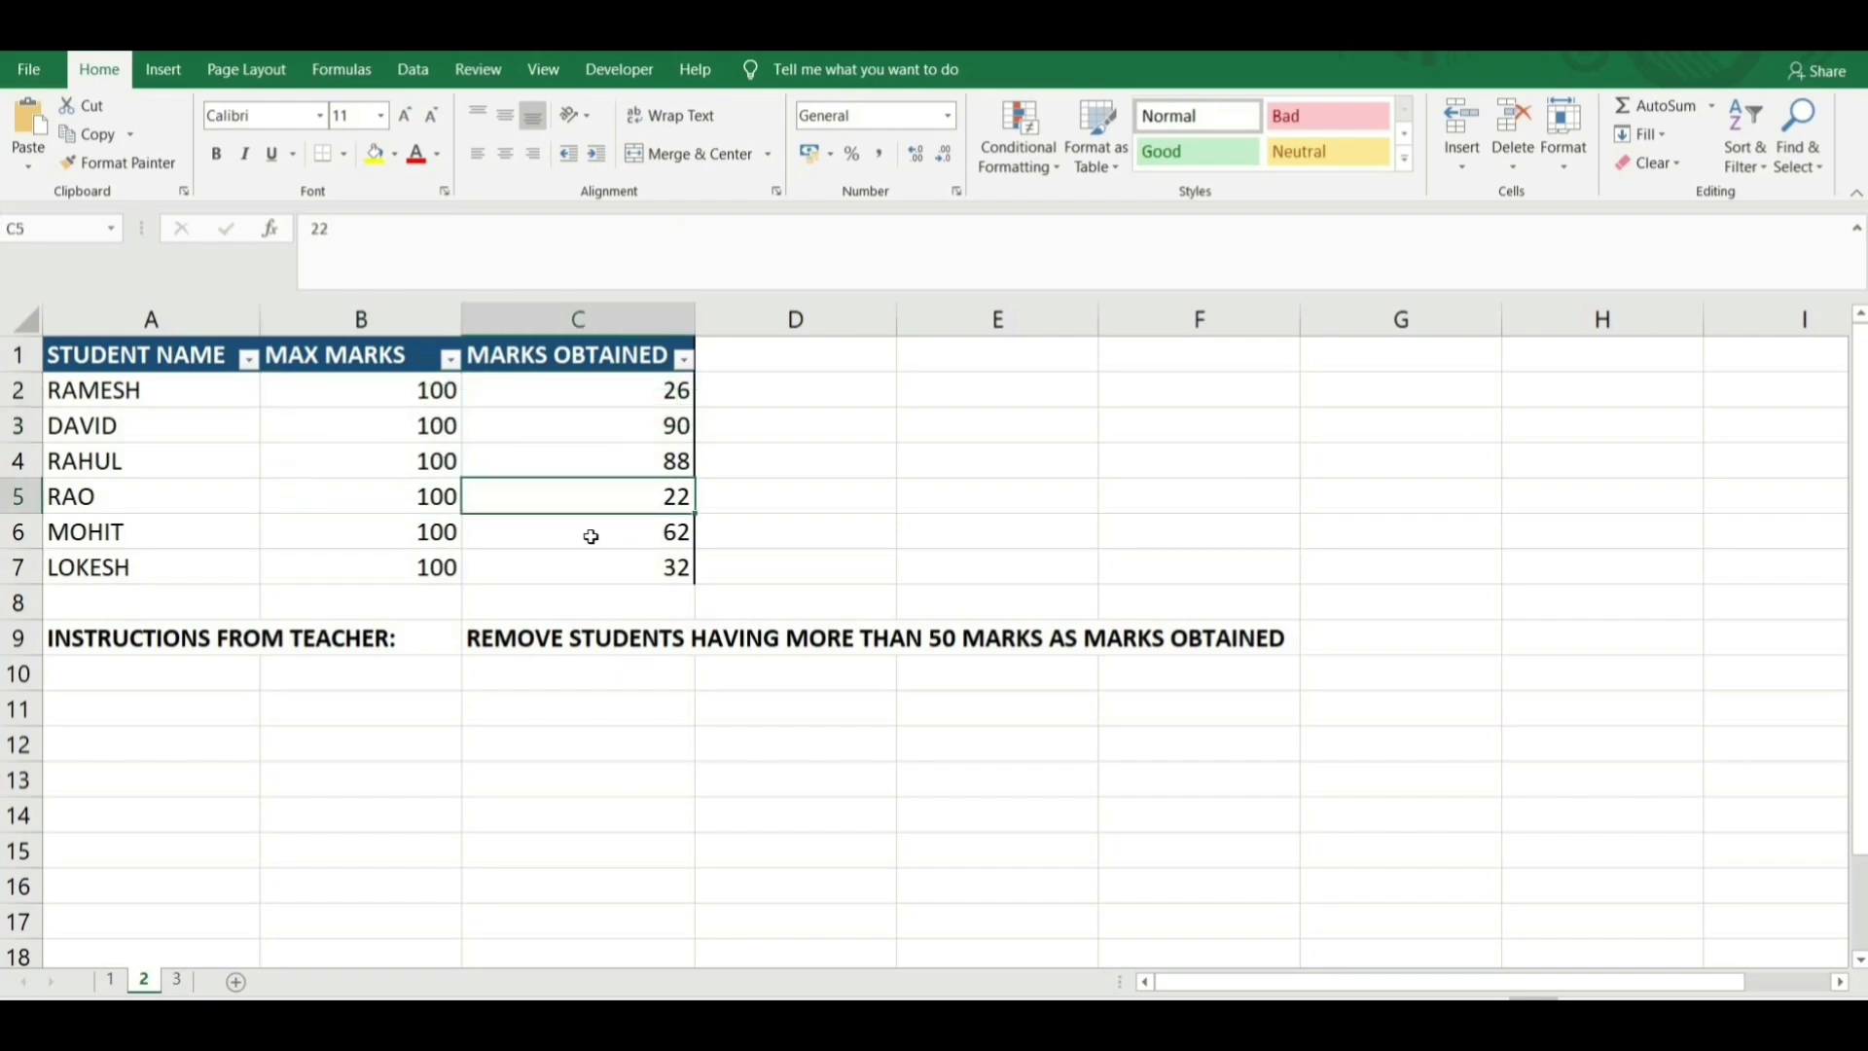
Note the students and the instruction to remove those over 50 marks, then select header row A1:C1.
left_click(166, 425)
left_click(155, 529)
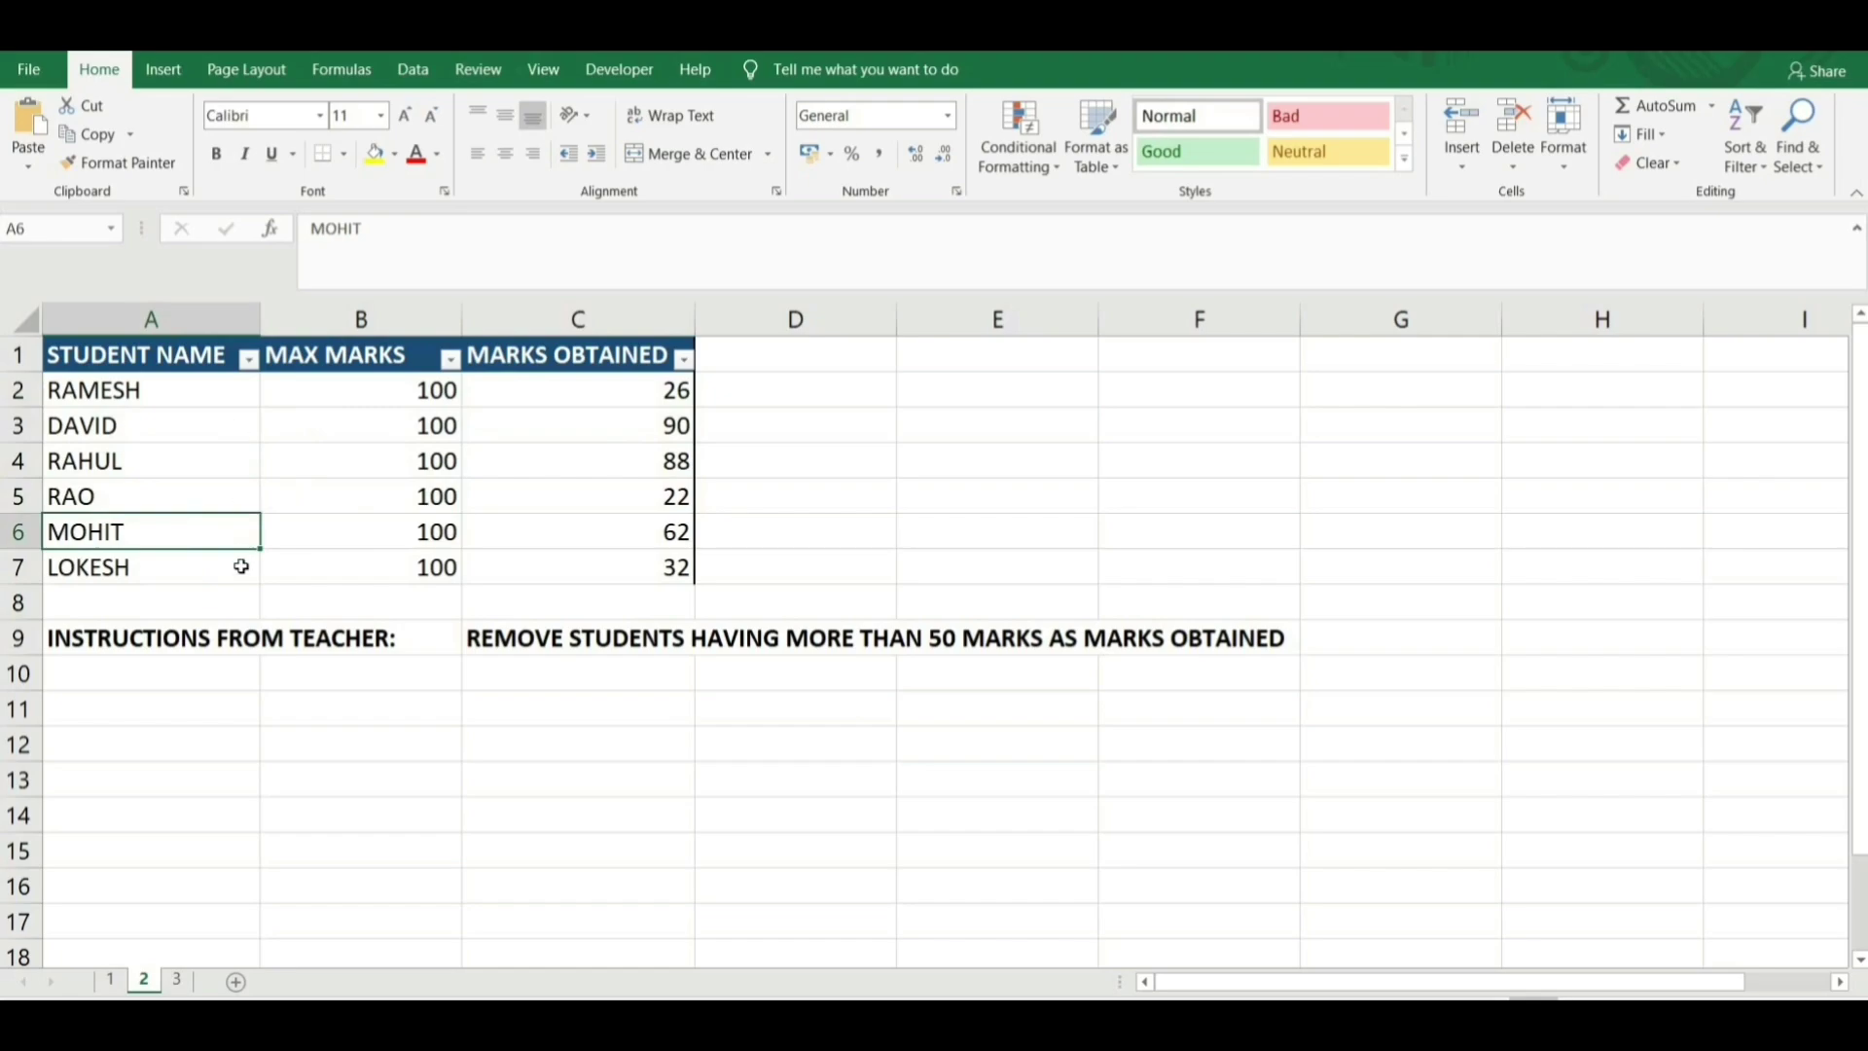
left_click(190, 642)
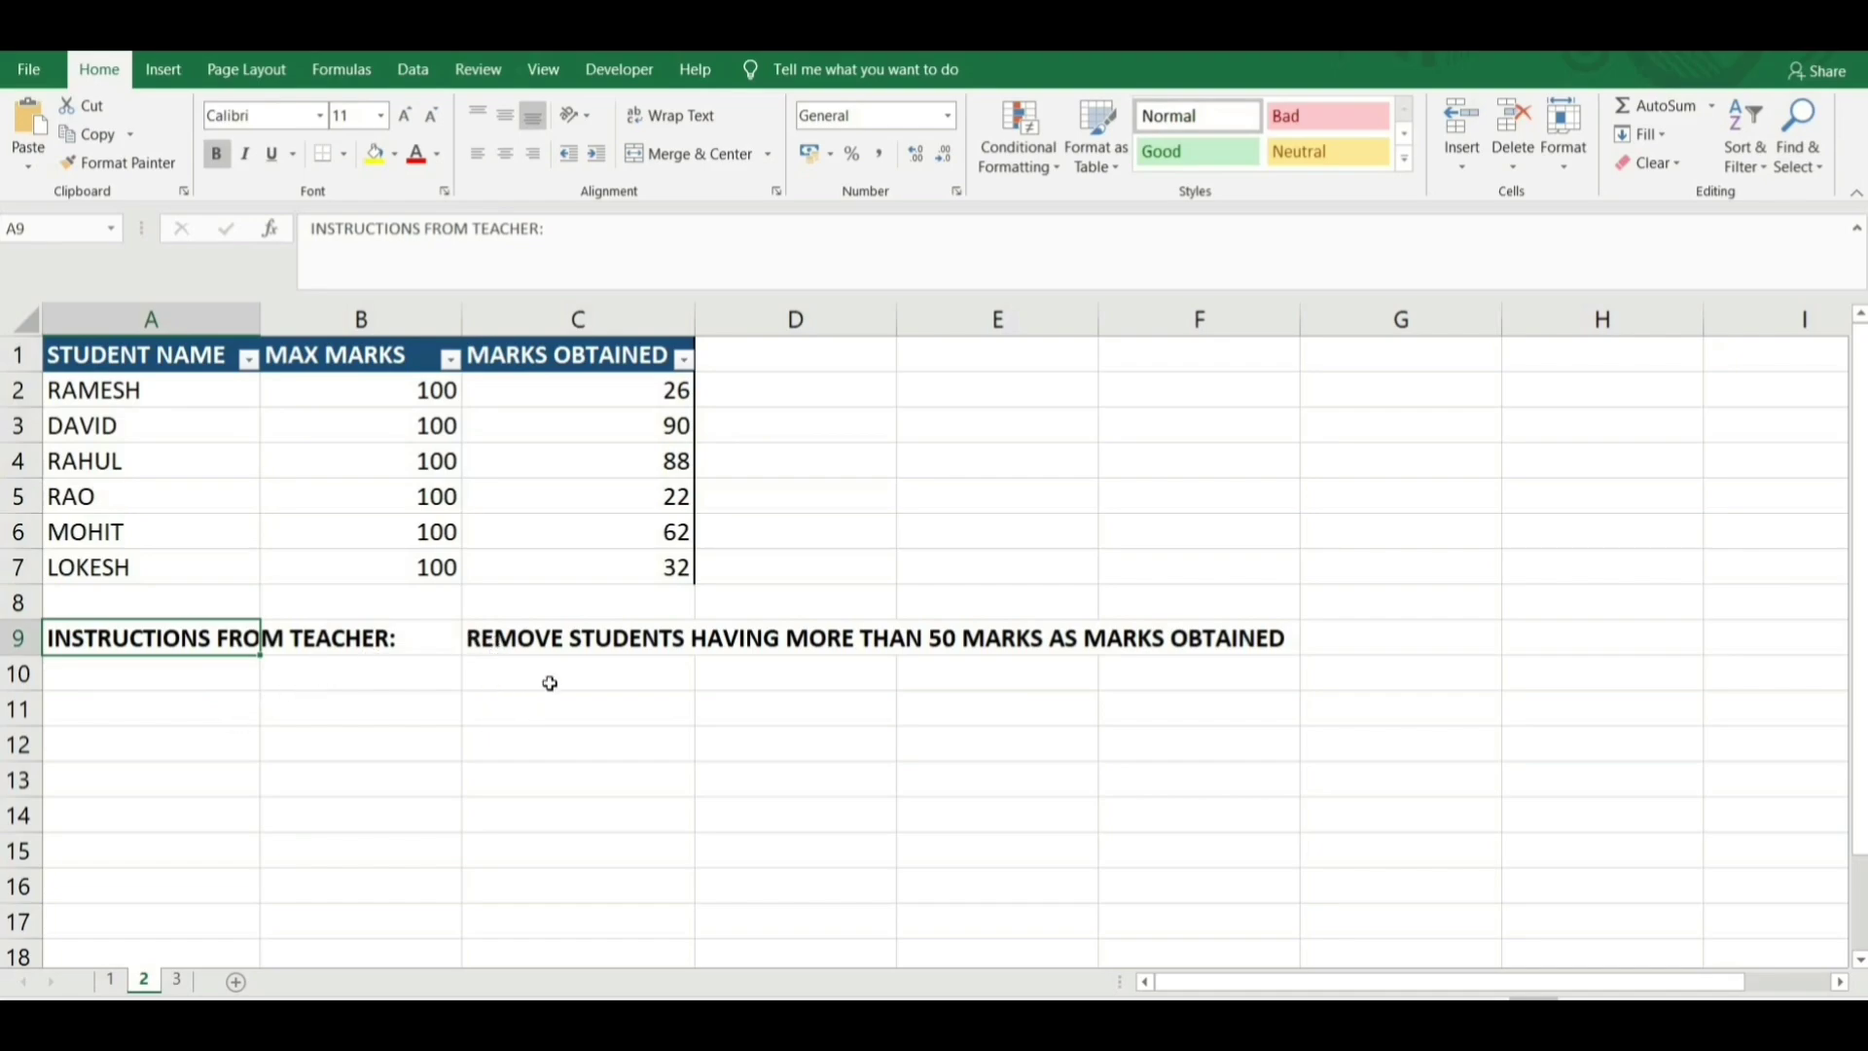
left_click(583, 642)
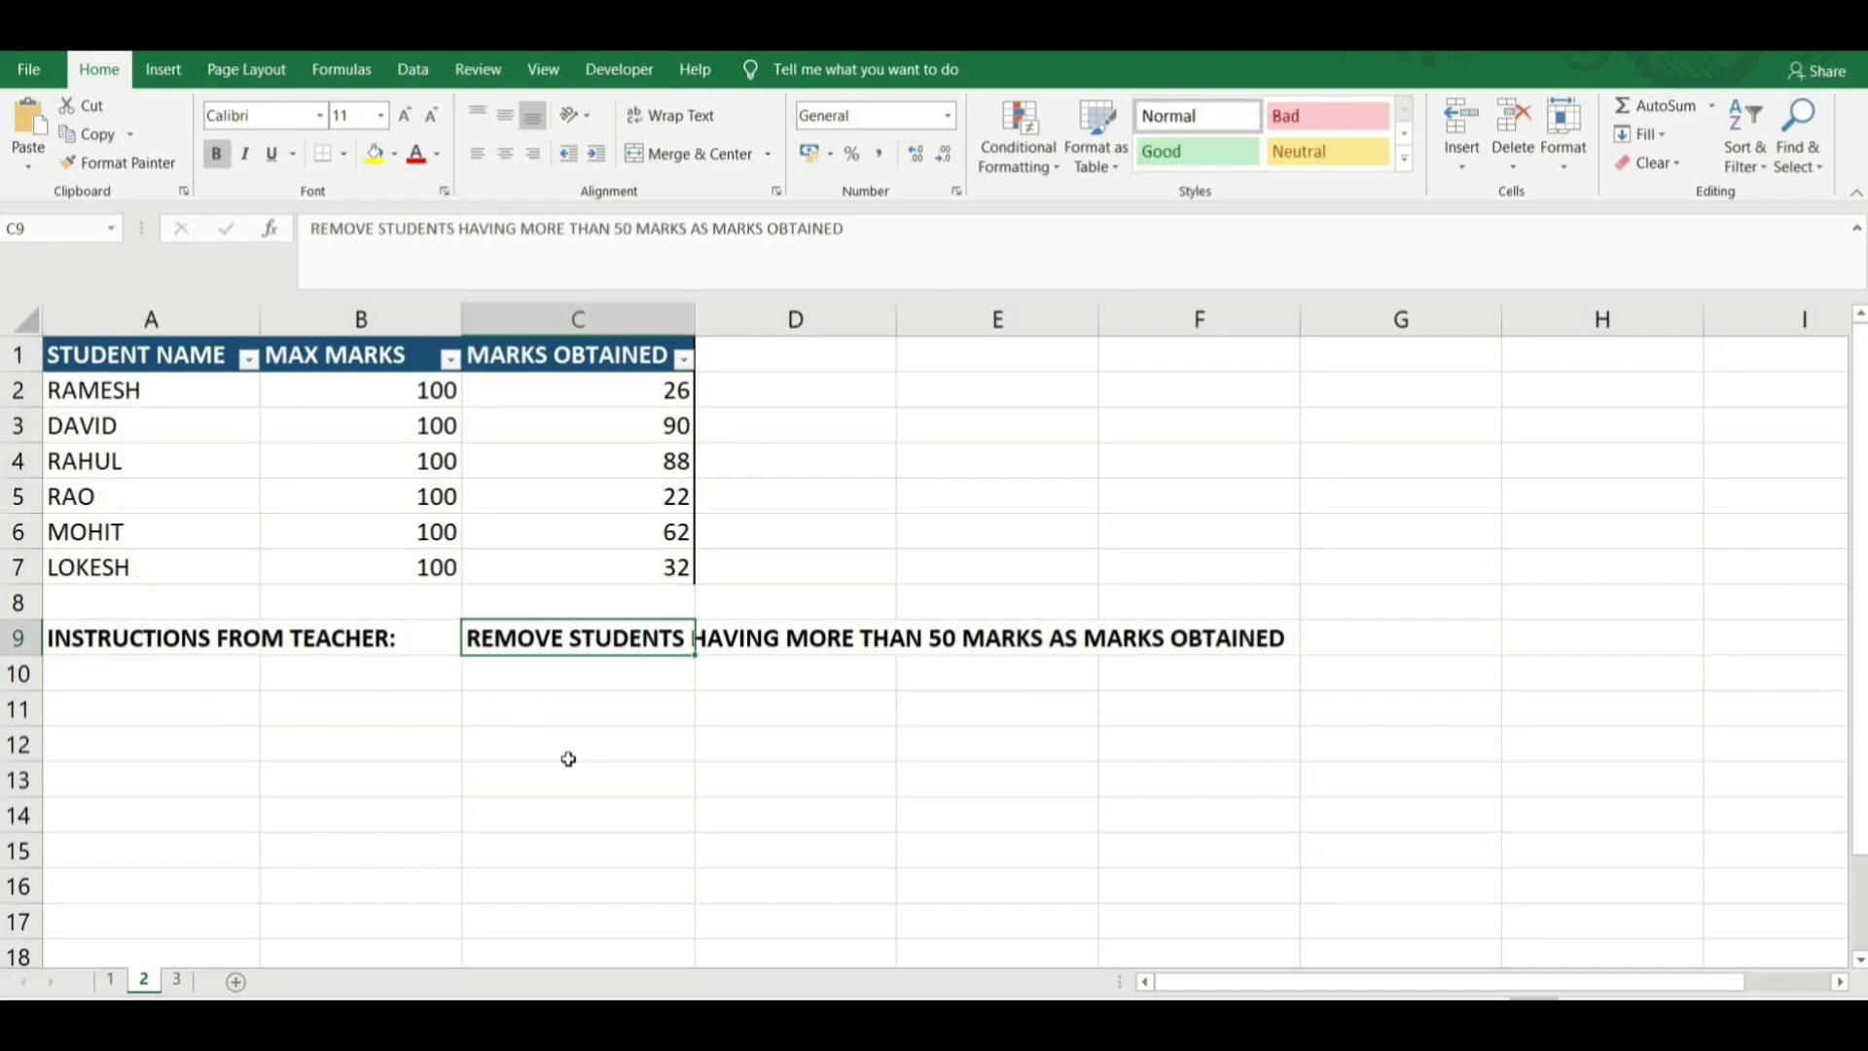
left_click(534, 465)
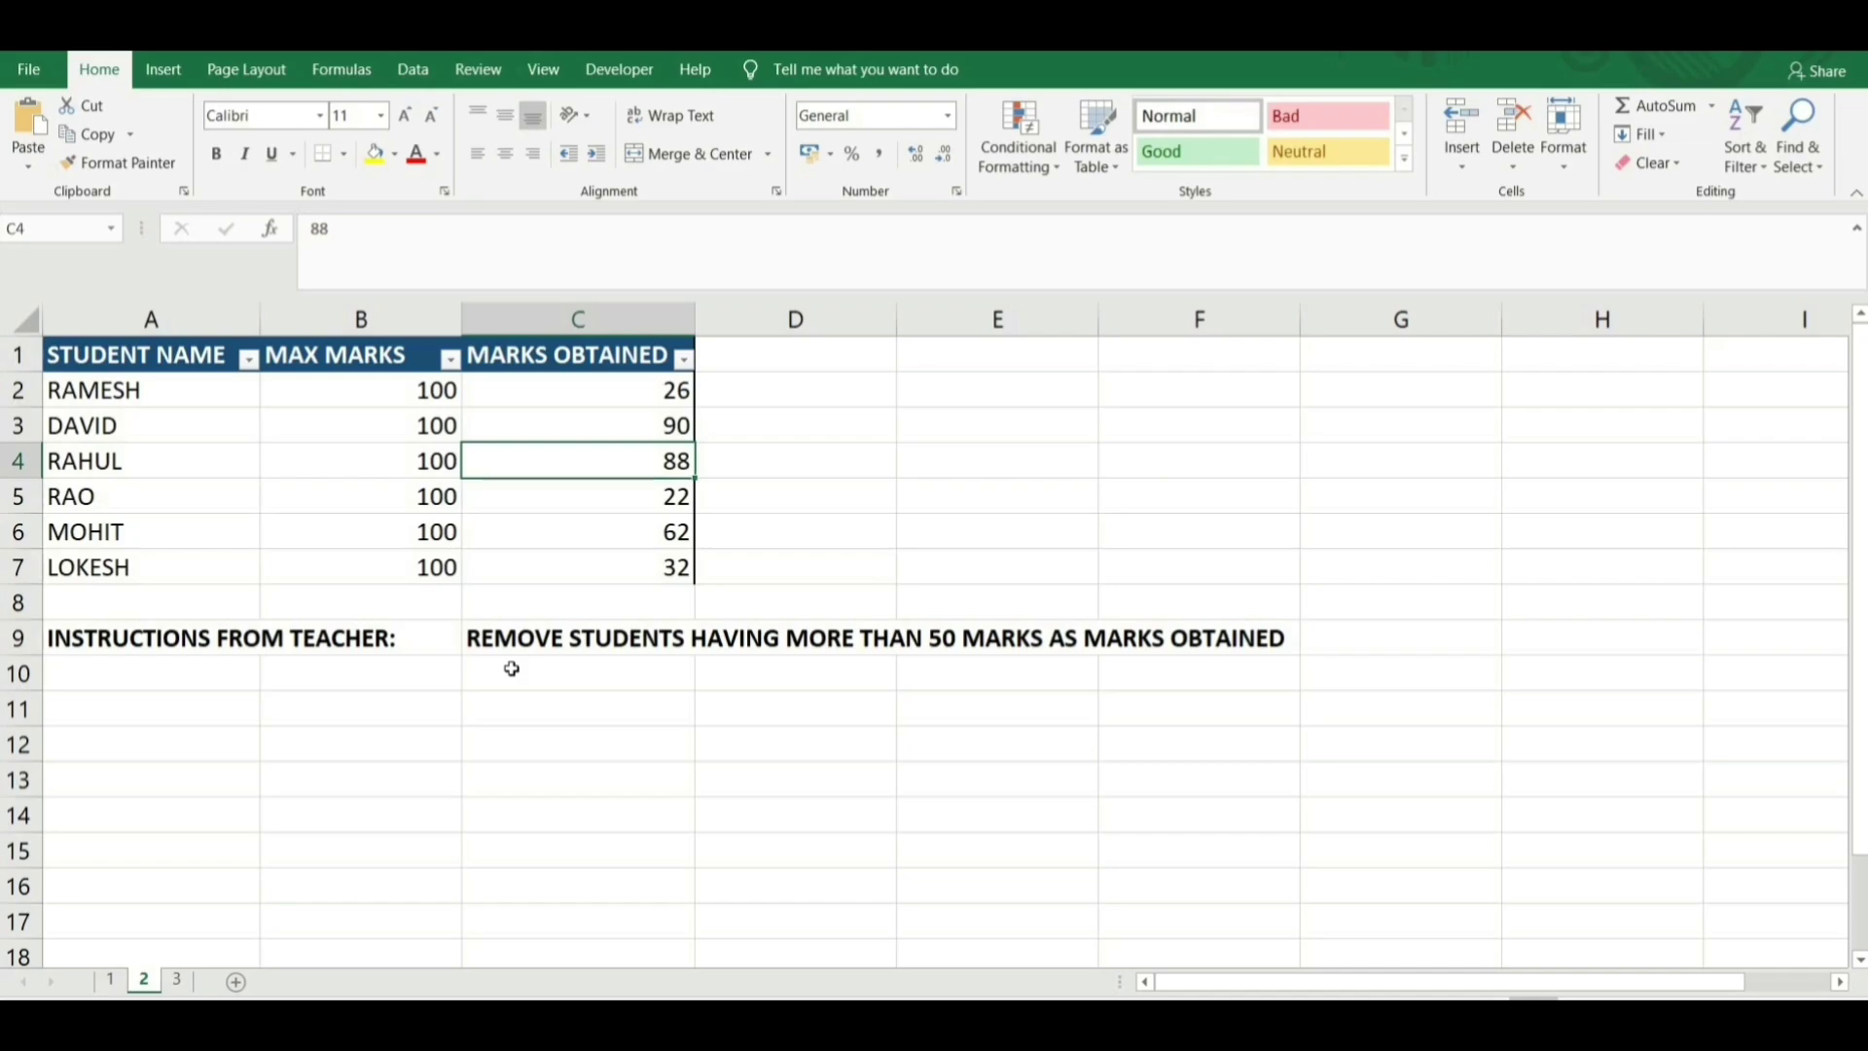
left_click_drag(92, 354, 599, 359)
key("ctrl+shift+l")
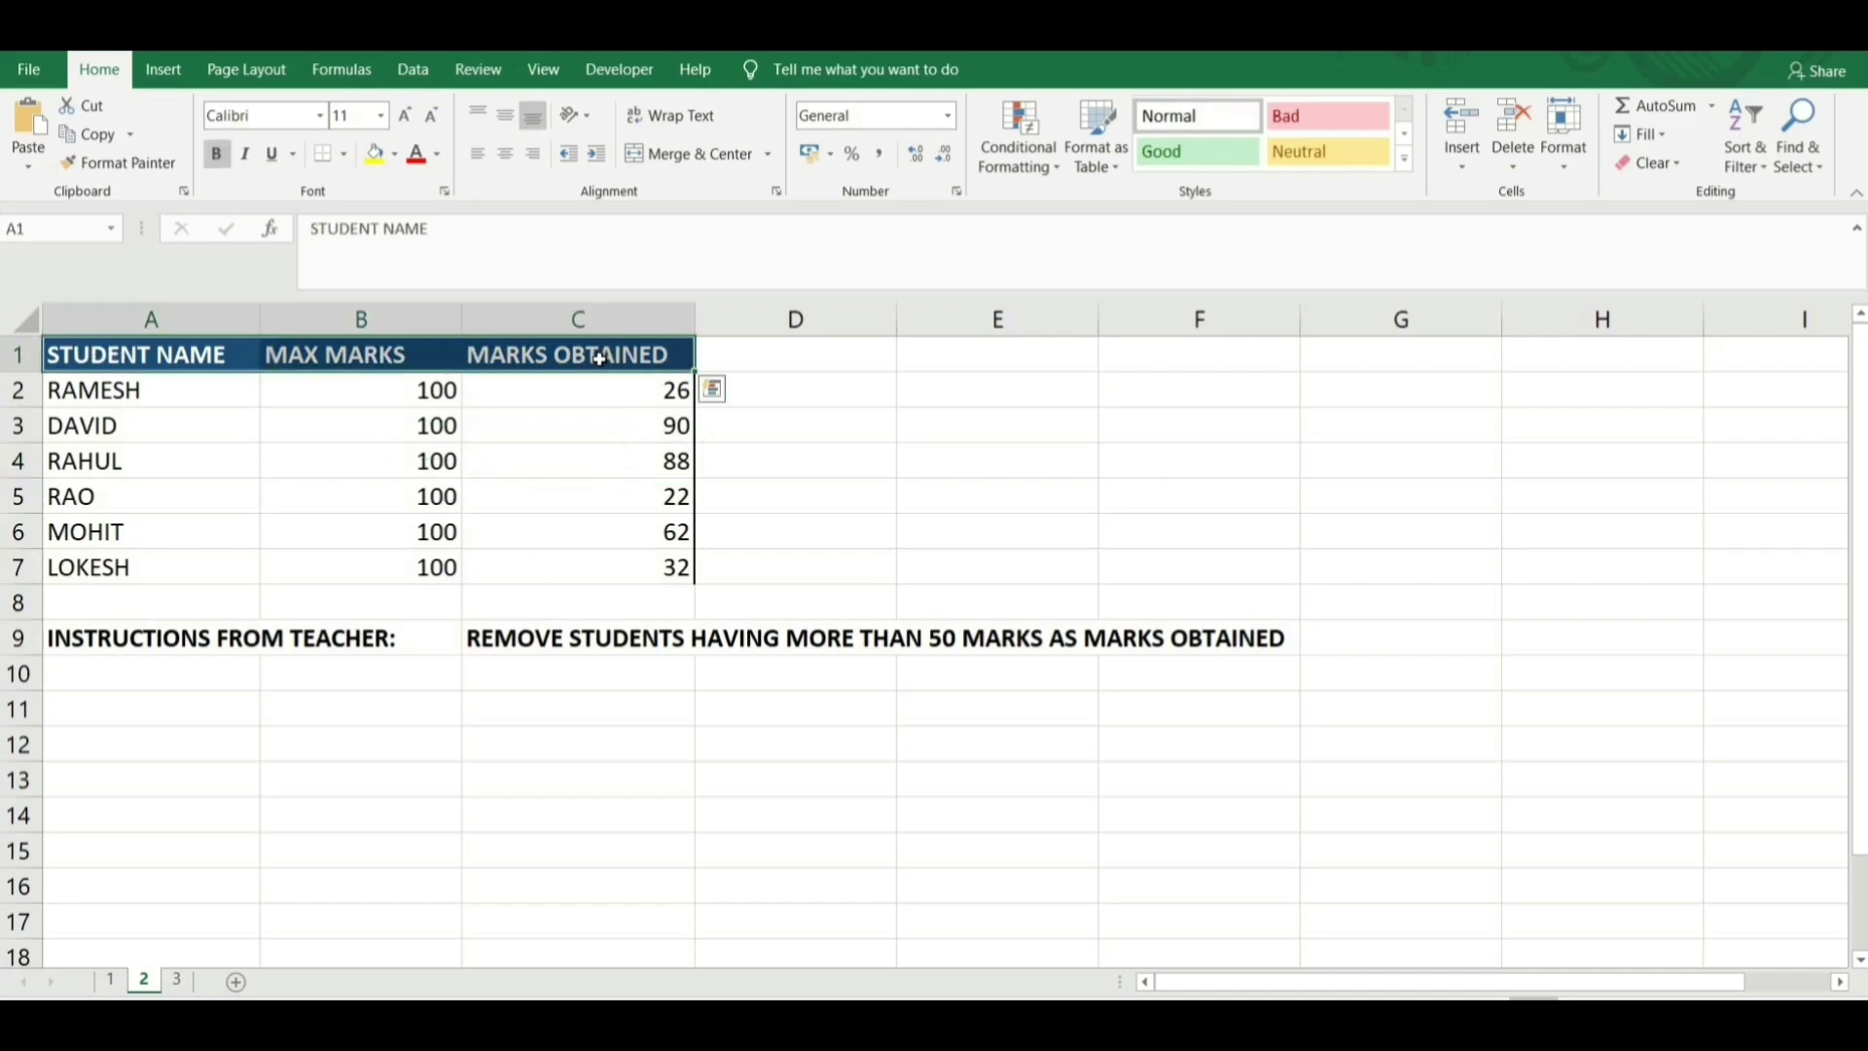
key("ctrl+shift+l")
key("Right")
key("Right")
key("Right")
key("Right")
key("Left")
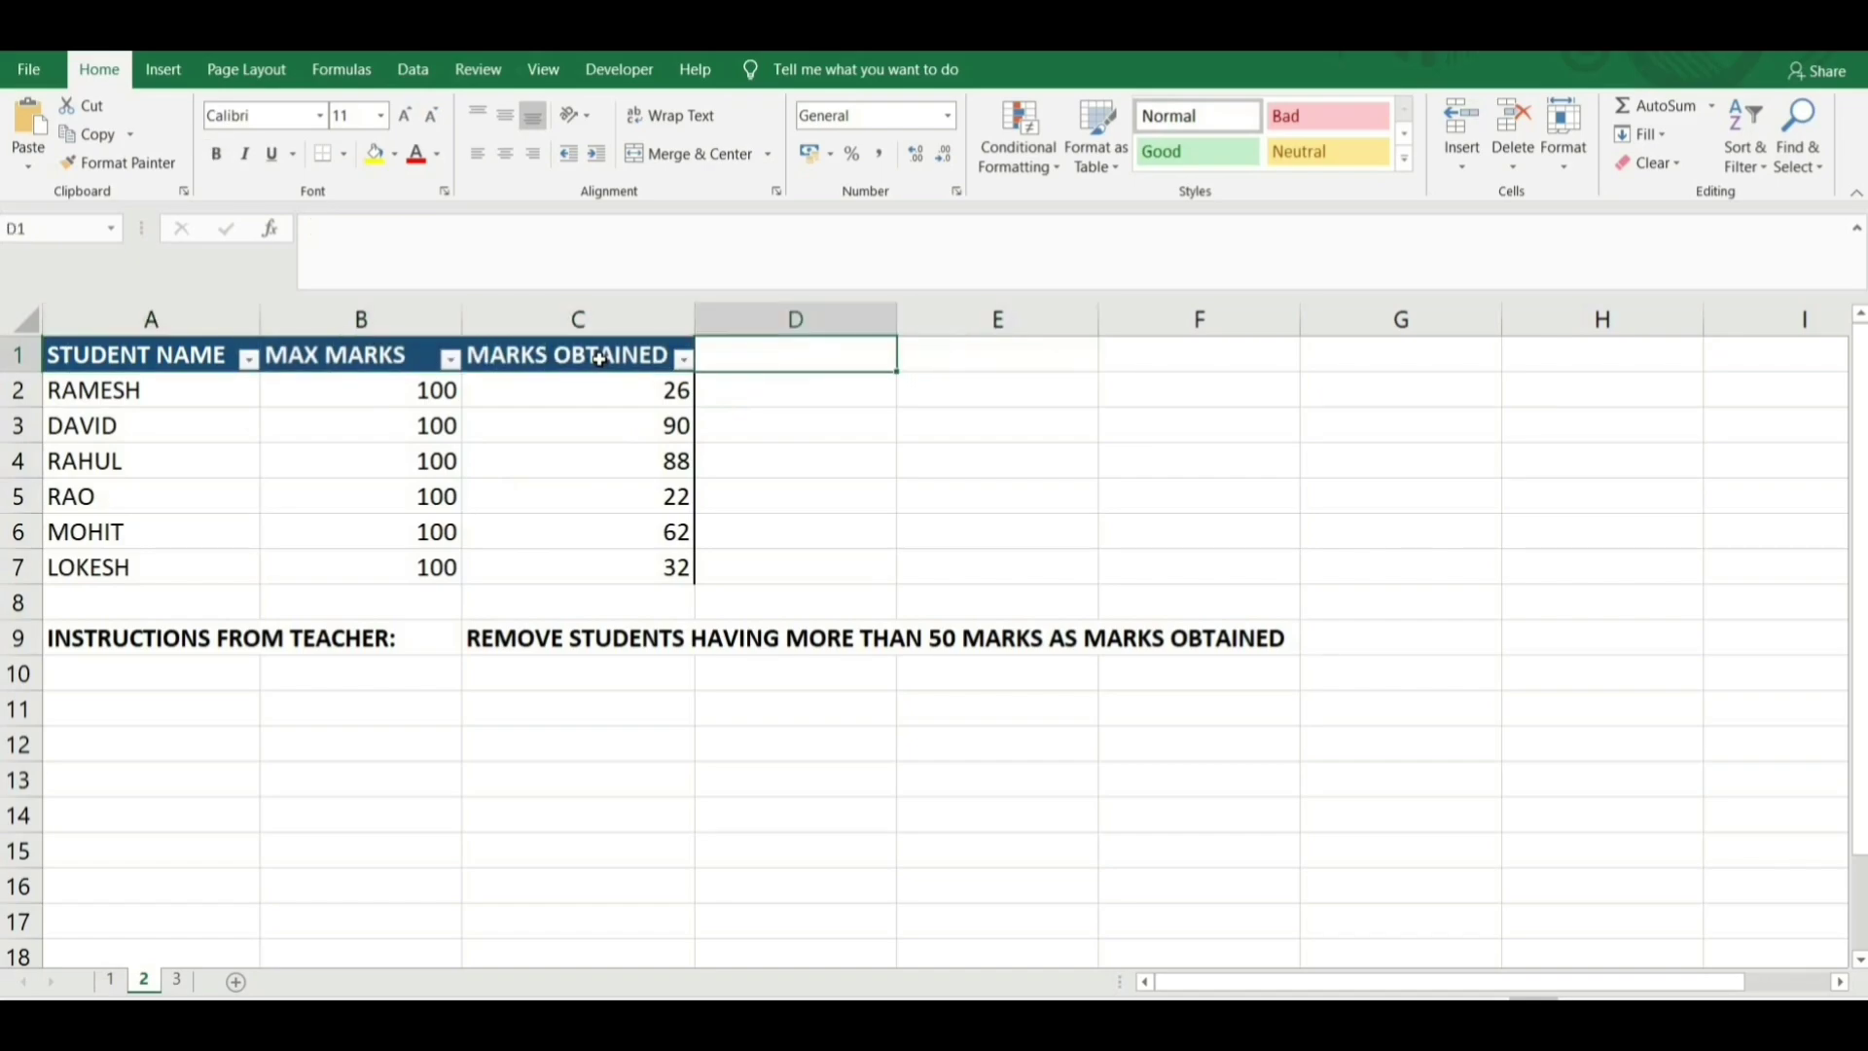
type("CTRL+SHIFT+")
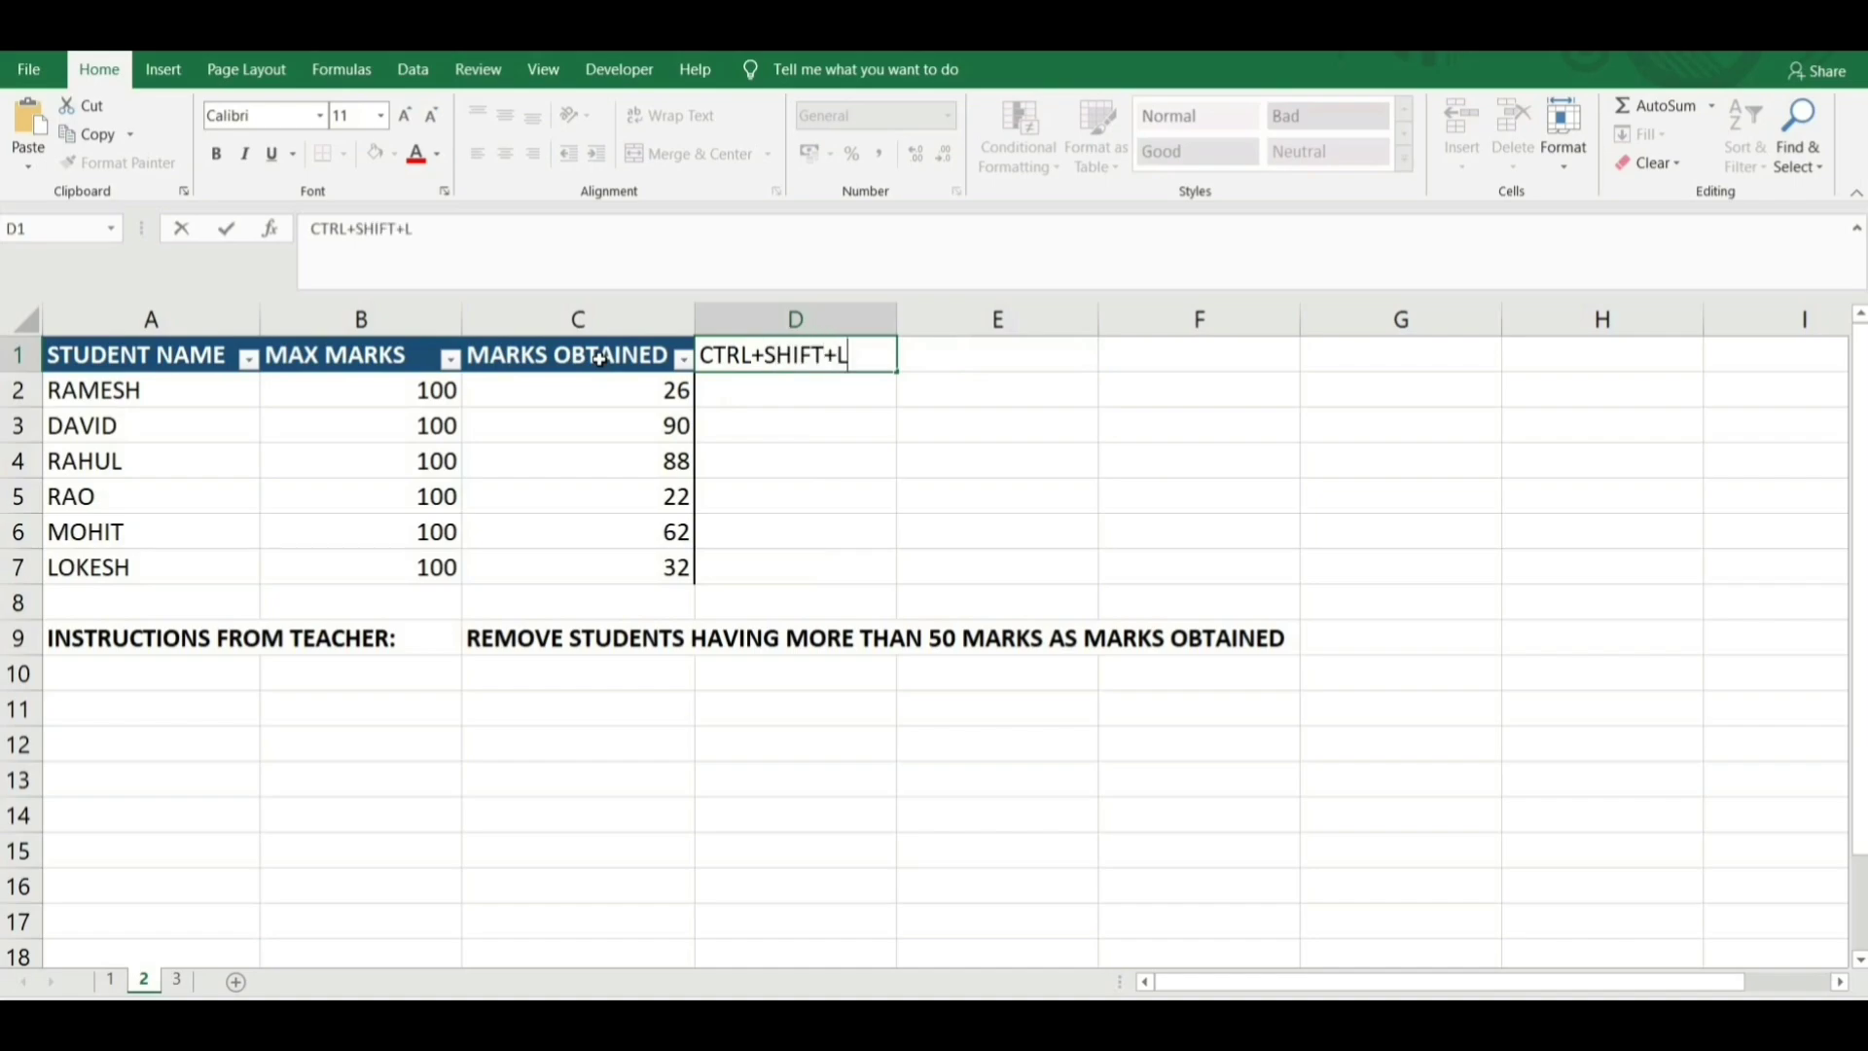
type("L")
key("Return")
key("Up")
key("Delete")
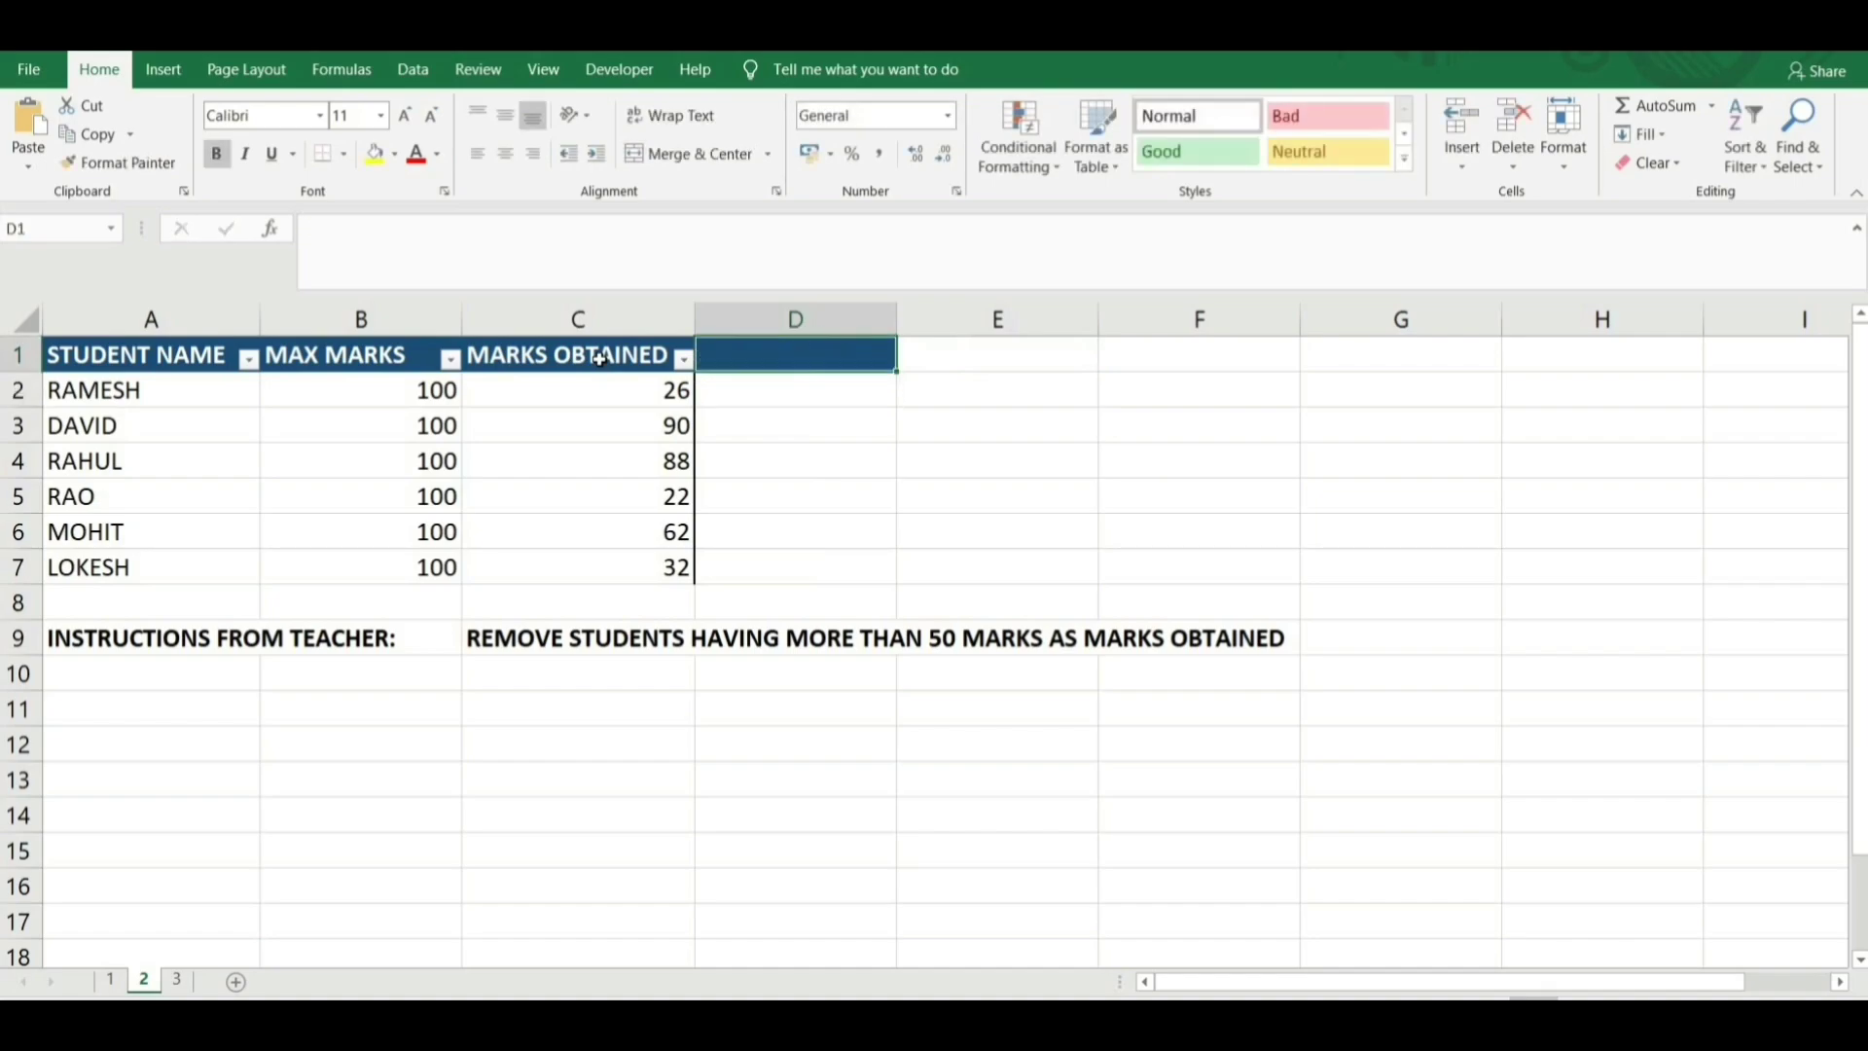
left_click(600, 359)
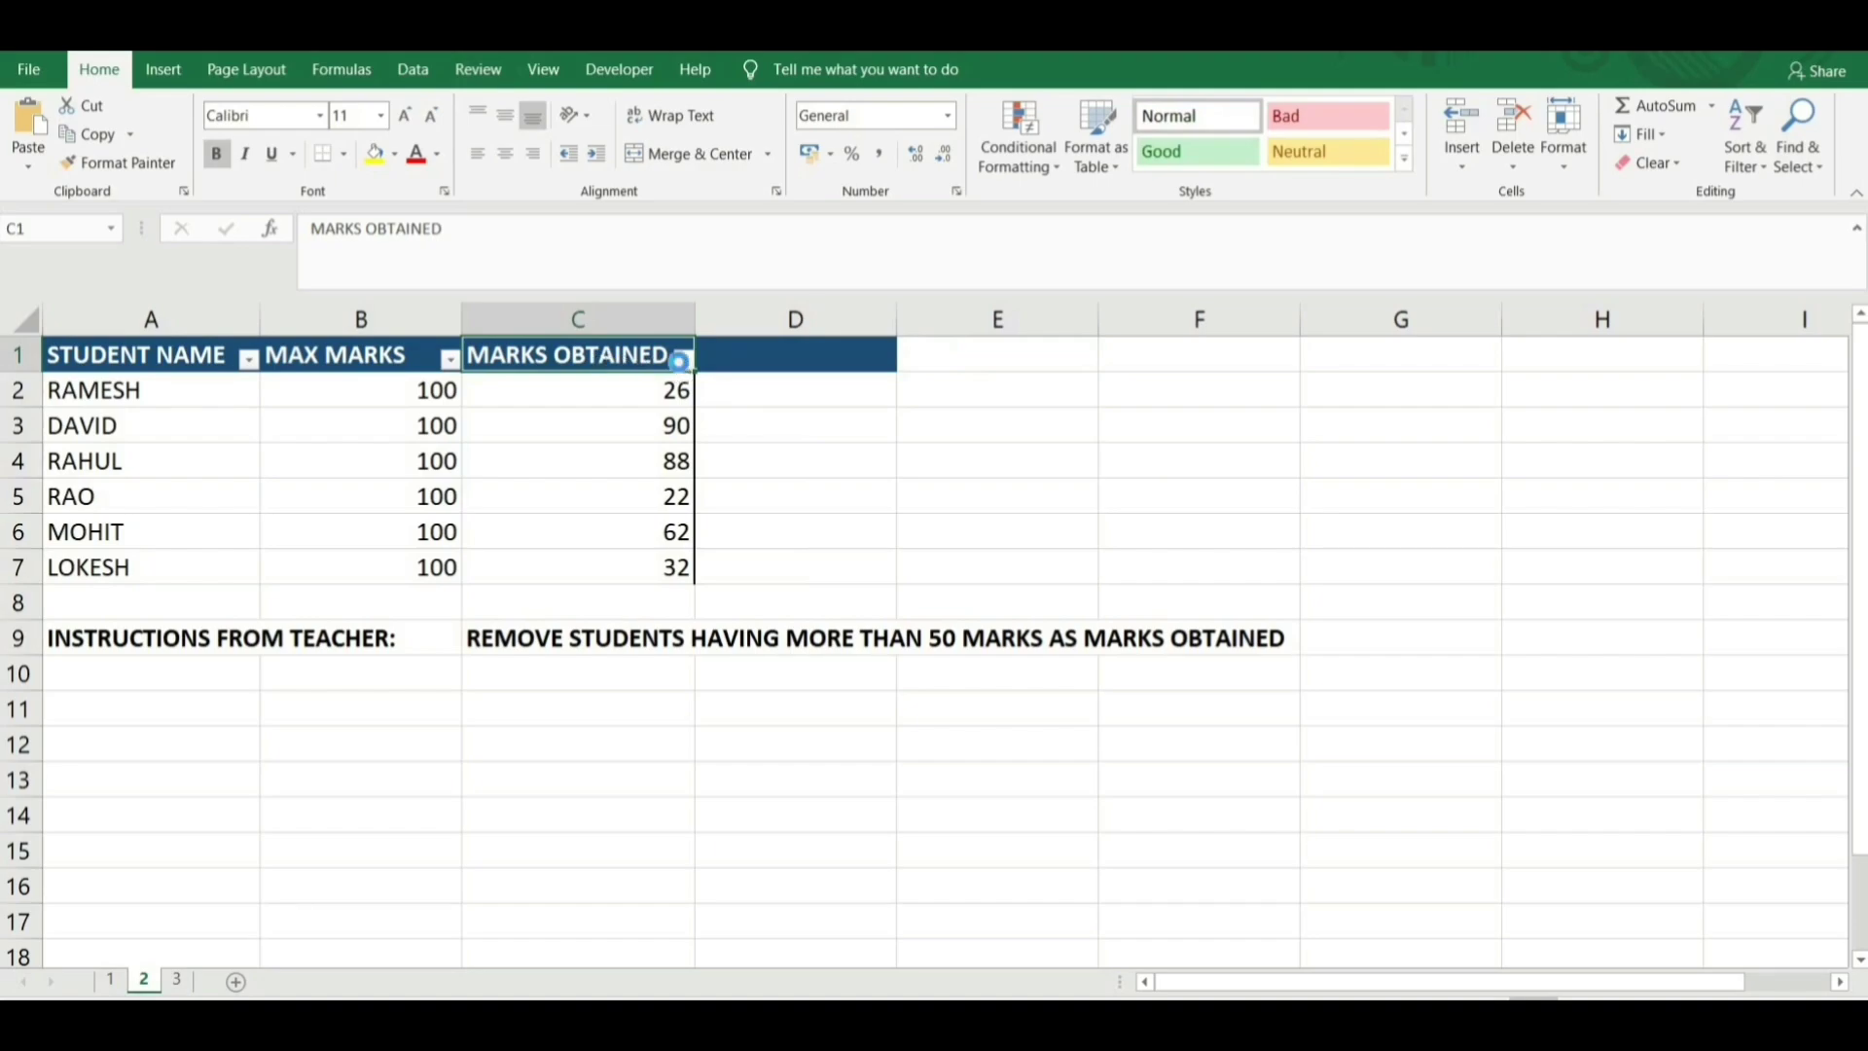
left_click(684, 360)
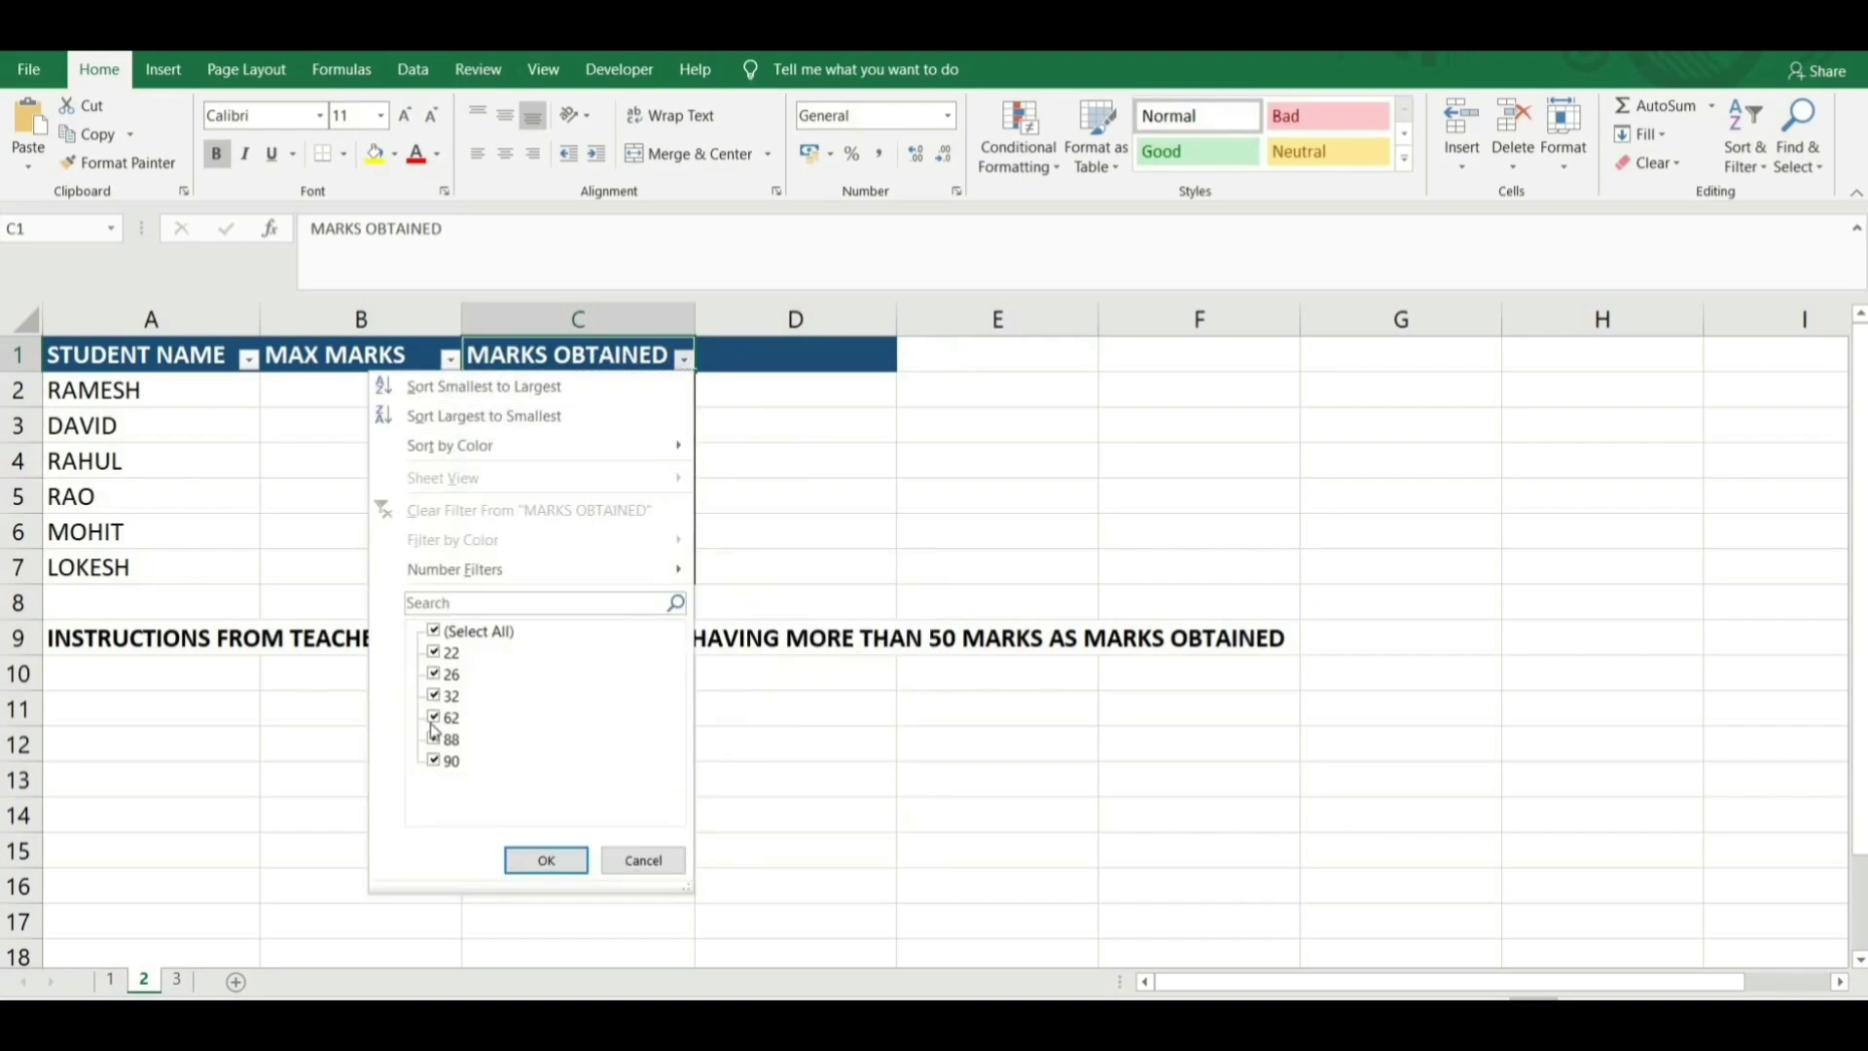
left_click(435, 632)
left_click(434, 717)
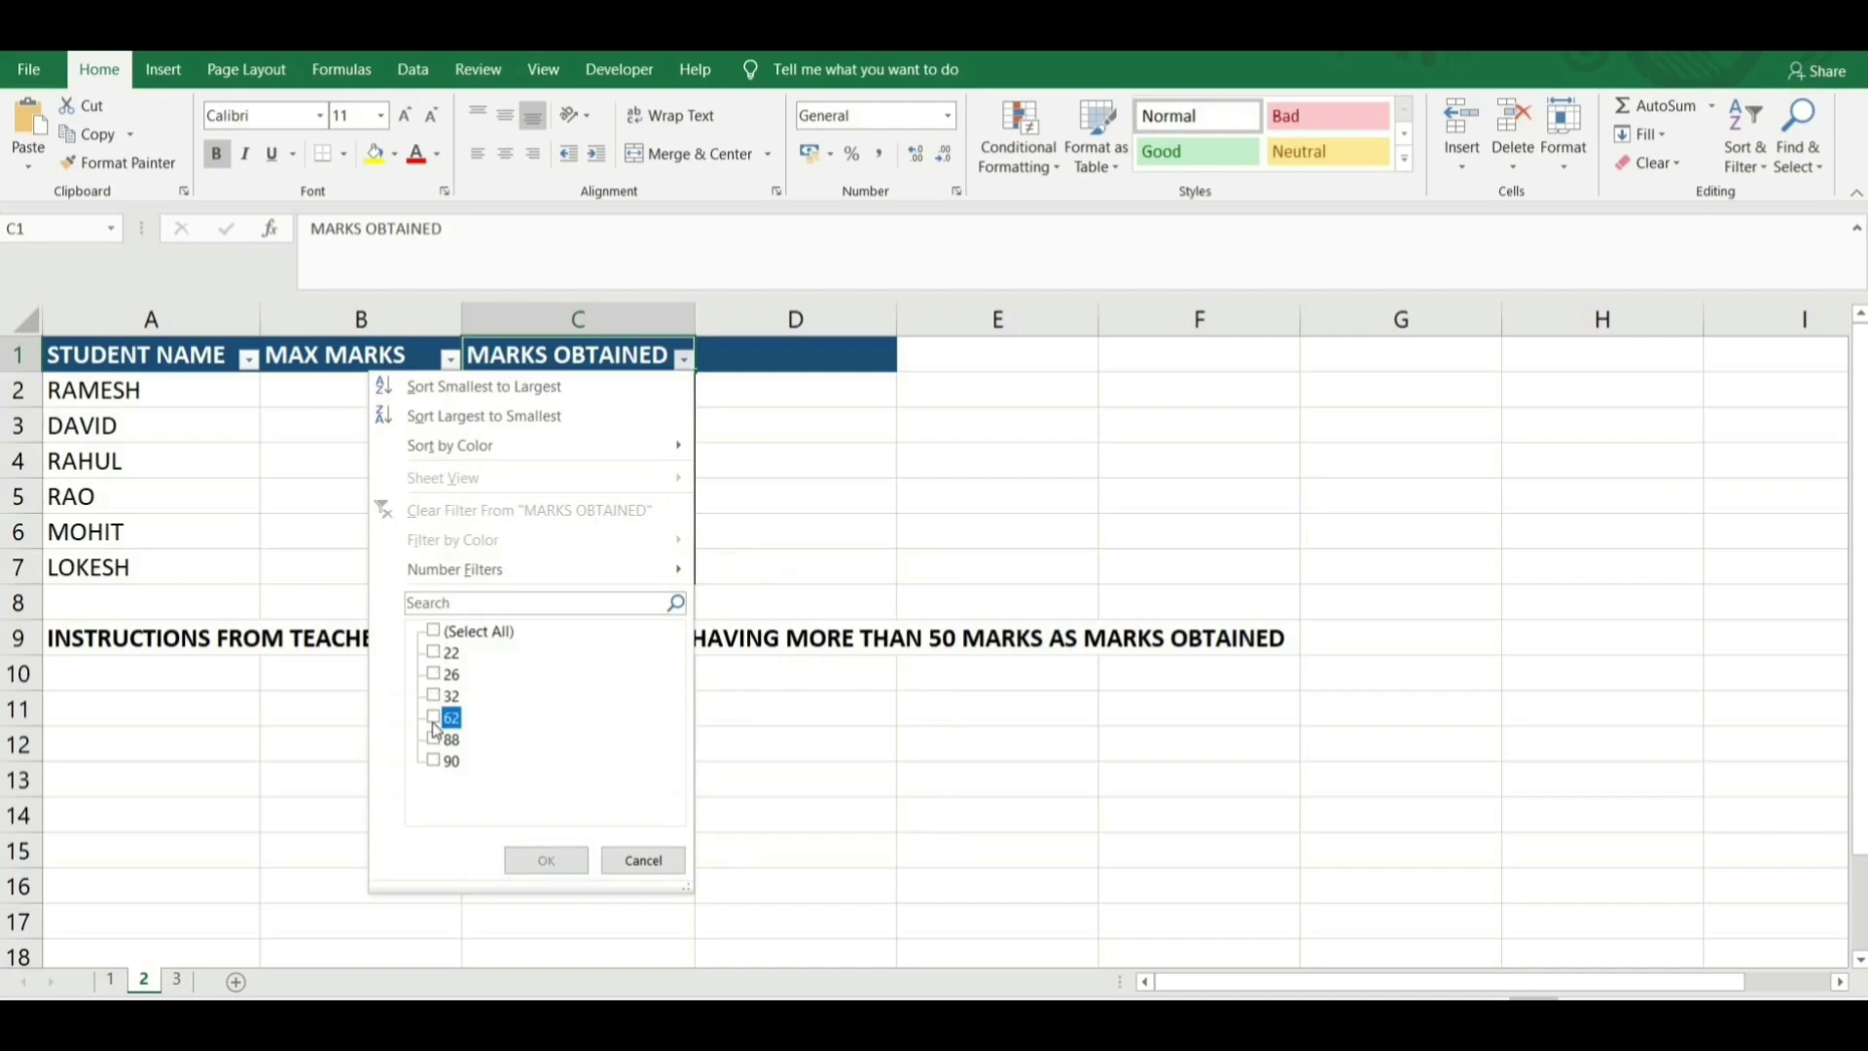
left_click(434, 738)
left_click(434, 759)
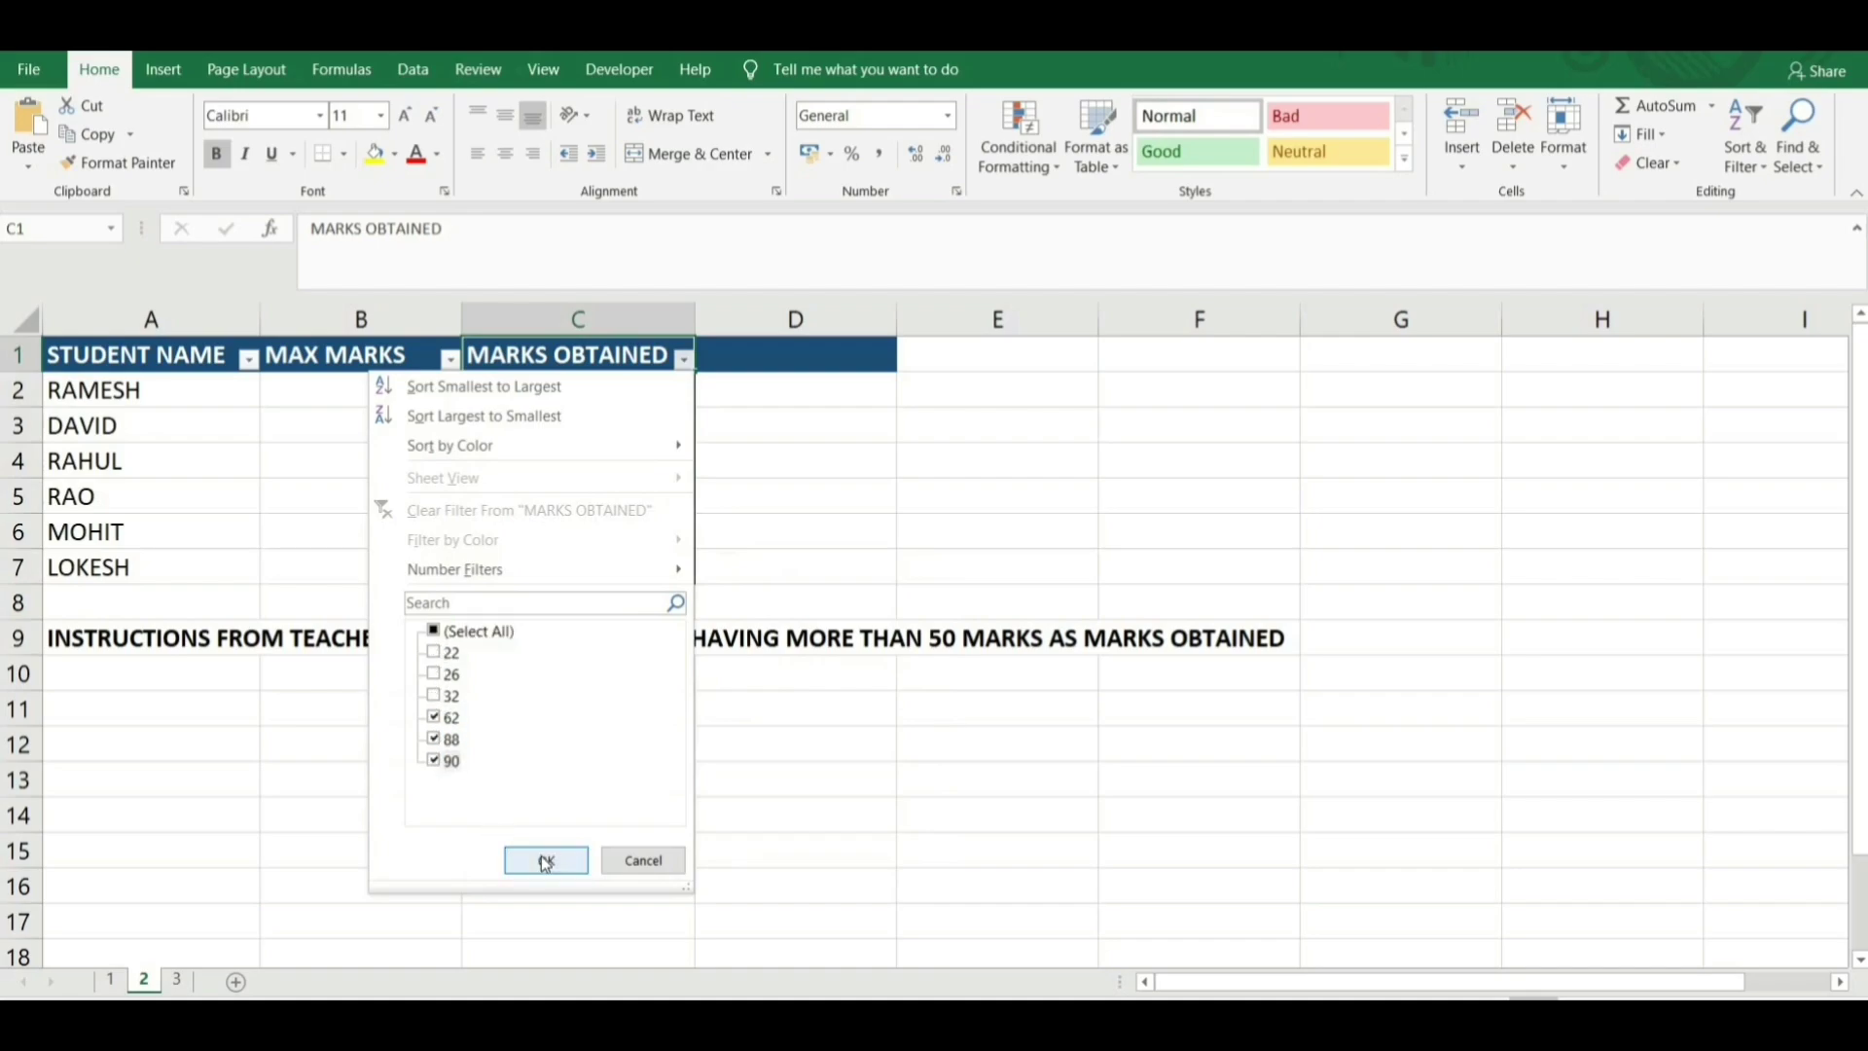
left_click(526, 858)
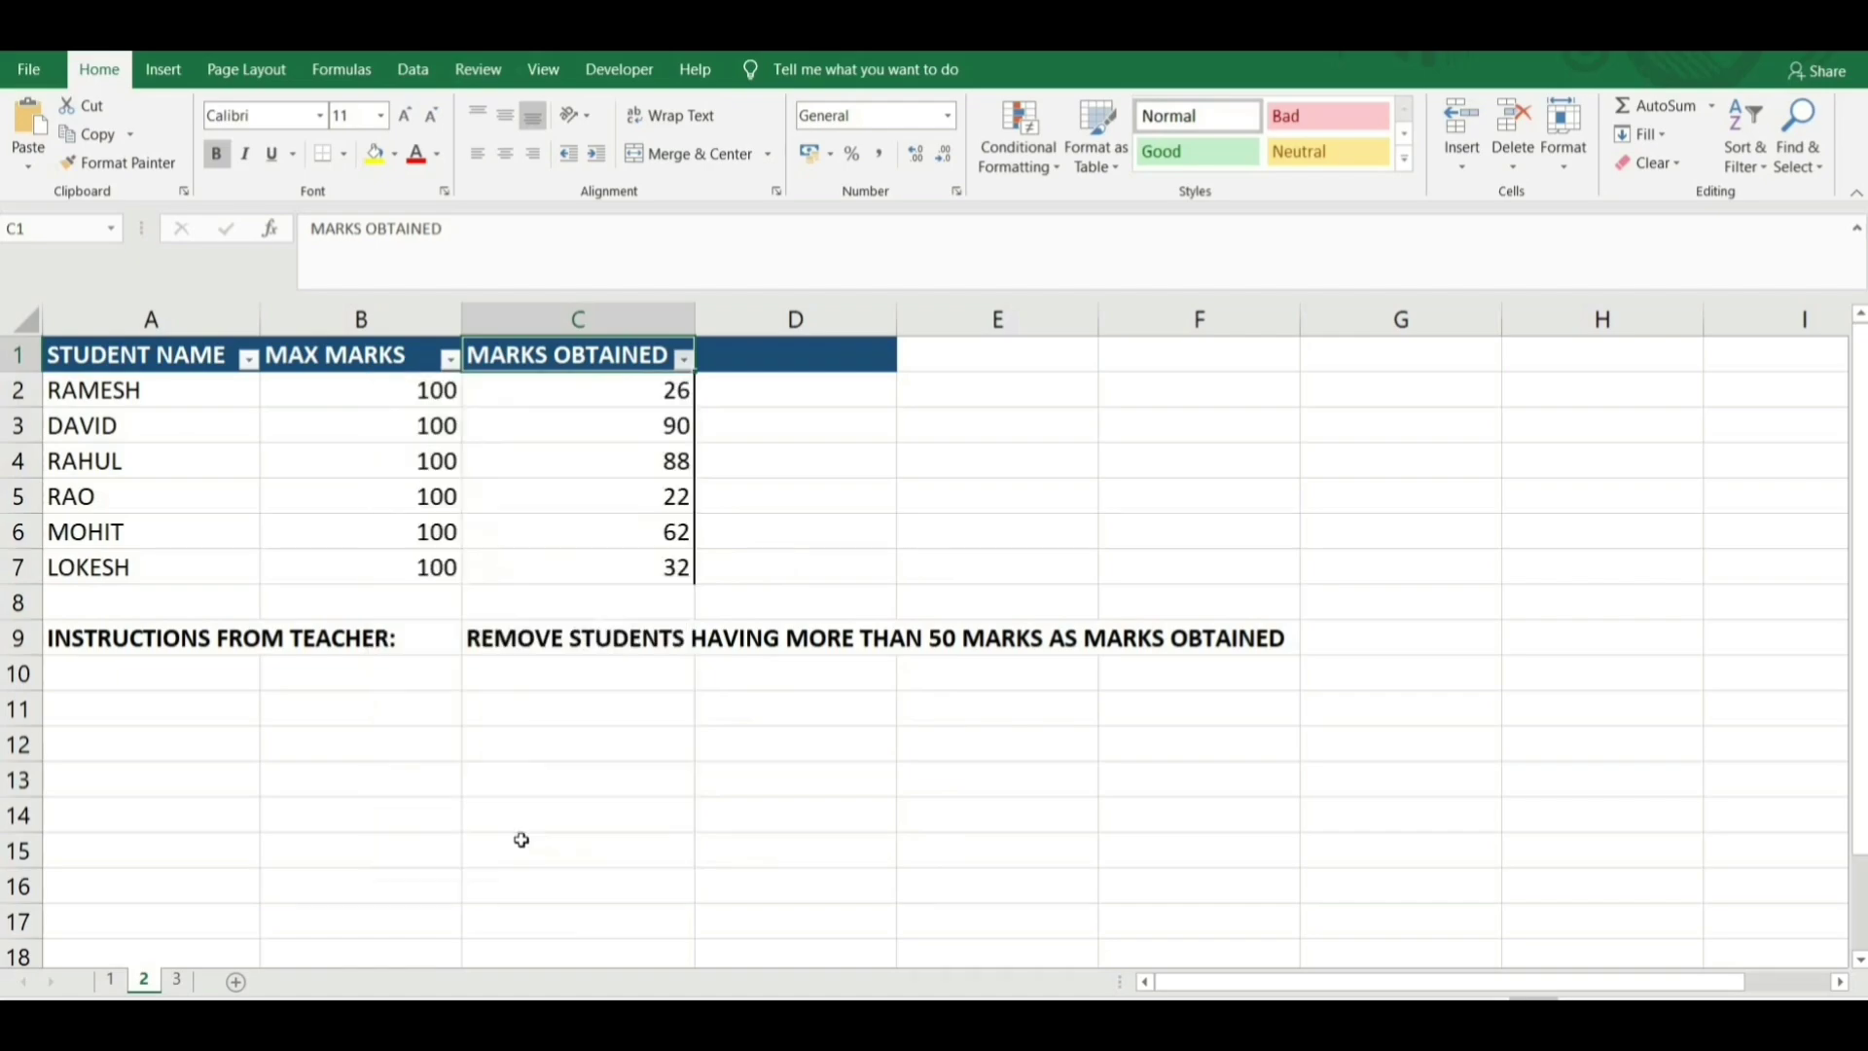
left_click_drag(214, 362, 659, 362)
key("ctrl+z")
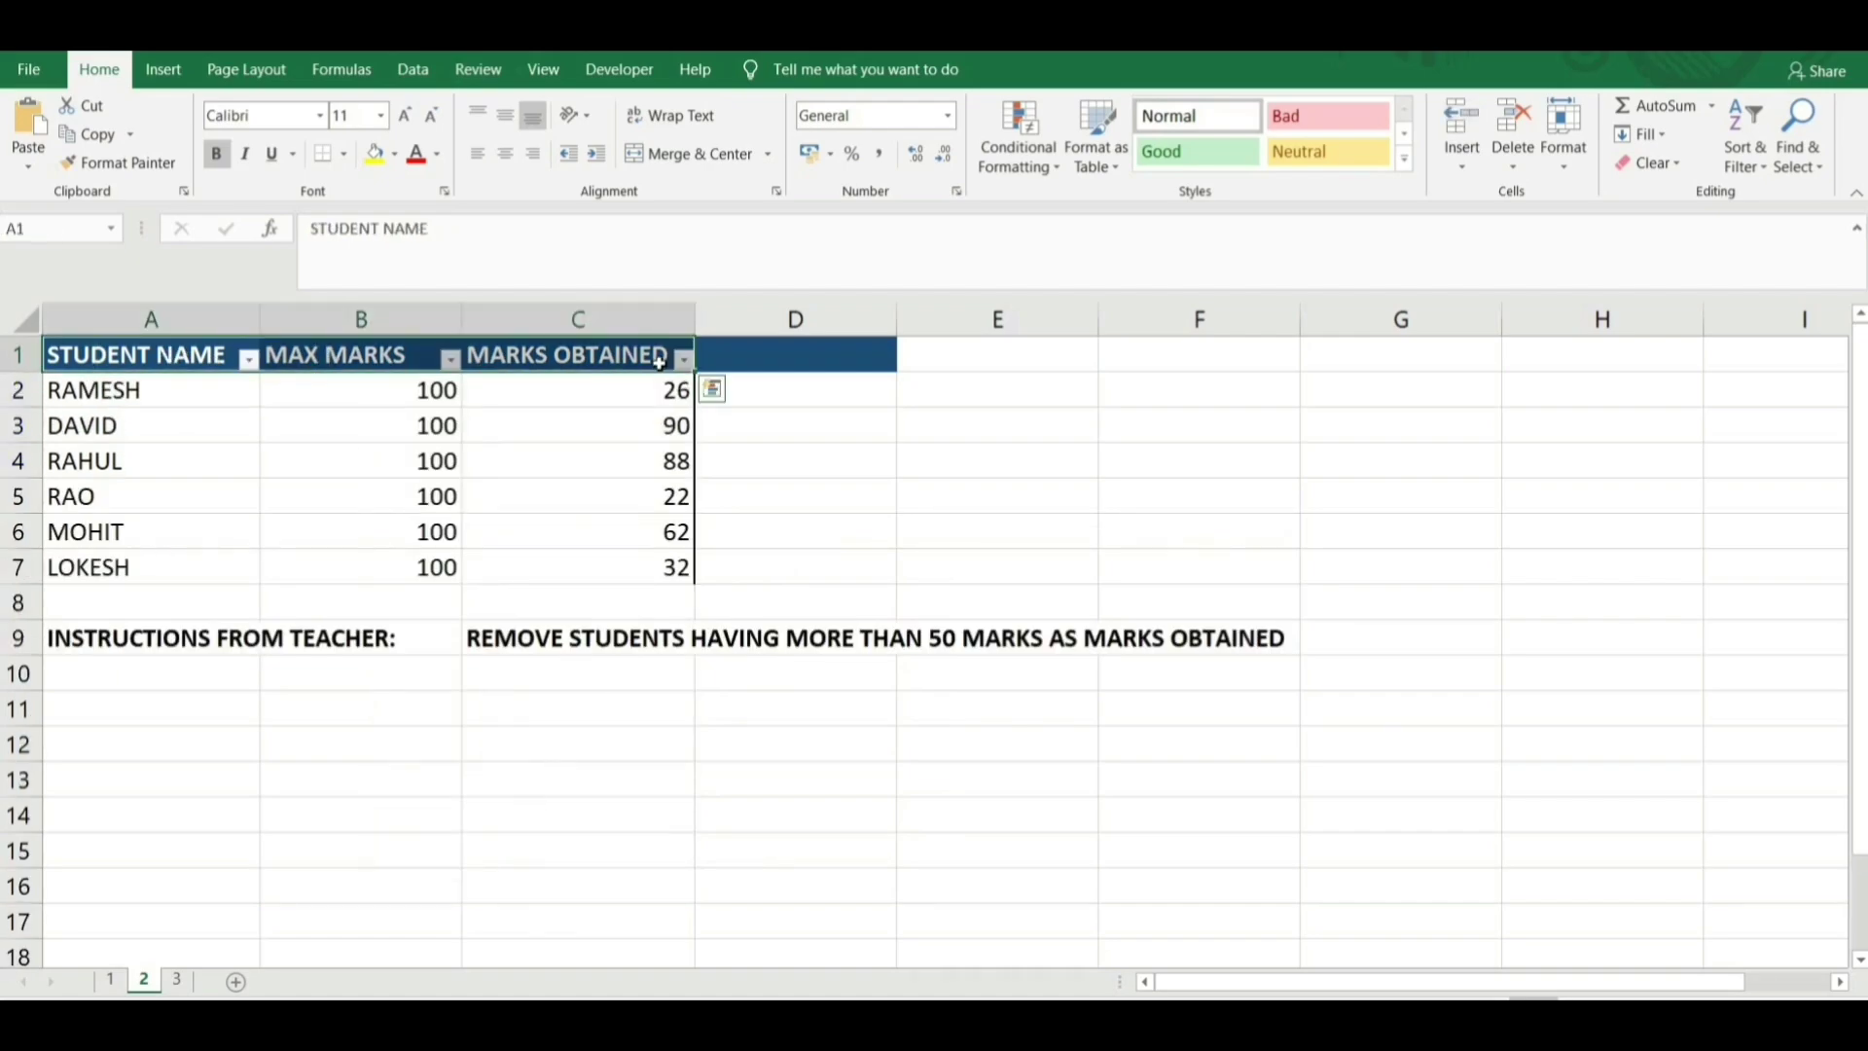
key("Right")
key("Right")
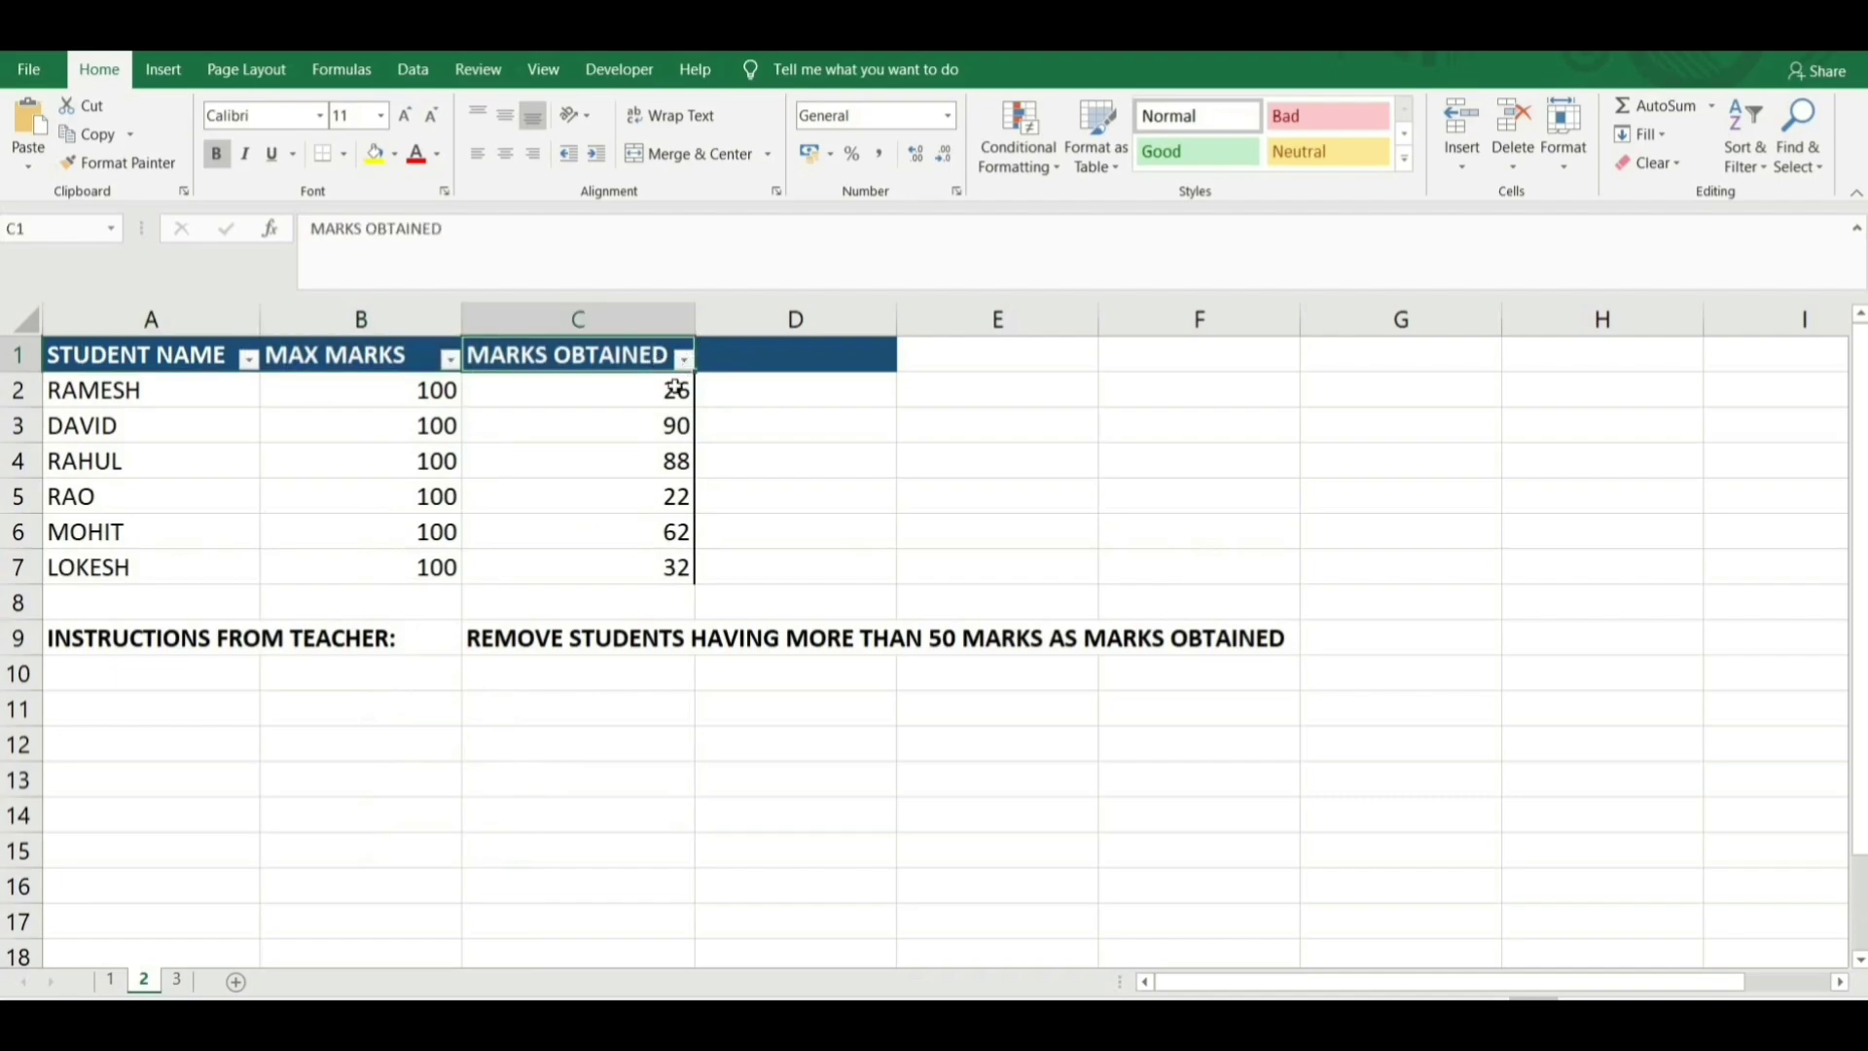
left_click(627, 530)
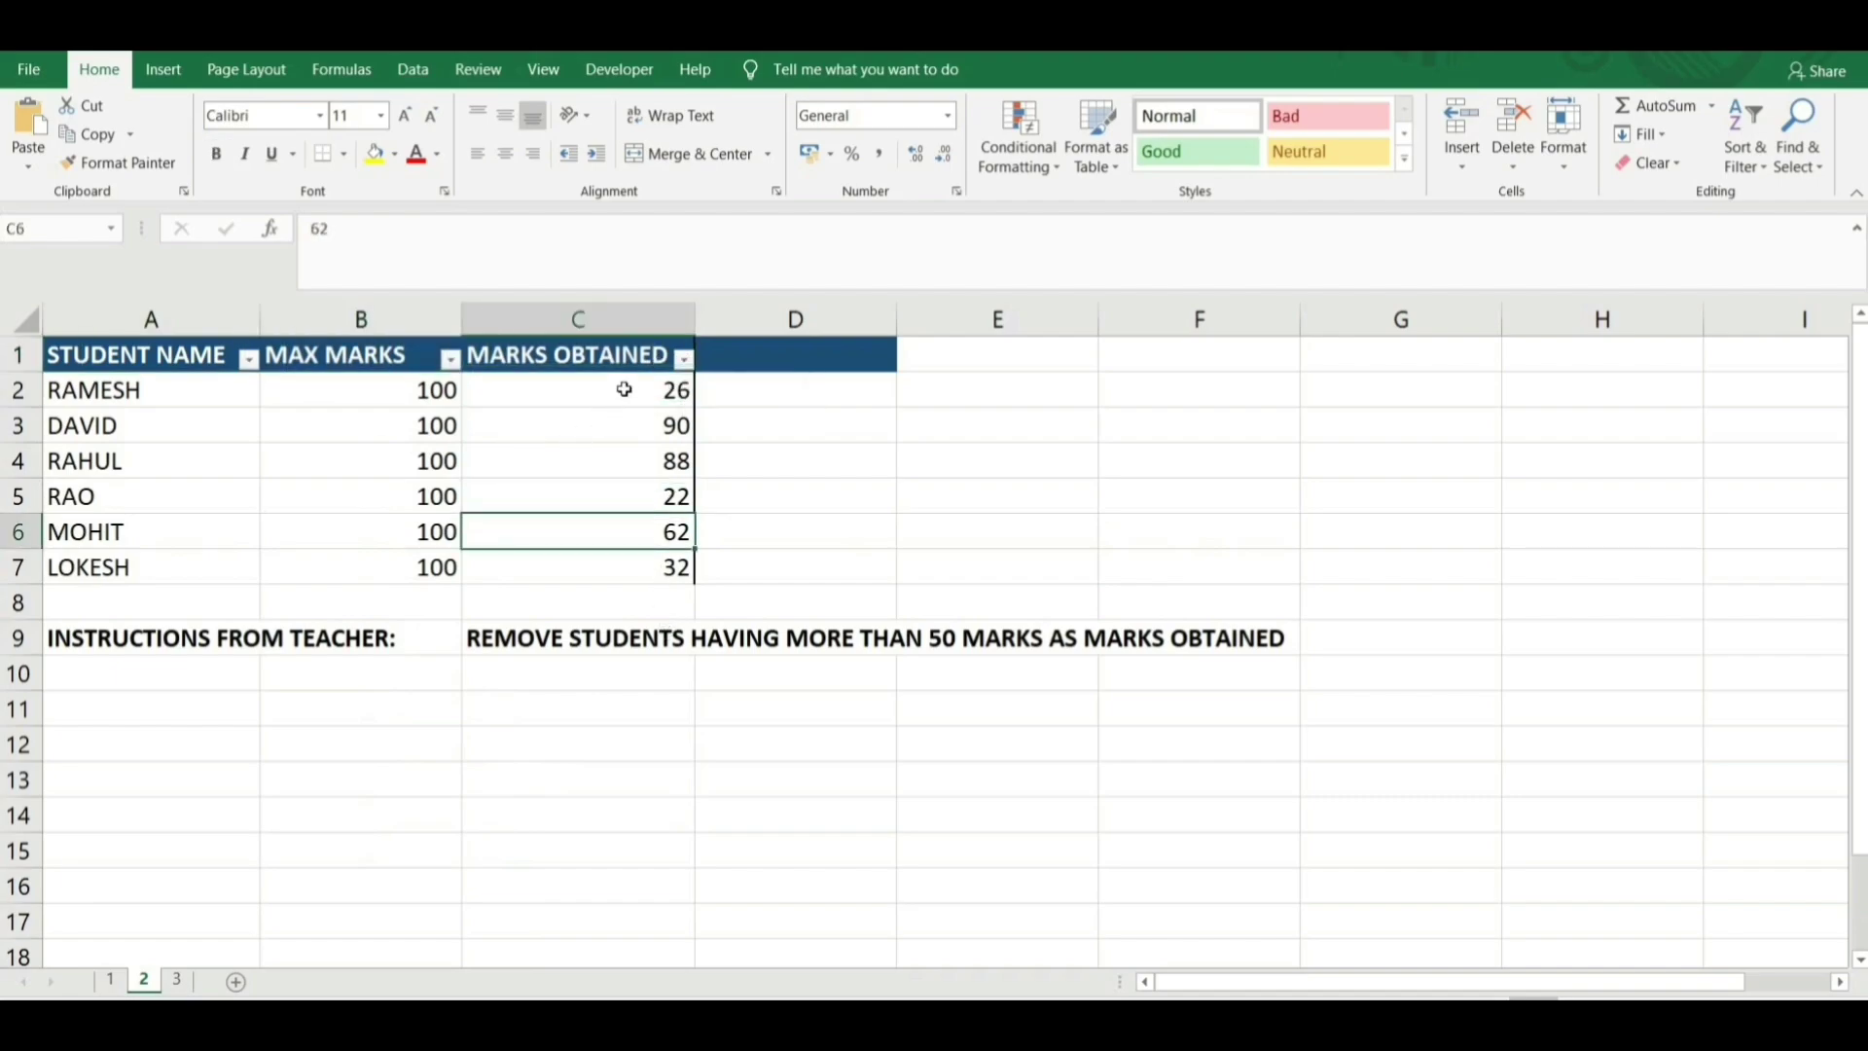
left_click_drag(626, 387, 632, 557)
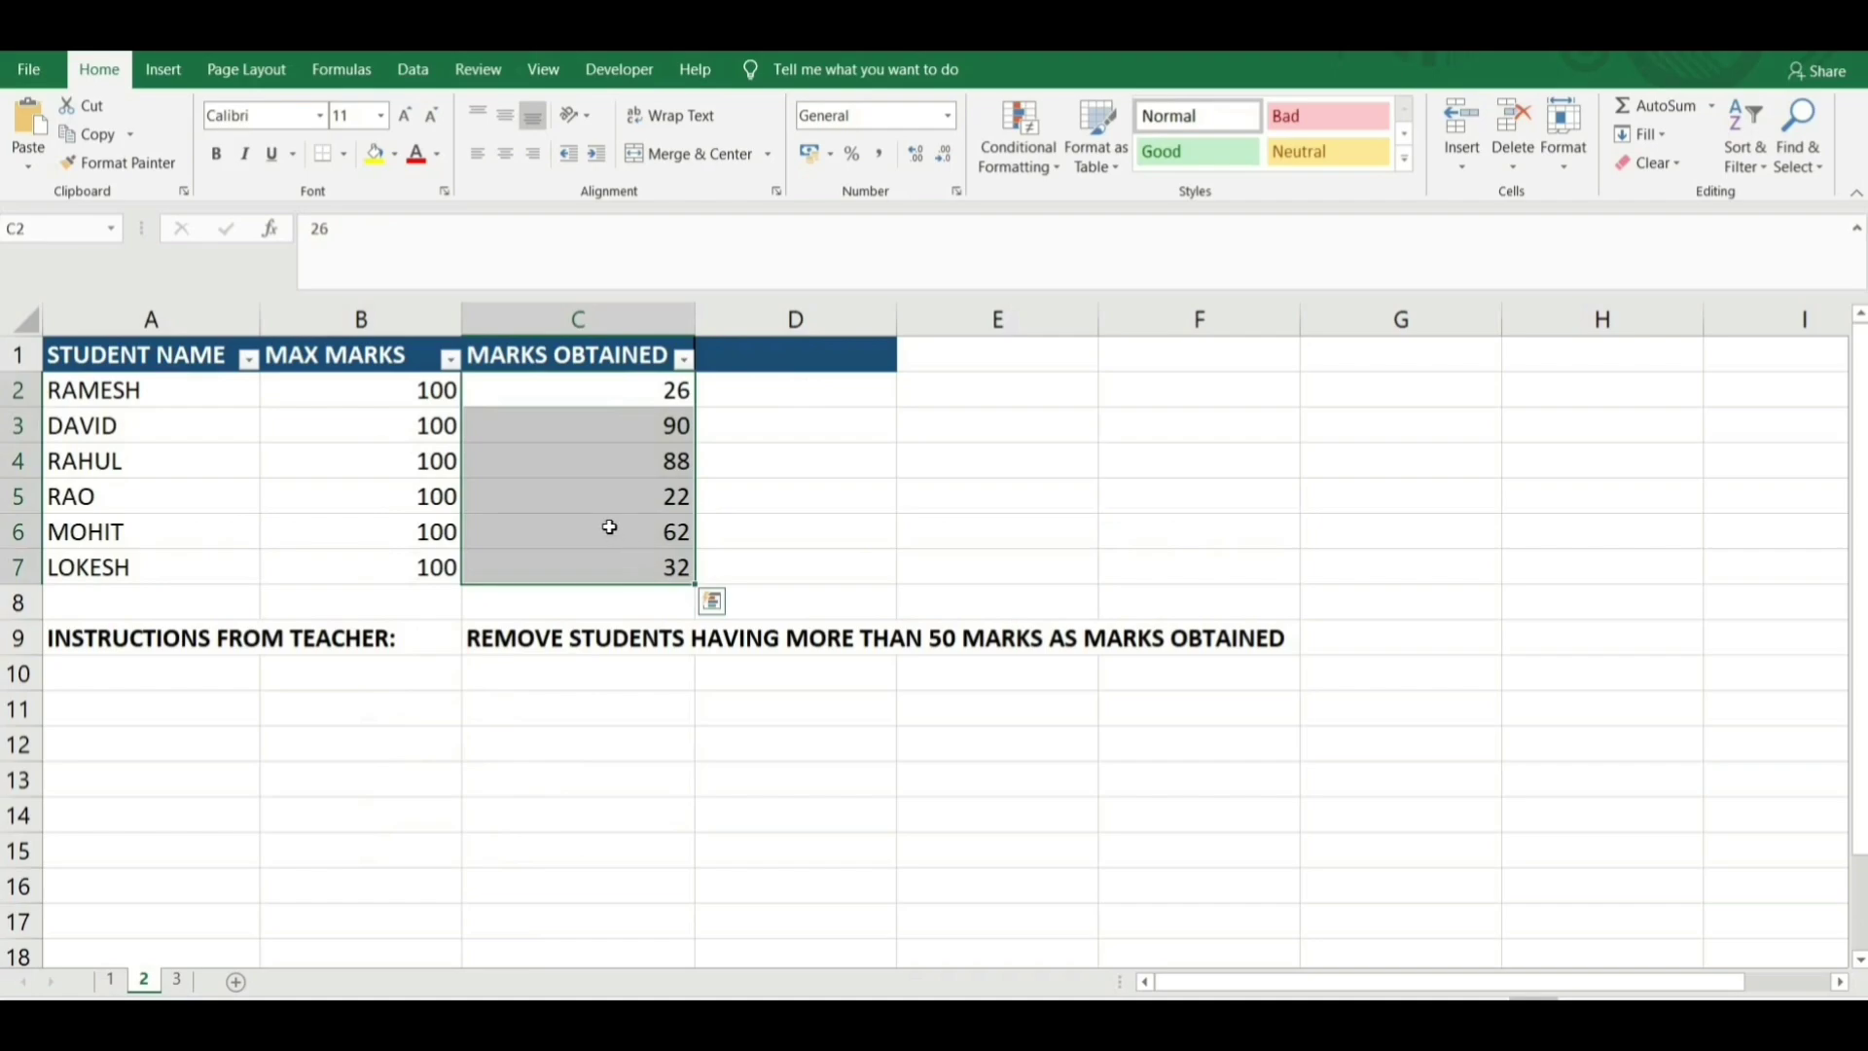
left_click(609, 528)
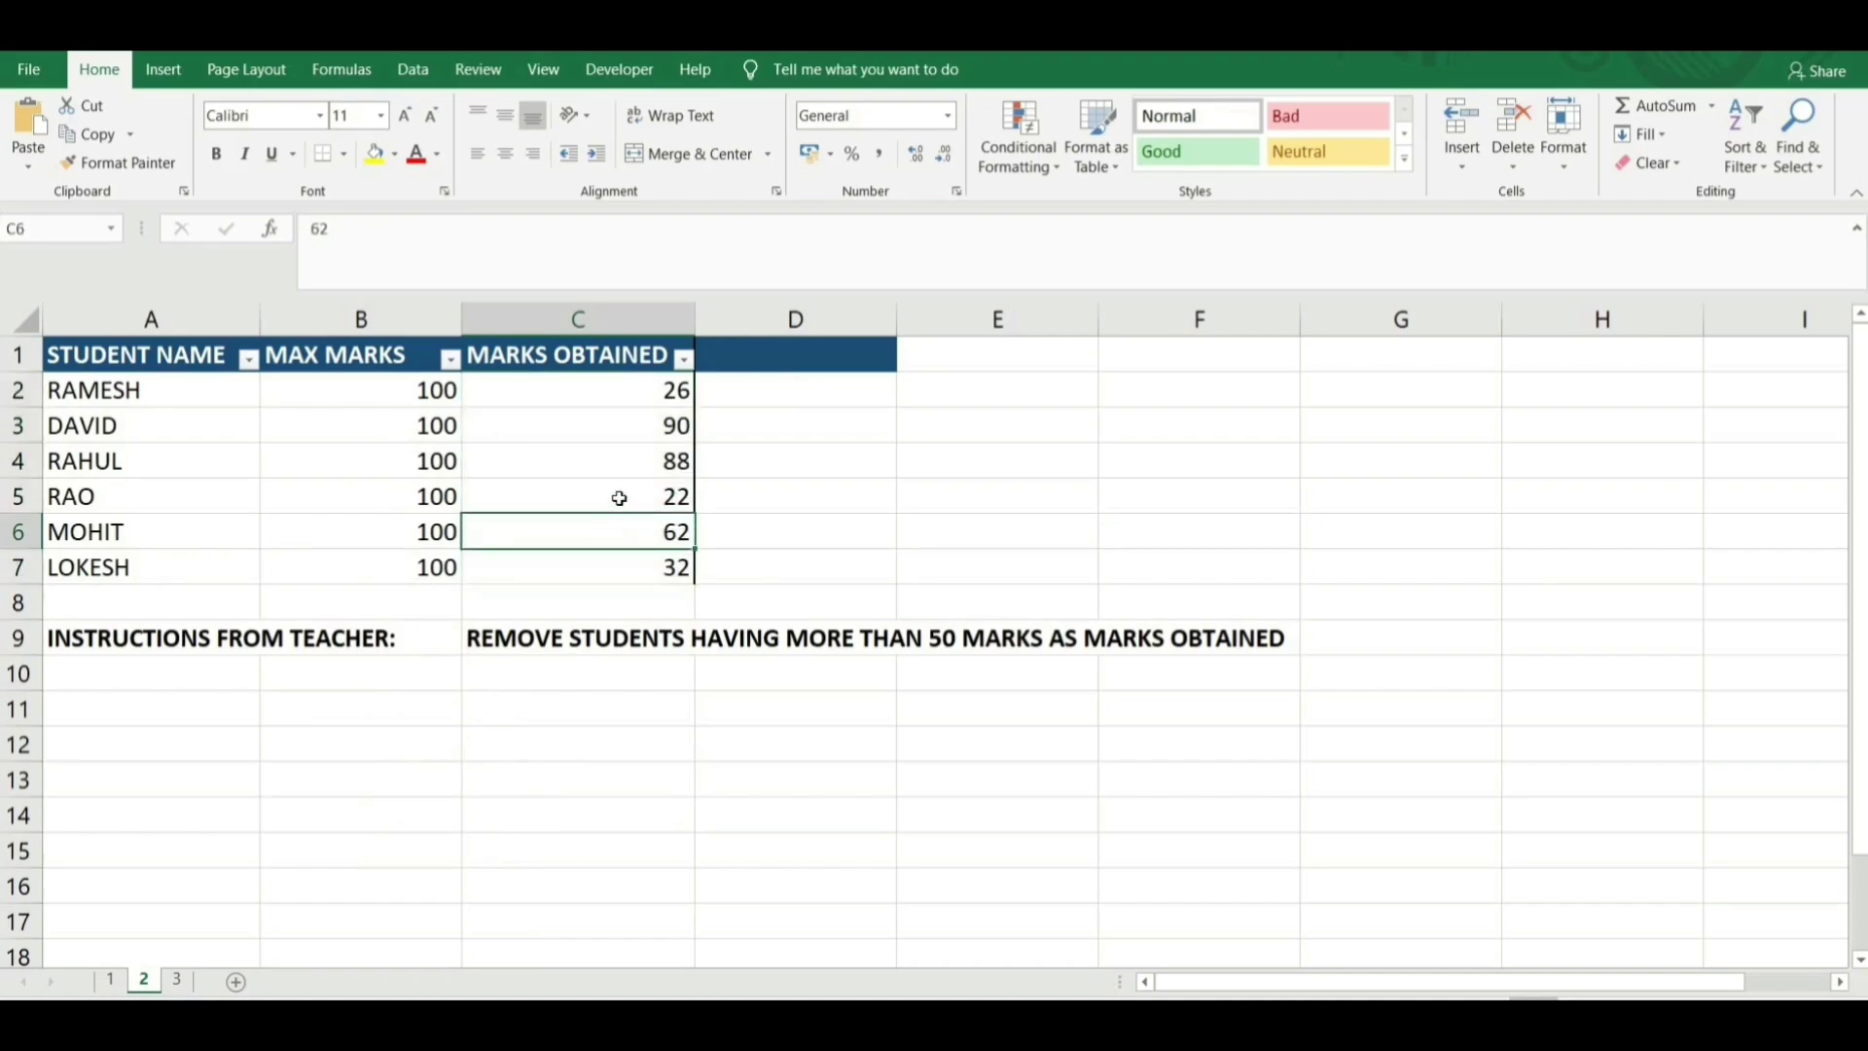
Filter MARKS OBTAINED to values greater than or equal to 50.
left_click(685, 360)
mouse_move(618, 576)
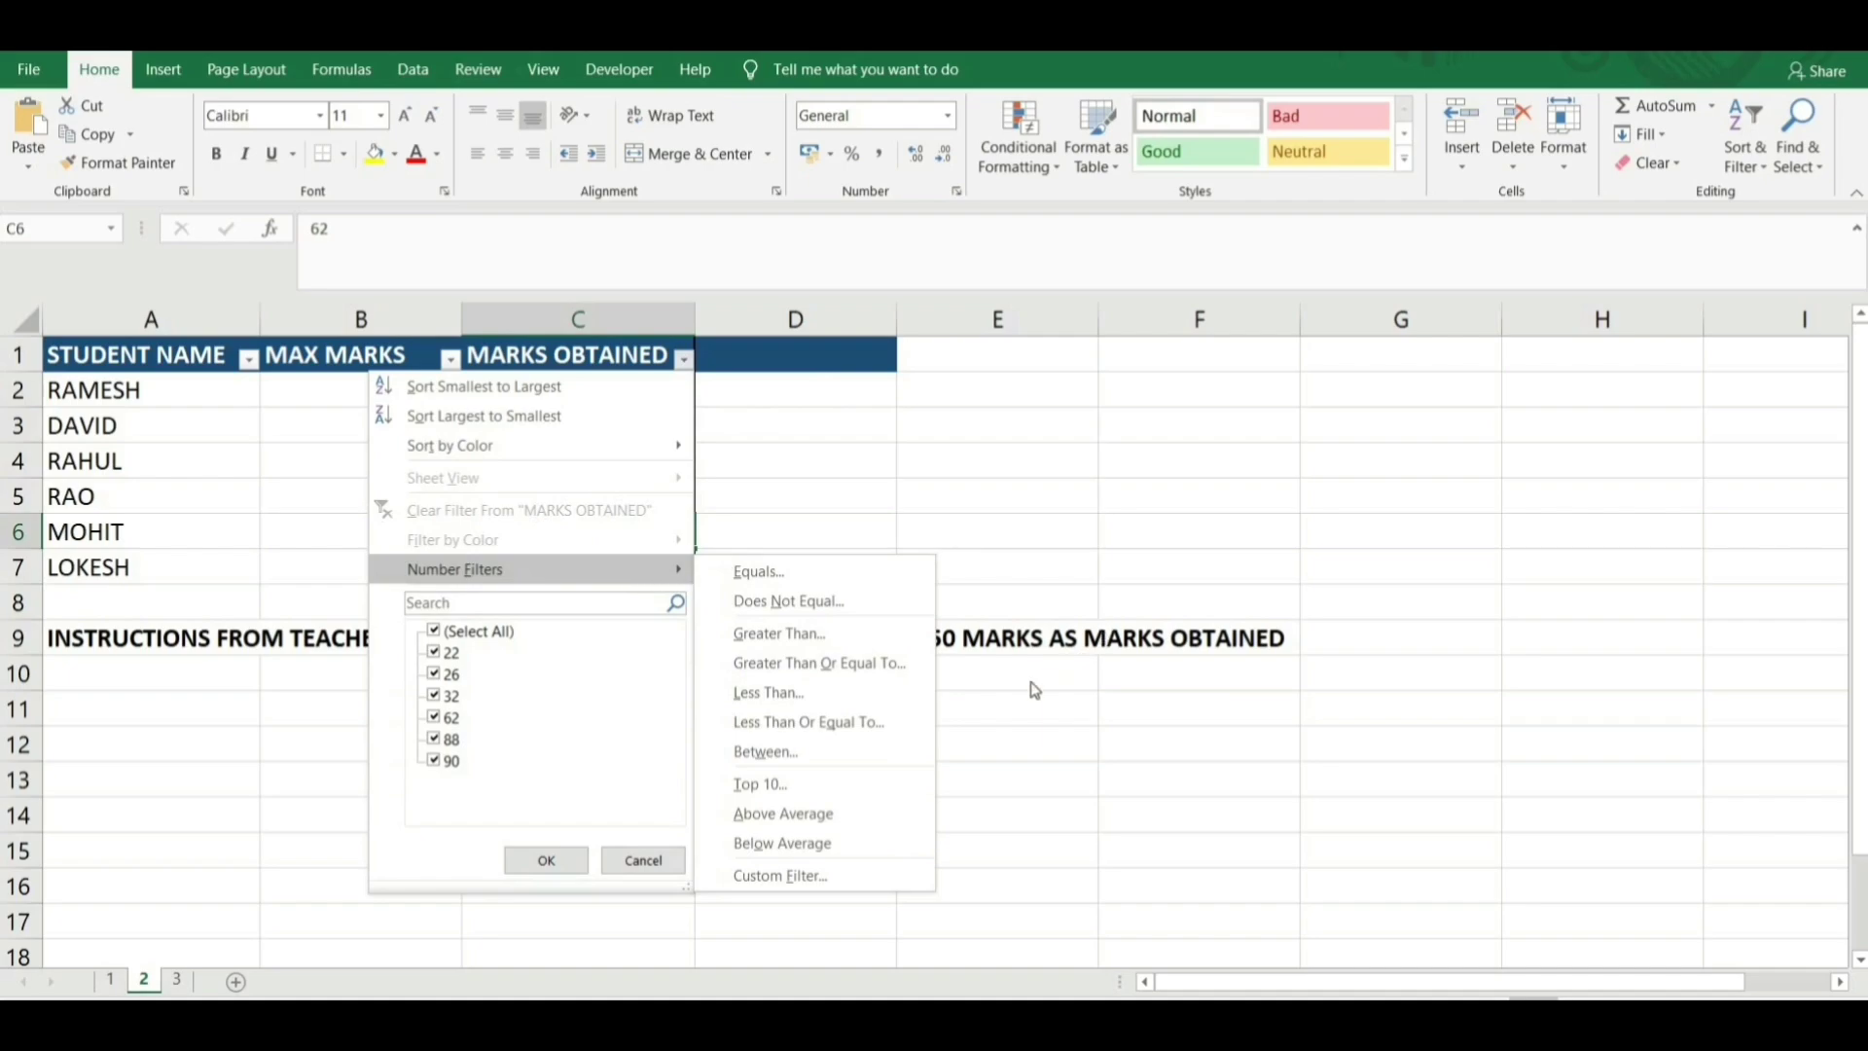
left_click(849, 639)
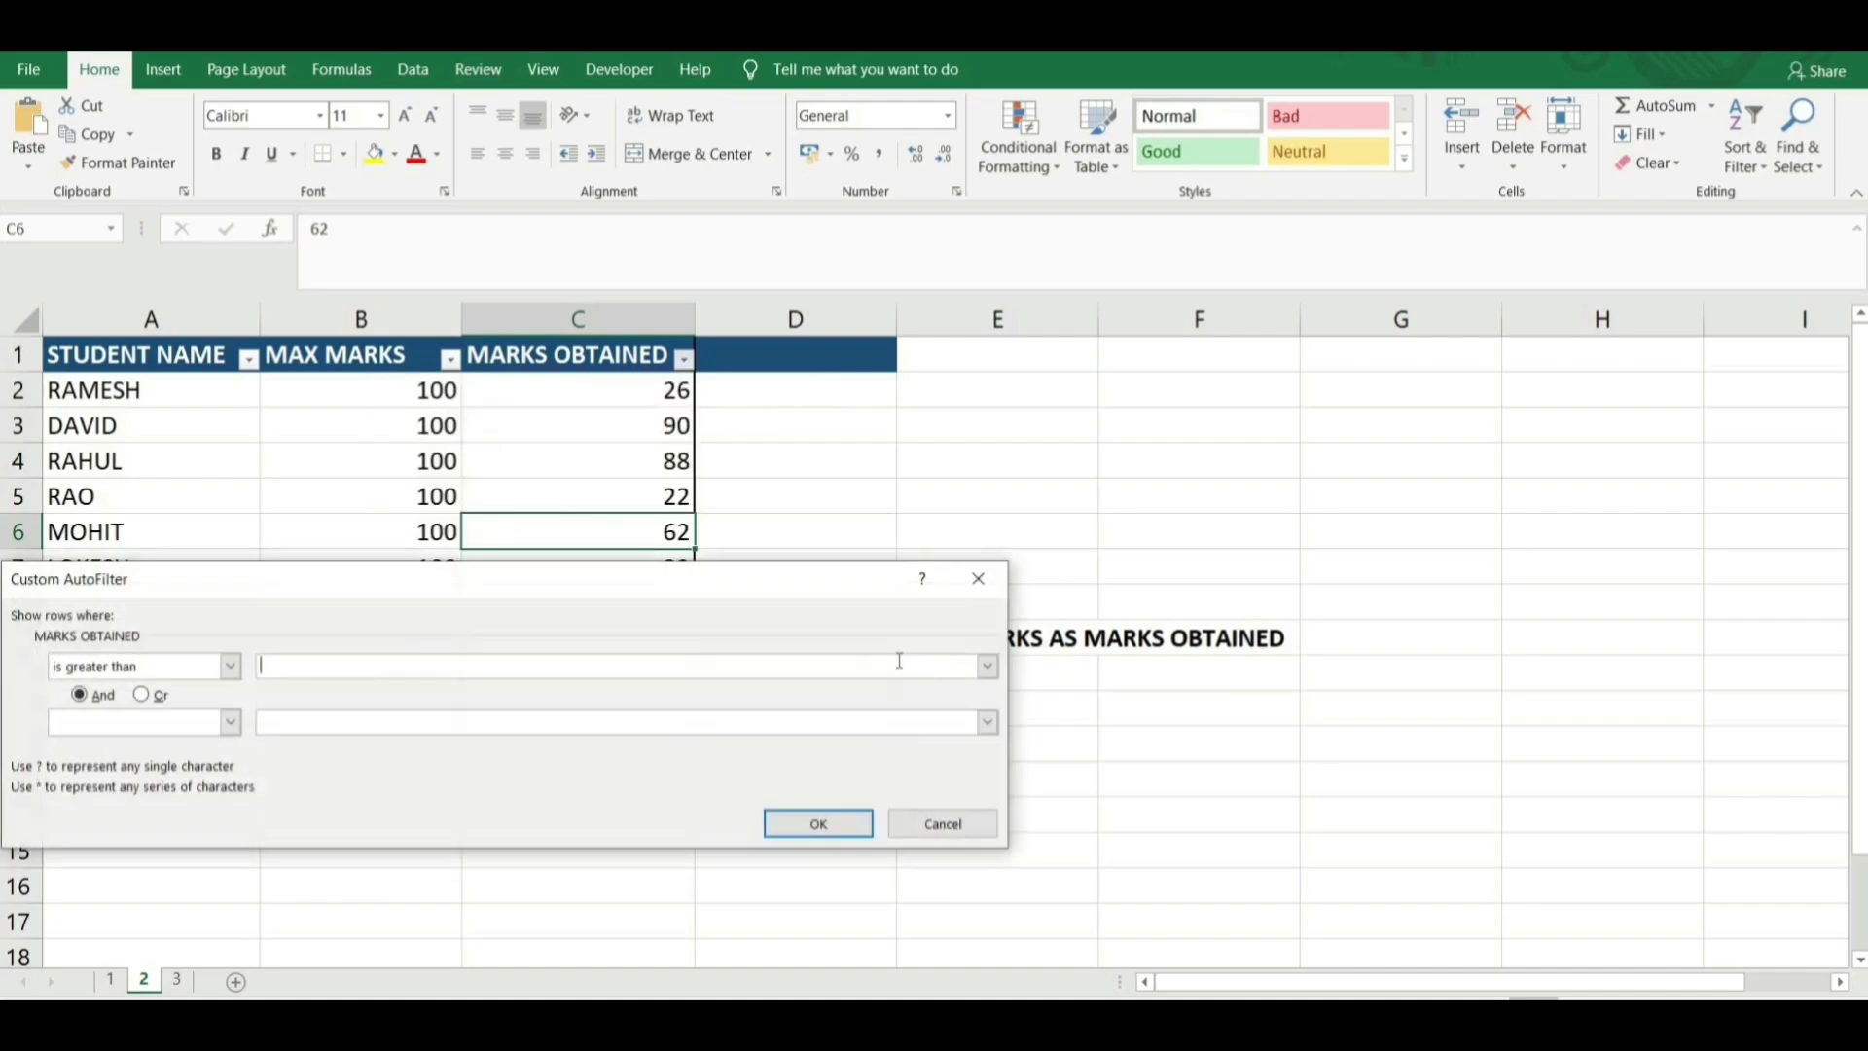
type("50")
left_click(231, 665)
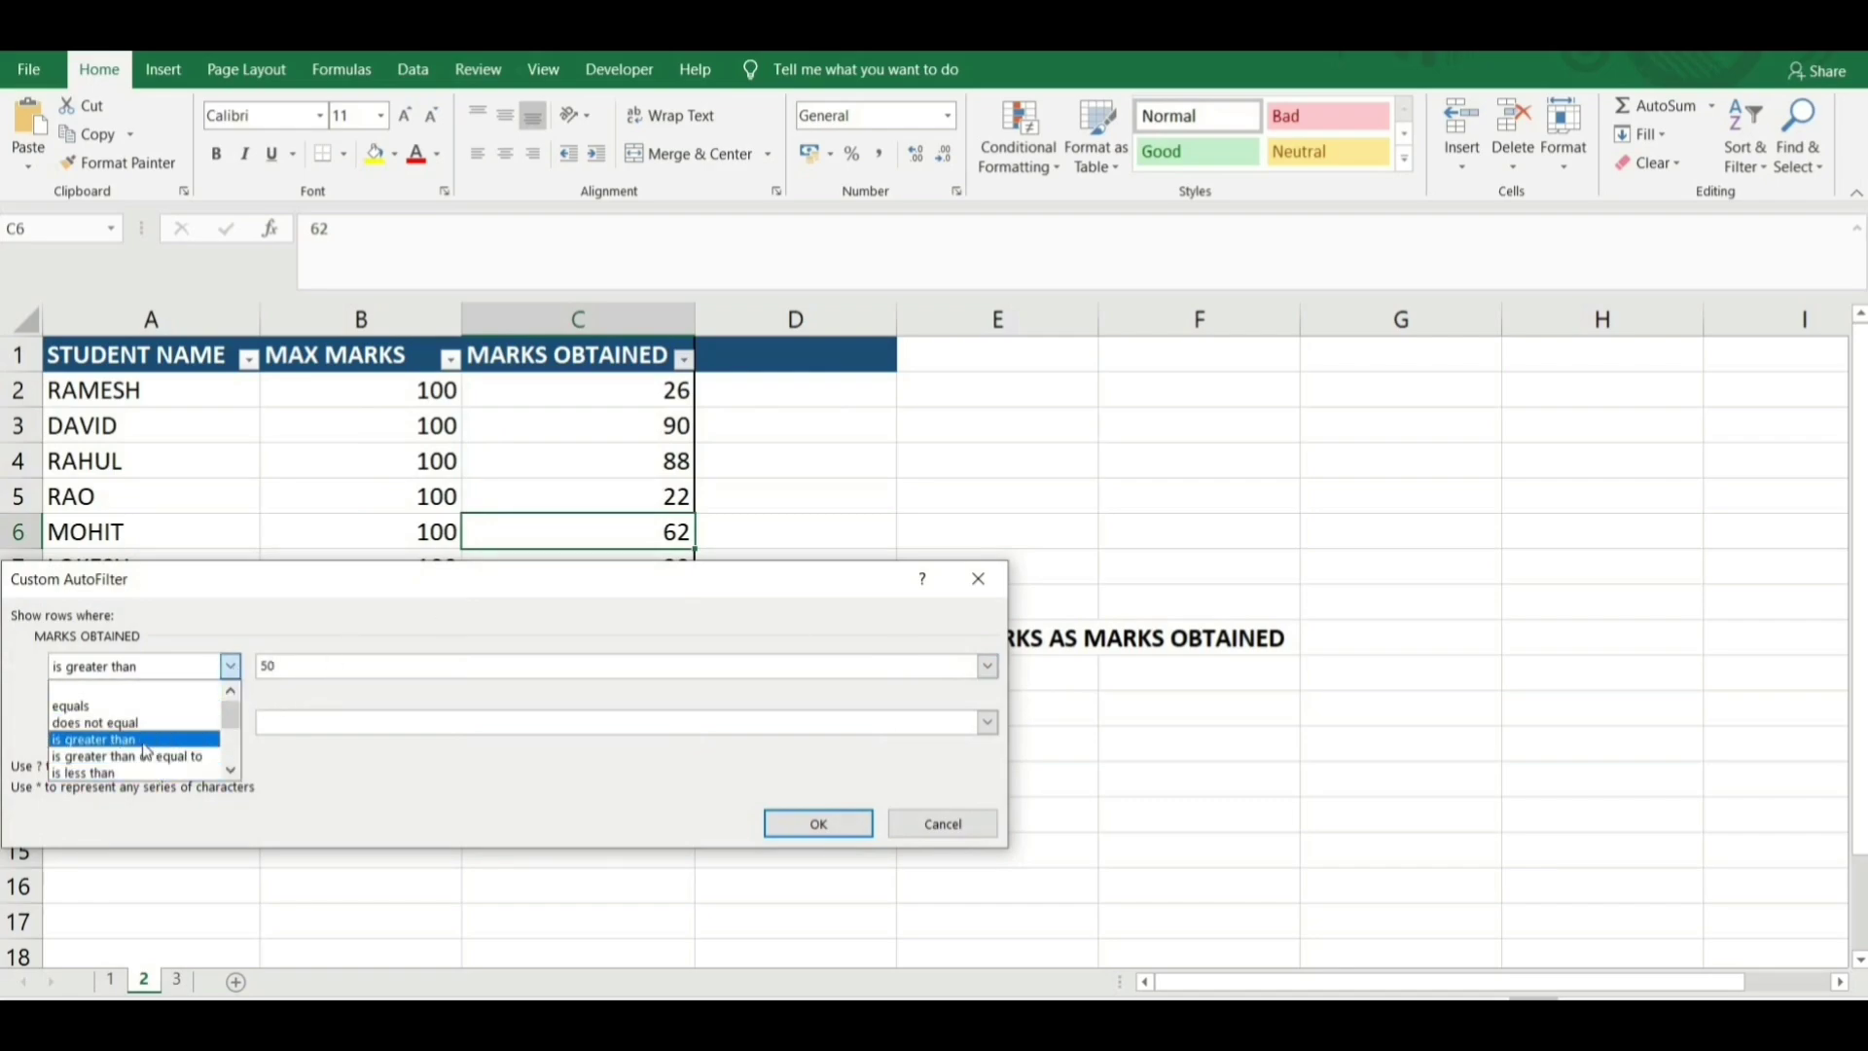
scroll(156, 744, "down", 1)
left_click(180, 724)
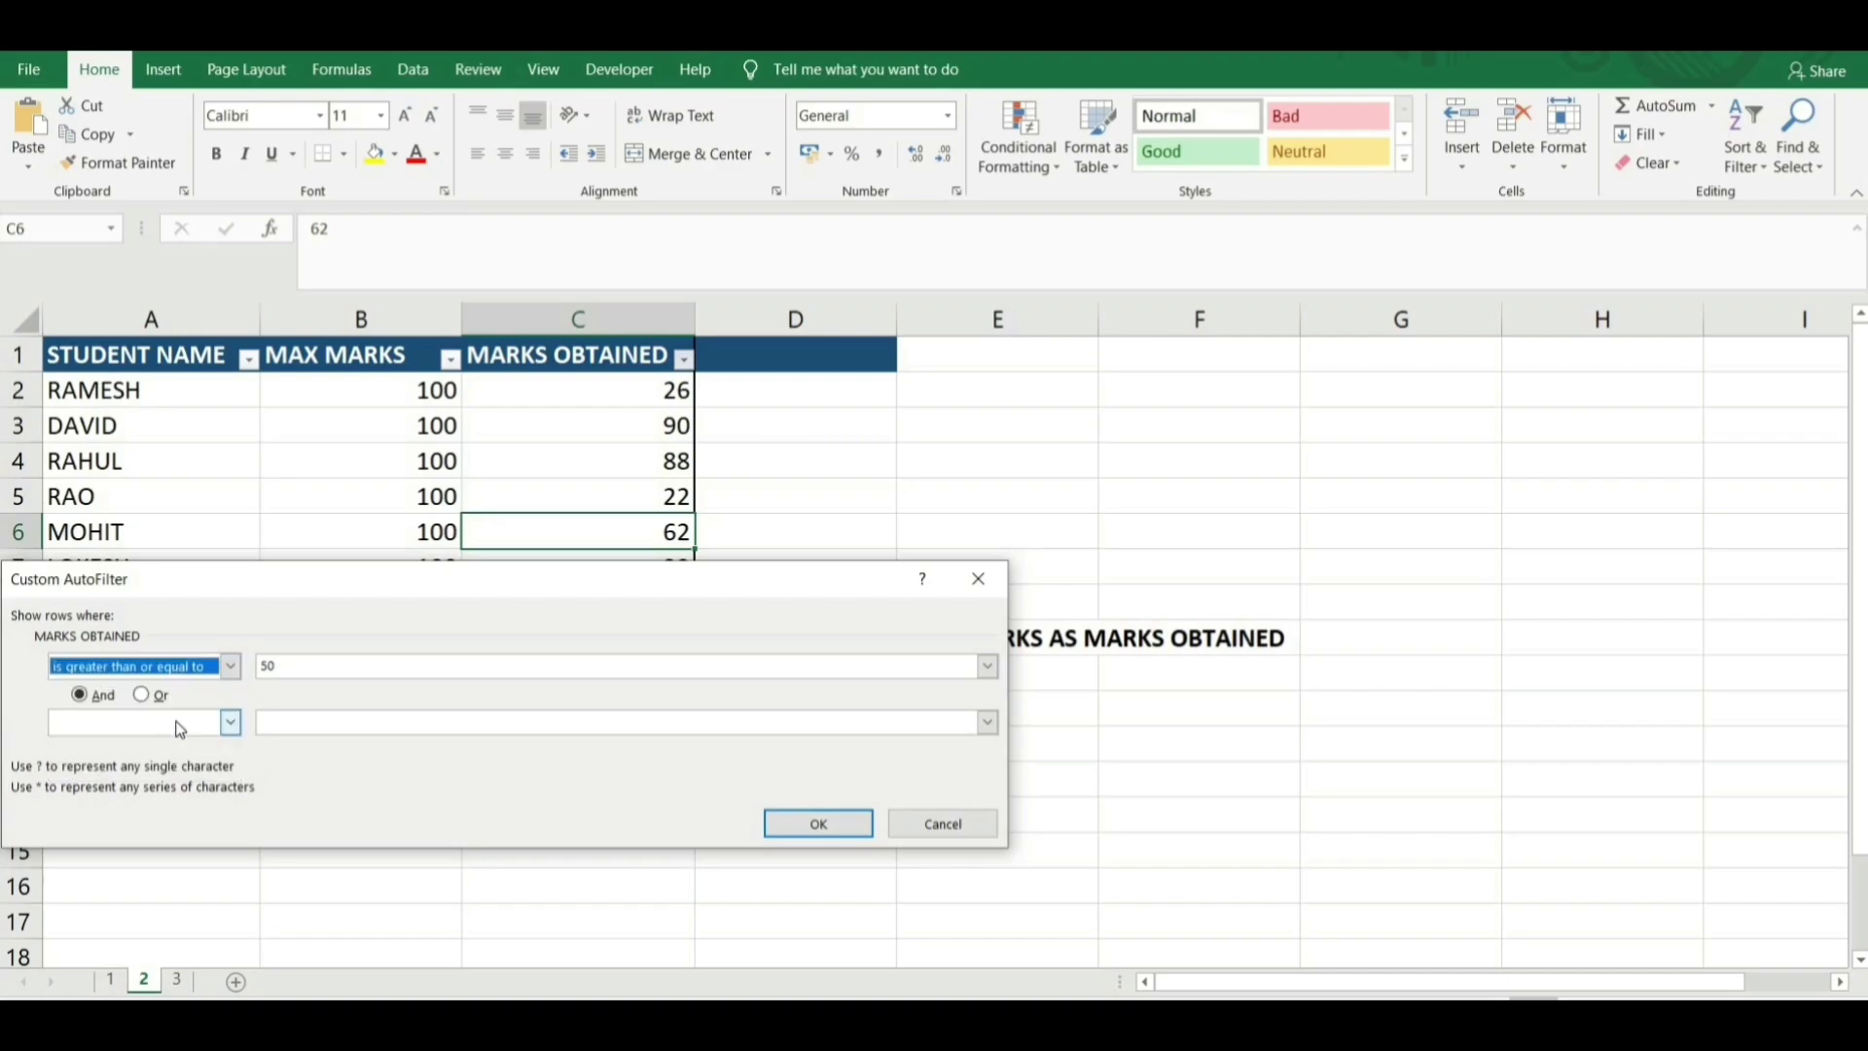
left_click(818, 824)
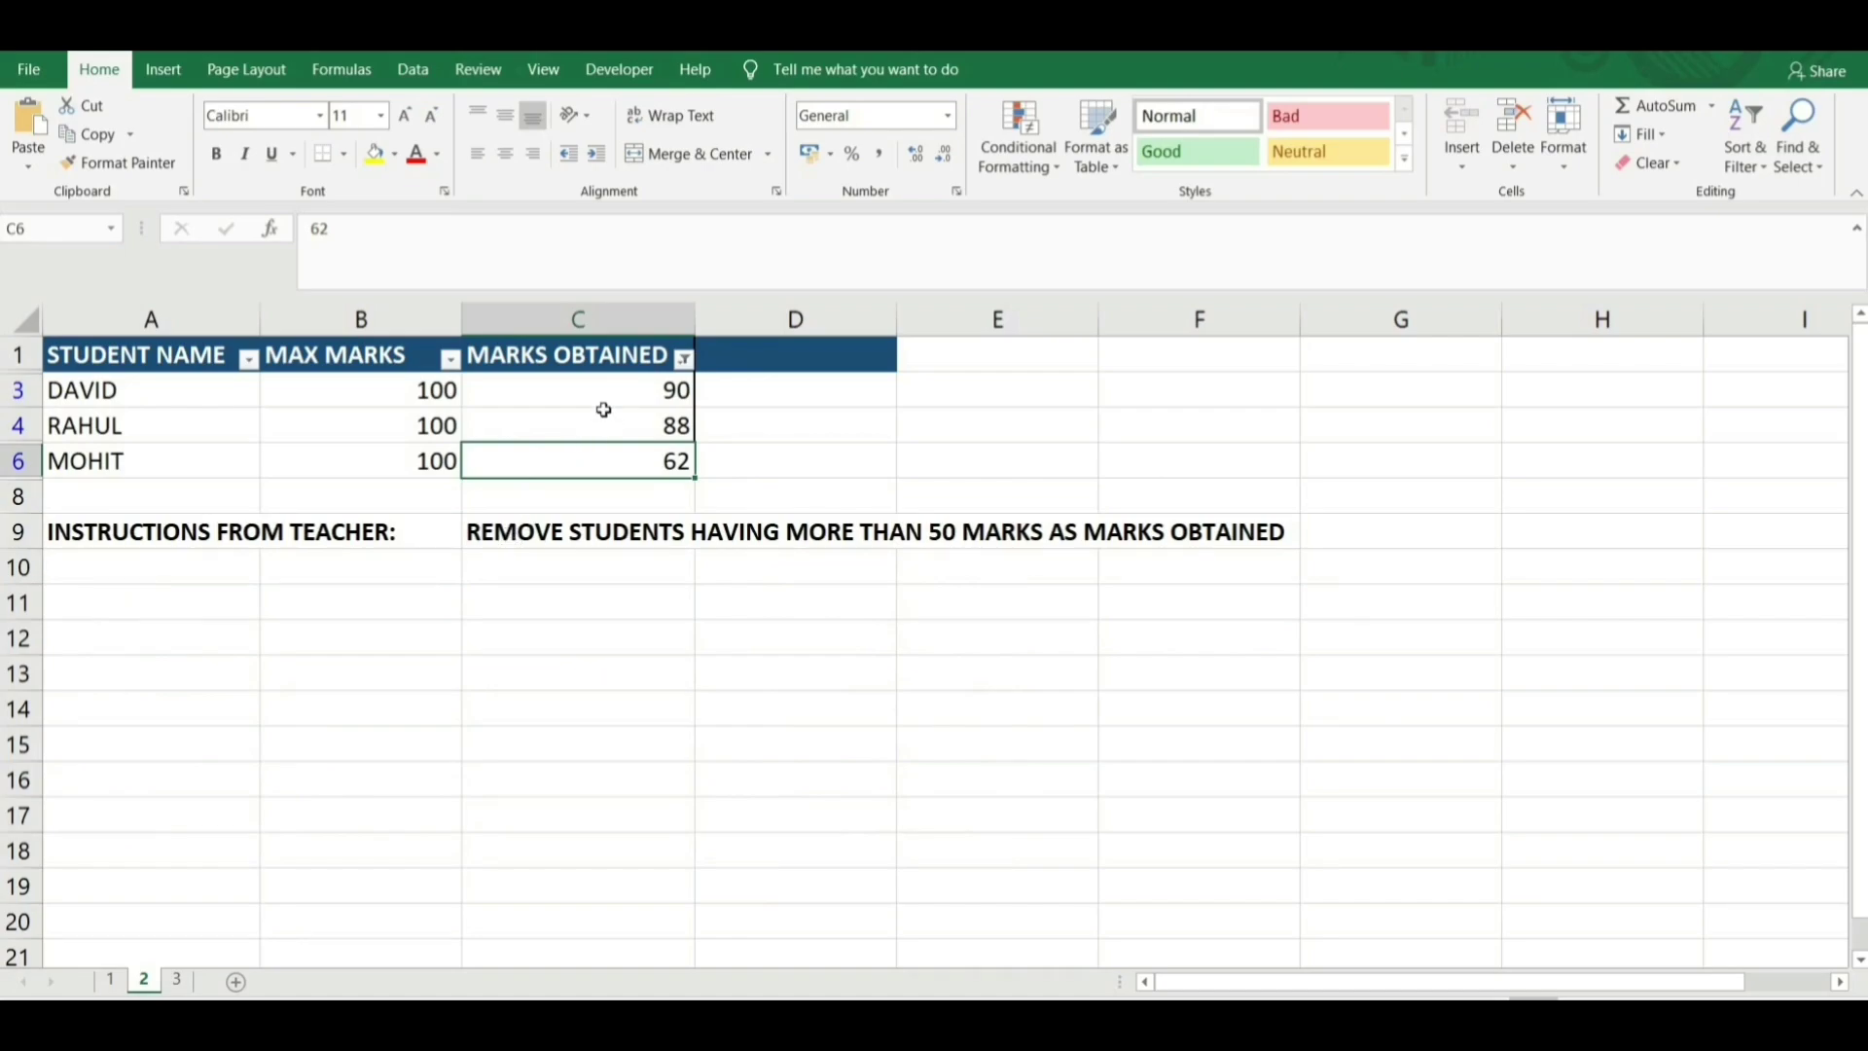
Delete the entire rows of the visible filtered students with marks 90, 88 and 62.
left_click_drag(611, 388, 612, 466)
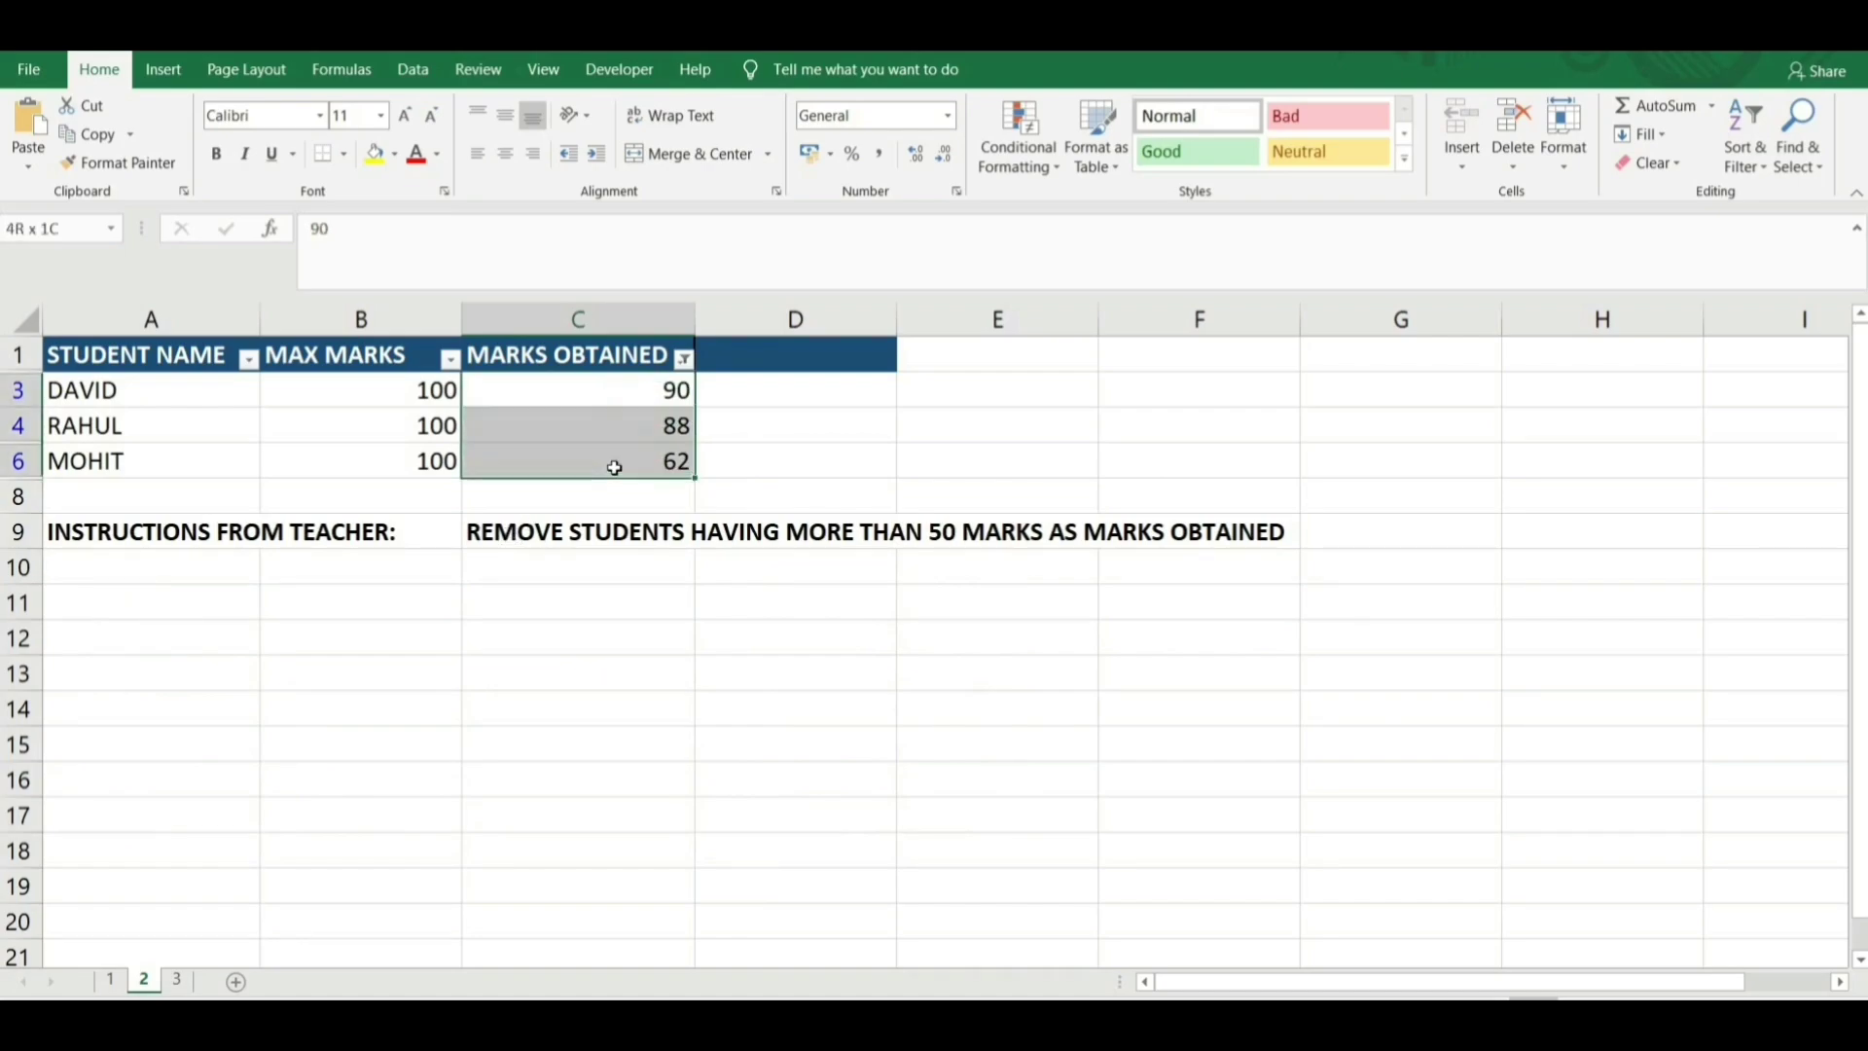
right_click(569, 432)
key("Escape")
key("F5")
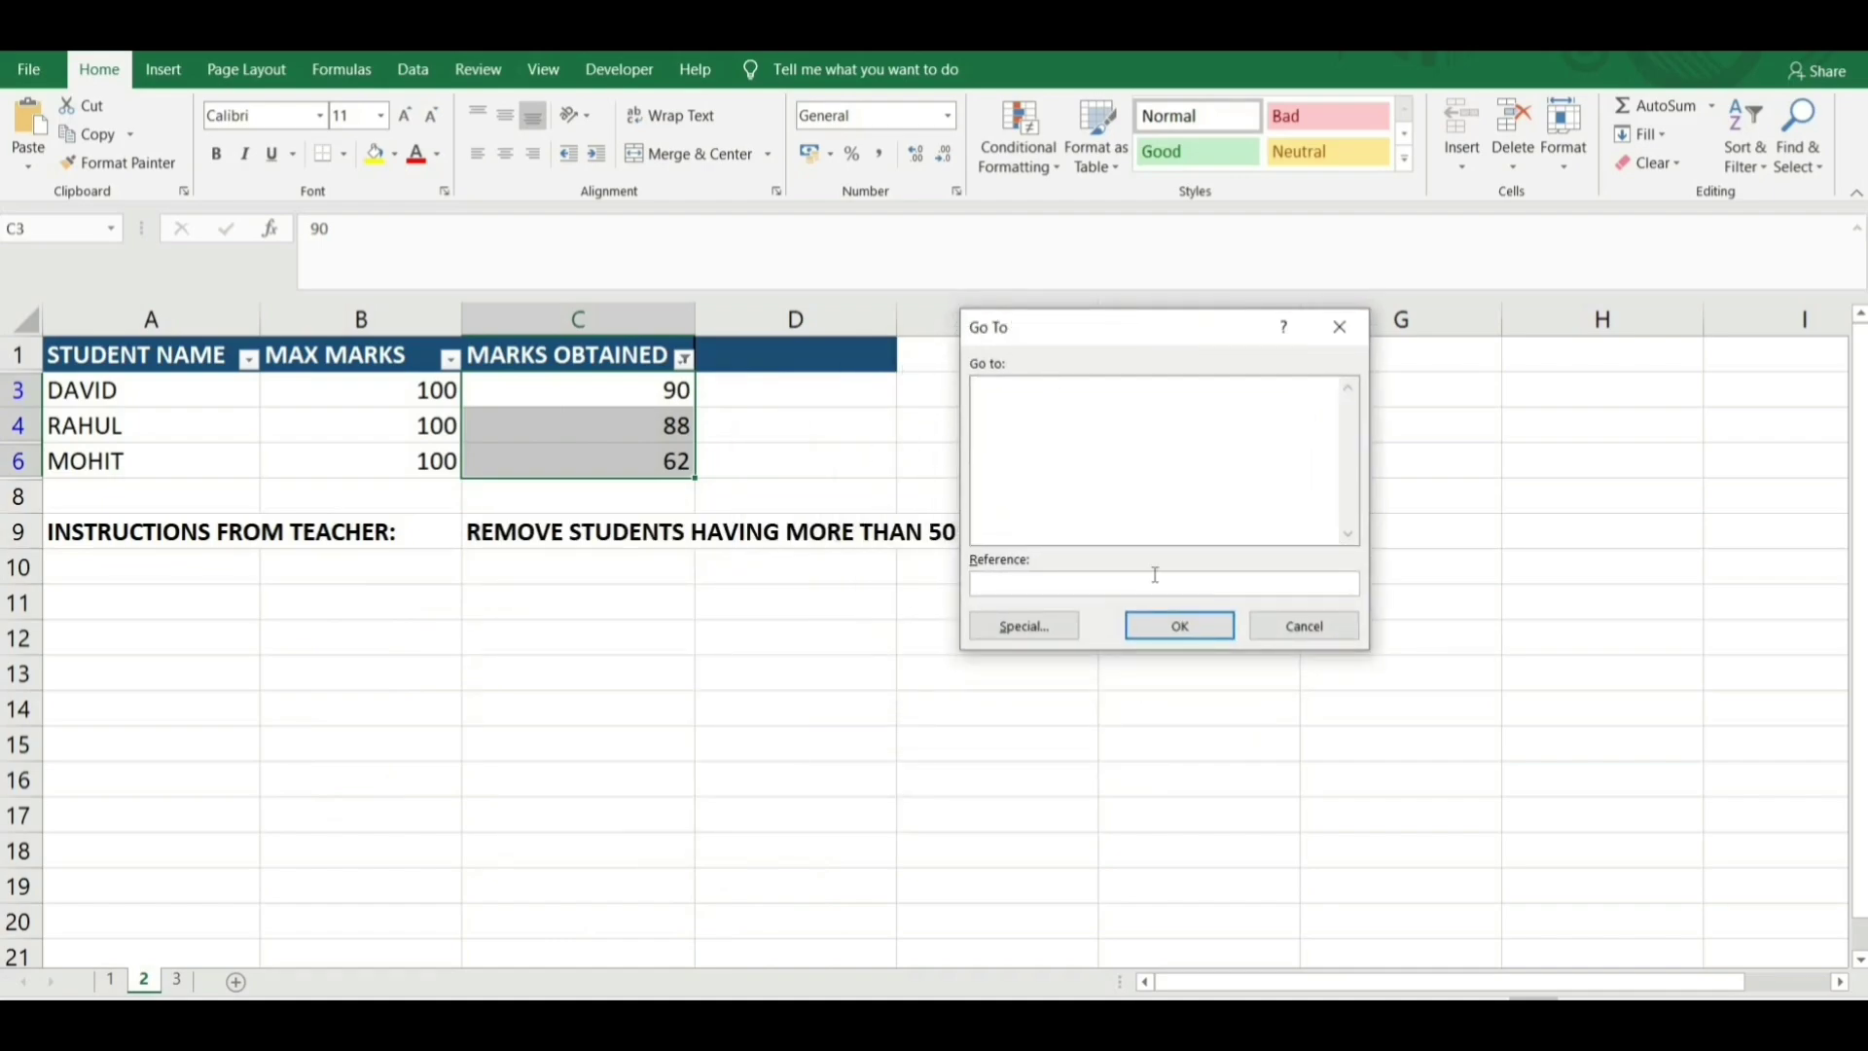
left_click(1031, 628)
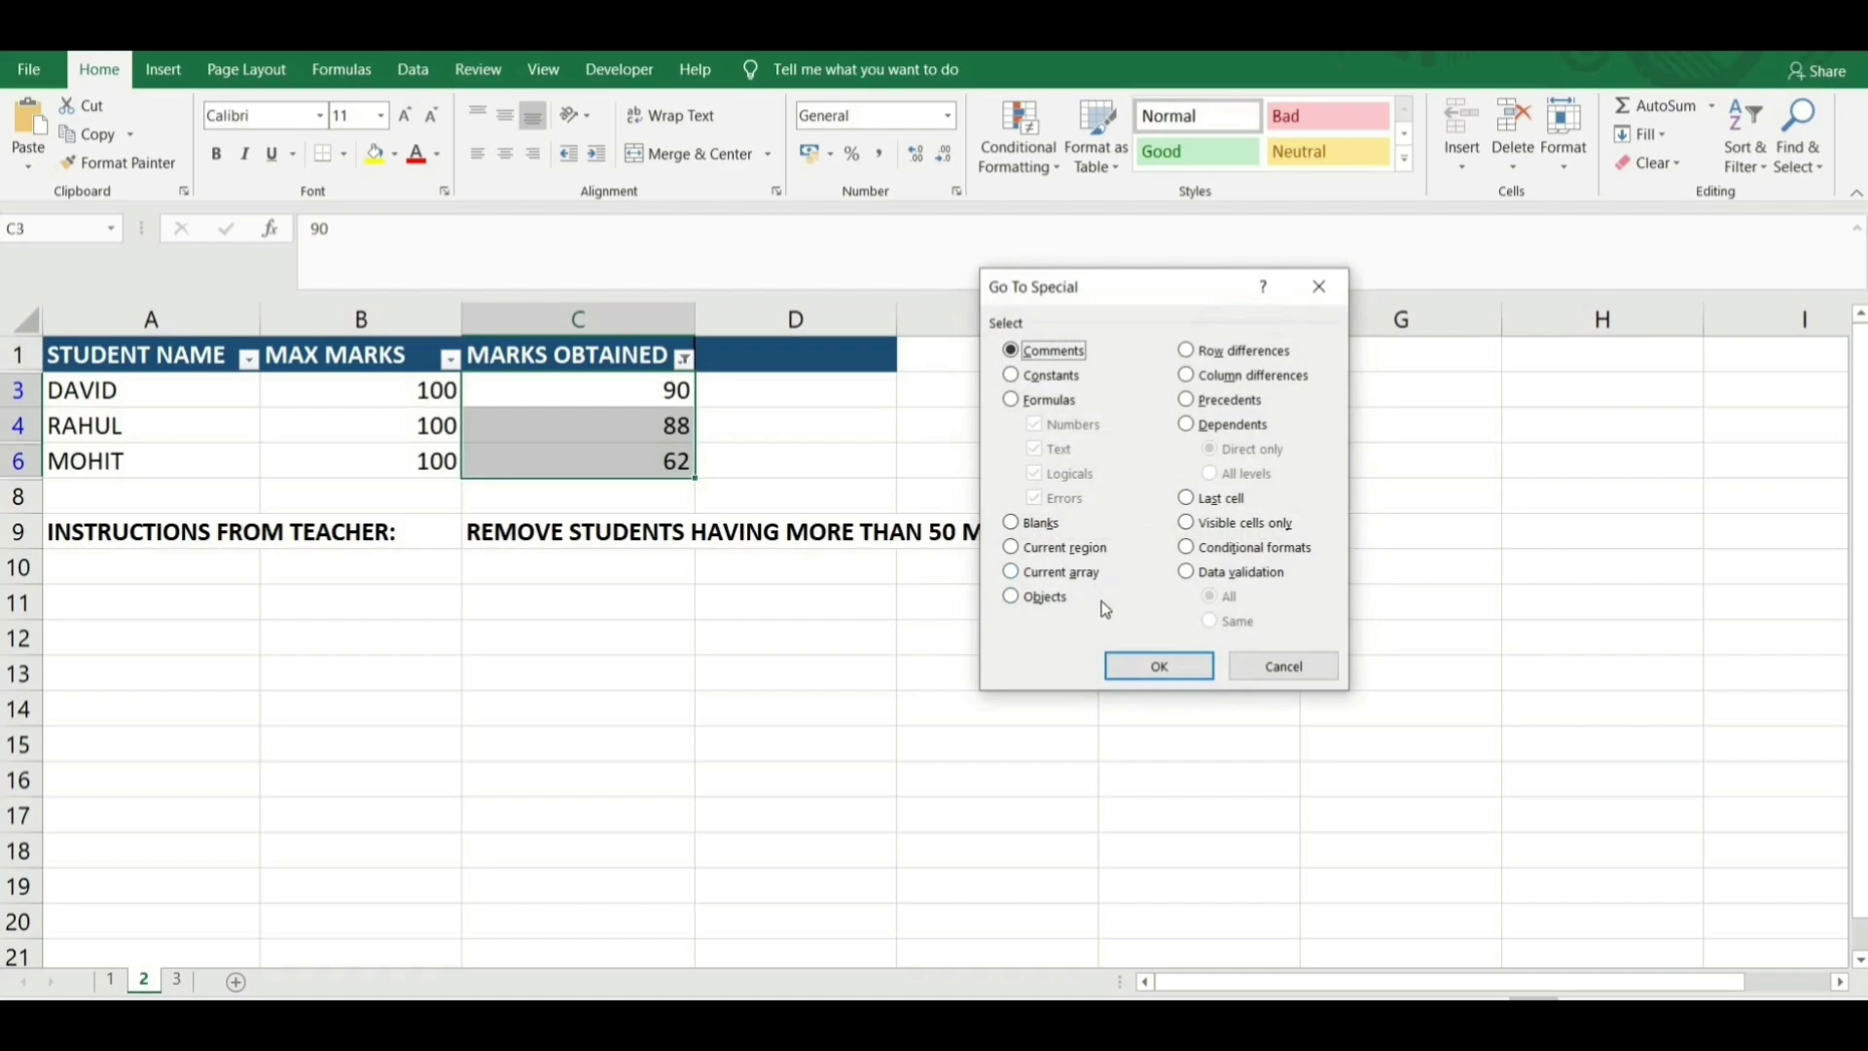
key("alt+y")
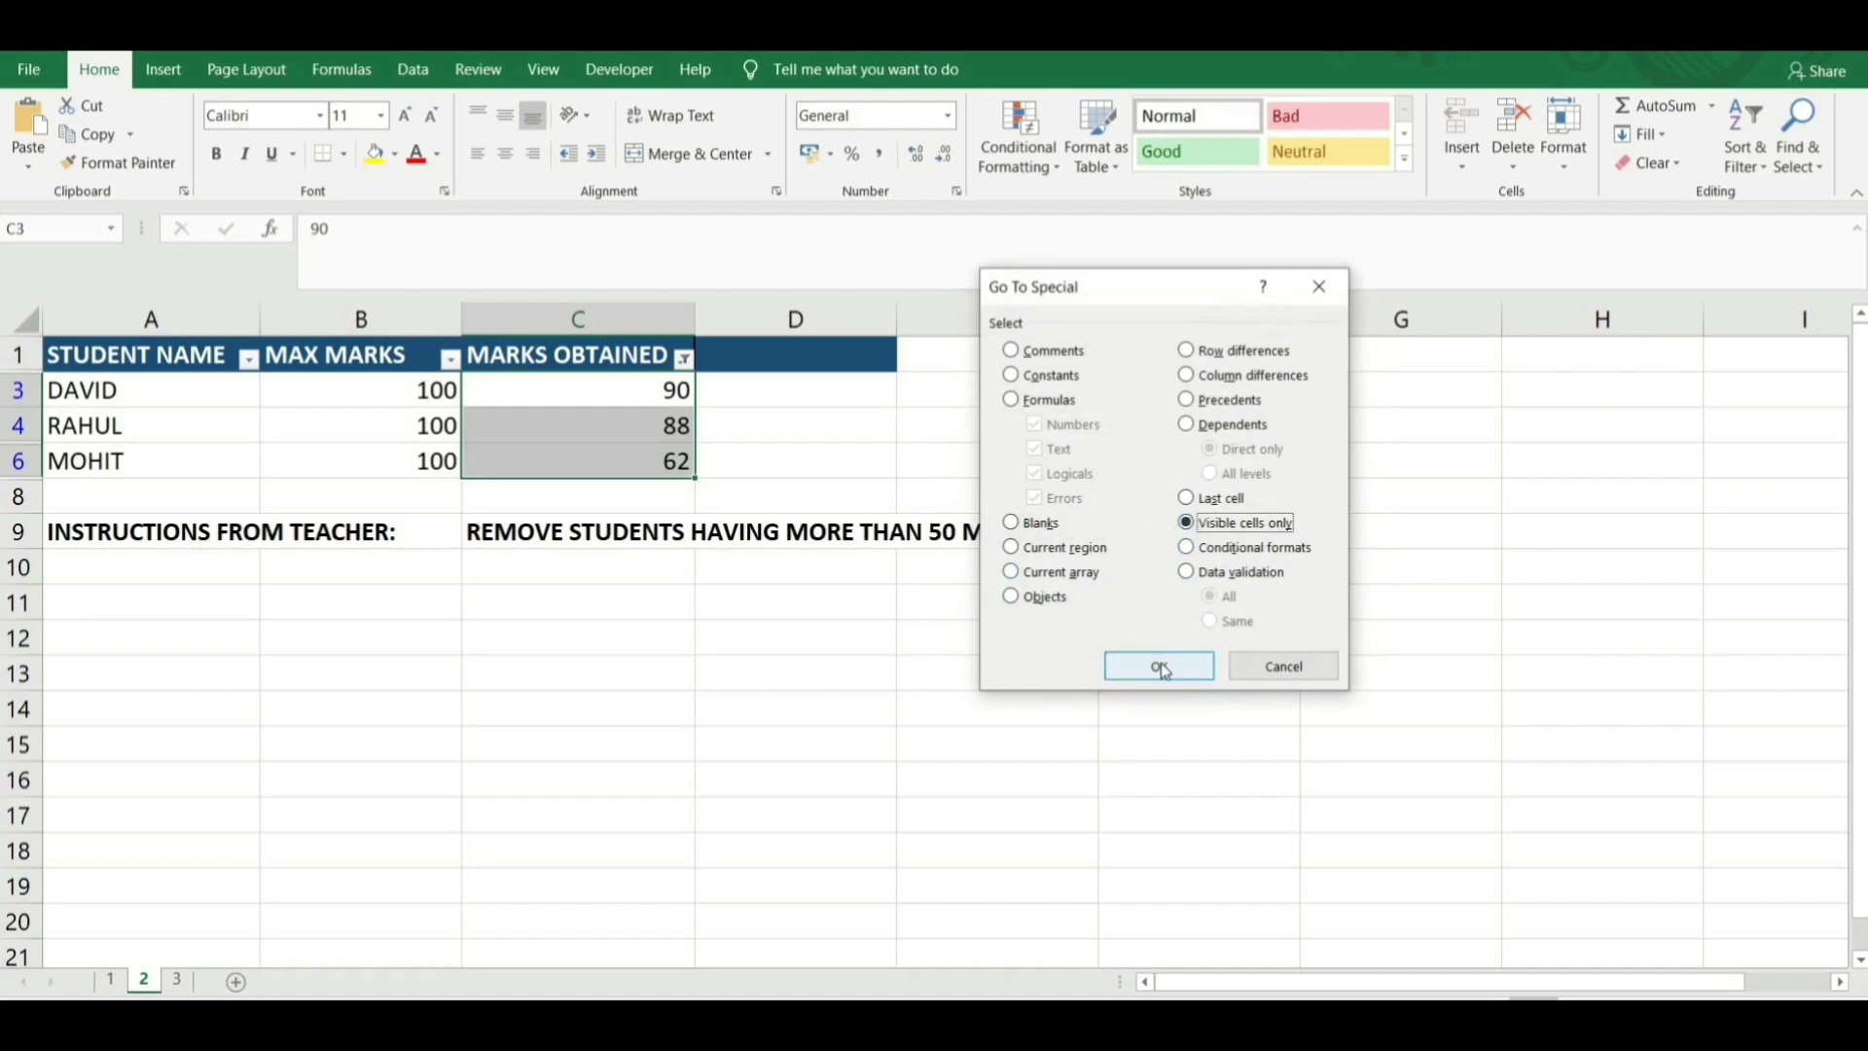
left_click(1160, 668)
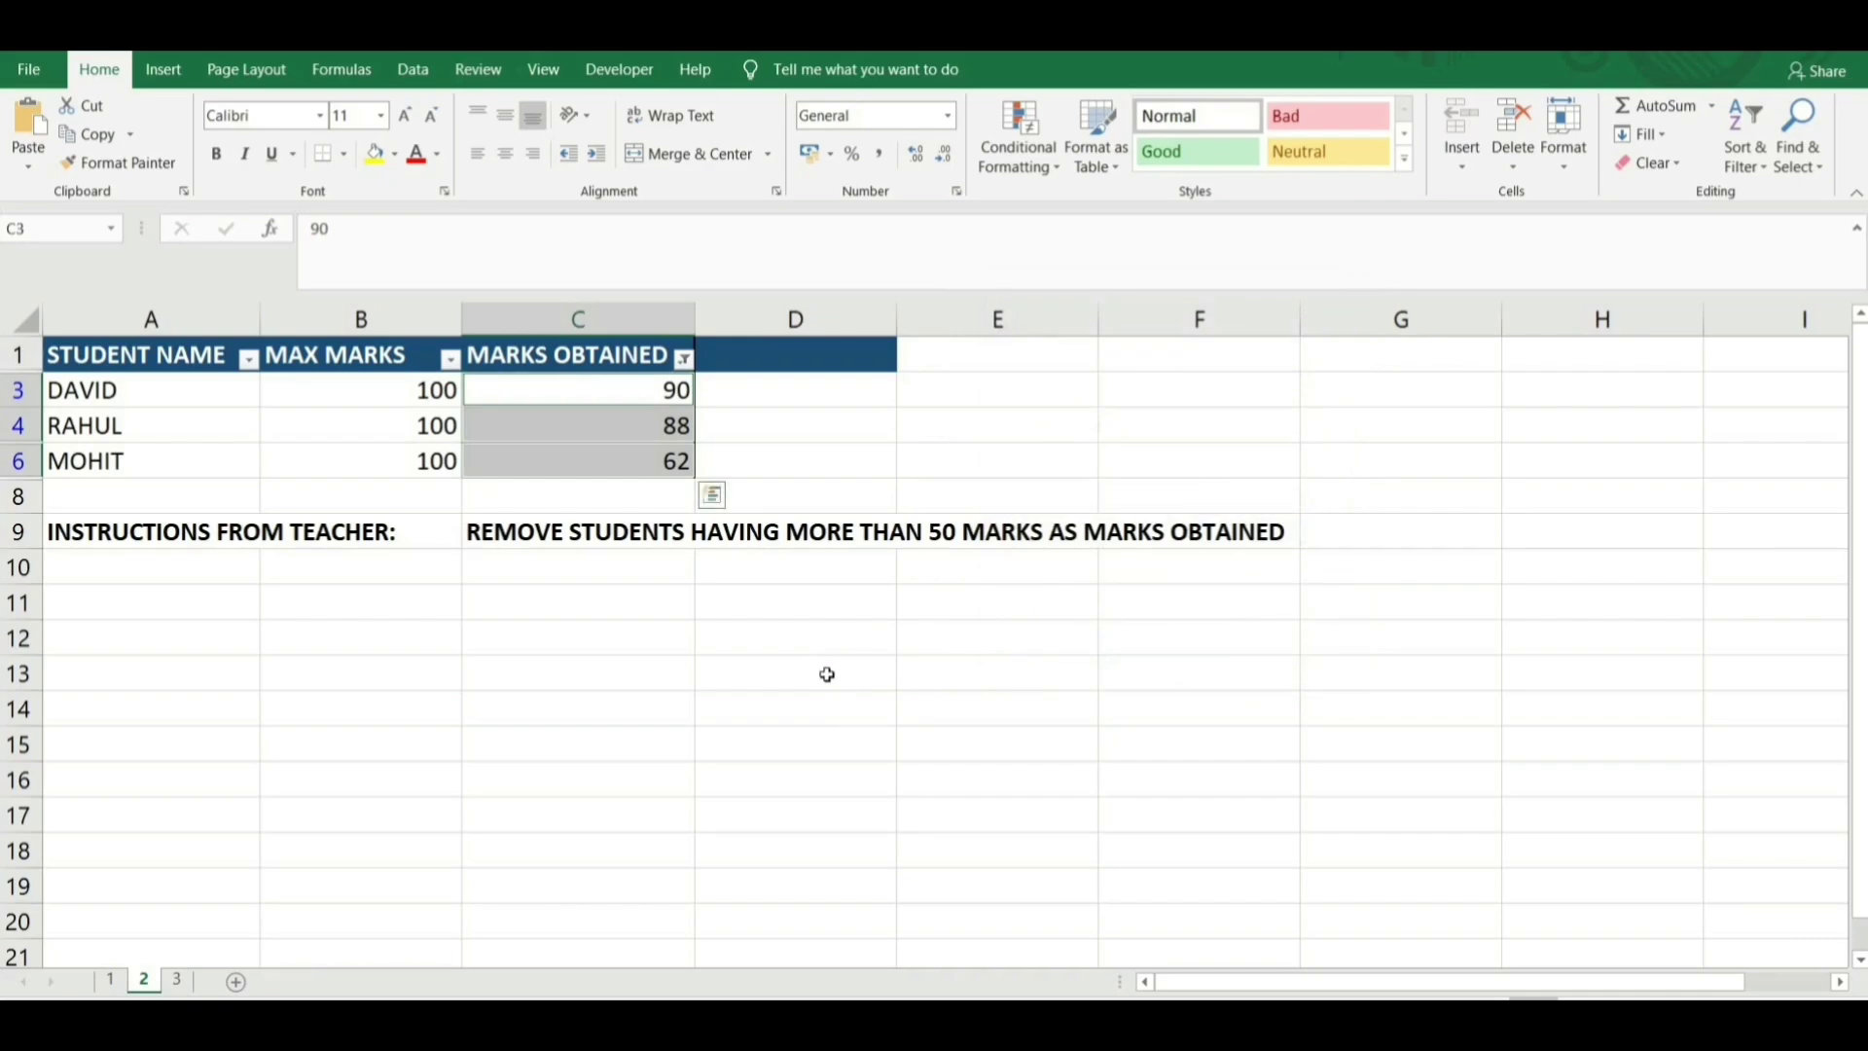
key("shift+F10")
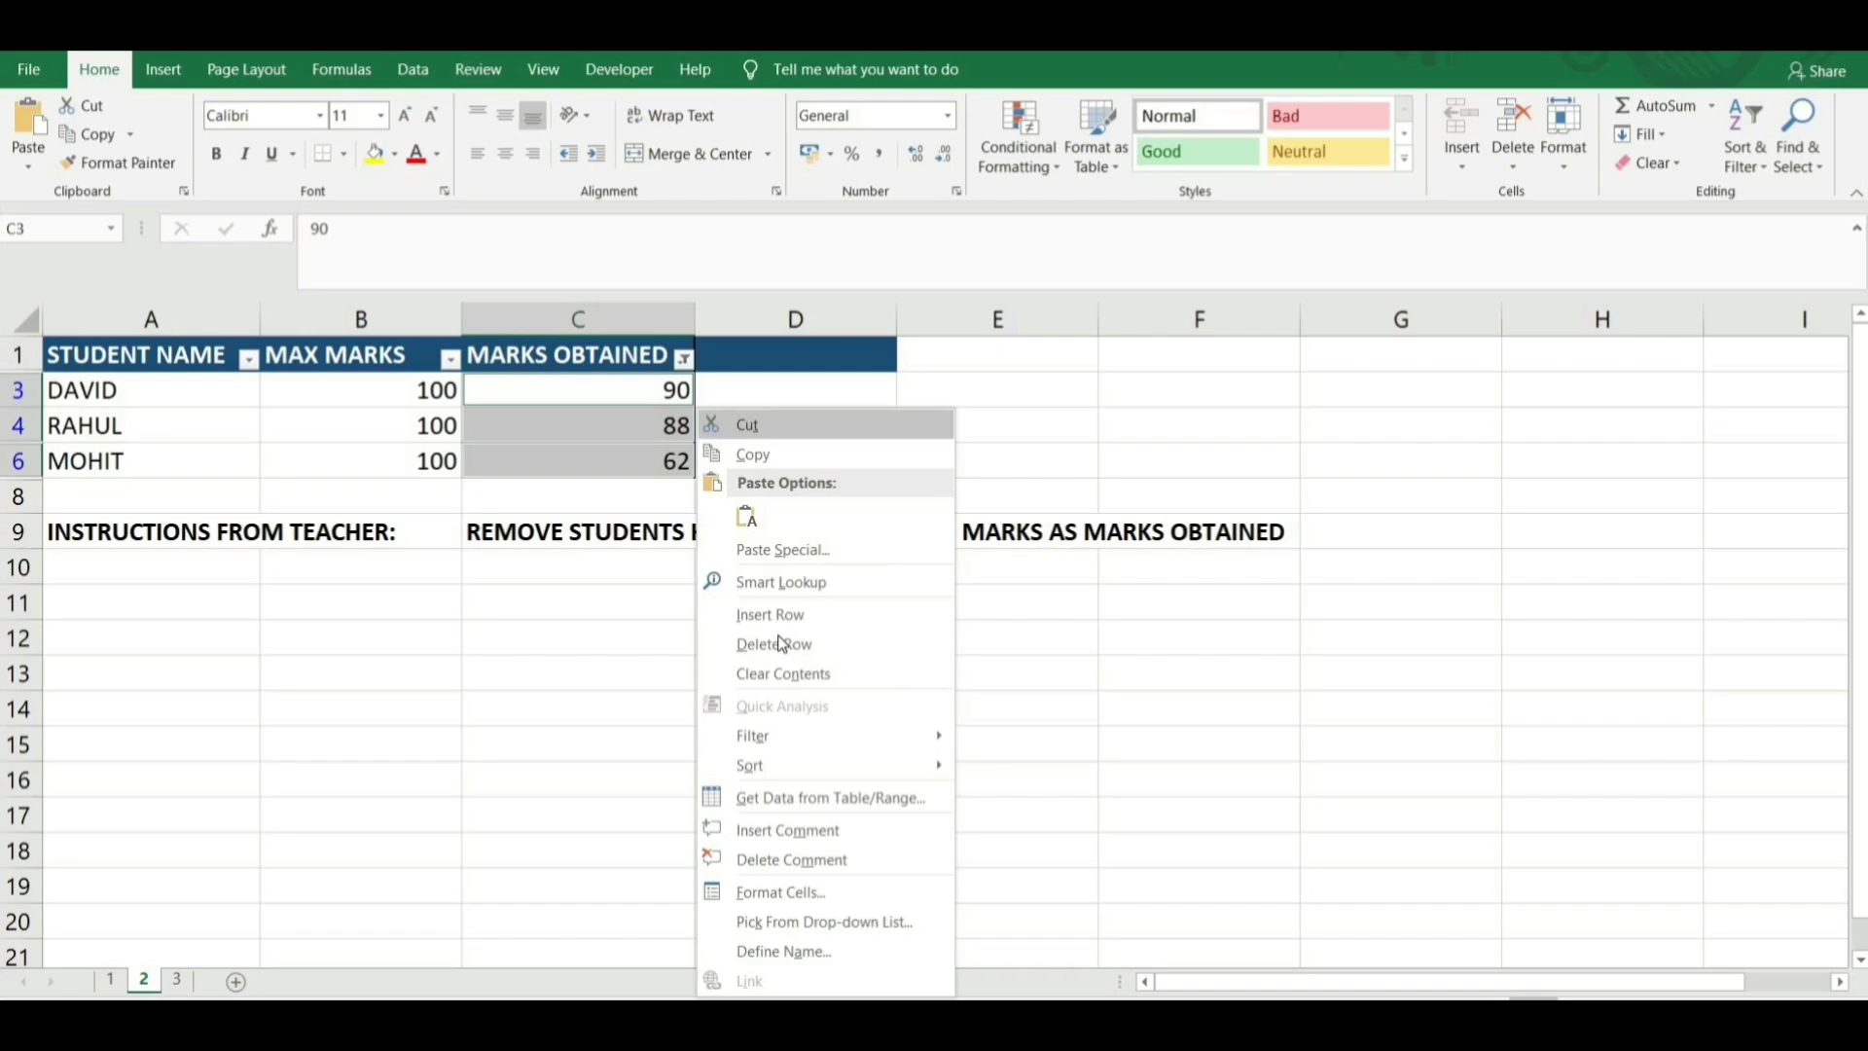
left_click(790, 659)
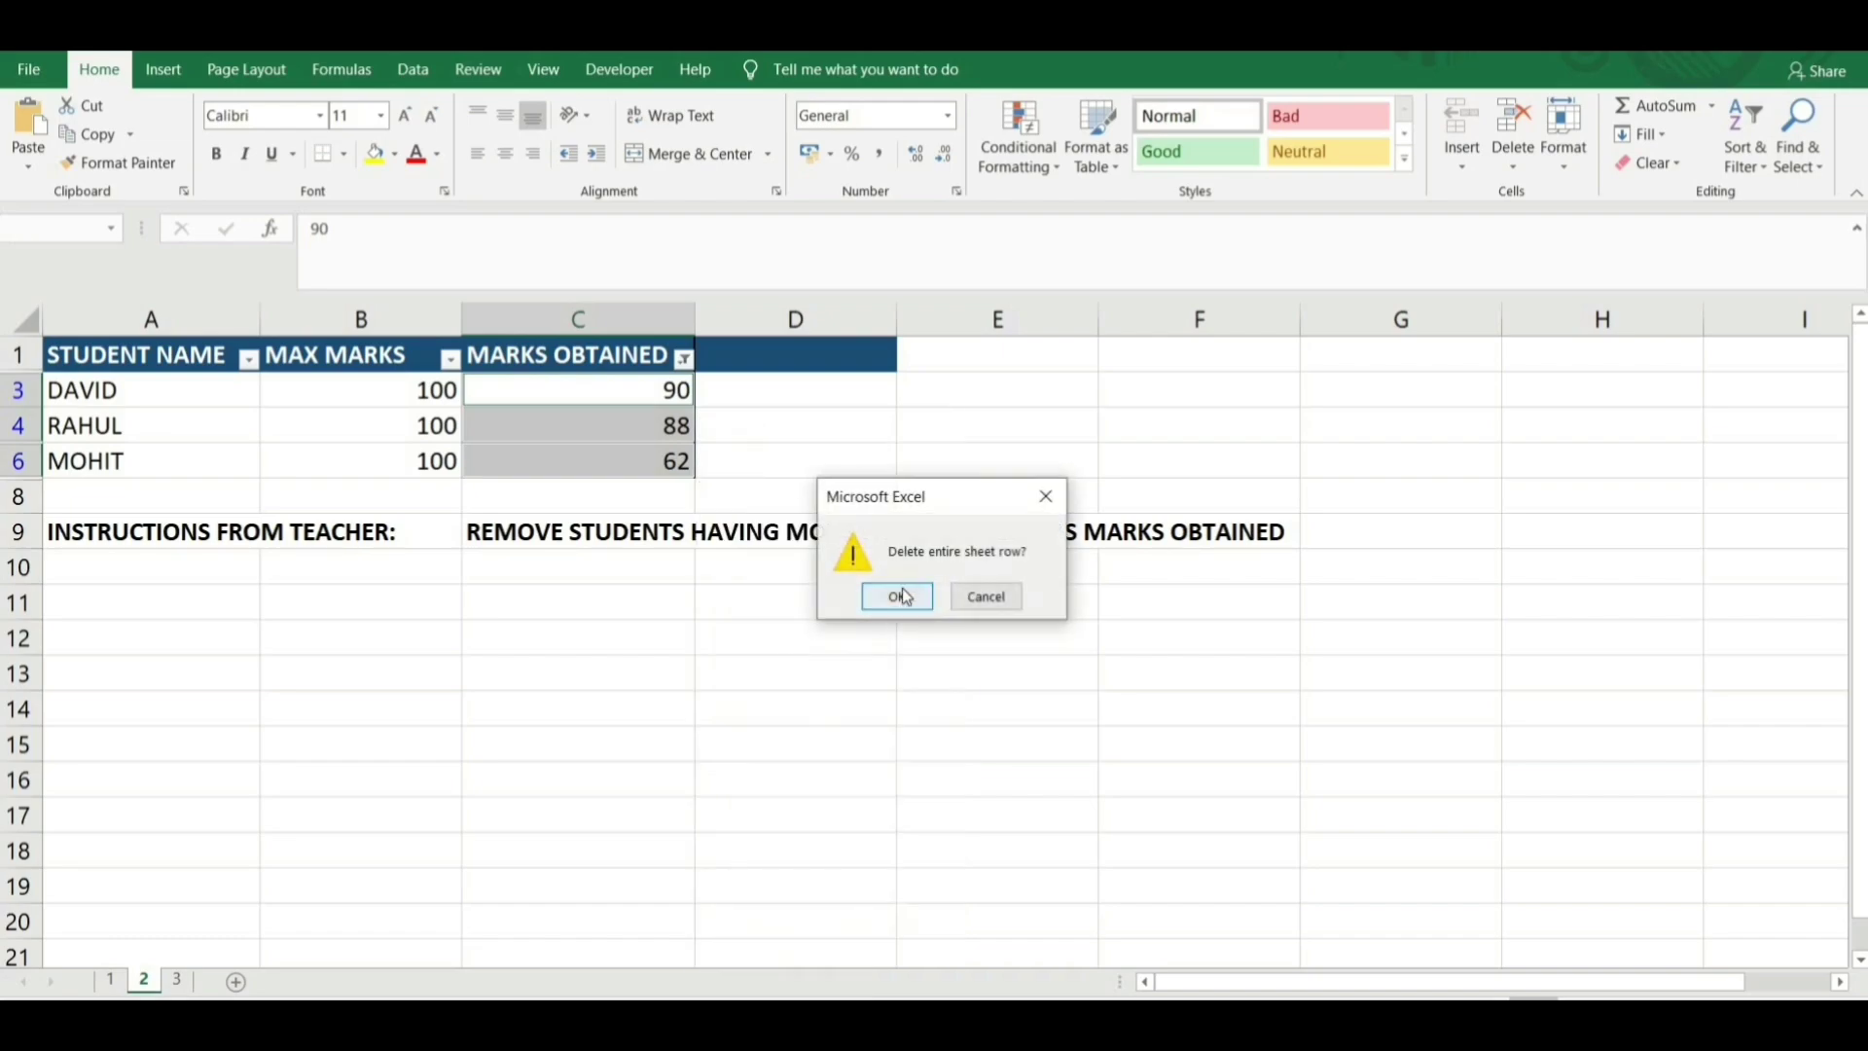
left_click(891, 603)
Clear the table filter and select the remaining marks 26, 22 and 32.
left_click(133, 351)
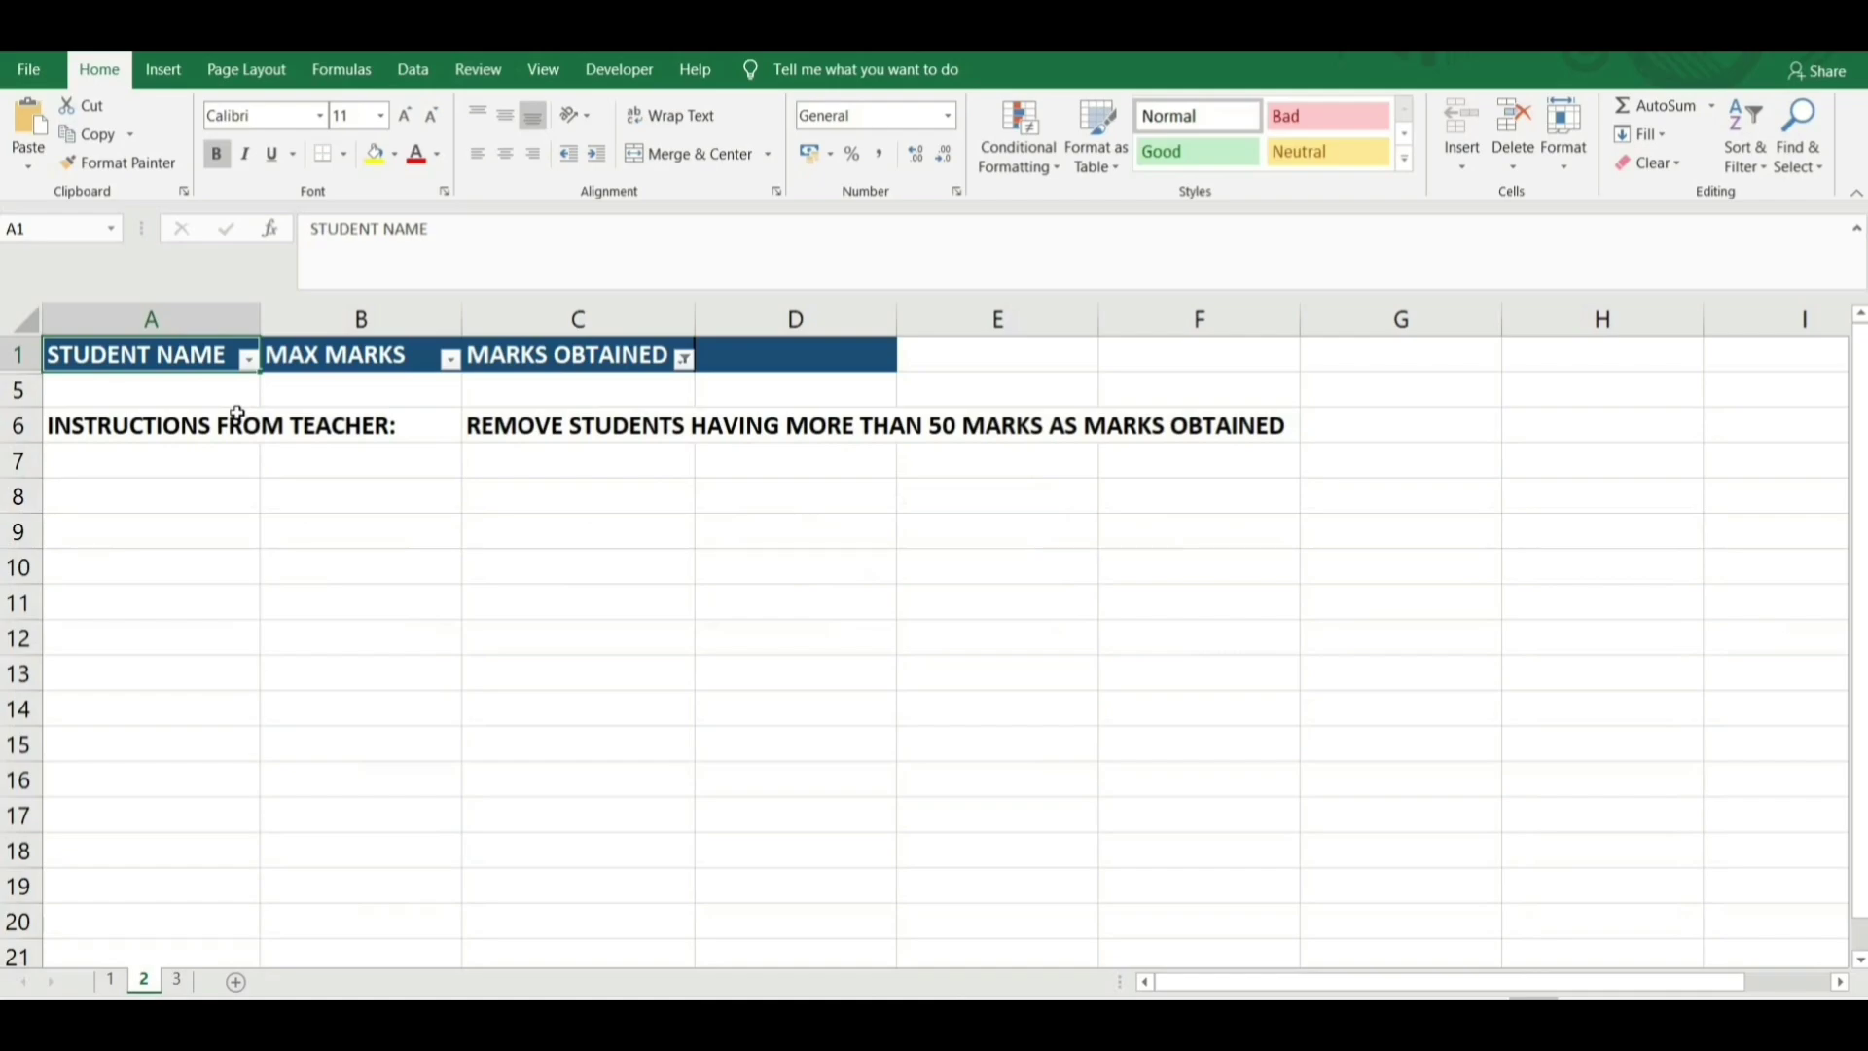
key("shift+Right")
key("shift+Right")
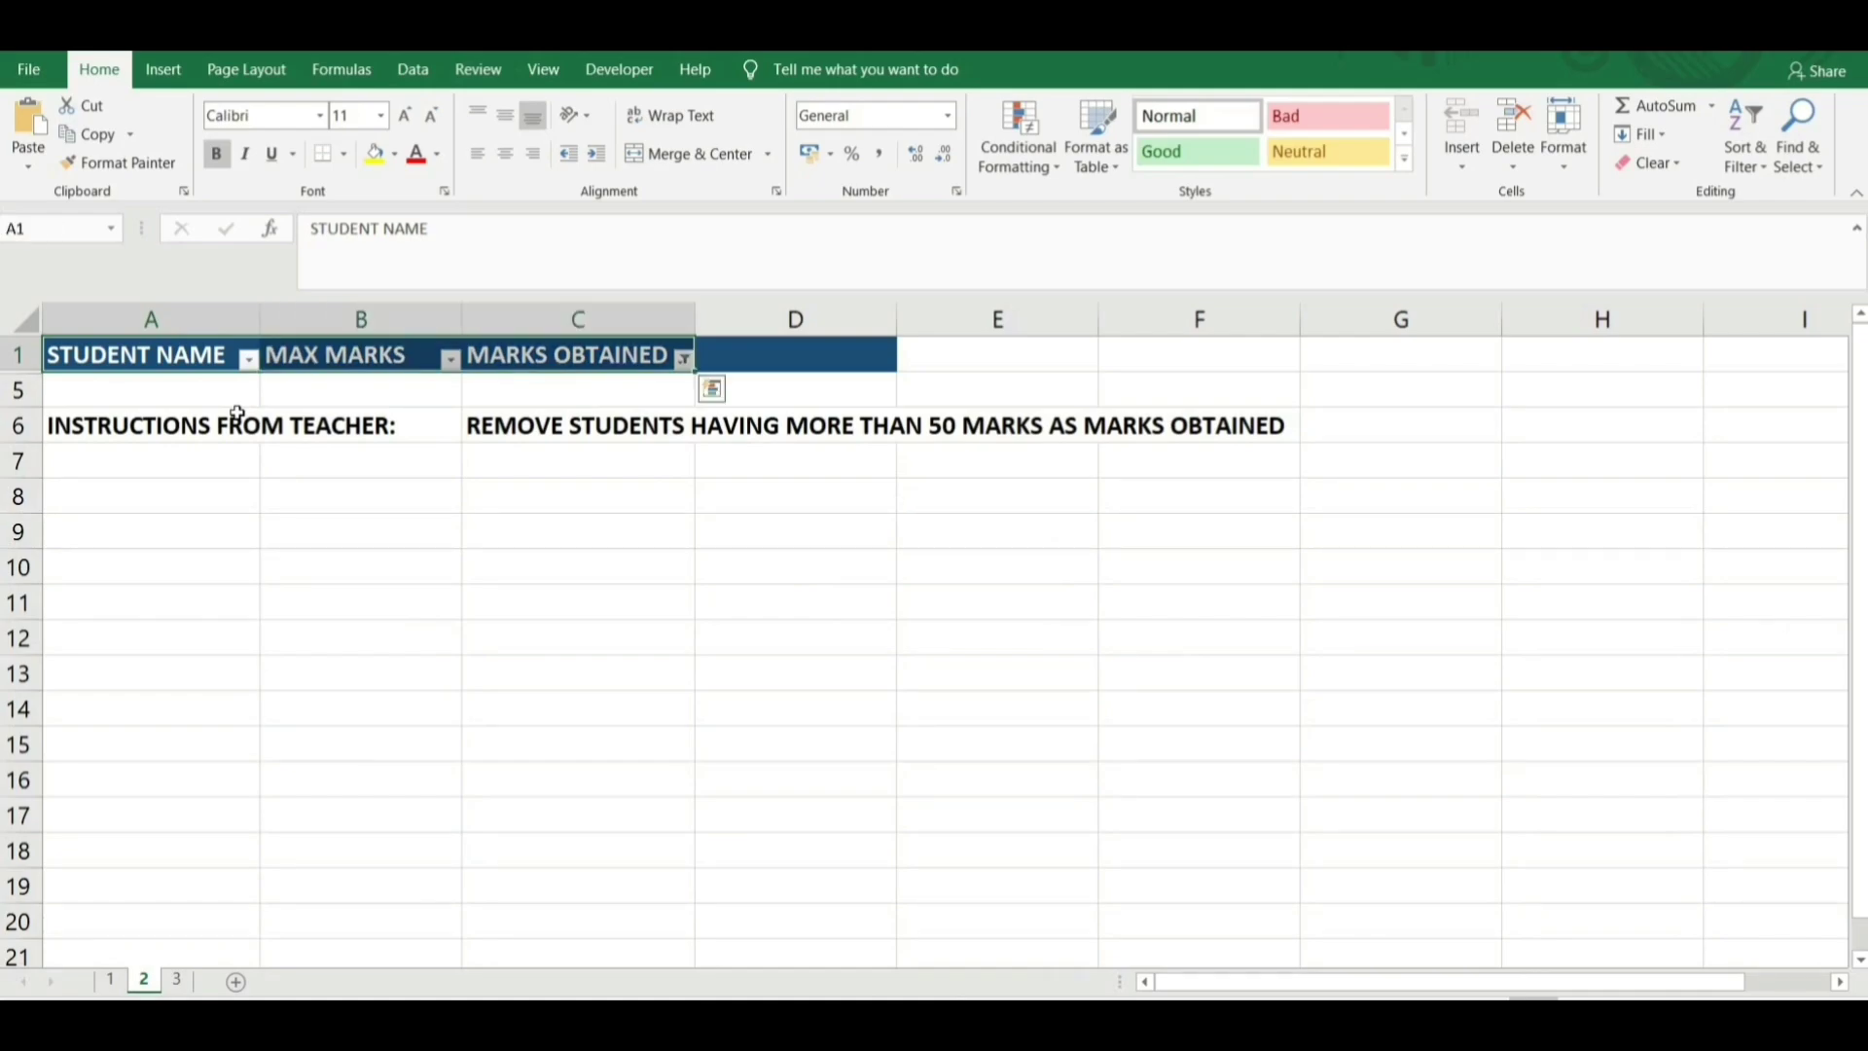
key("ctrl+shift+l")
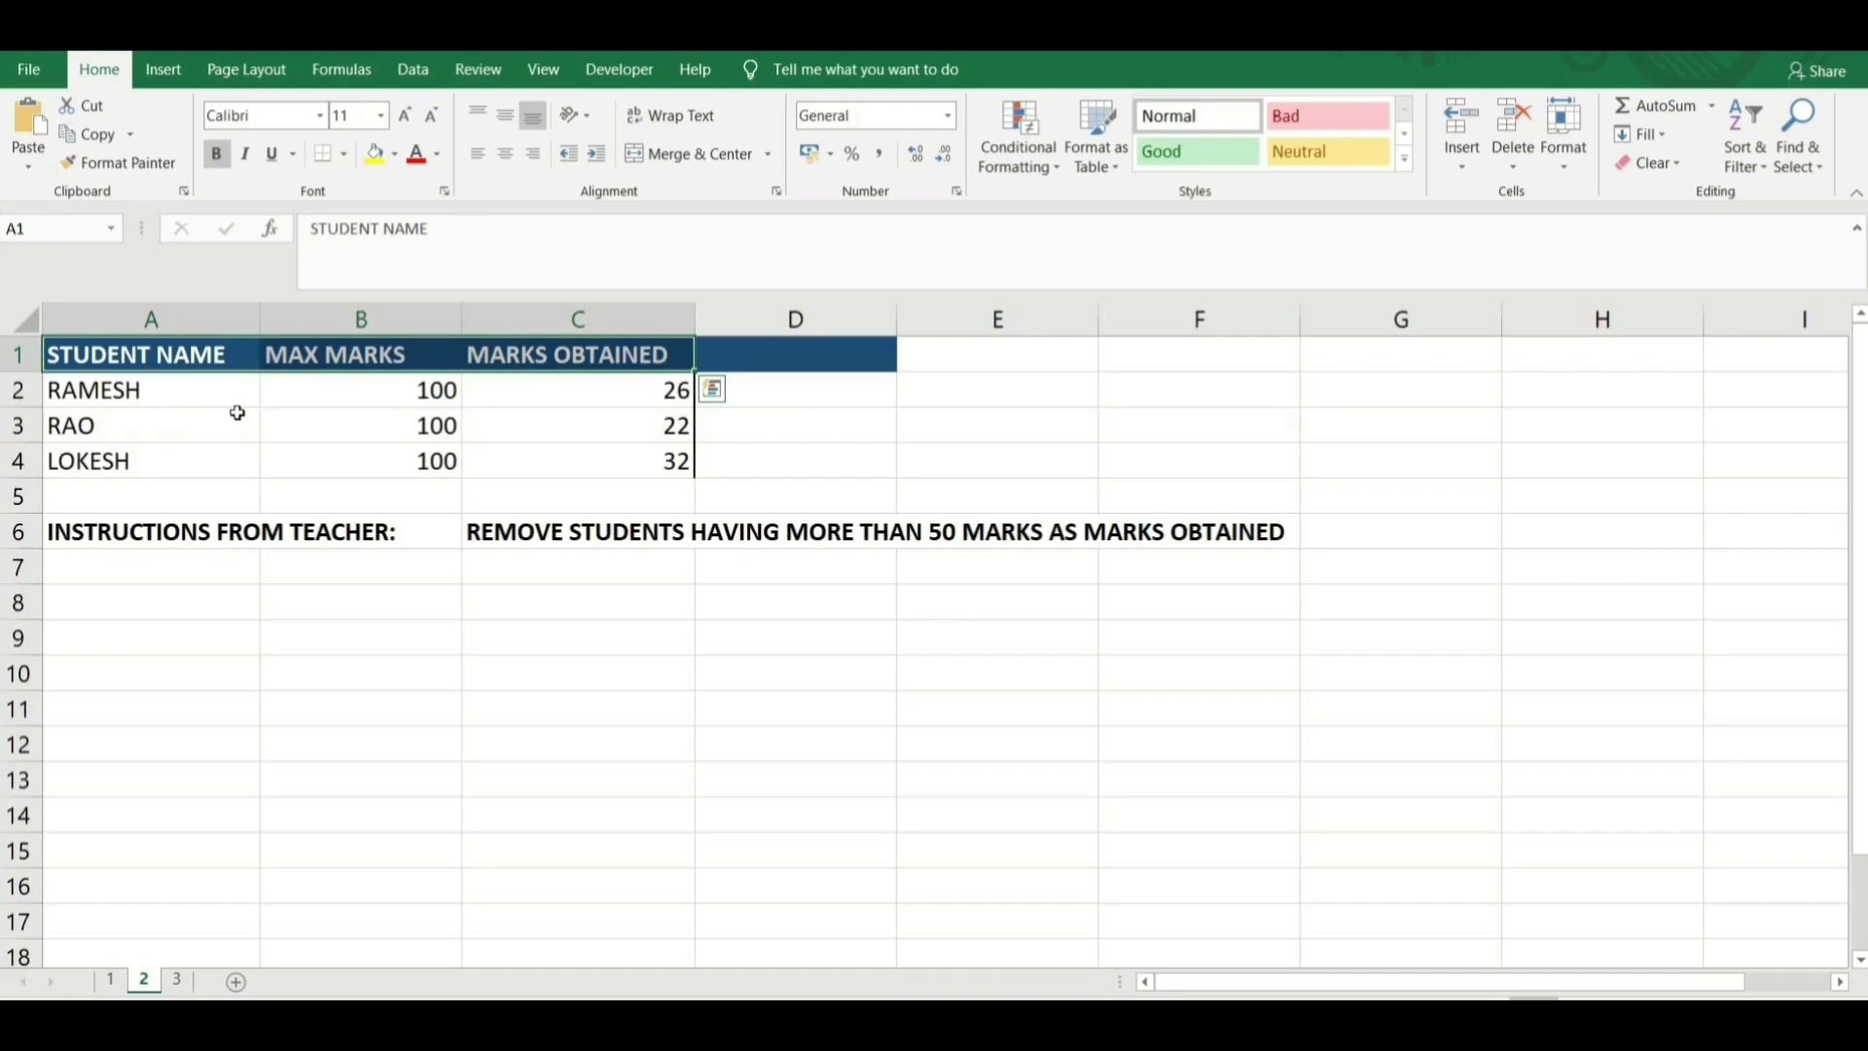
left_click(570, 401)
left_click_drag(570, 400, 575, 463)
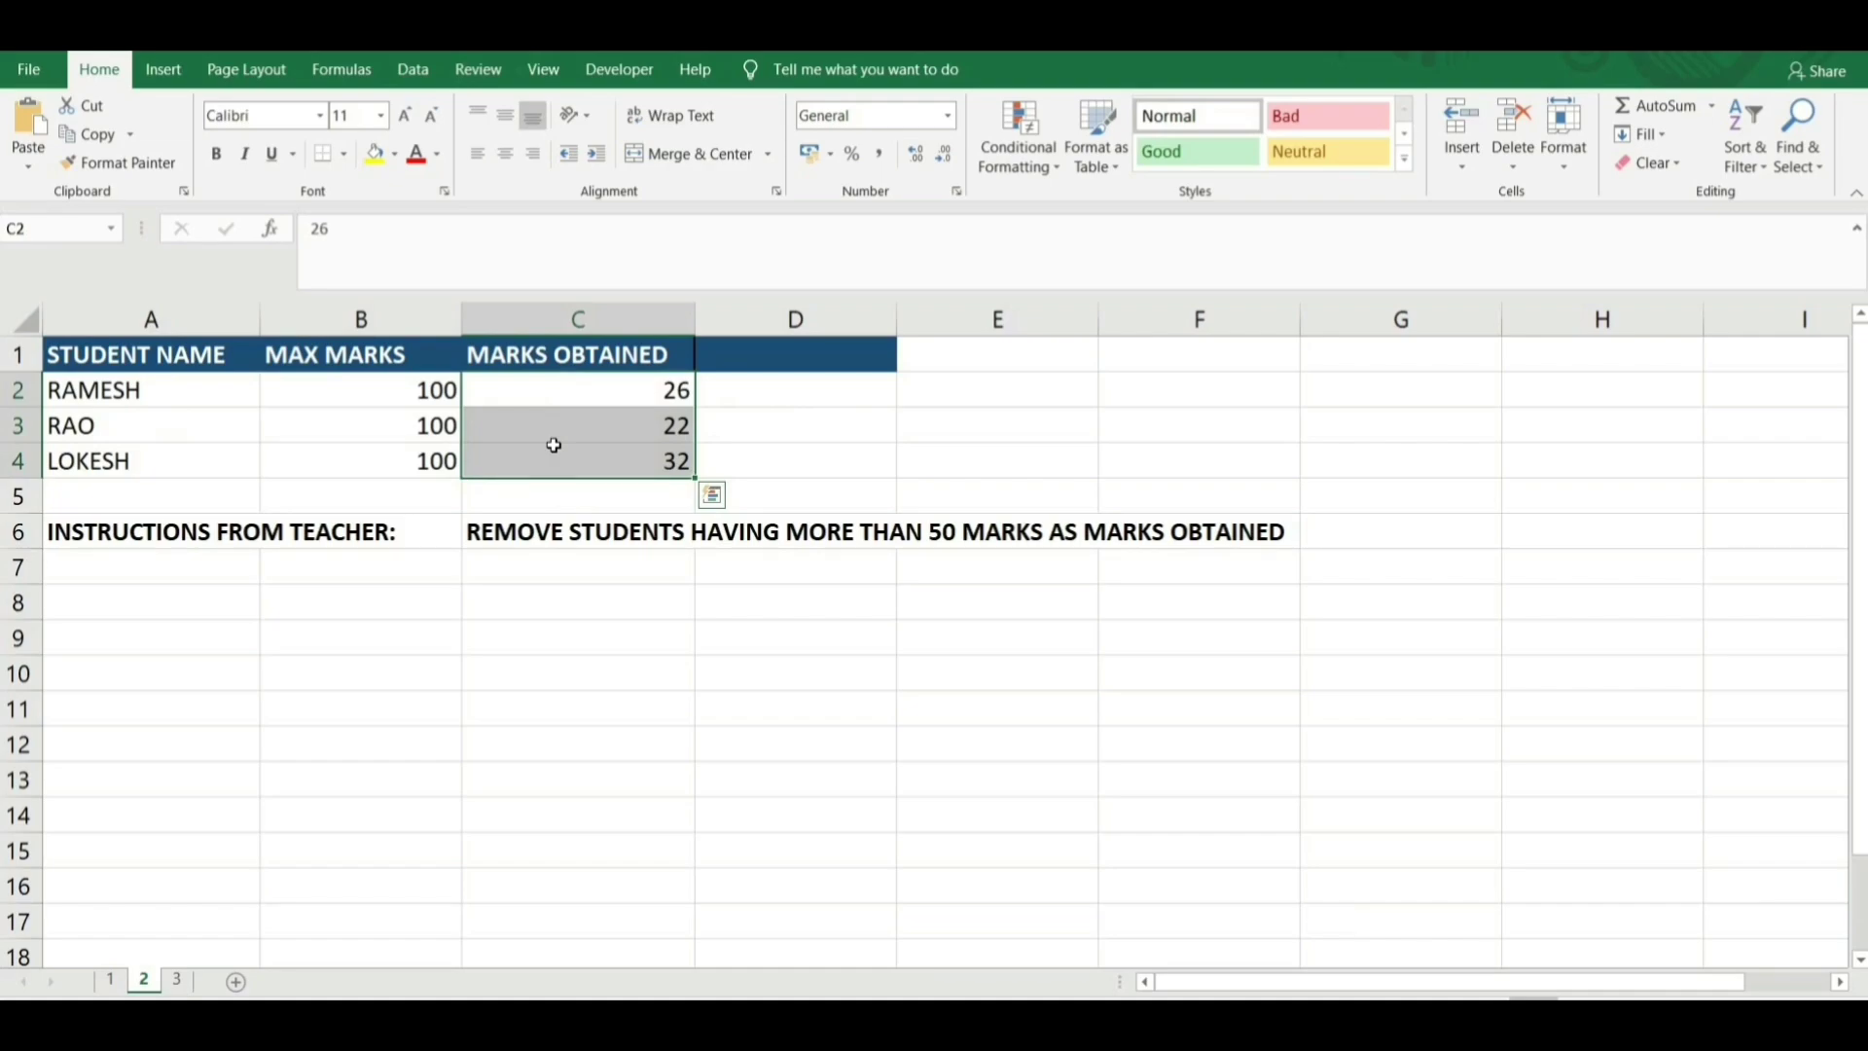
left_click(554, 445)
Cancel a Go To Special visible-cells selection and return to sheet 3's bill.
key("F5")
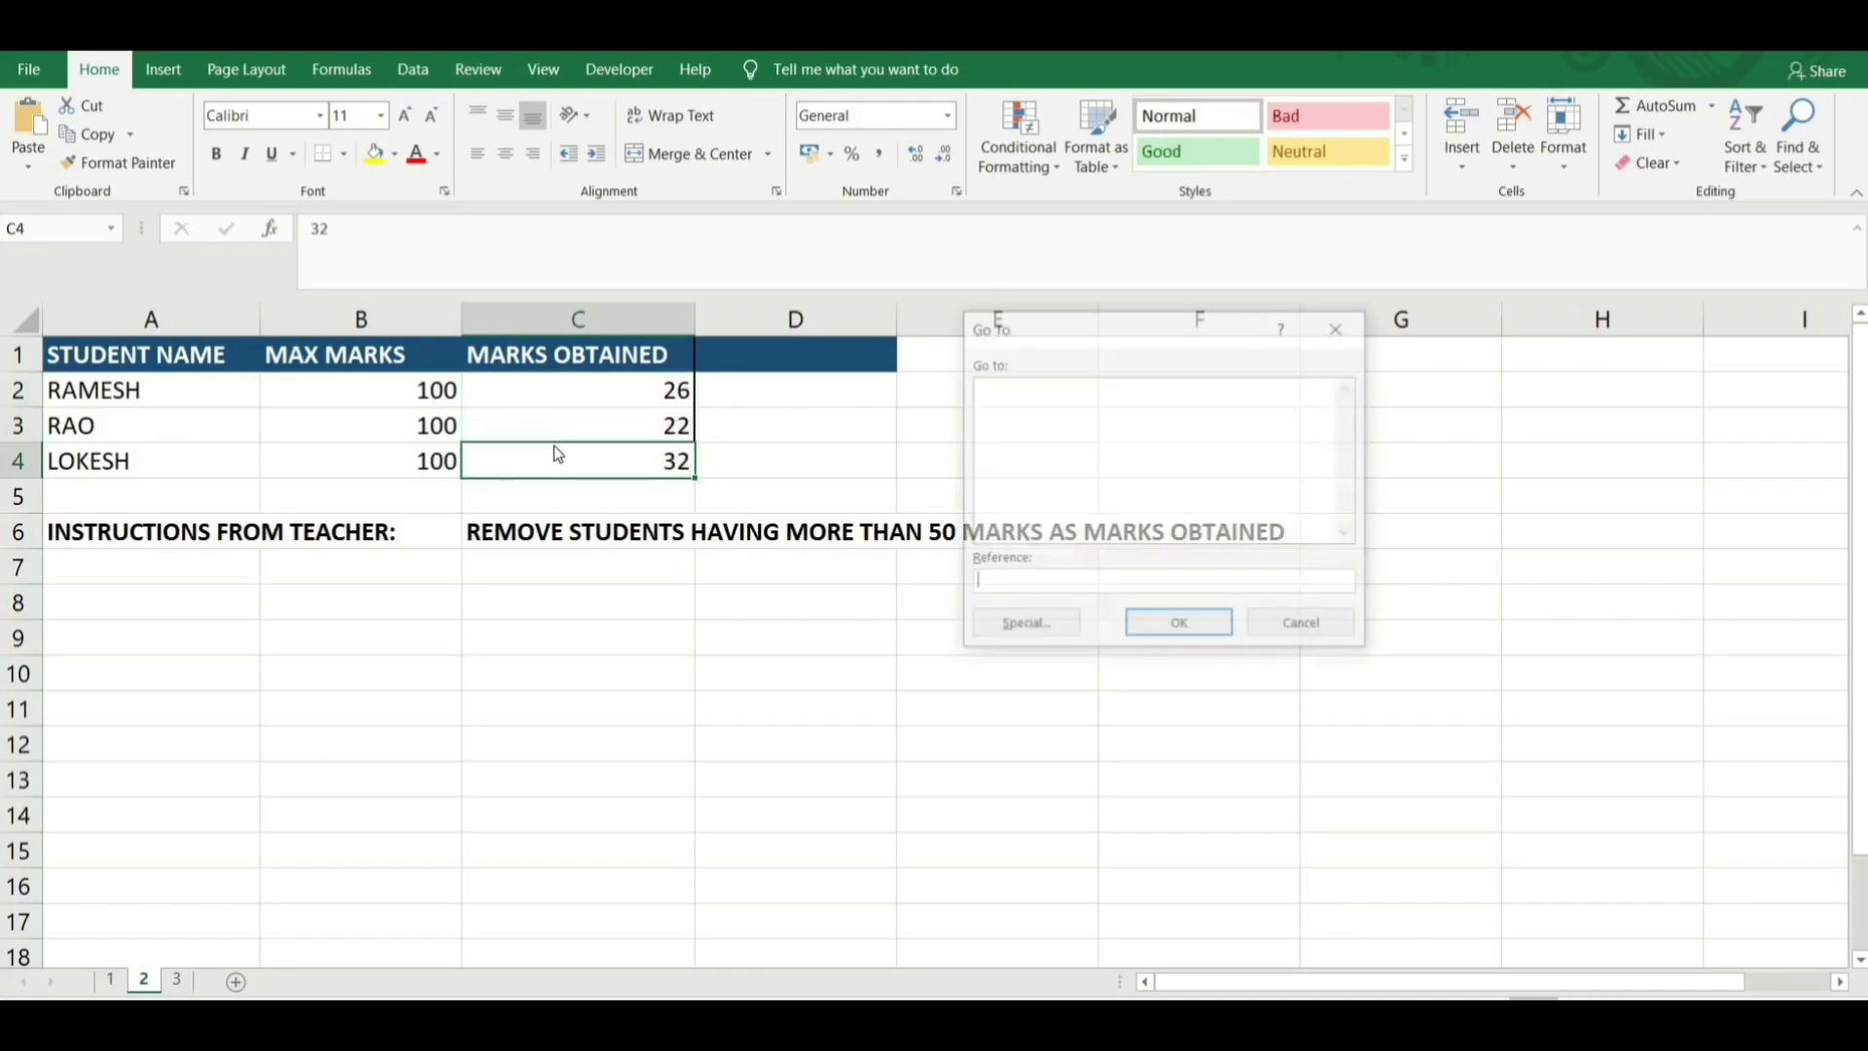
left_click(1023, 626)
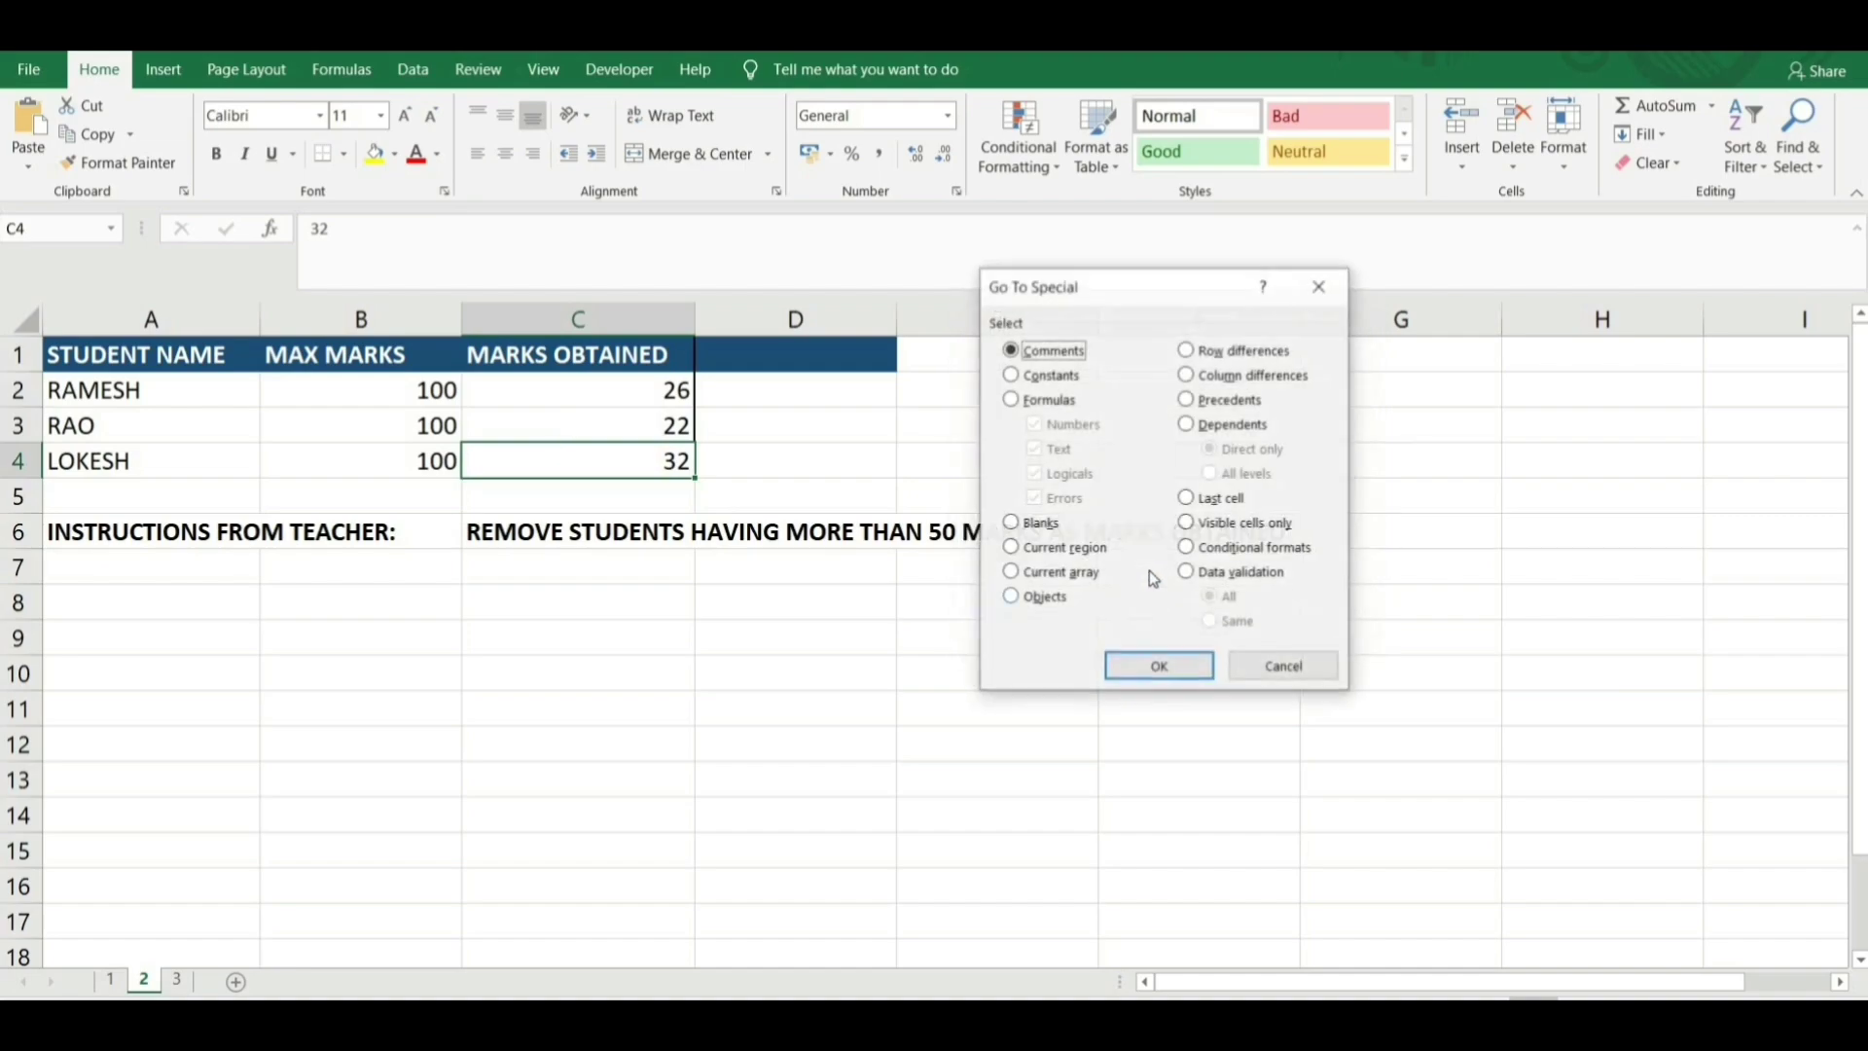
left_click(1230, 525)
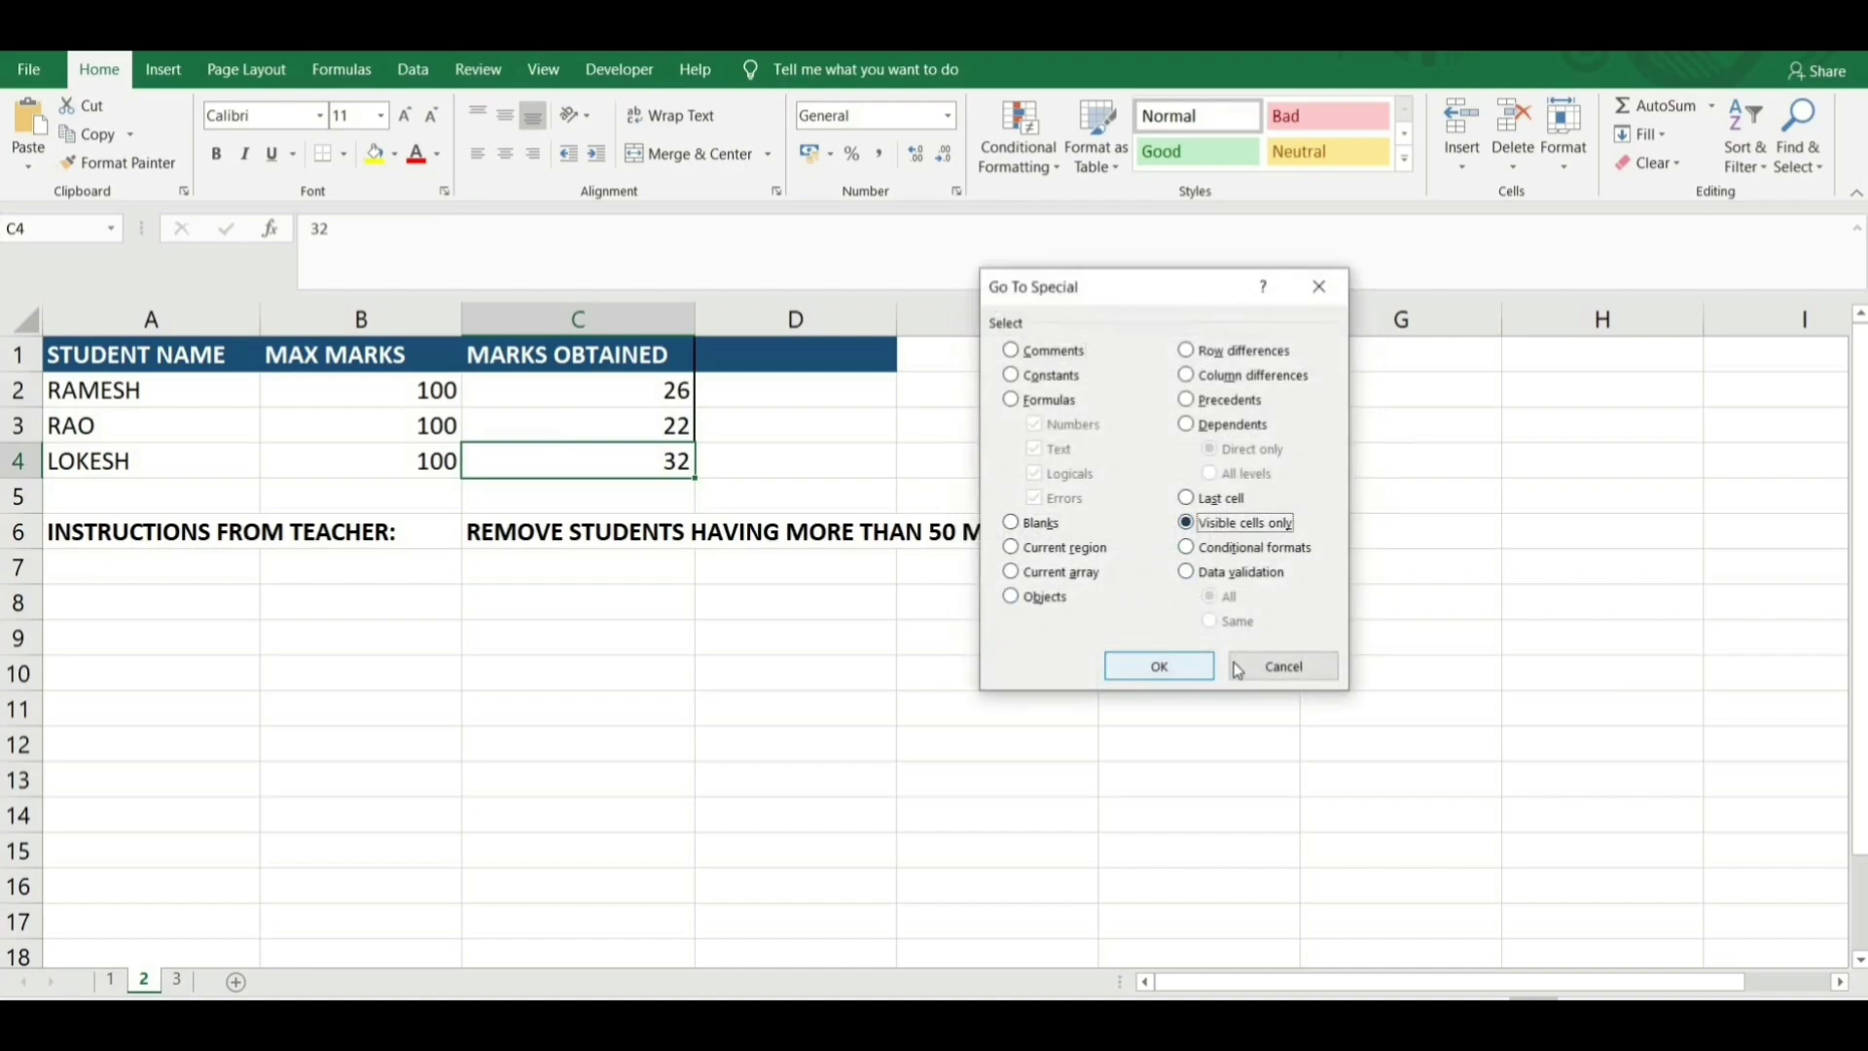
left_click(1282, 673)
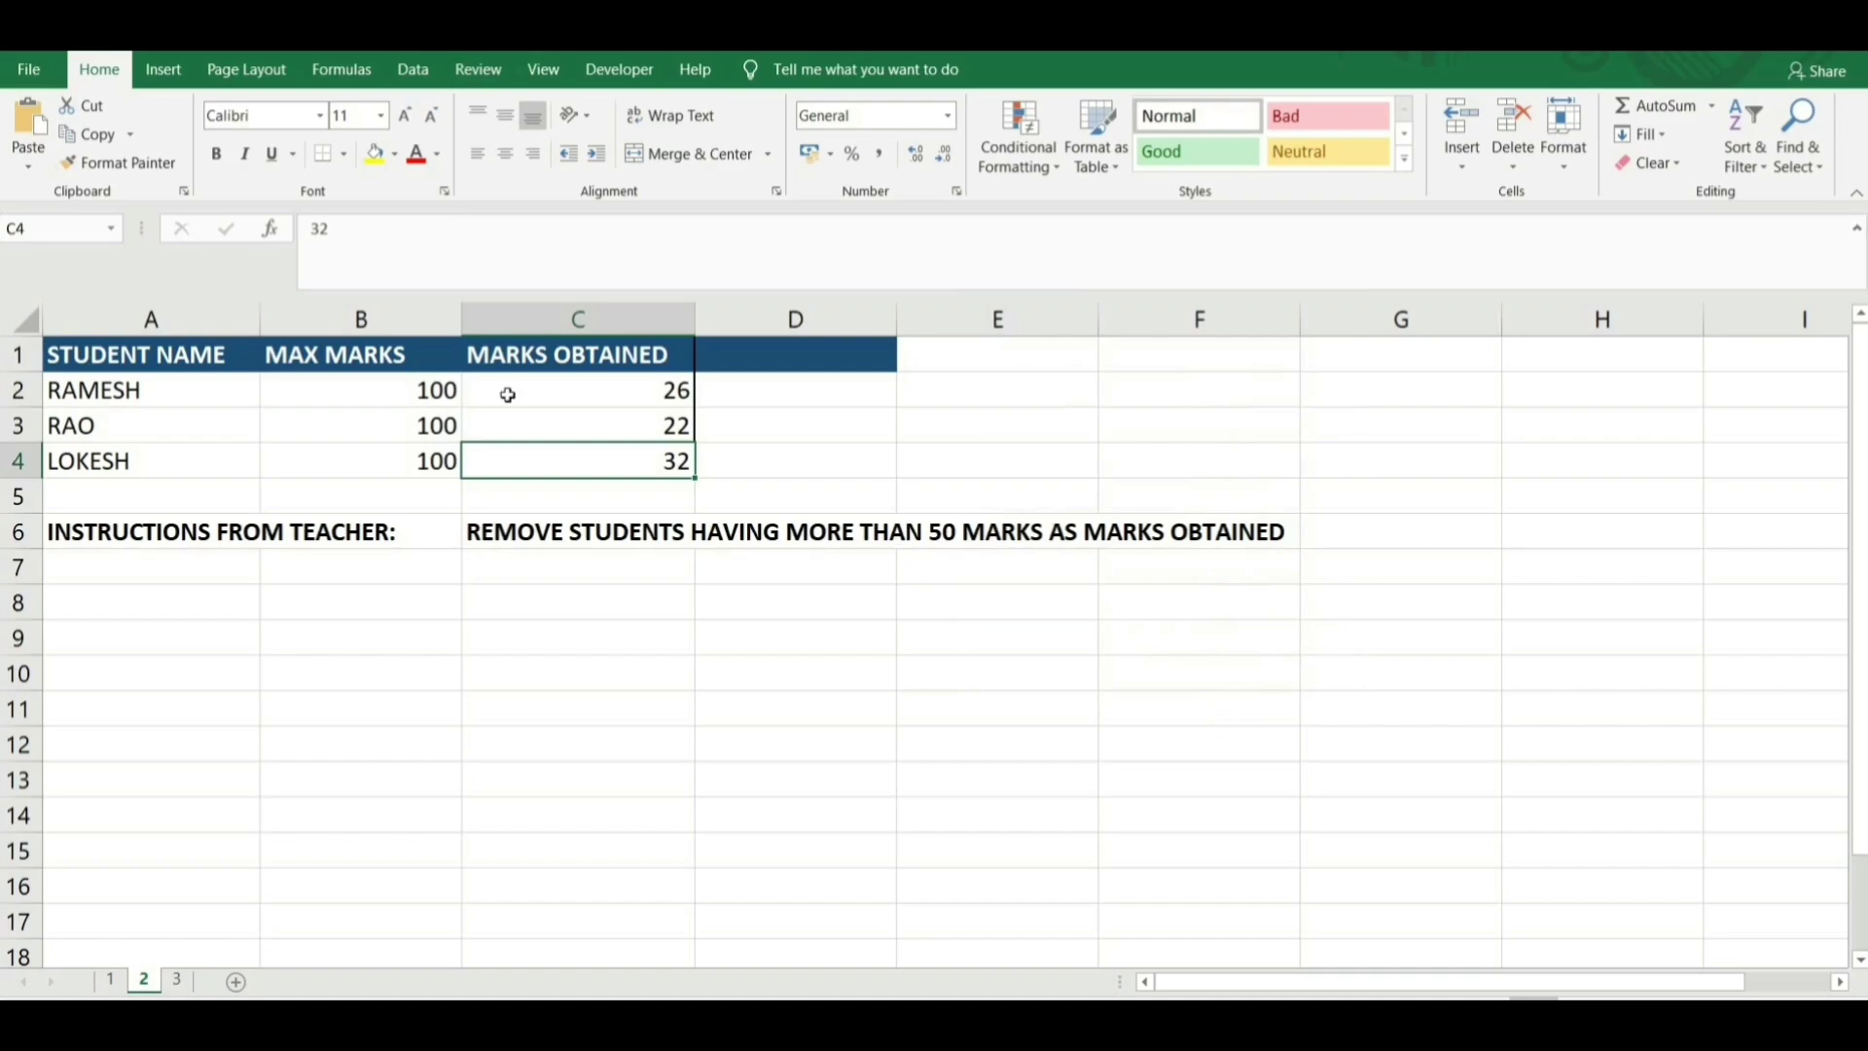
left_click(178, 980)
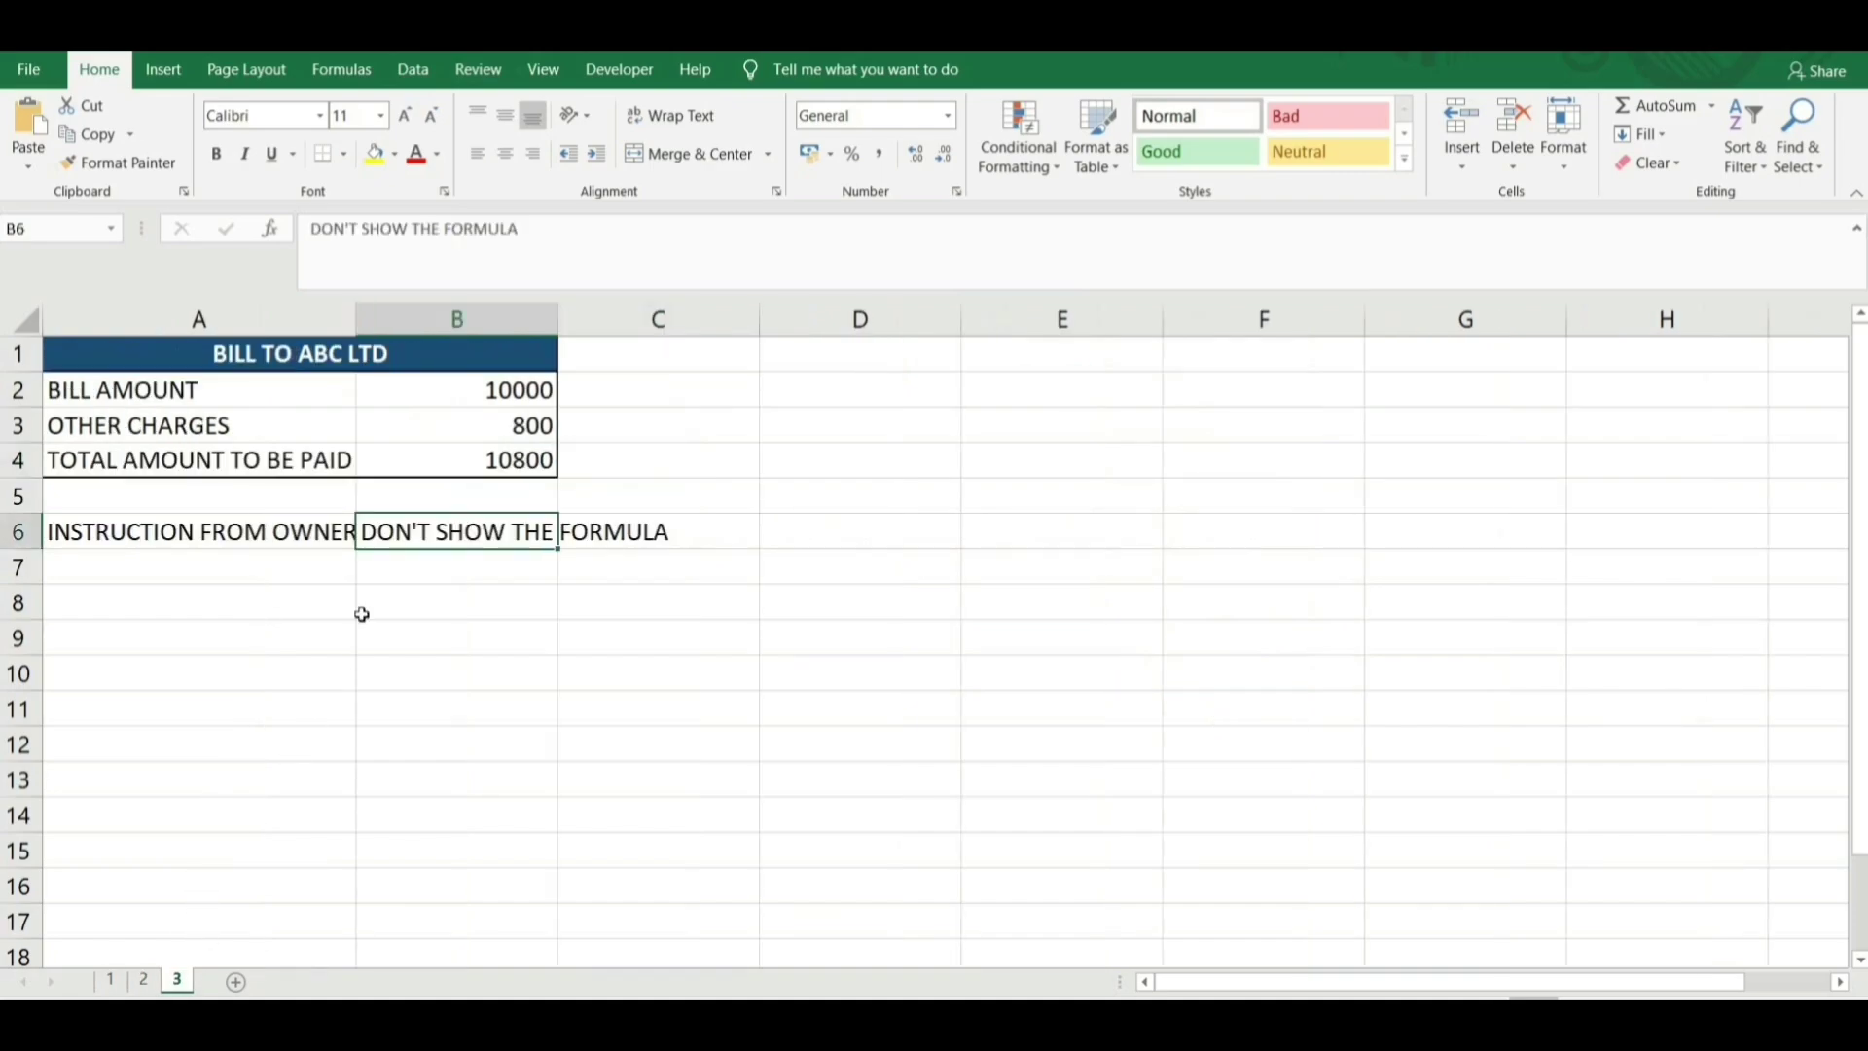
left_click(265, 589)
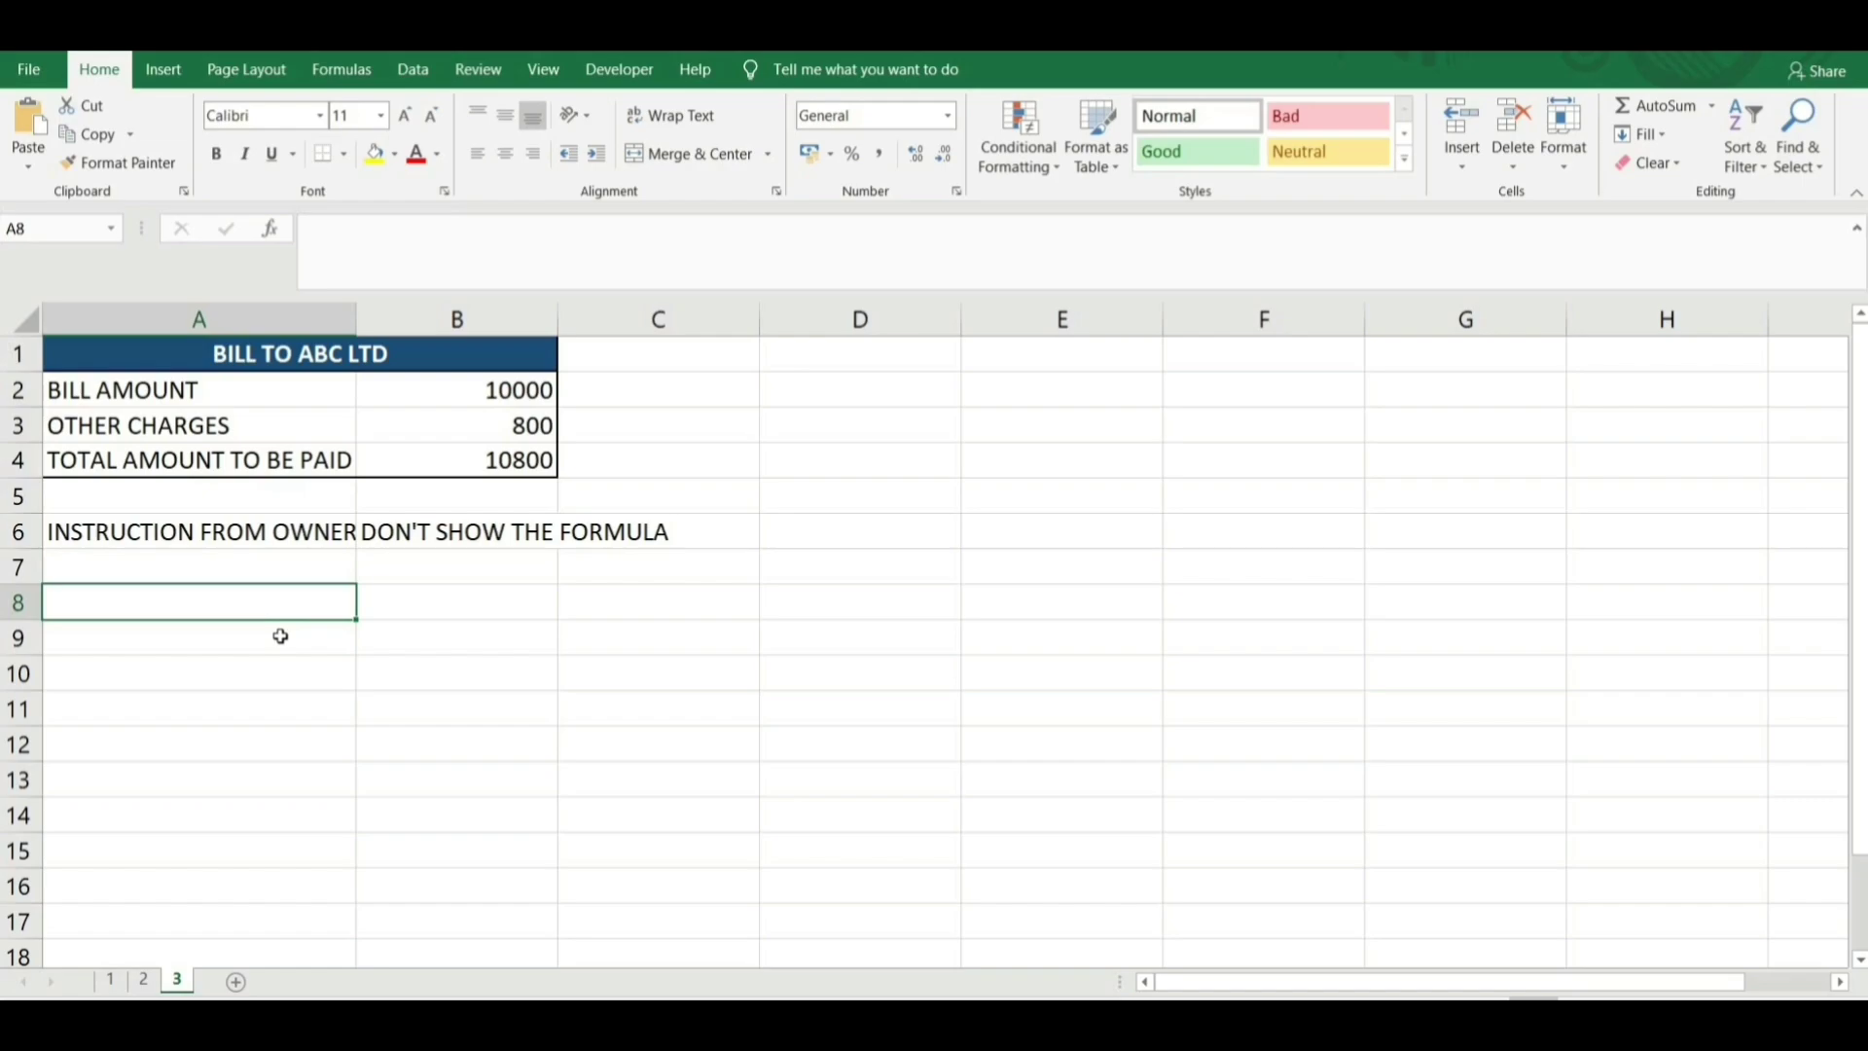
left_click(448, 398)
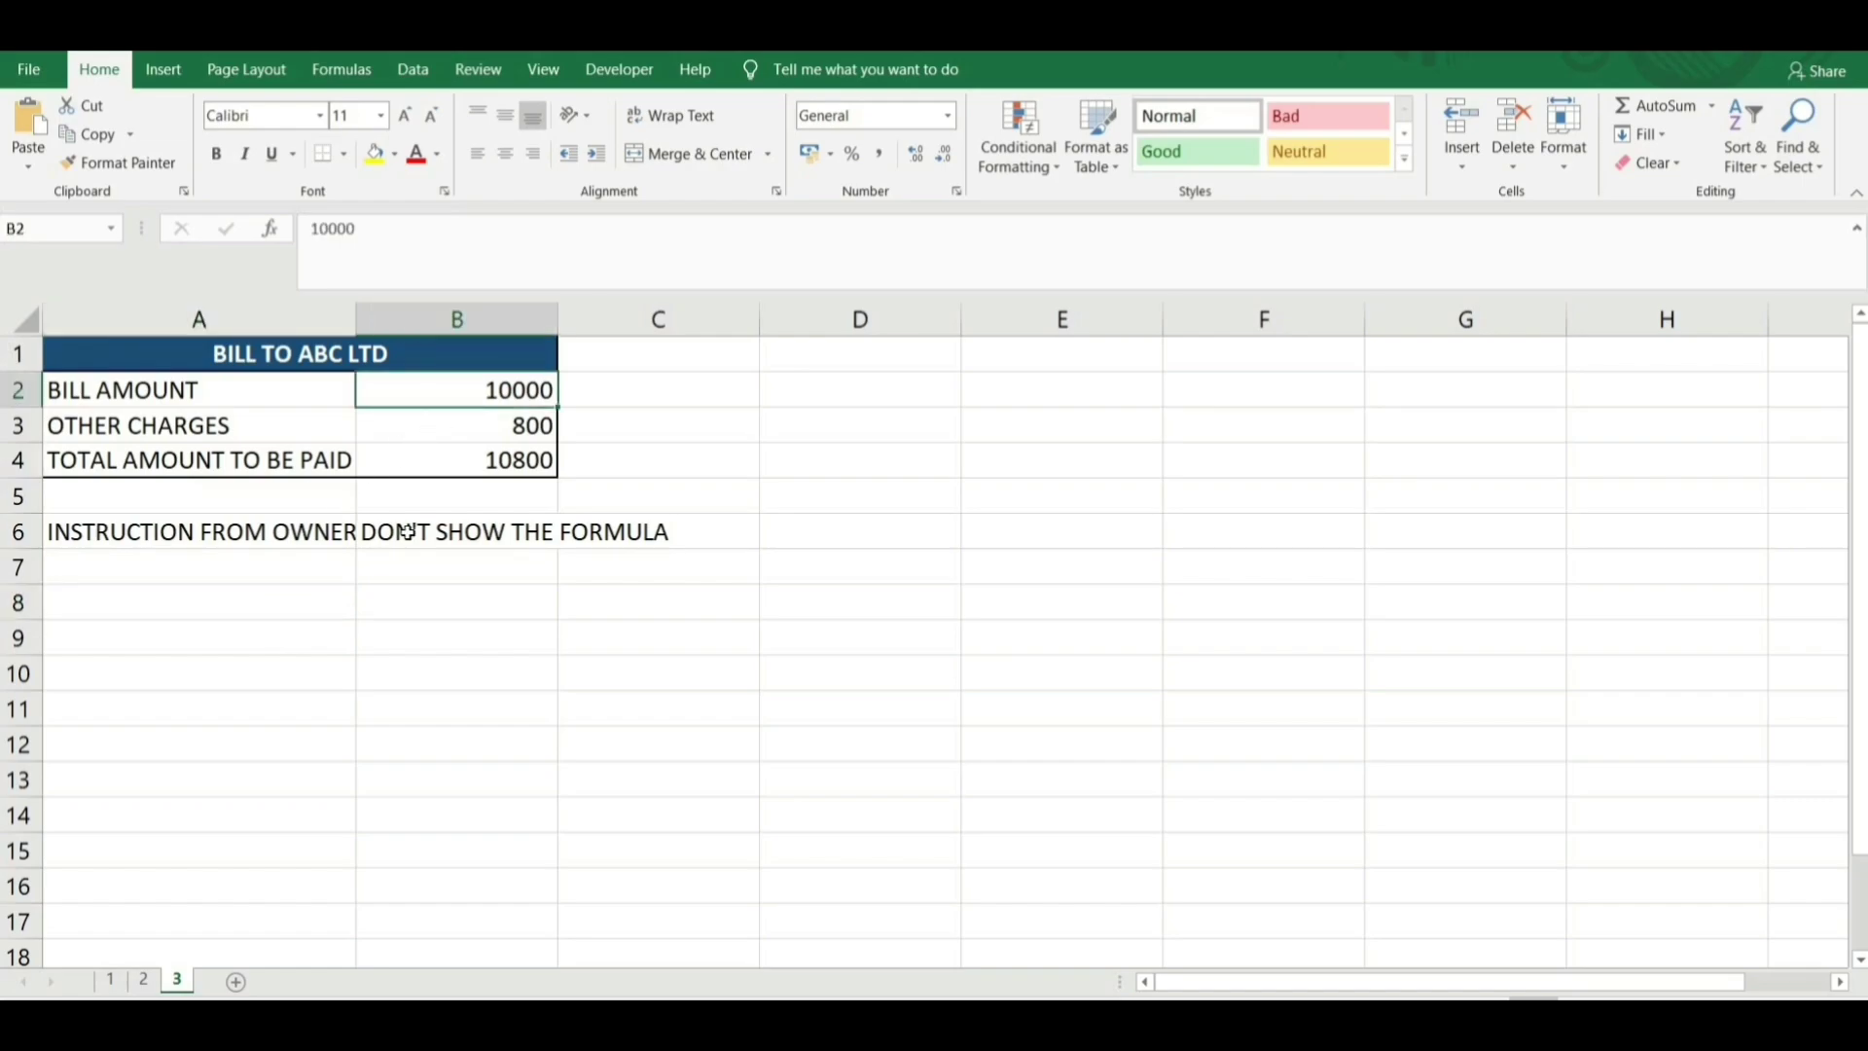
left_click(456, 430)
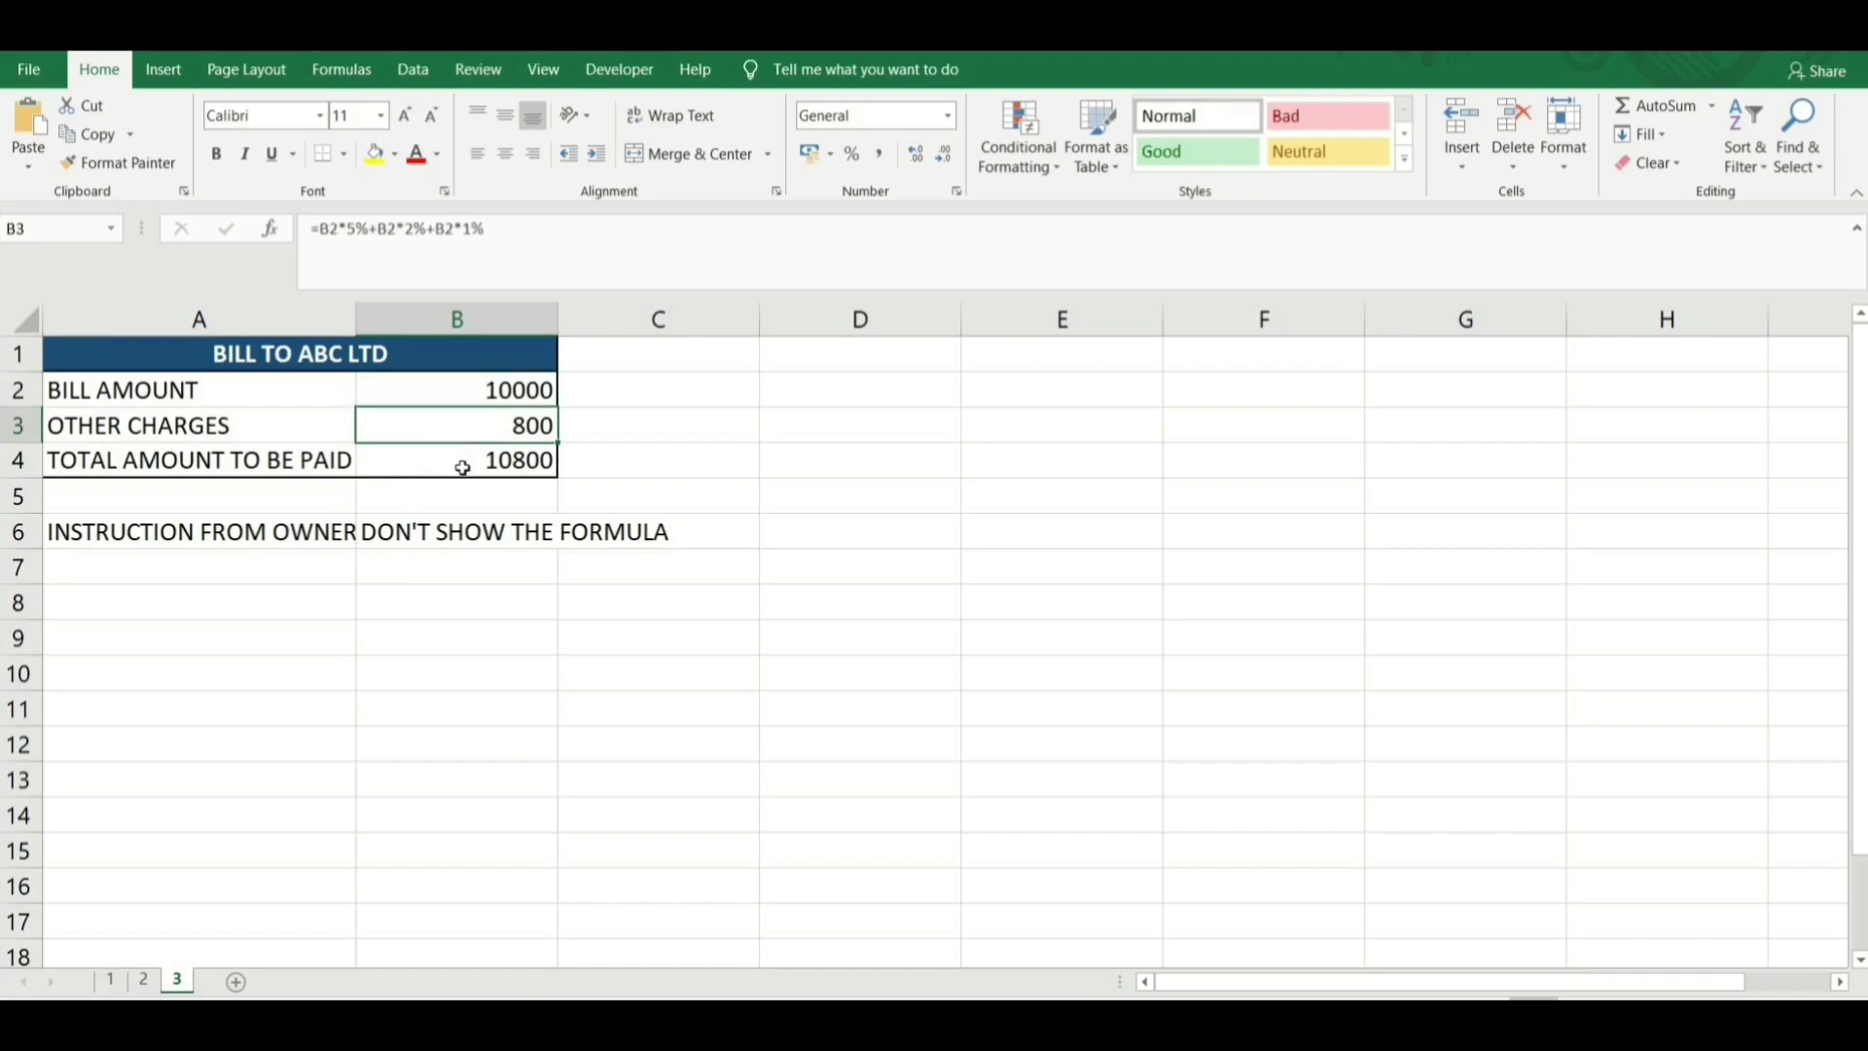
left_click(339, 234)
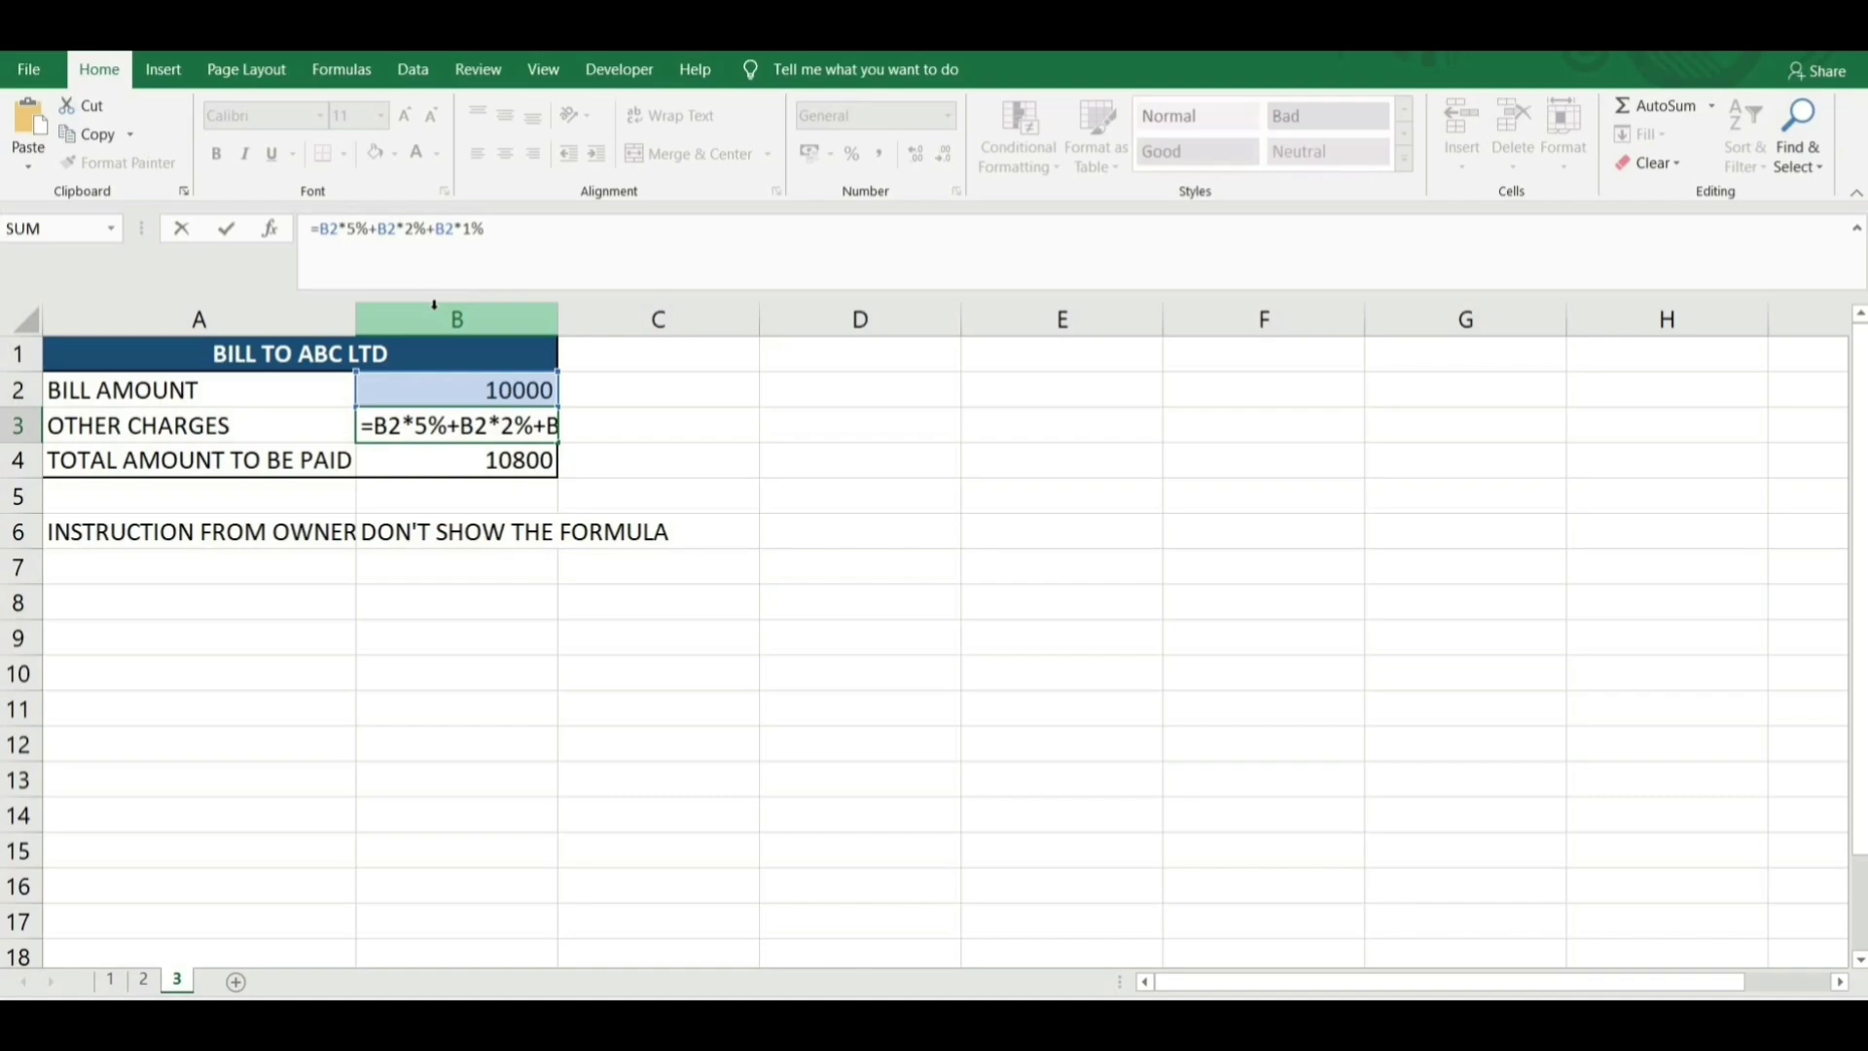
key("Escape")
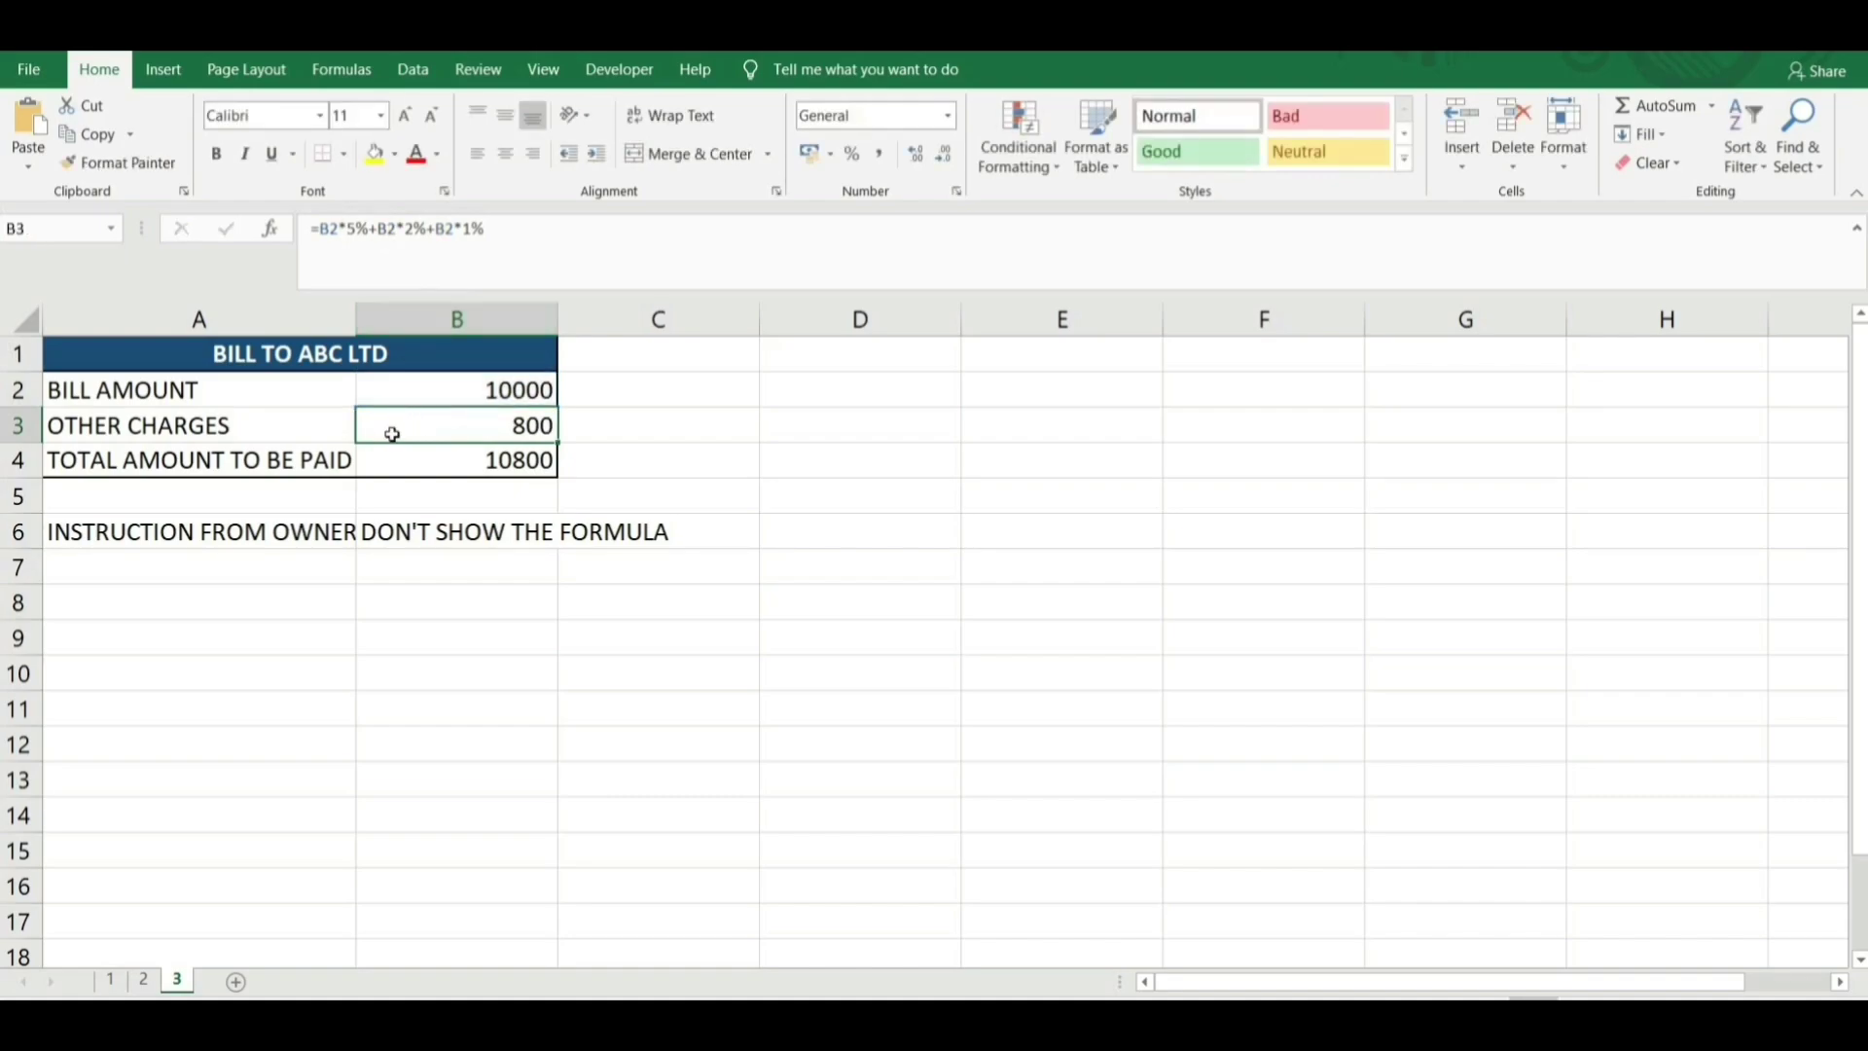
left_click(405, 463)
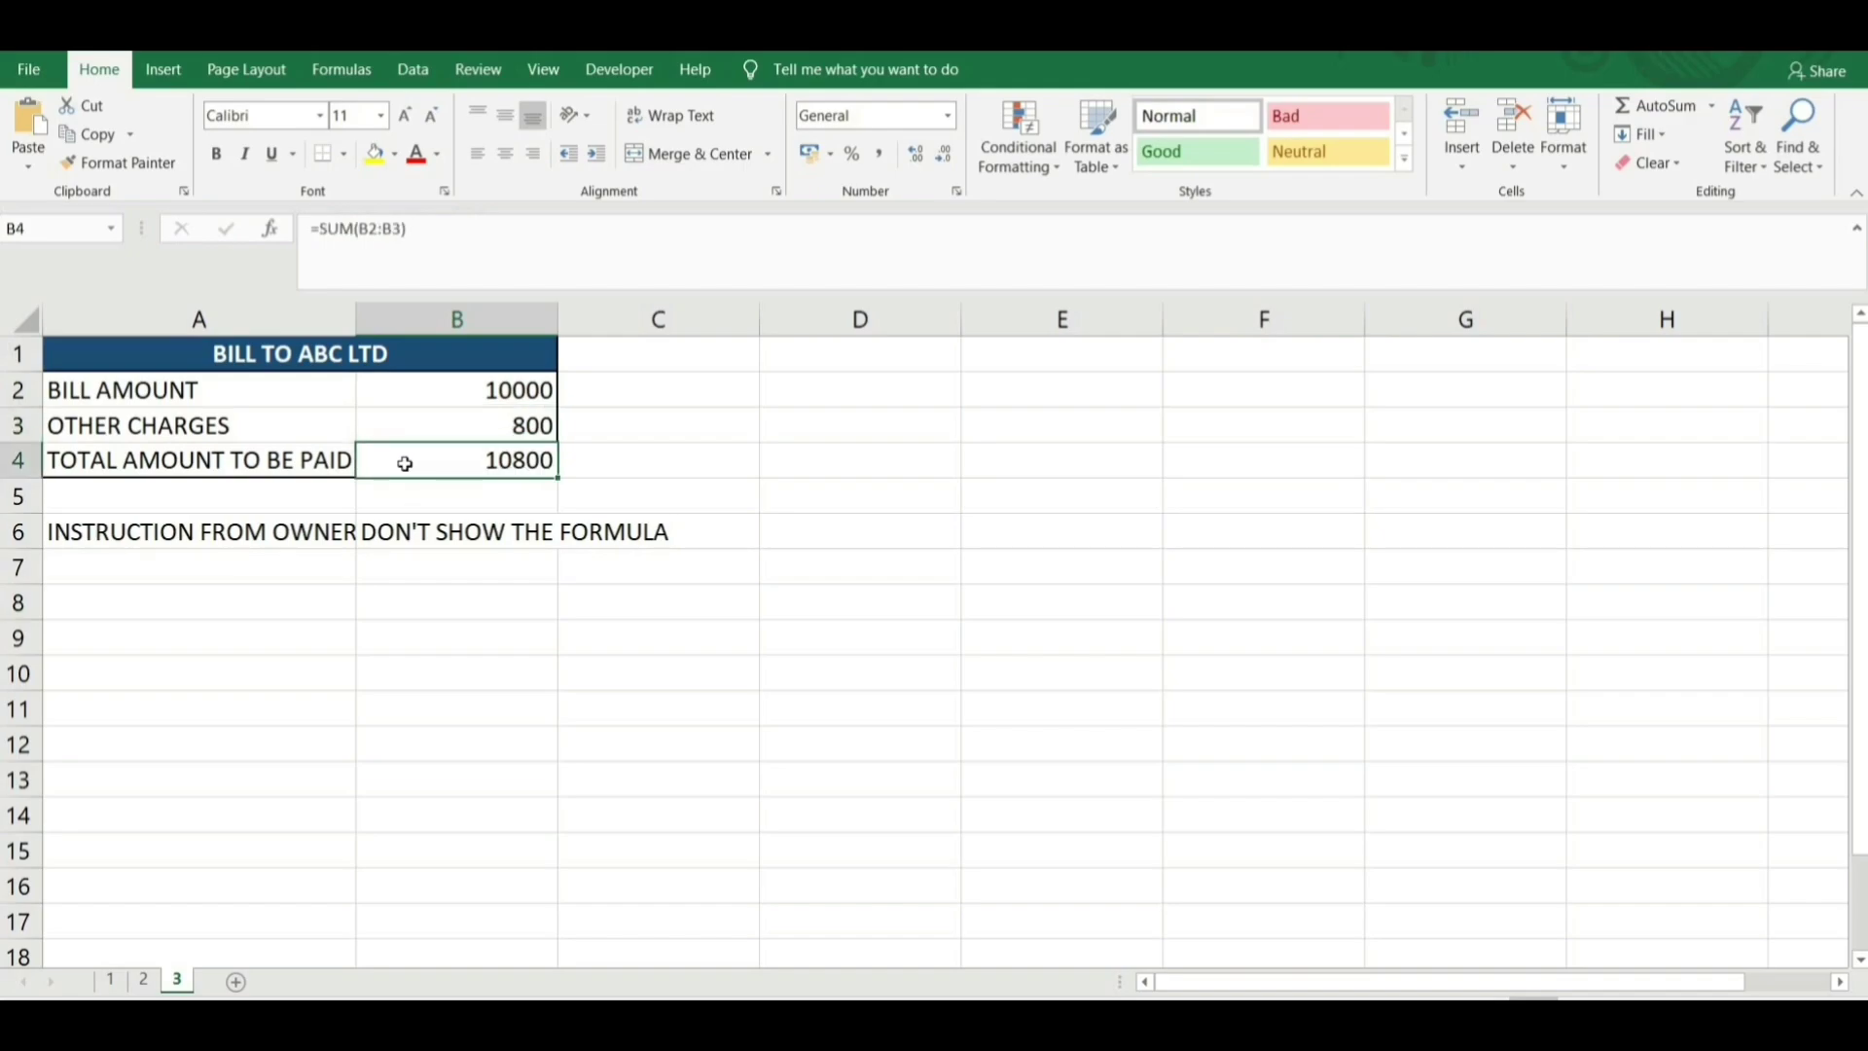
left_click(426, 421)
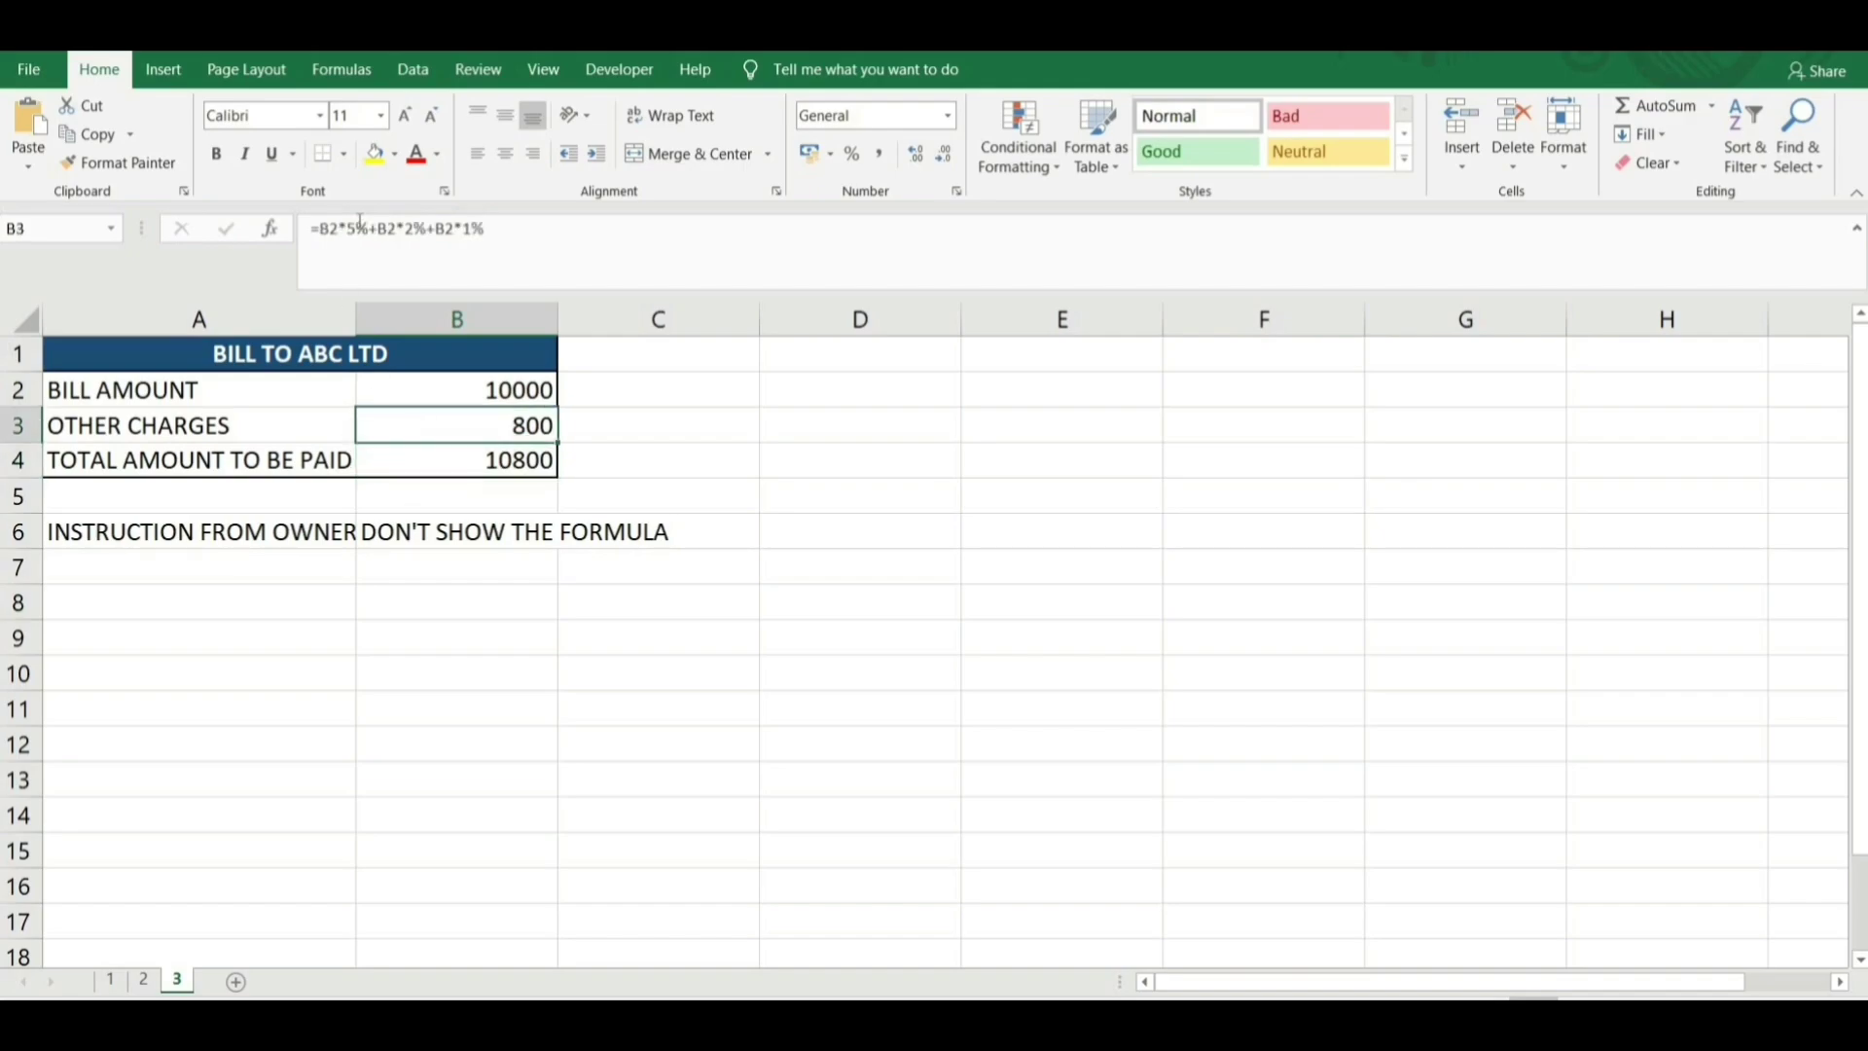
Mark B3's other-charges cell as Hidden in Format Cells' Protection settings.
right_click(469, 429)
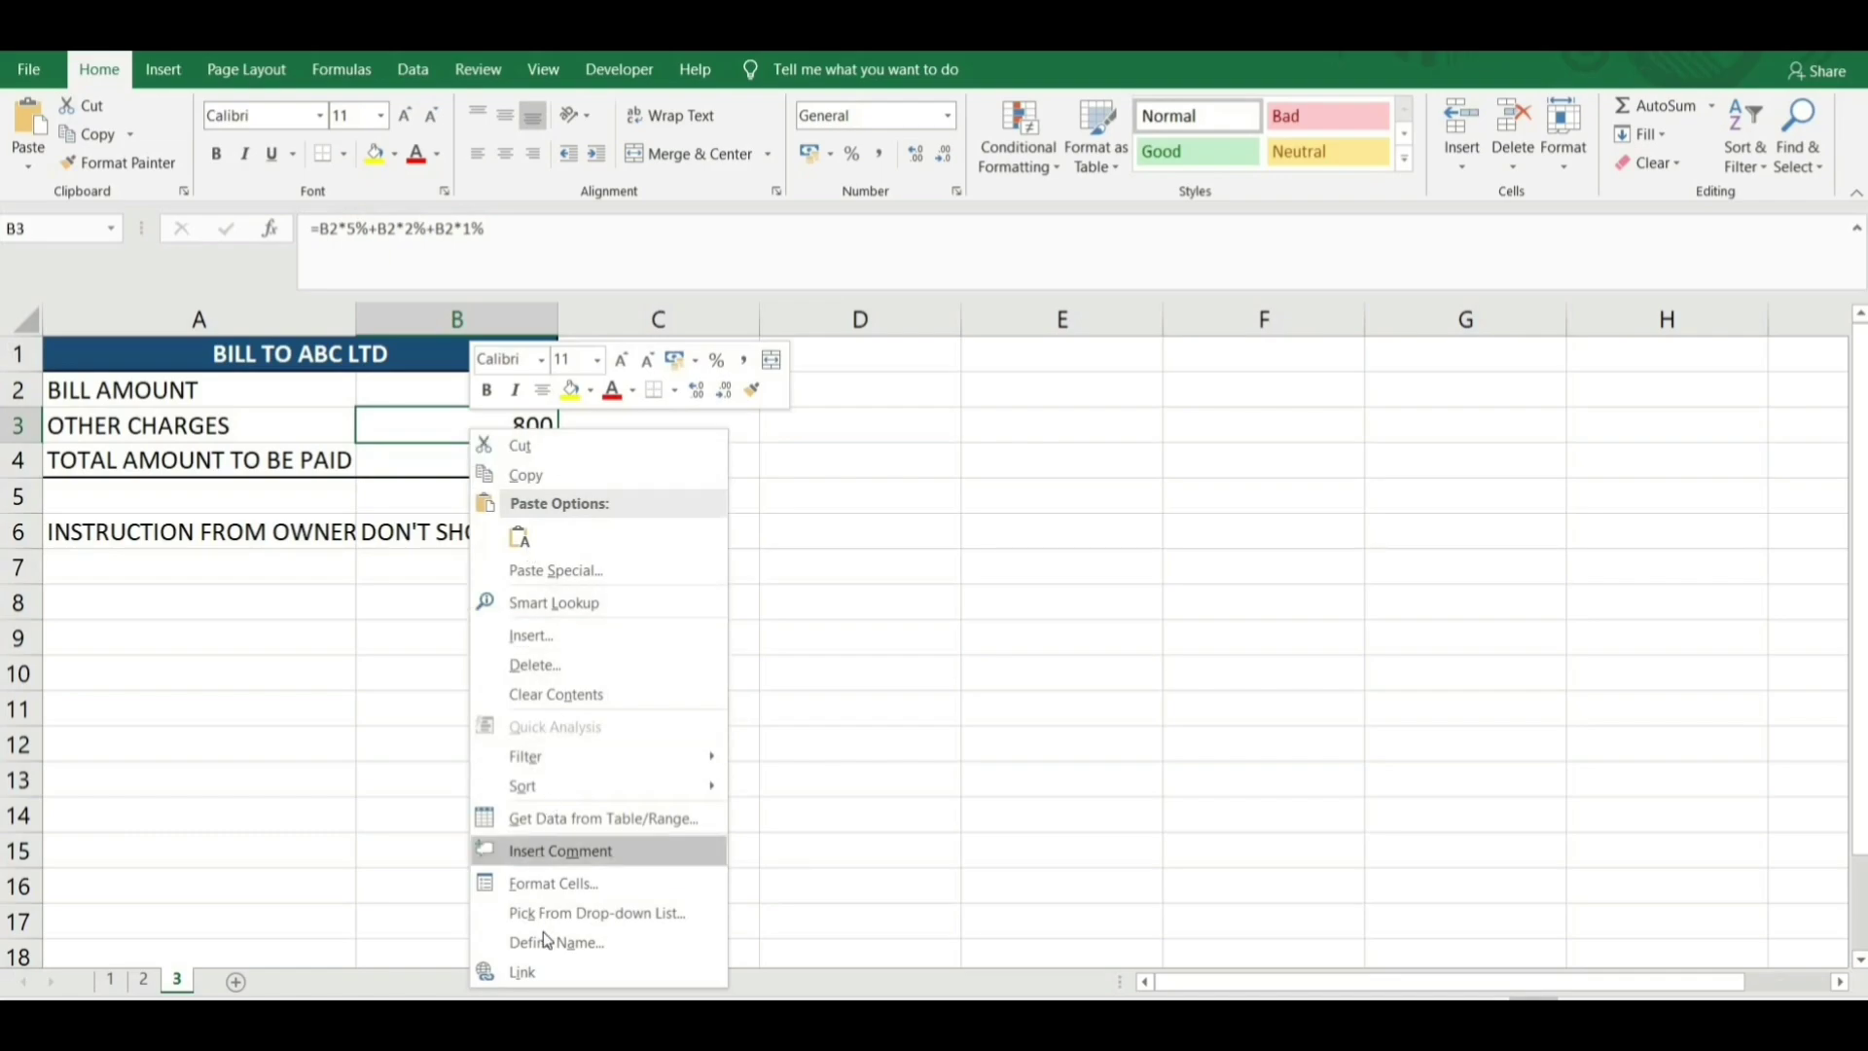
left_click(559, 886)
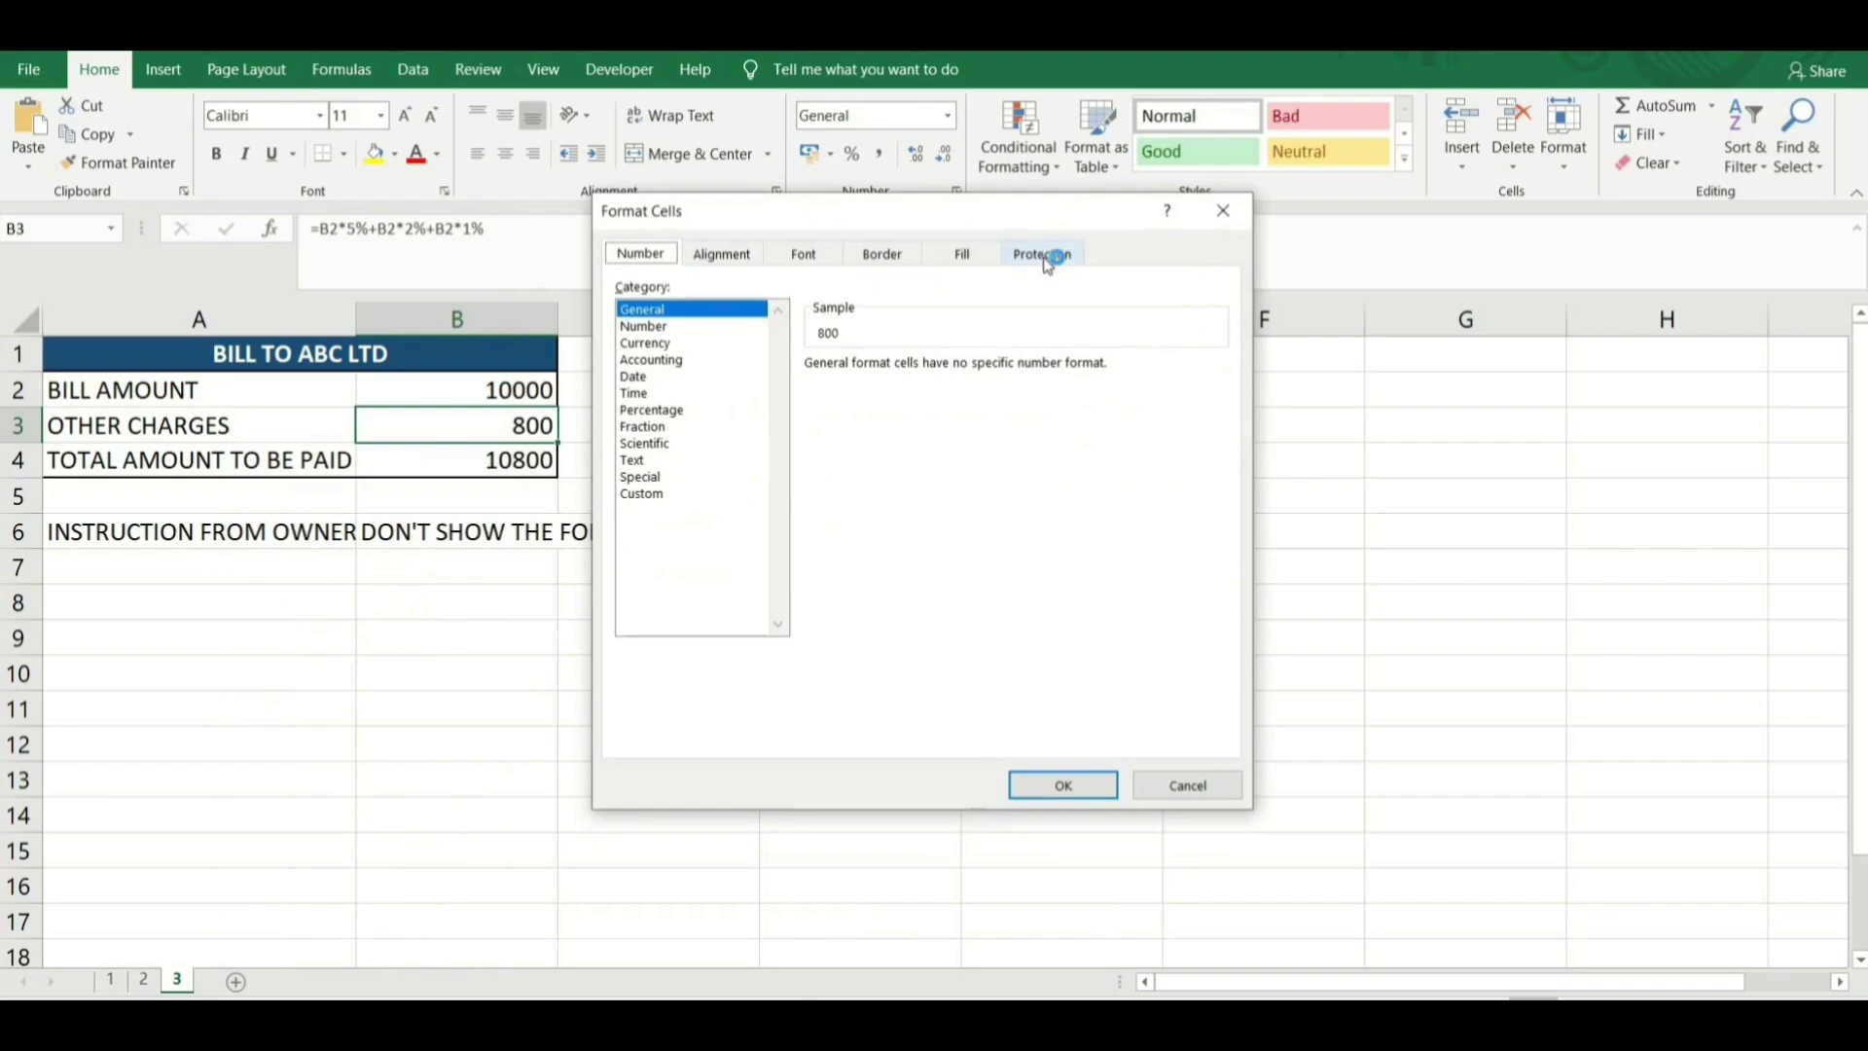
left_click(1043, 254)
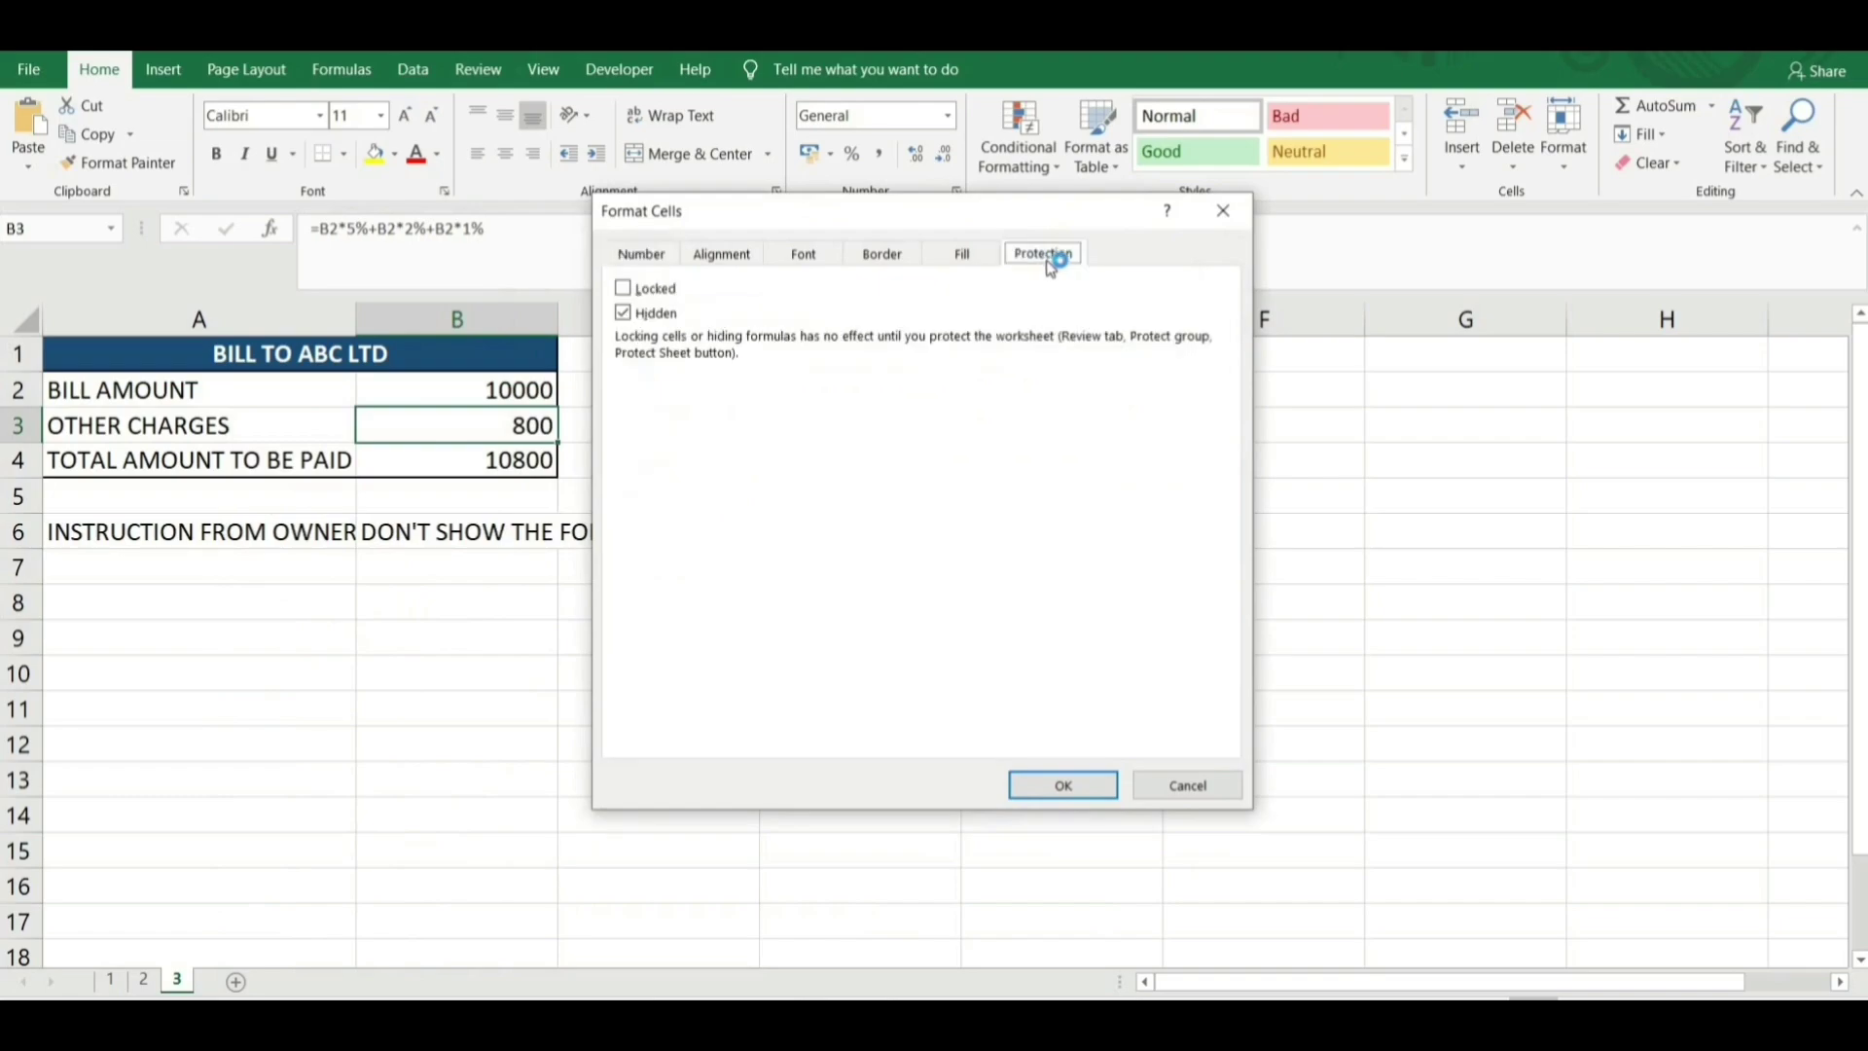
left_click(650, 313)
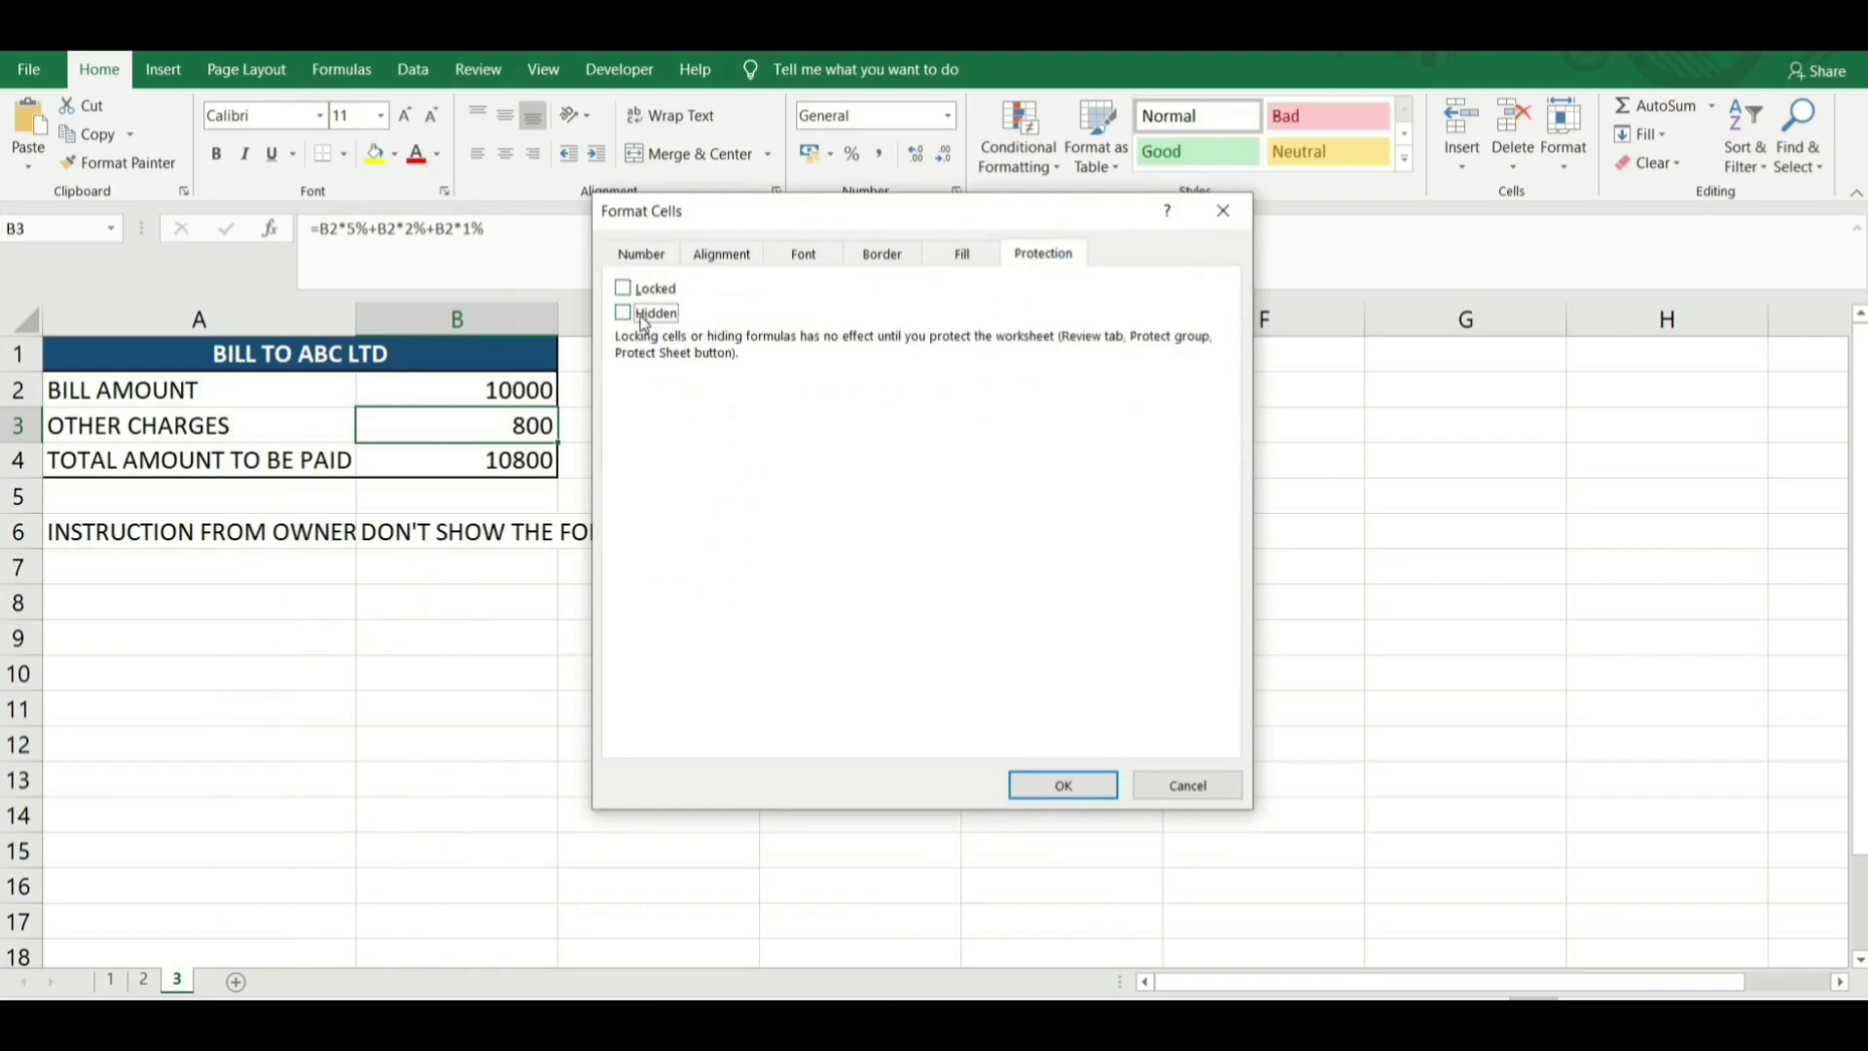
left_click(646, 315)
left_click(1033, 787)
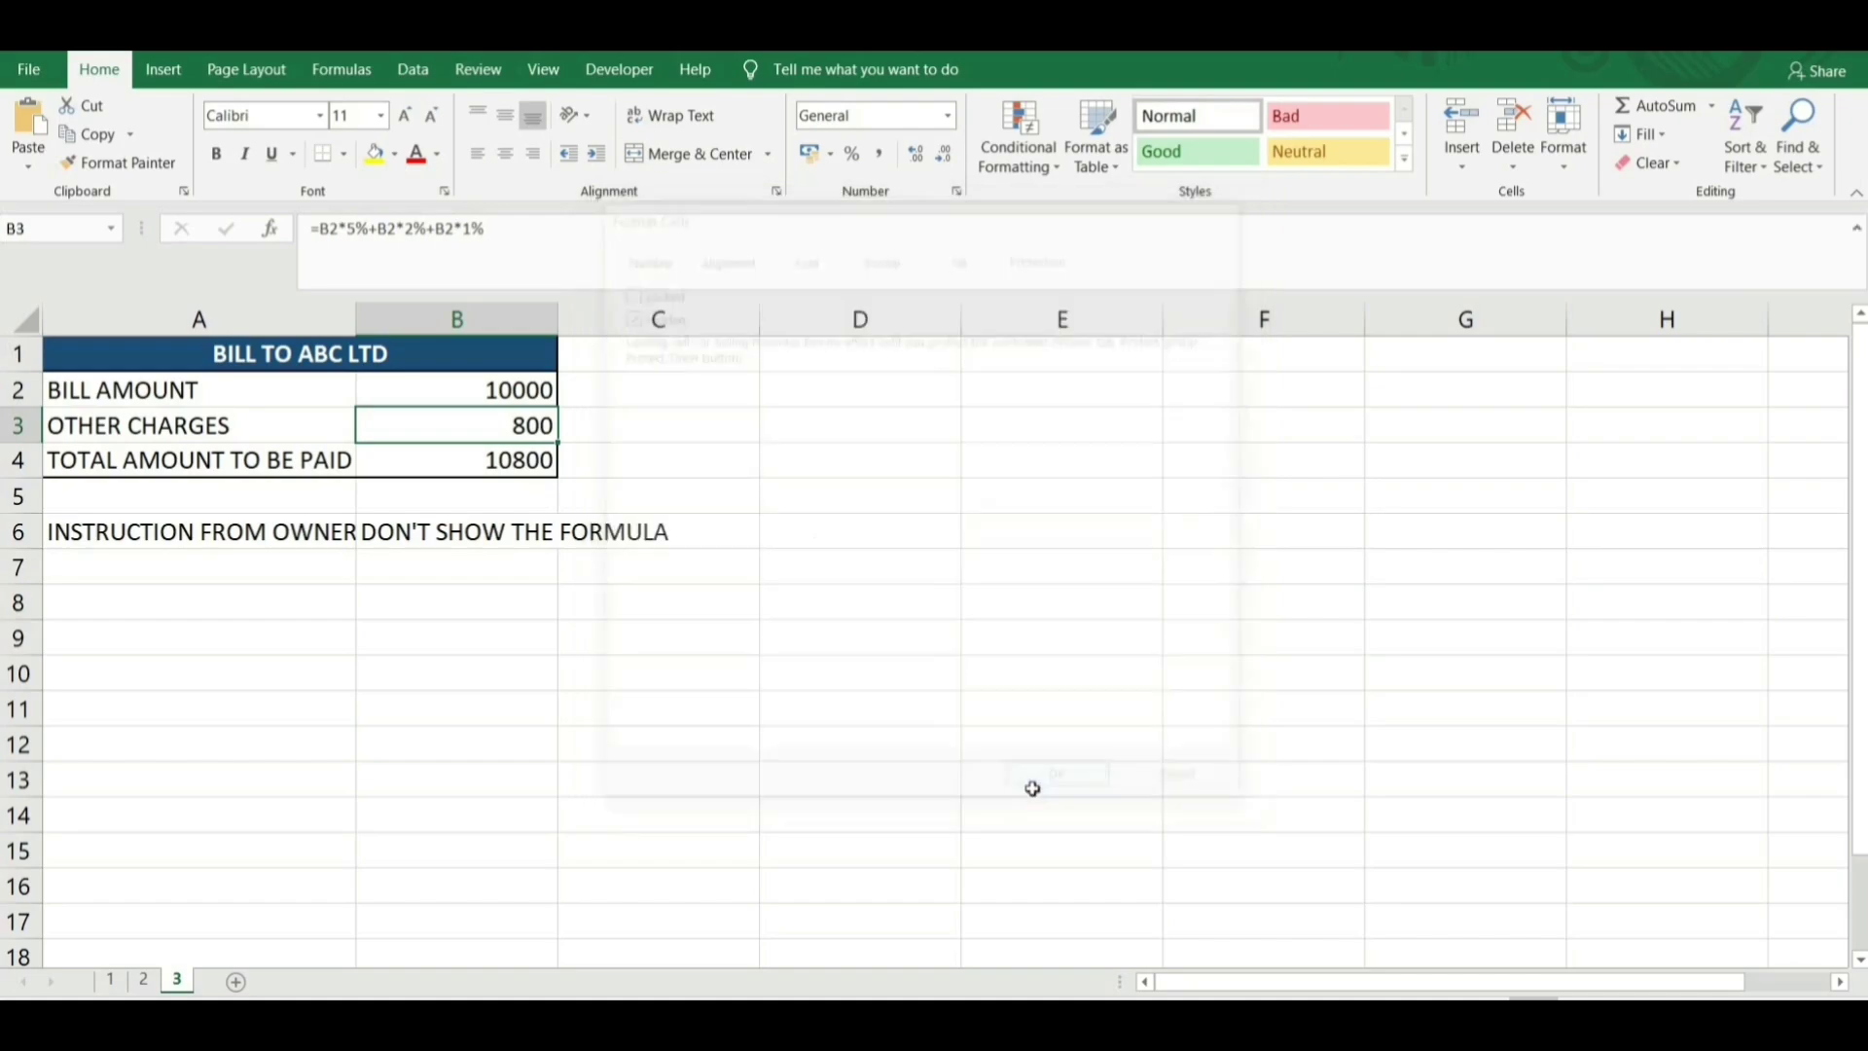
left_click(498, 76)
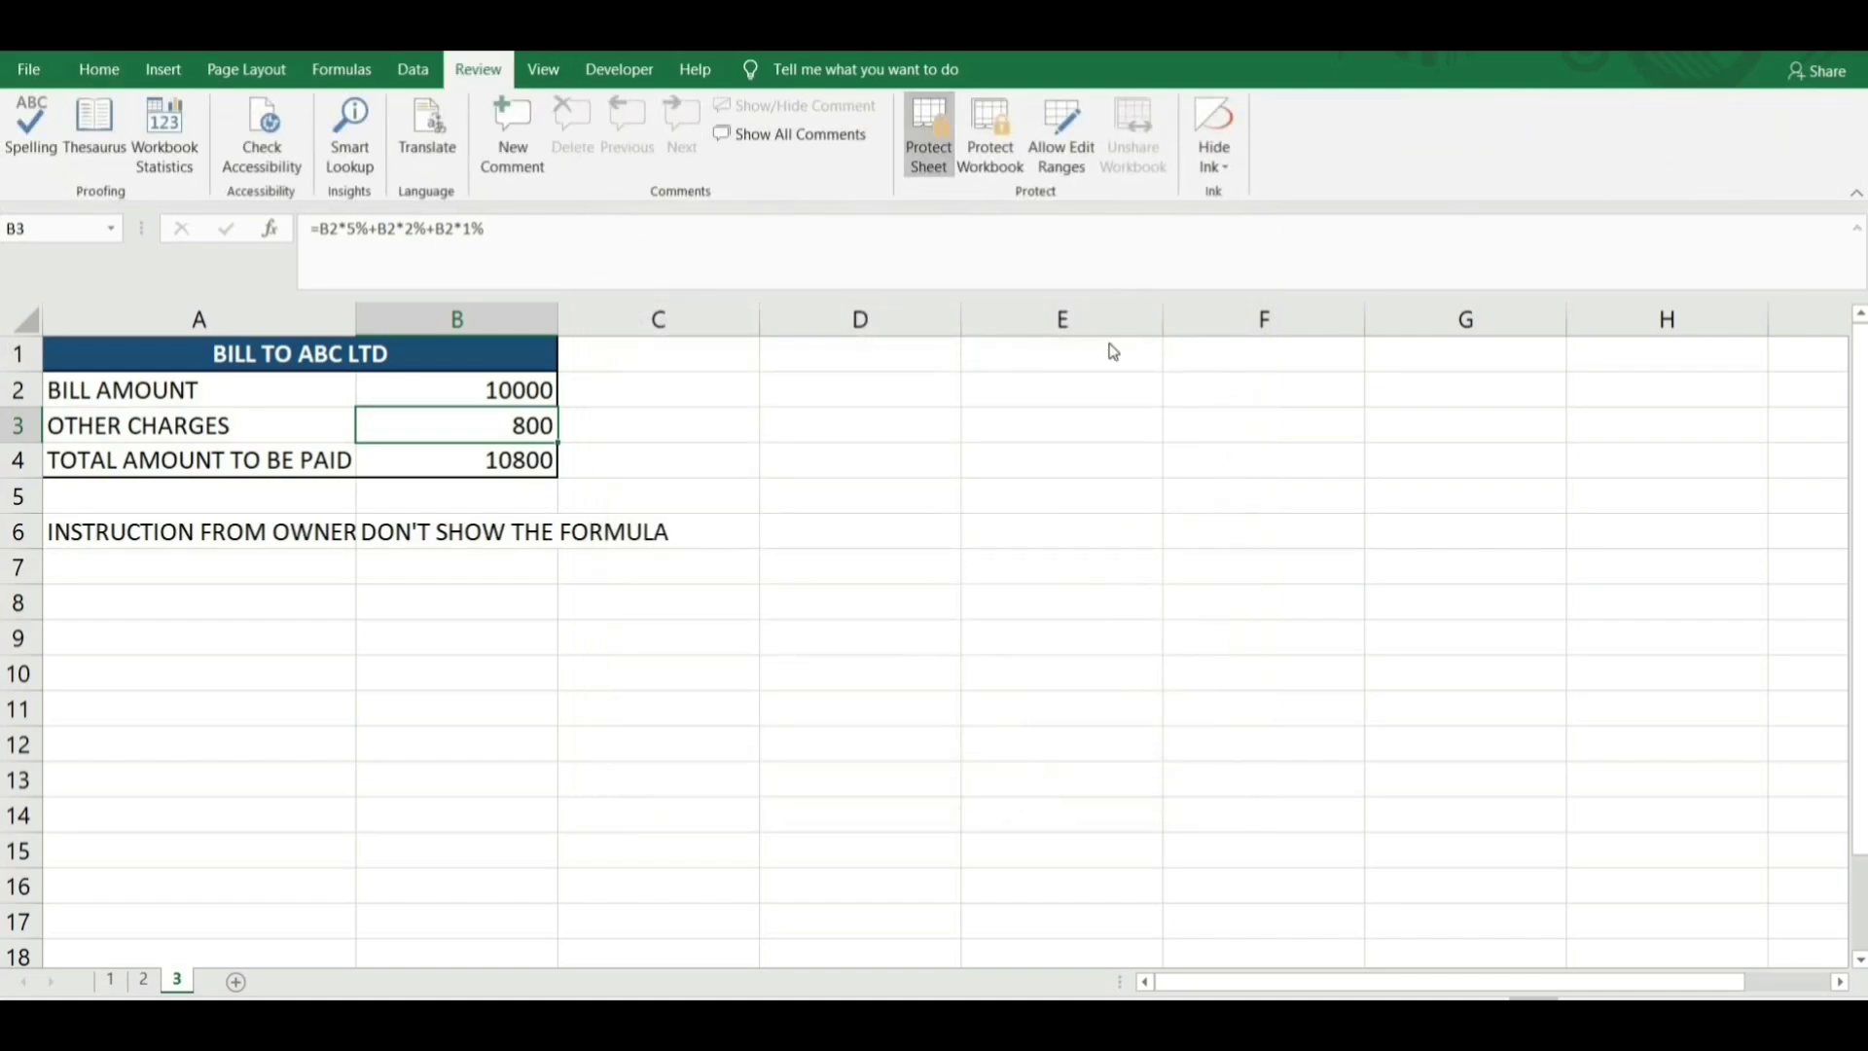
Protect sheet 3 with a password, entering it twice to confirm.
type("123")
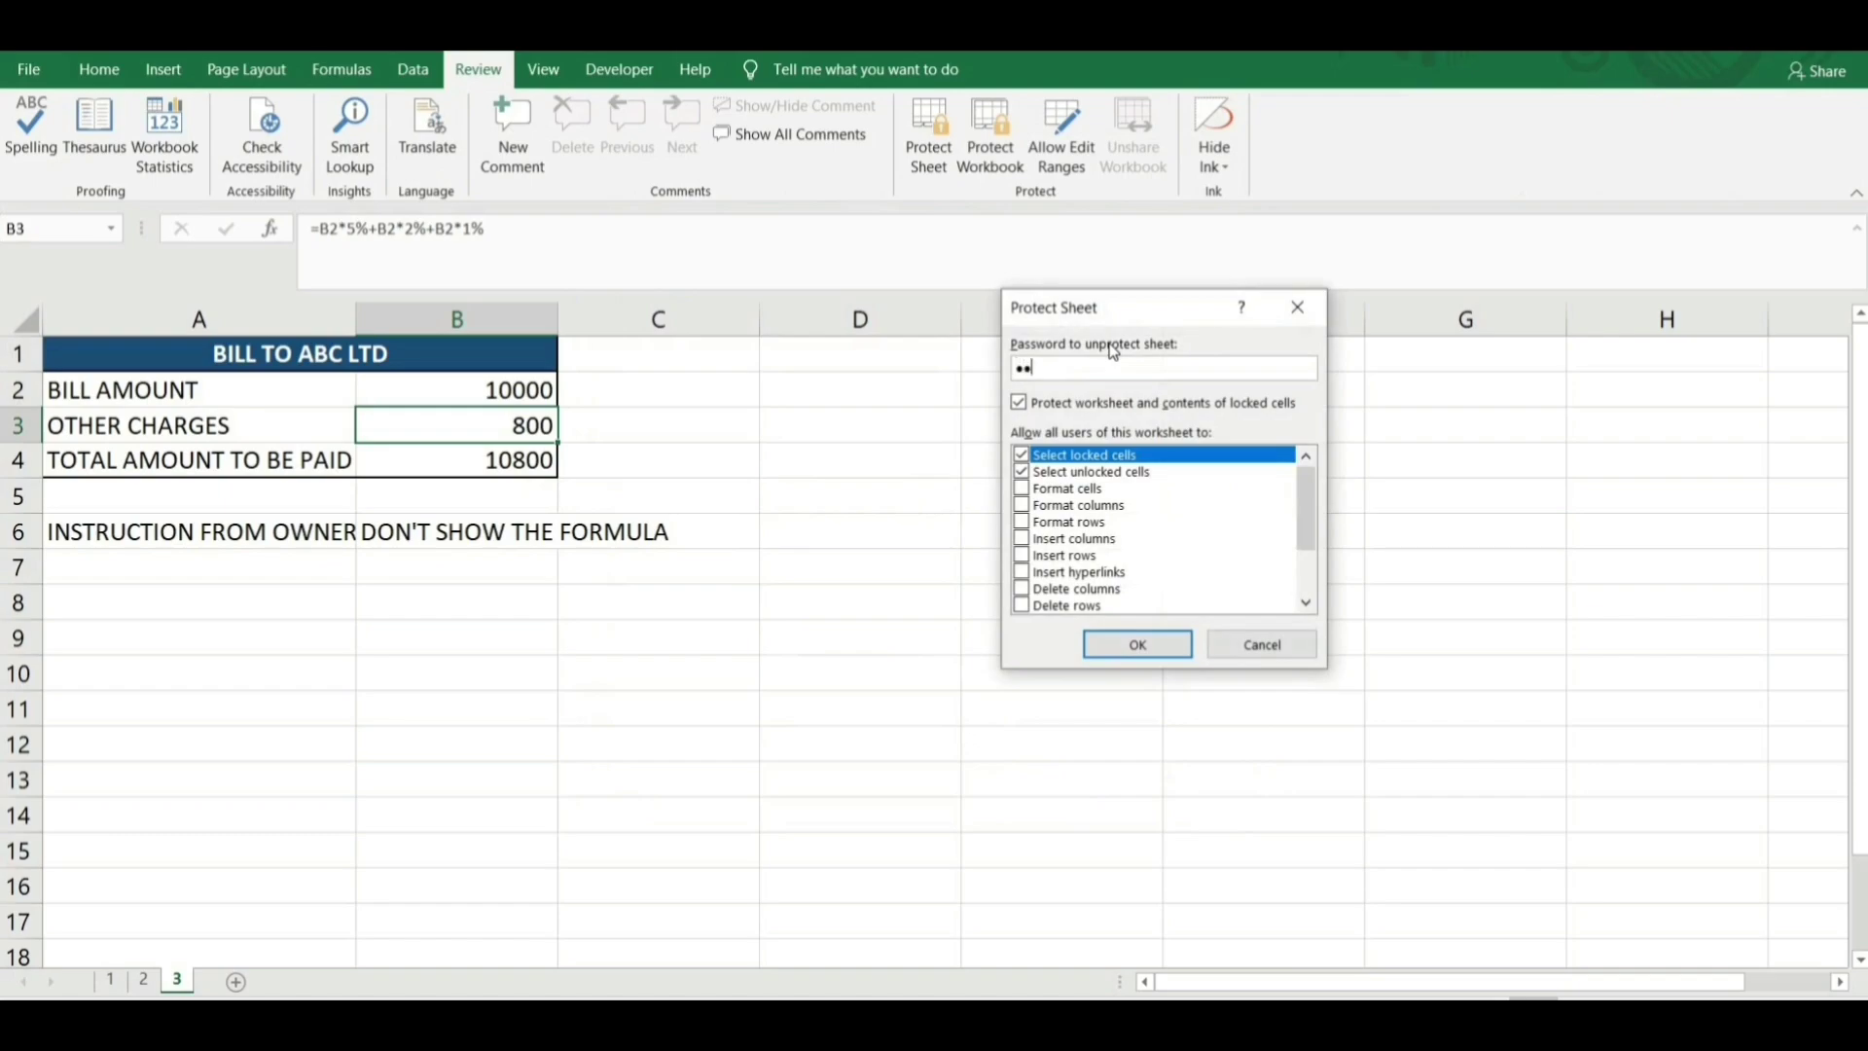
key("Return")
type("123")
key("Return")
Select B3 and B4 to confirm the other-charges formula is hidden from the formula bar.
left_click(722, 530)
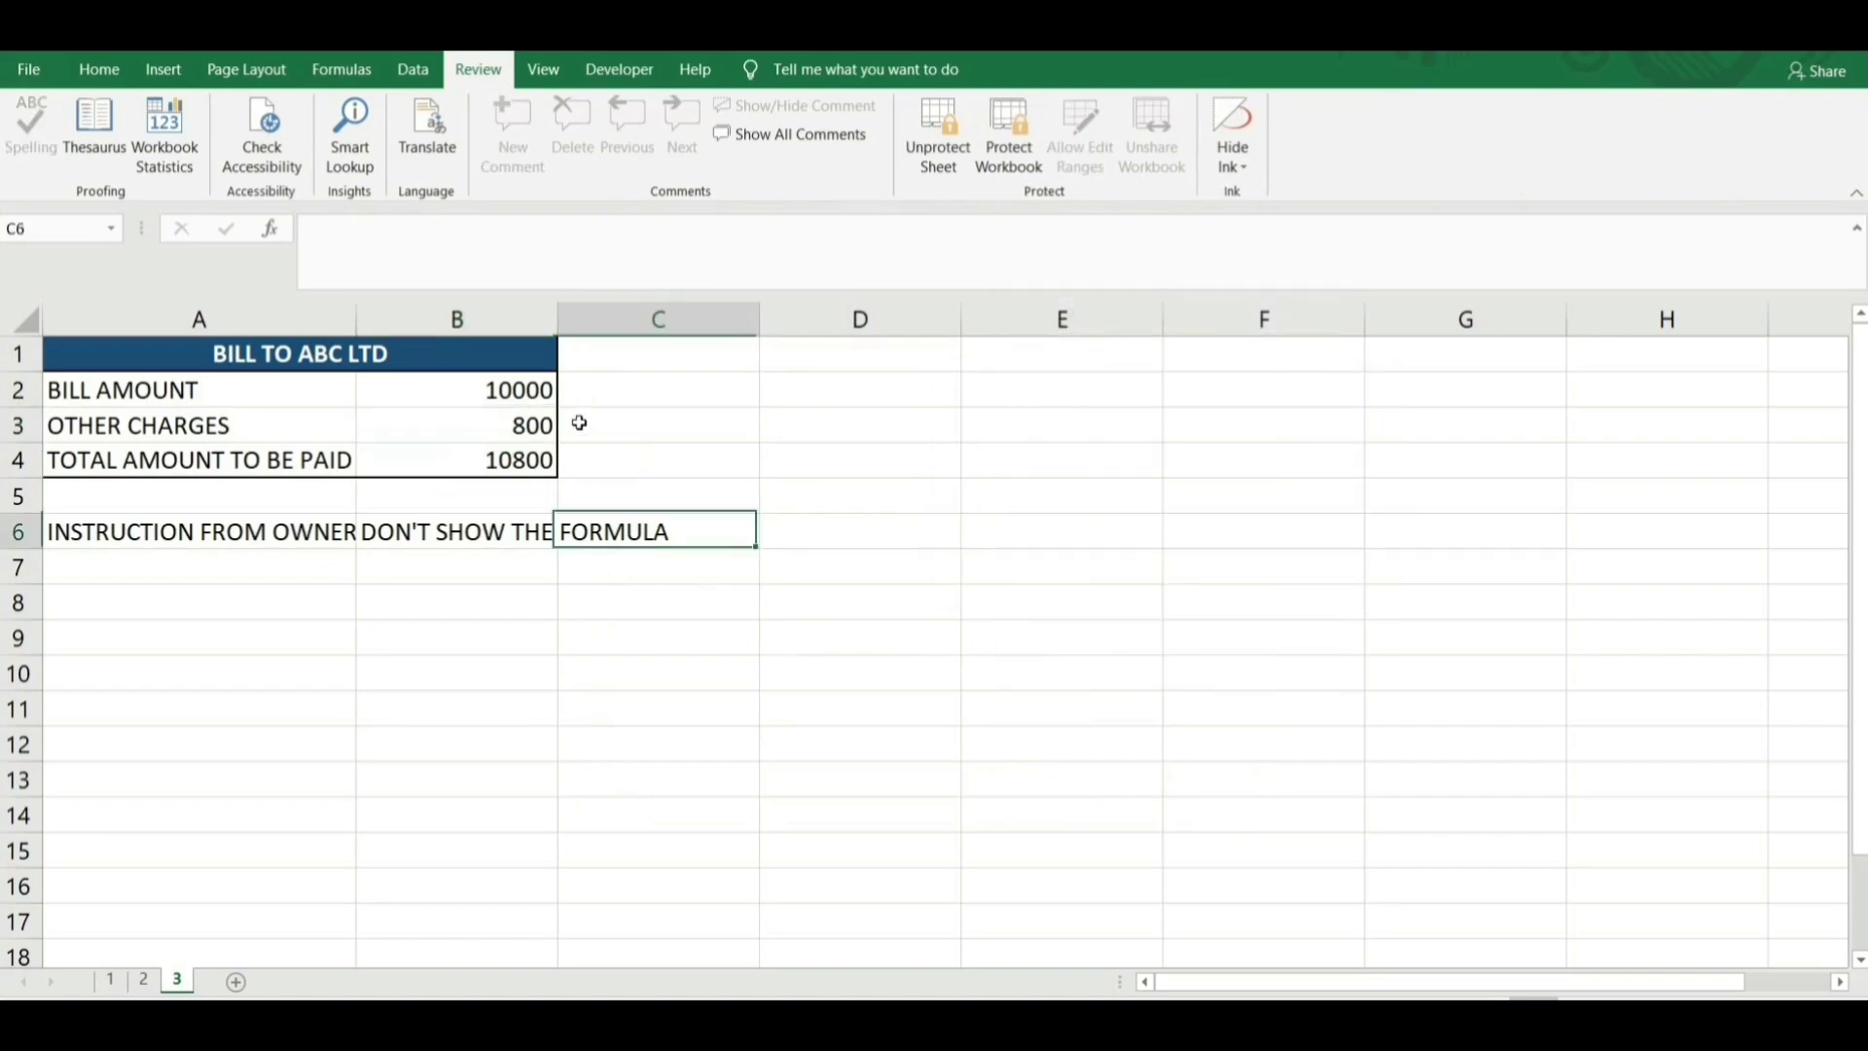
left_click(544, 459)
left_click(534, 424)
left_click(522, 461)
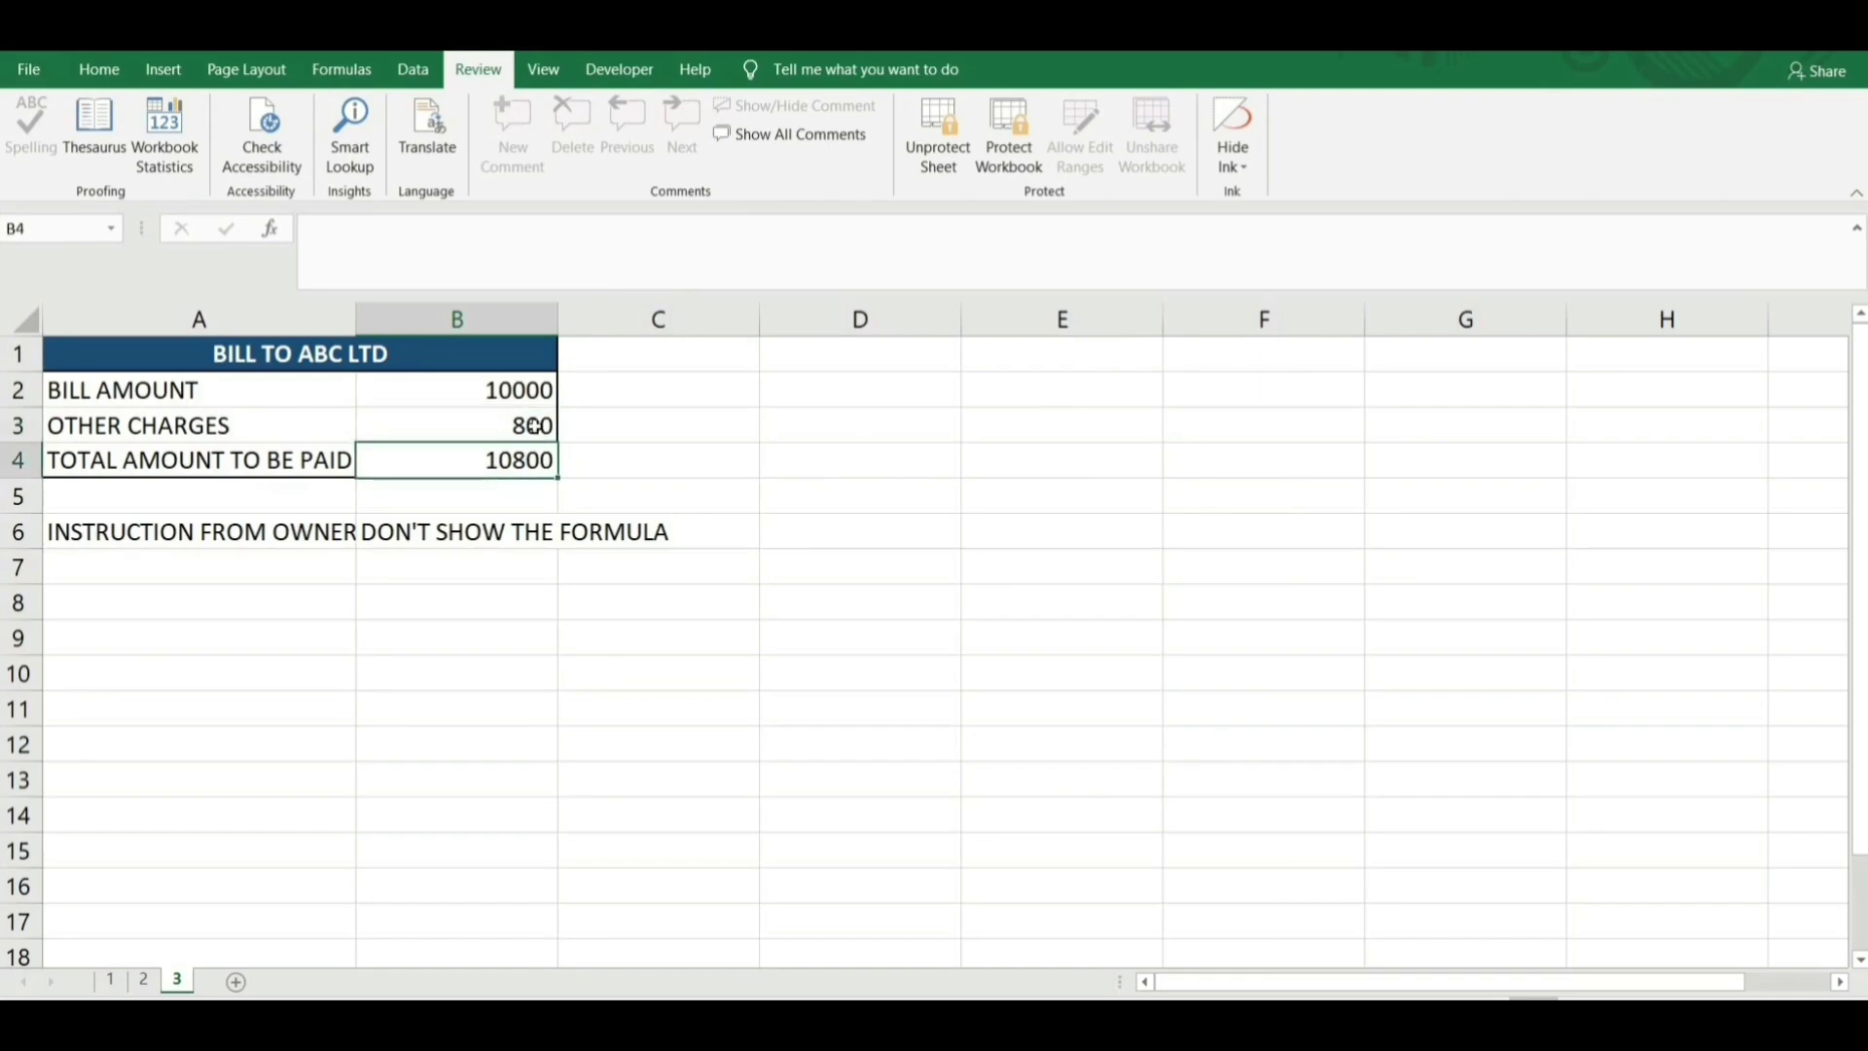
left_click(525, 425)
key("BackSpace")
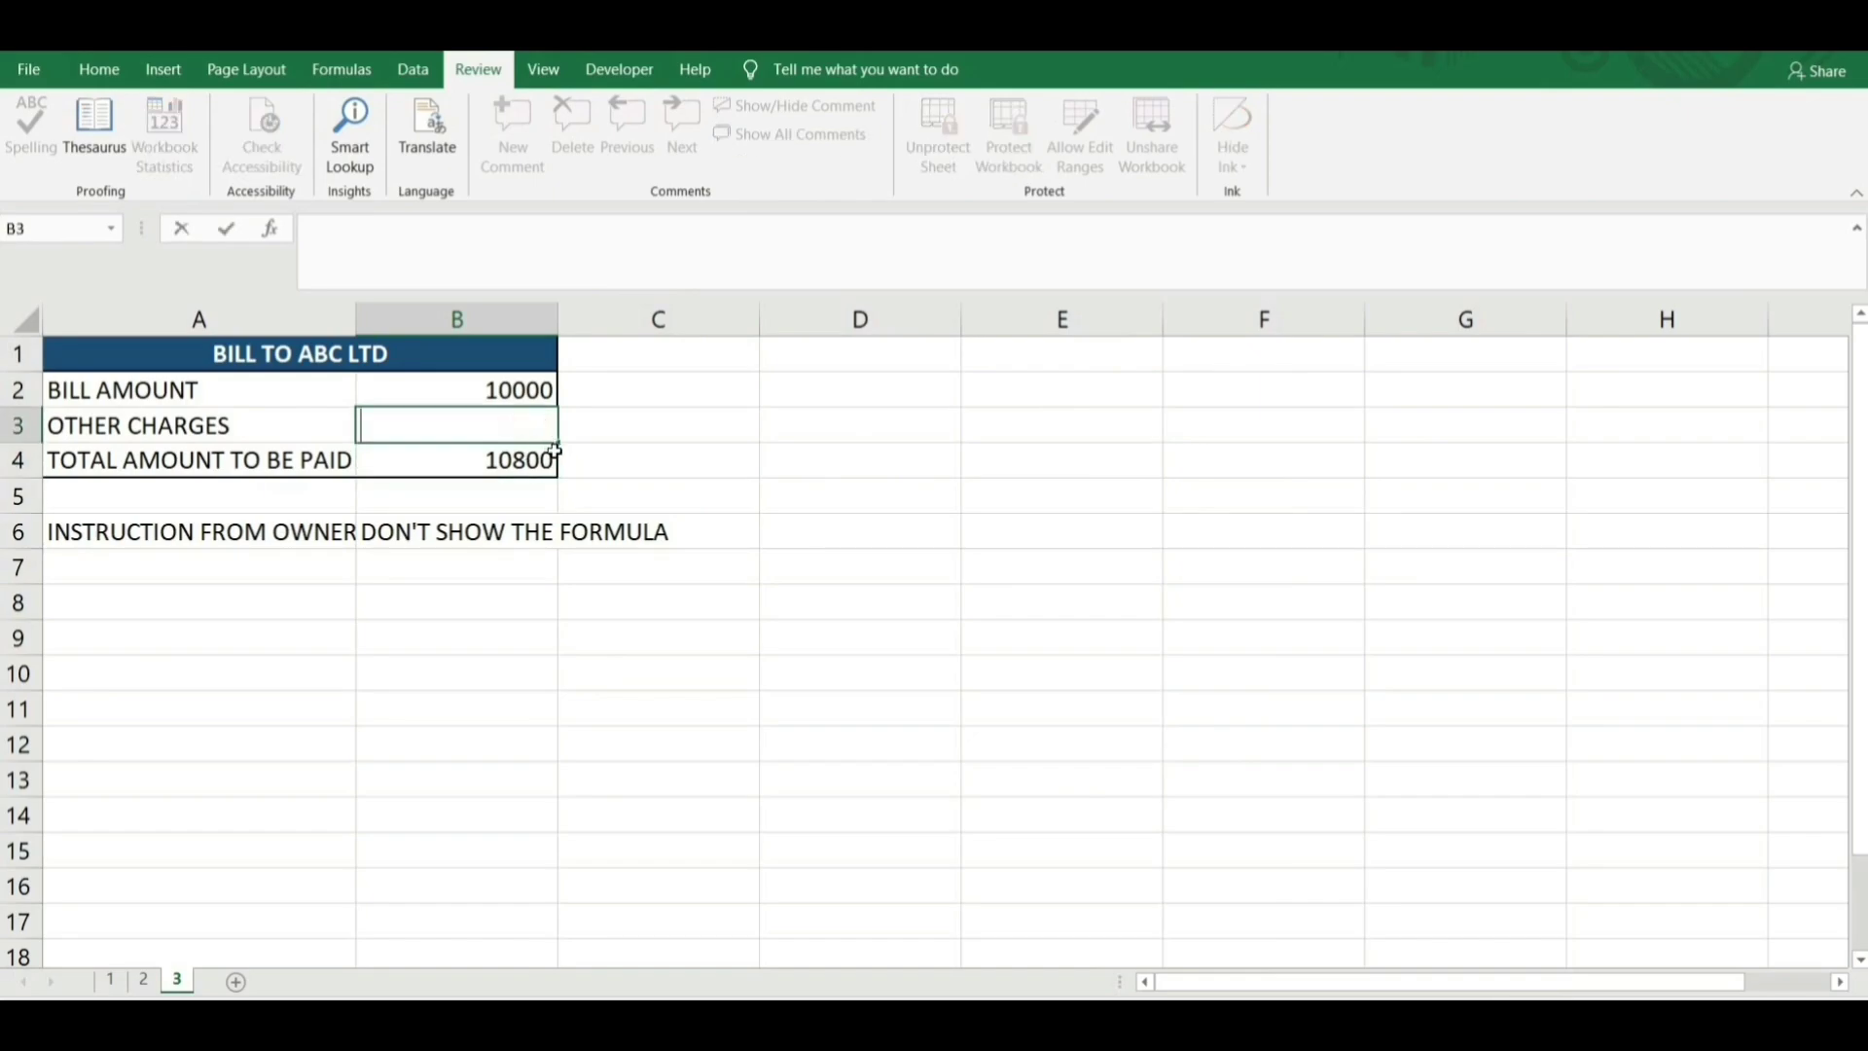
key("Escape")
Try editing the protected B3 and B4 cells, cancelling each attempt so 800 remains.
left_click(553, 465)
key("BackSpace")
key("Escape")
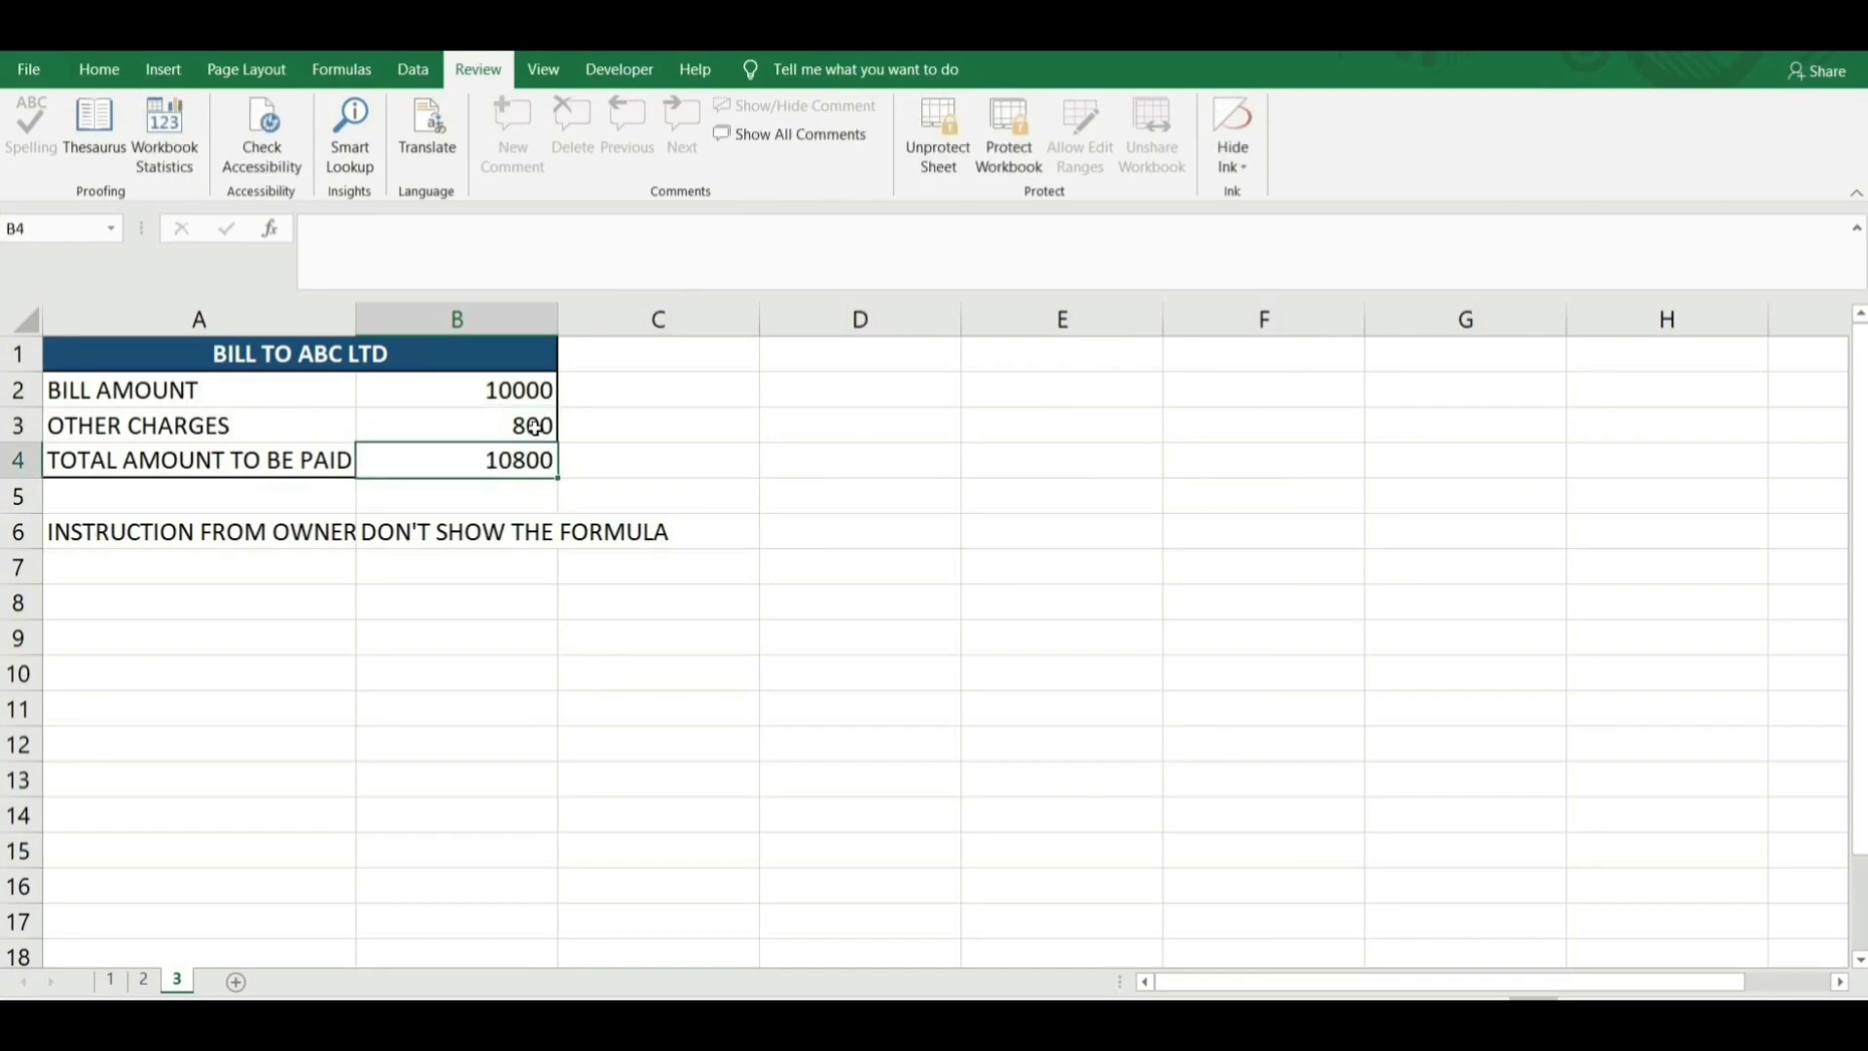
left_click(531, 425)
key("BackSpace")
key("Escape")
key("Up")
left_click(530, 425)
key("BackSpace")
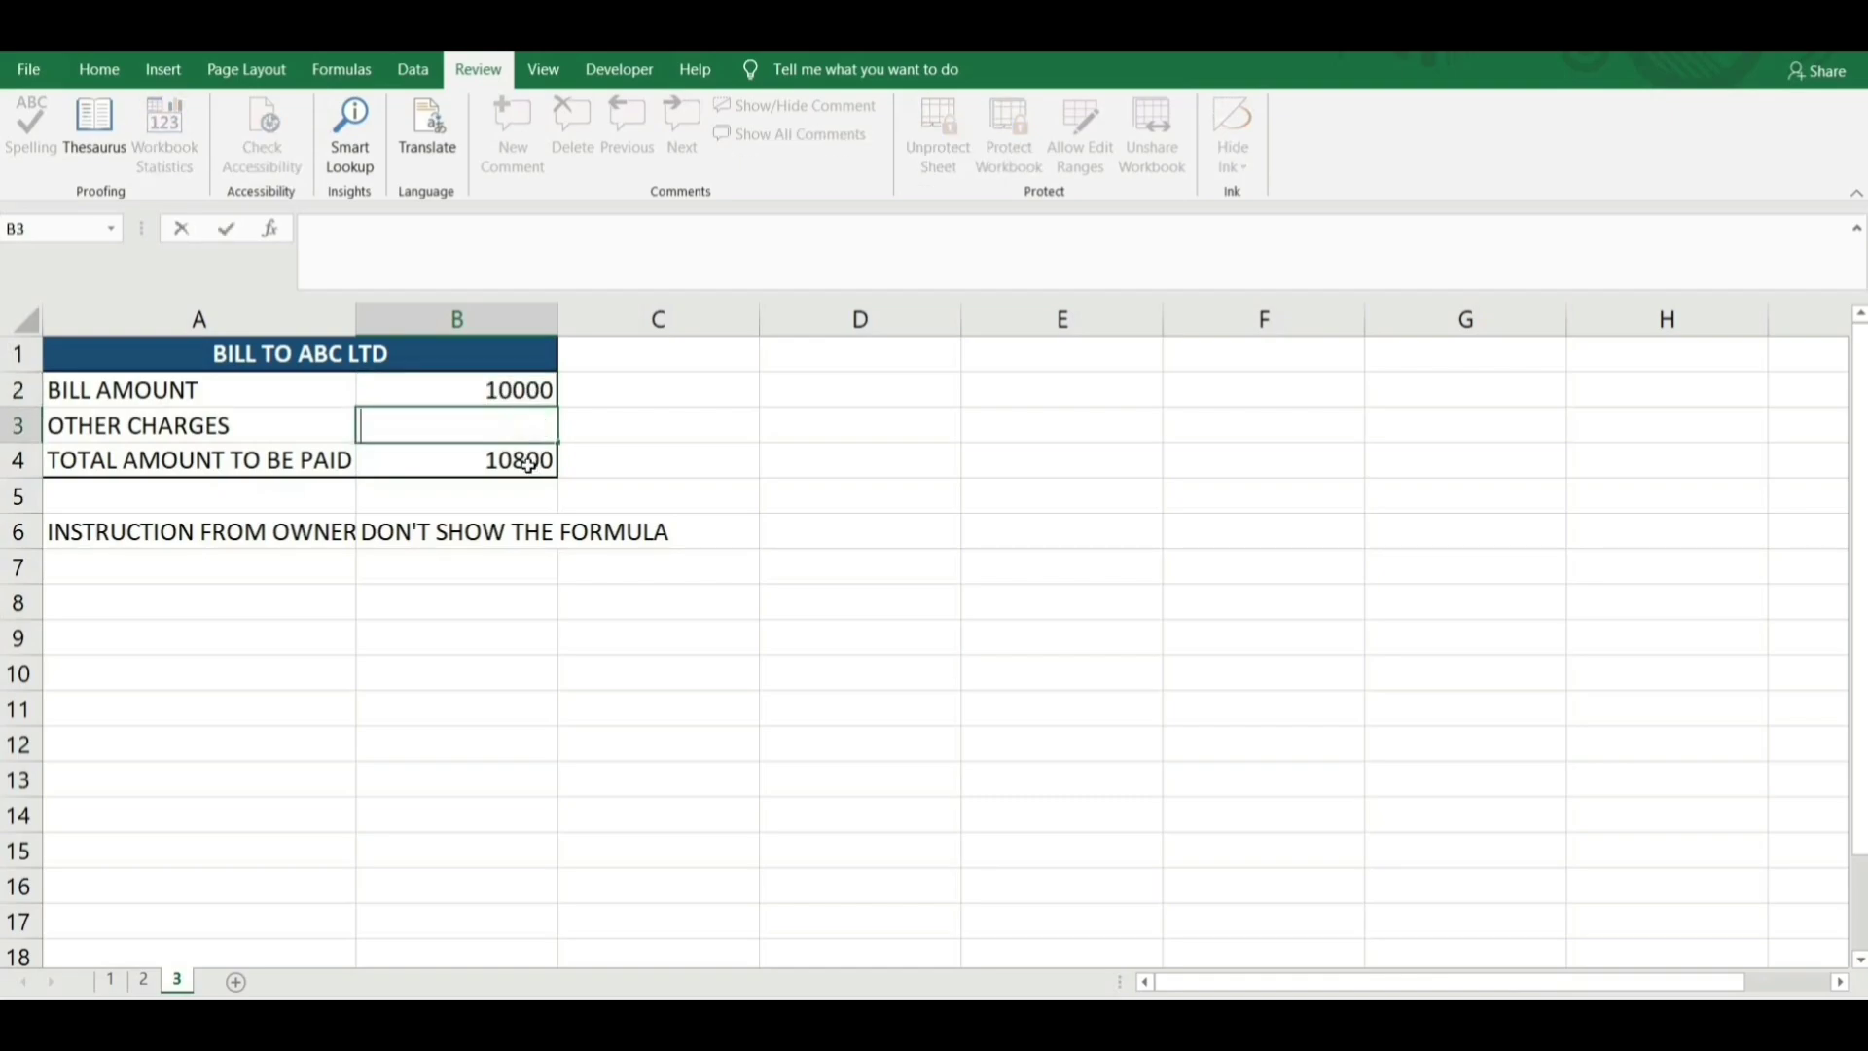
key("Escape")
left_click(528, 461)
left_click(528, 425)
key("BackSpace")
key("Escape")
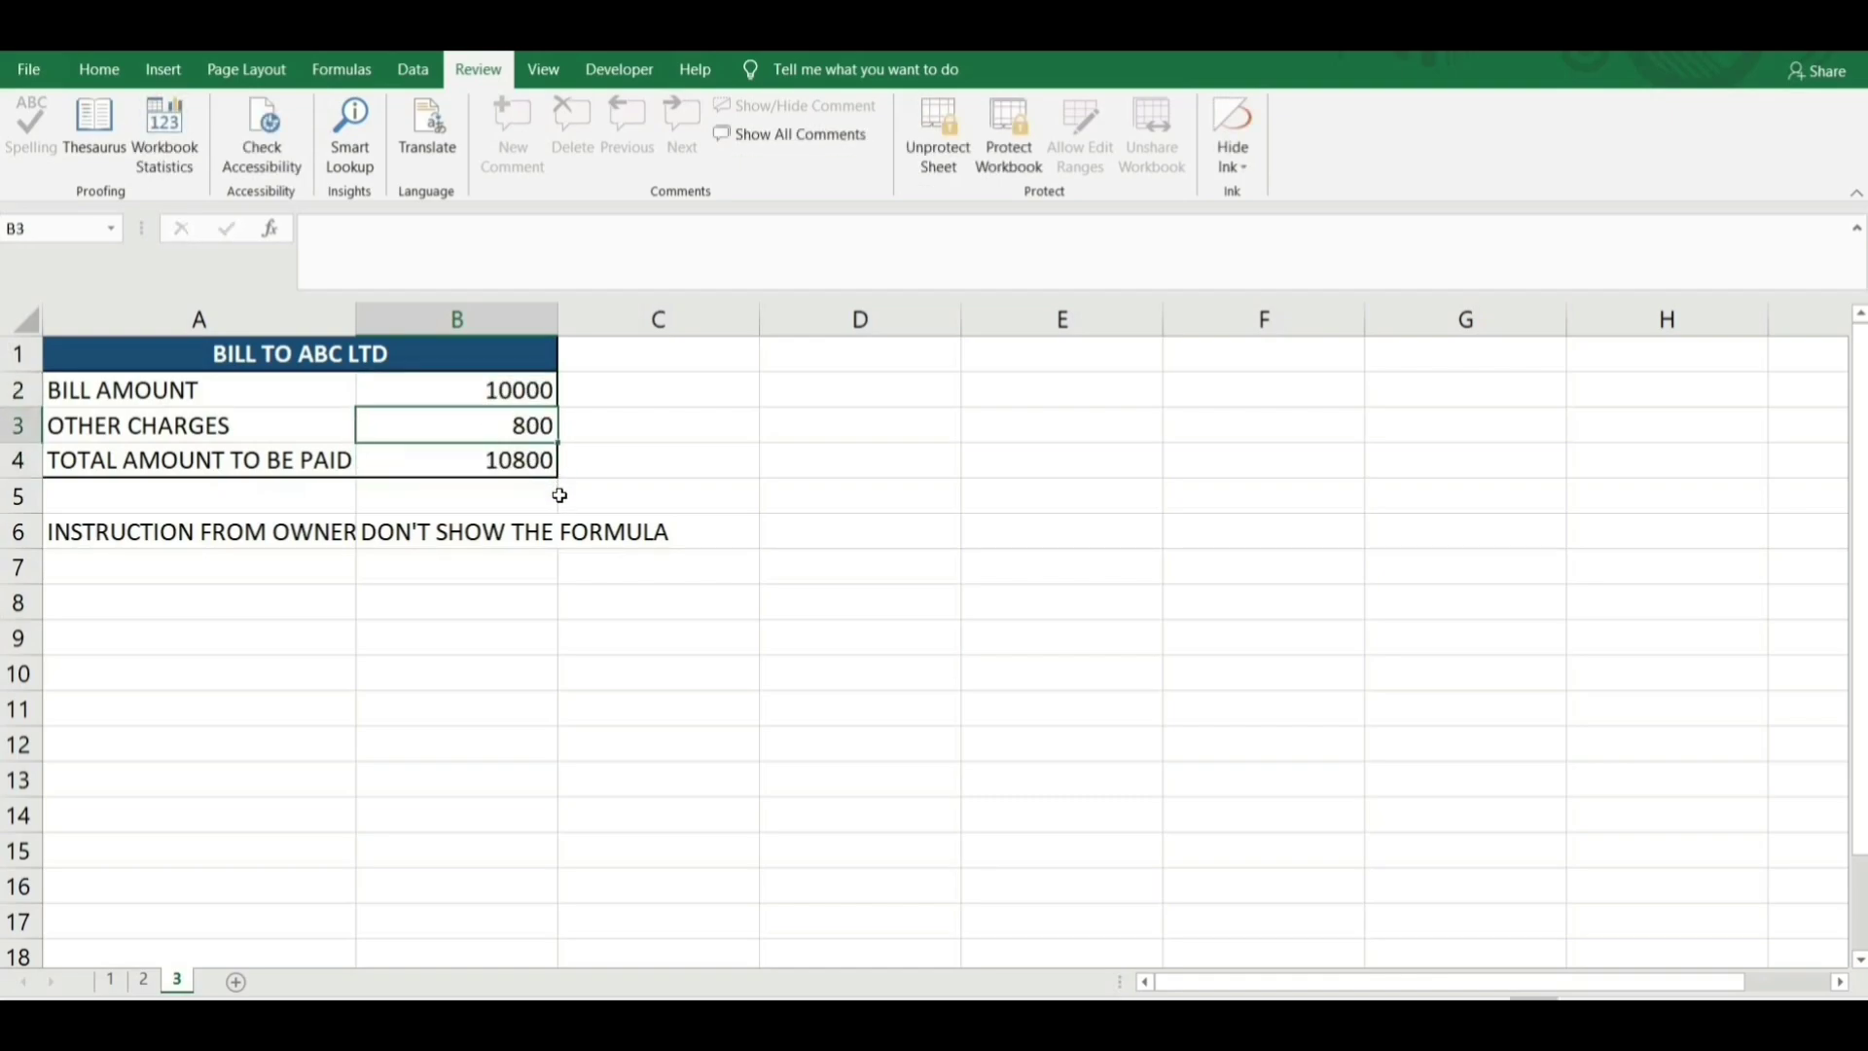
Unprotect sheet 3 by entering the sheet password.
left_click(938, 136)
type("123")
key("Return")
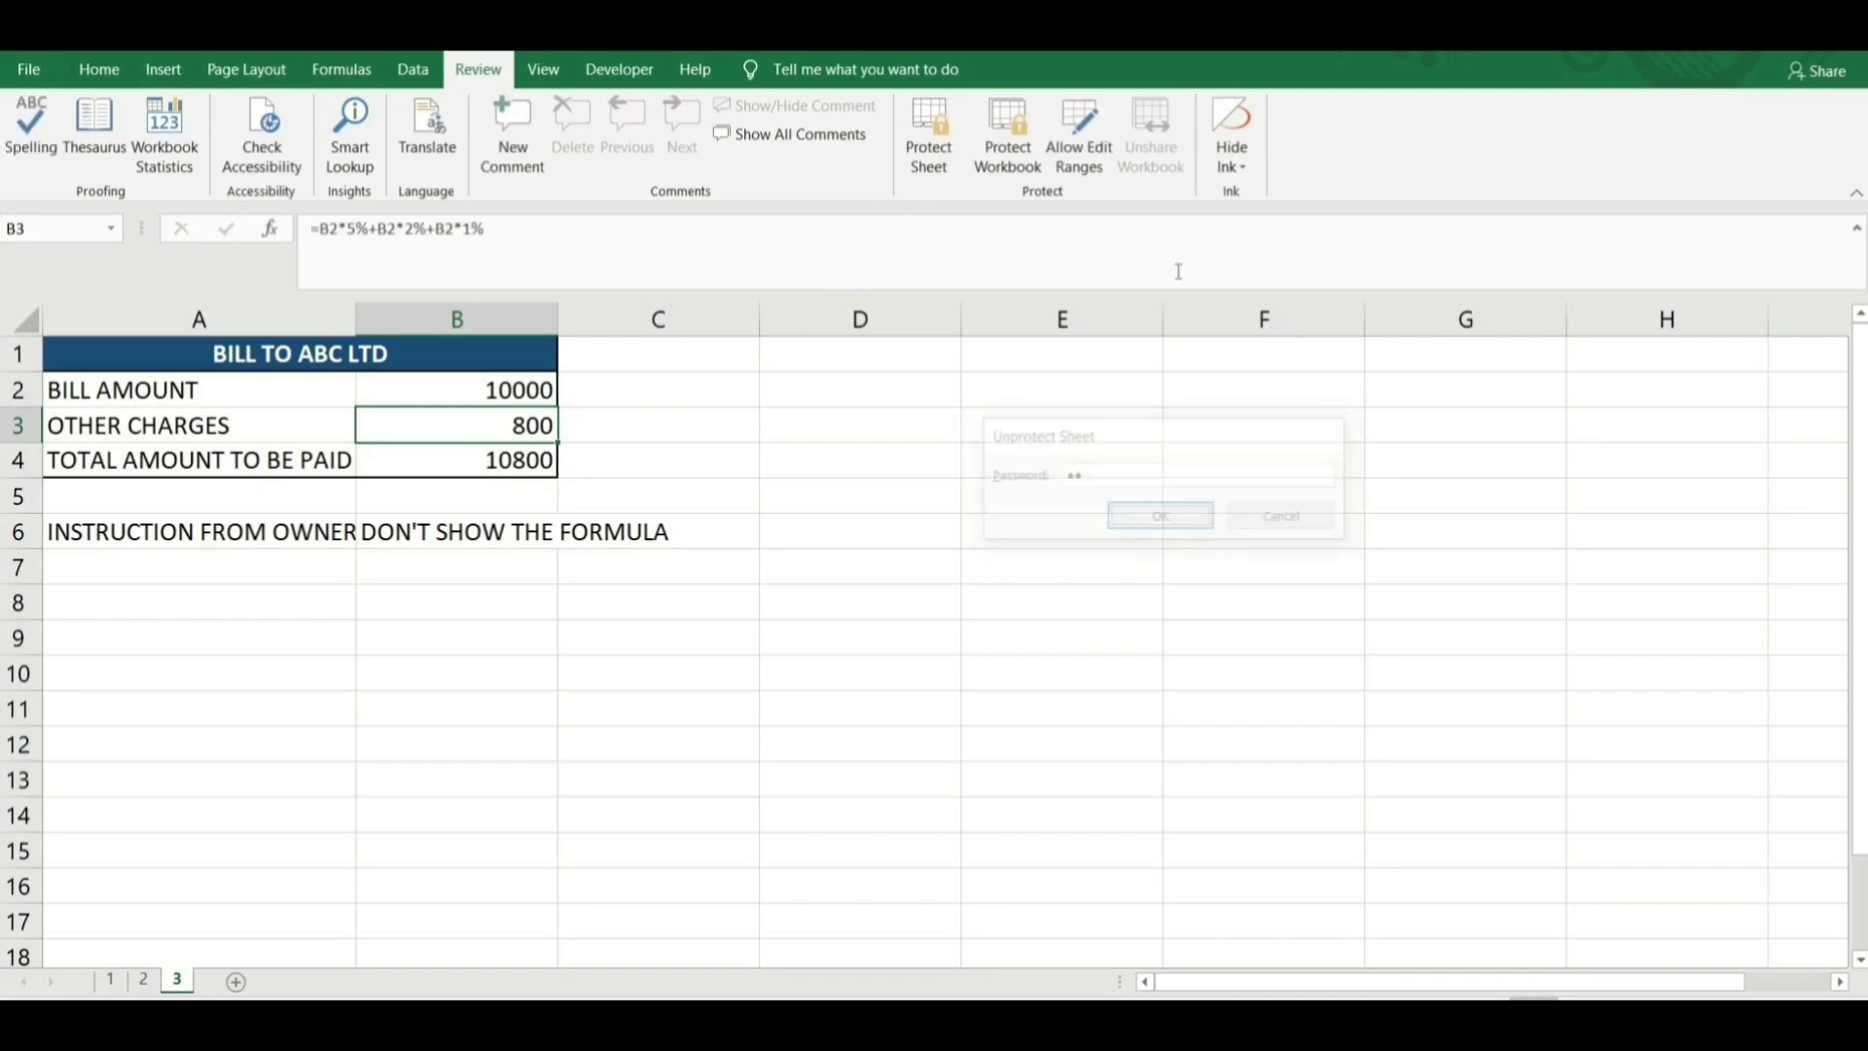
Mark total cell B4 (=SUM(B2:B3)) as Hidden in its Protection settings.
left_click(542, 458)
key("F2")
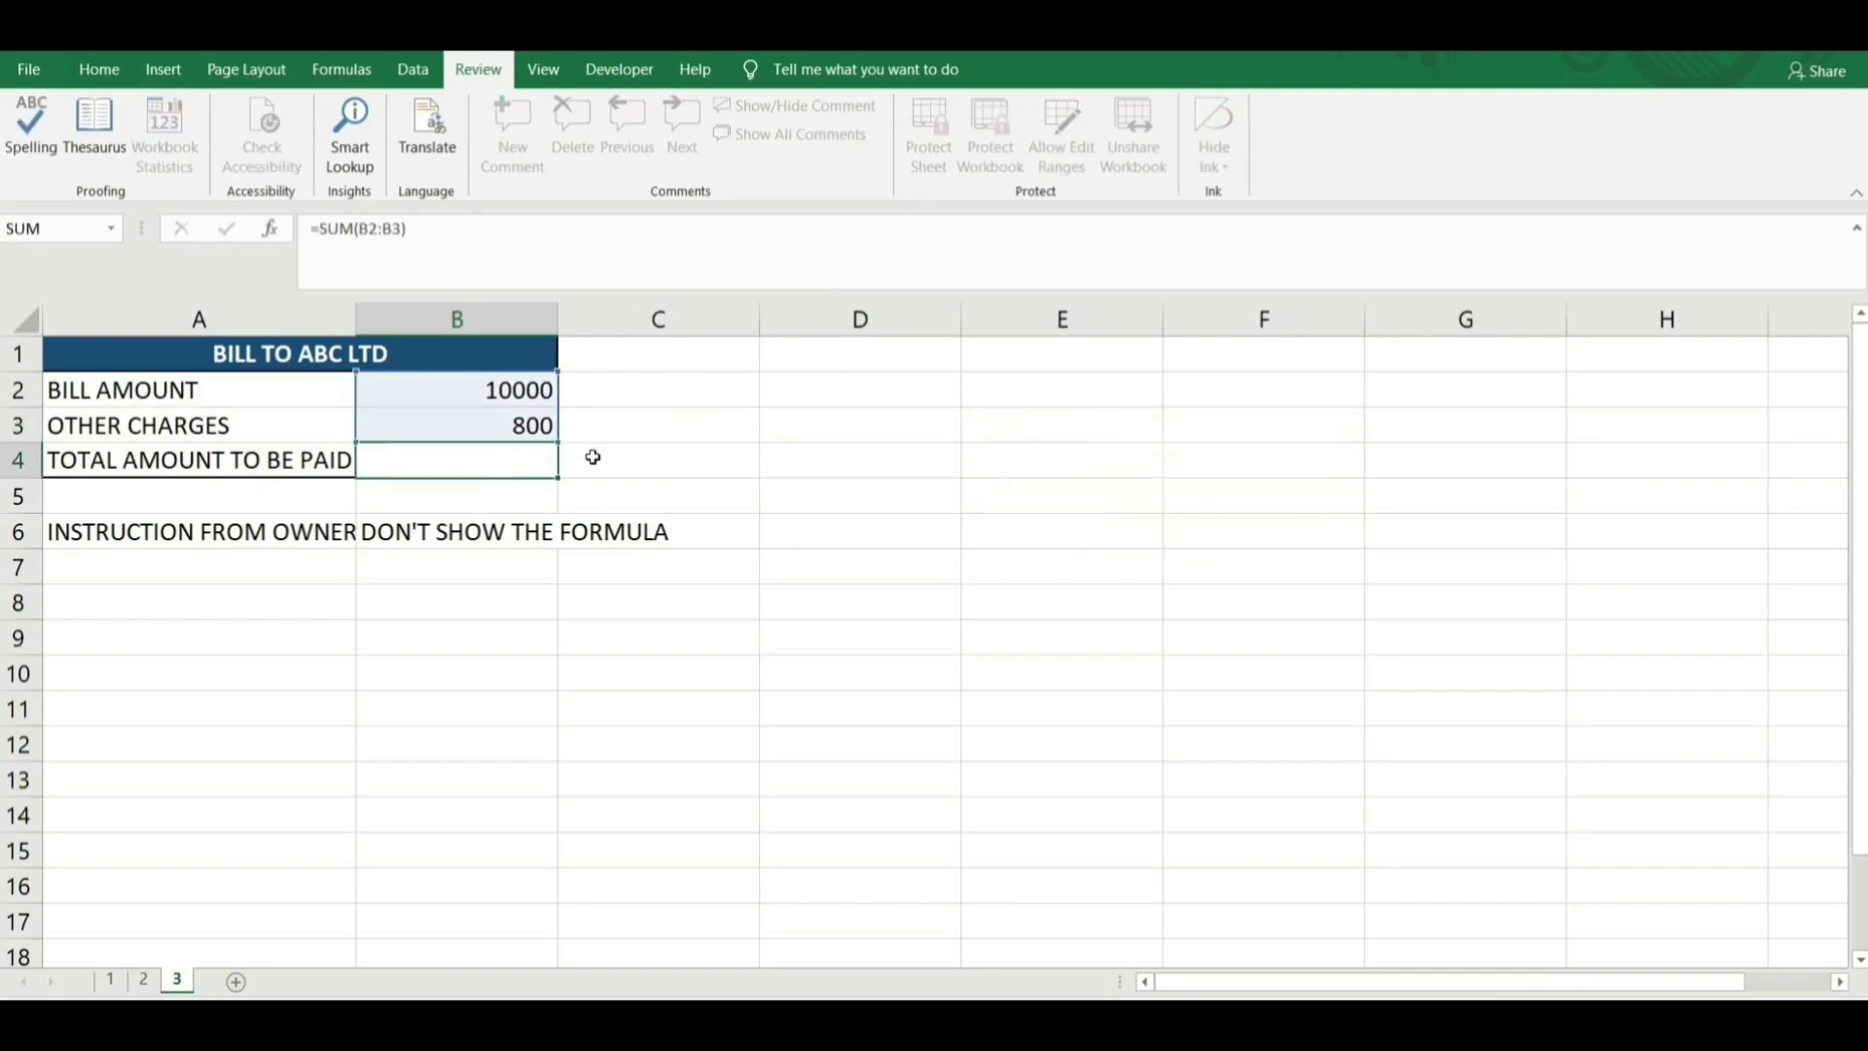
key("Escape")
right_click(541, 458)
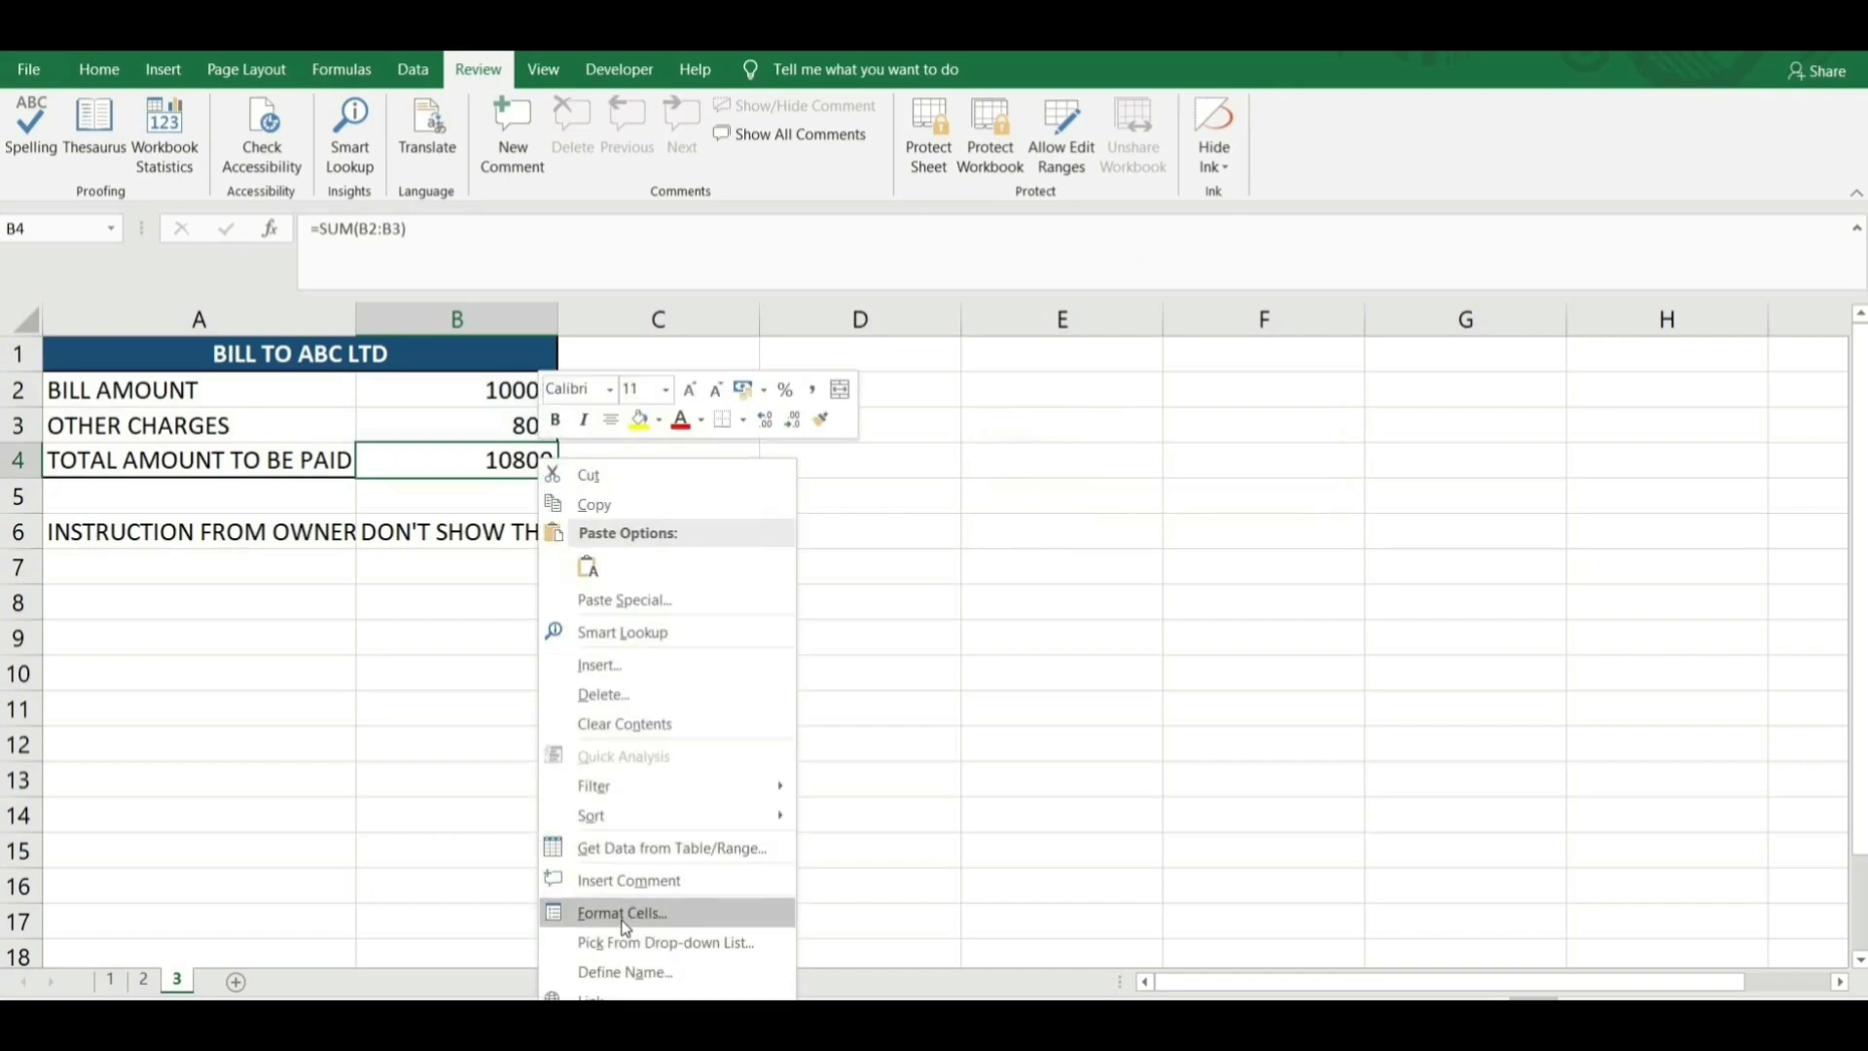
key("Escape")
key("ctrl+1")
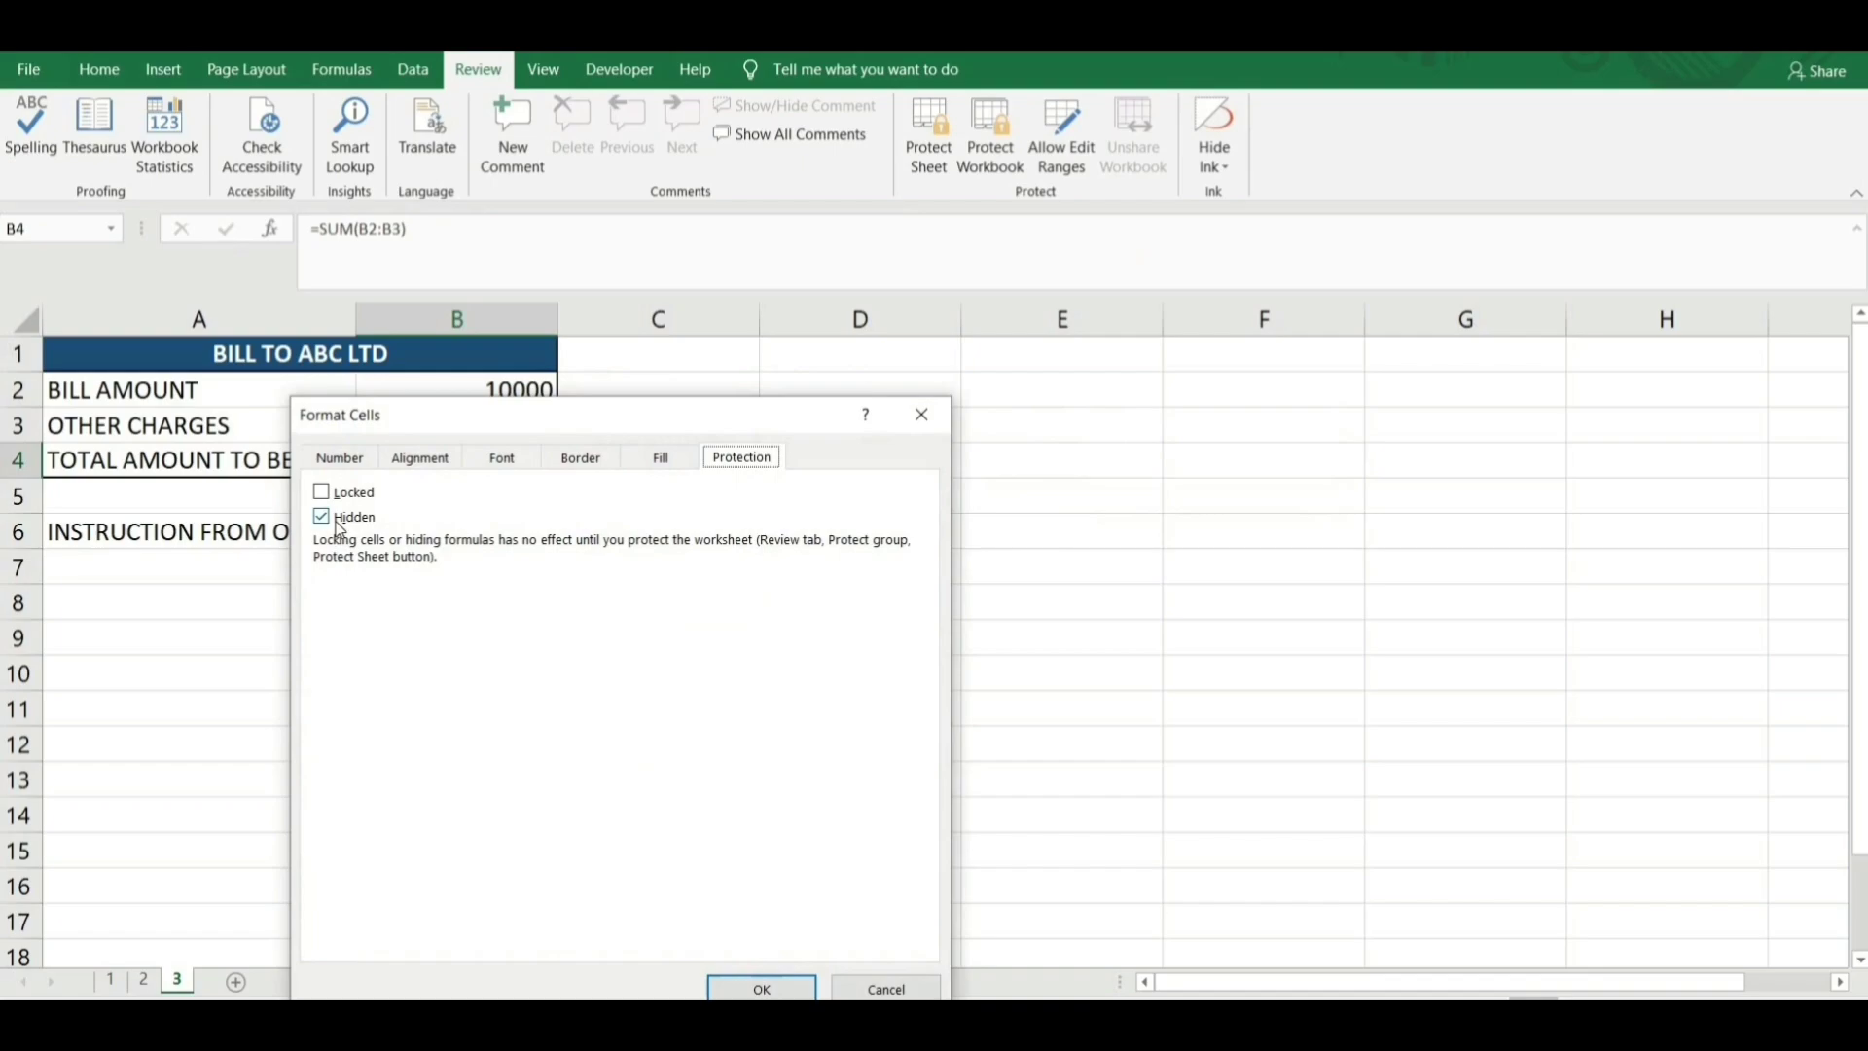
key("alt+i")
left_click(762, 987)
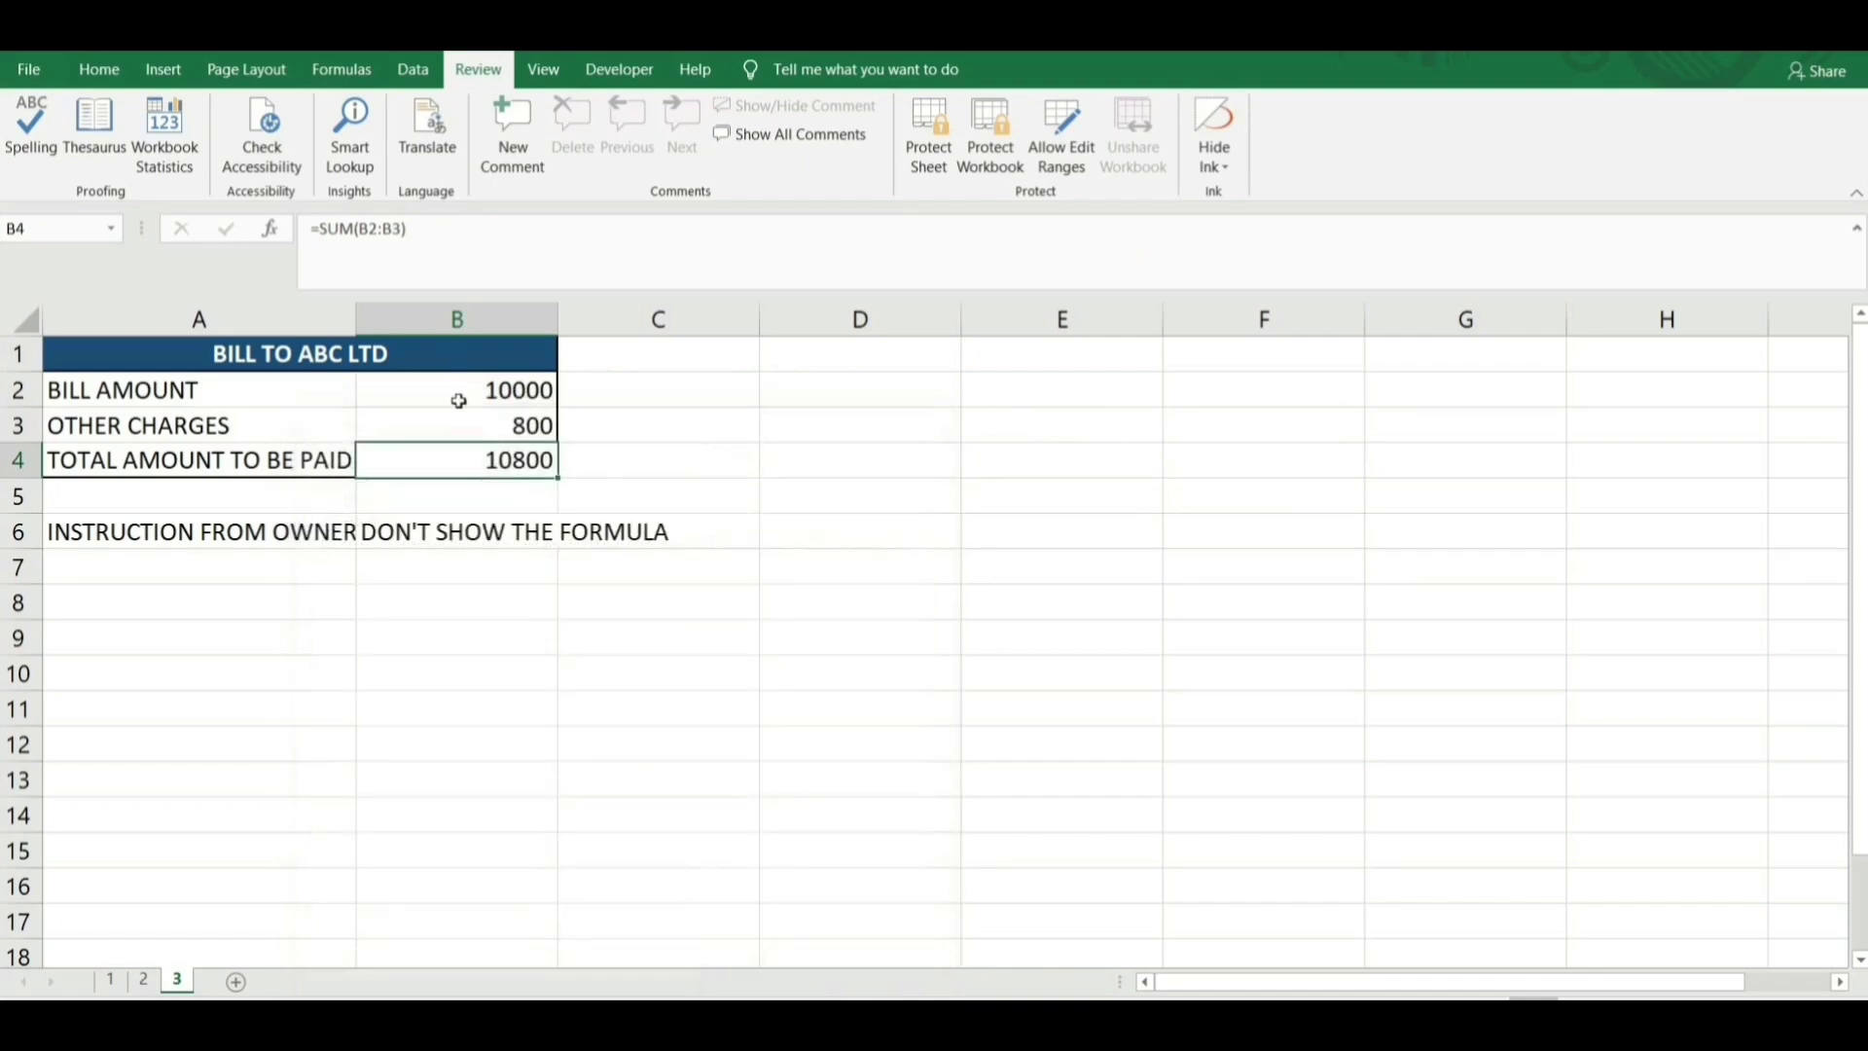
Review the Protection settings of other charges cell B3 and total cell B4 without changes.
left_click(485, 428)
right_click(488, 426)
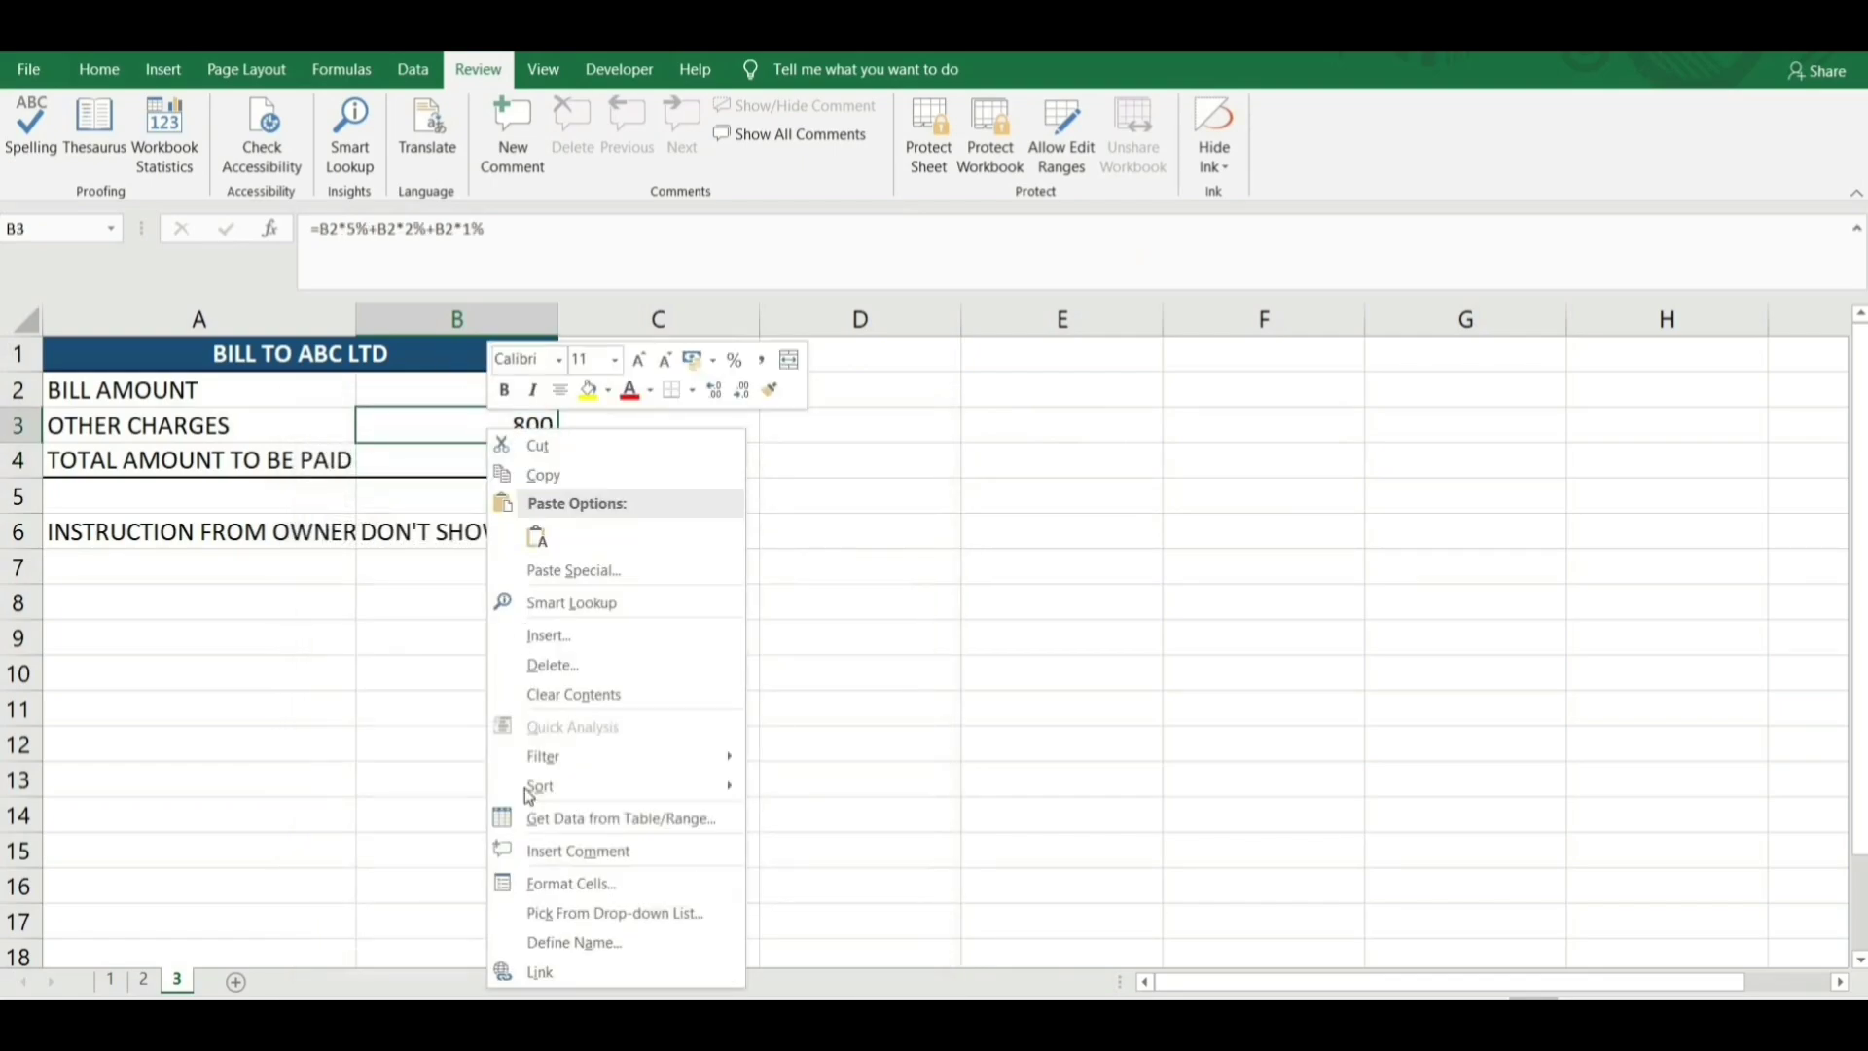
left_click(570, 883)
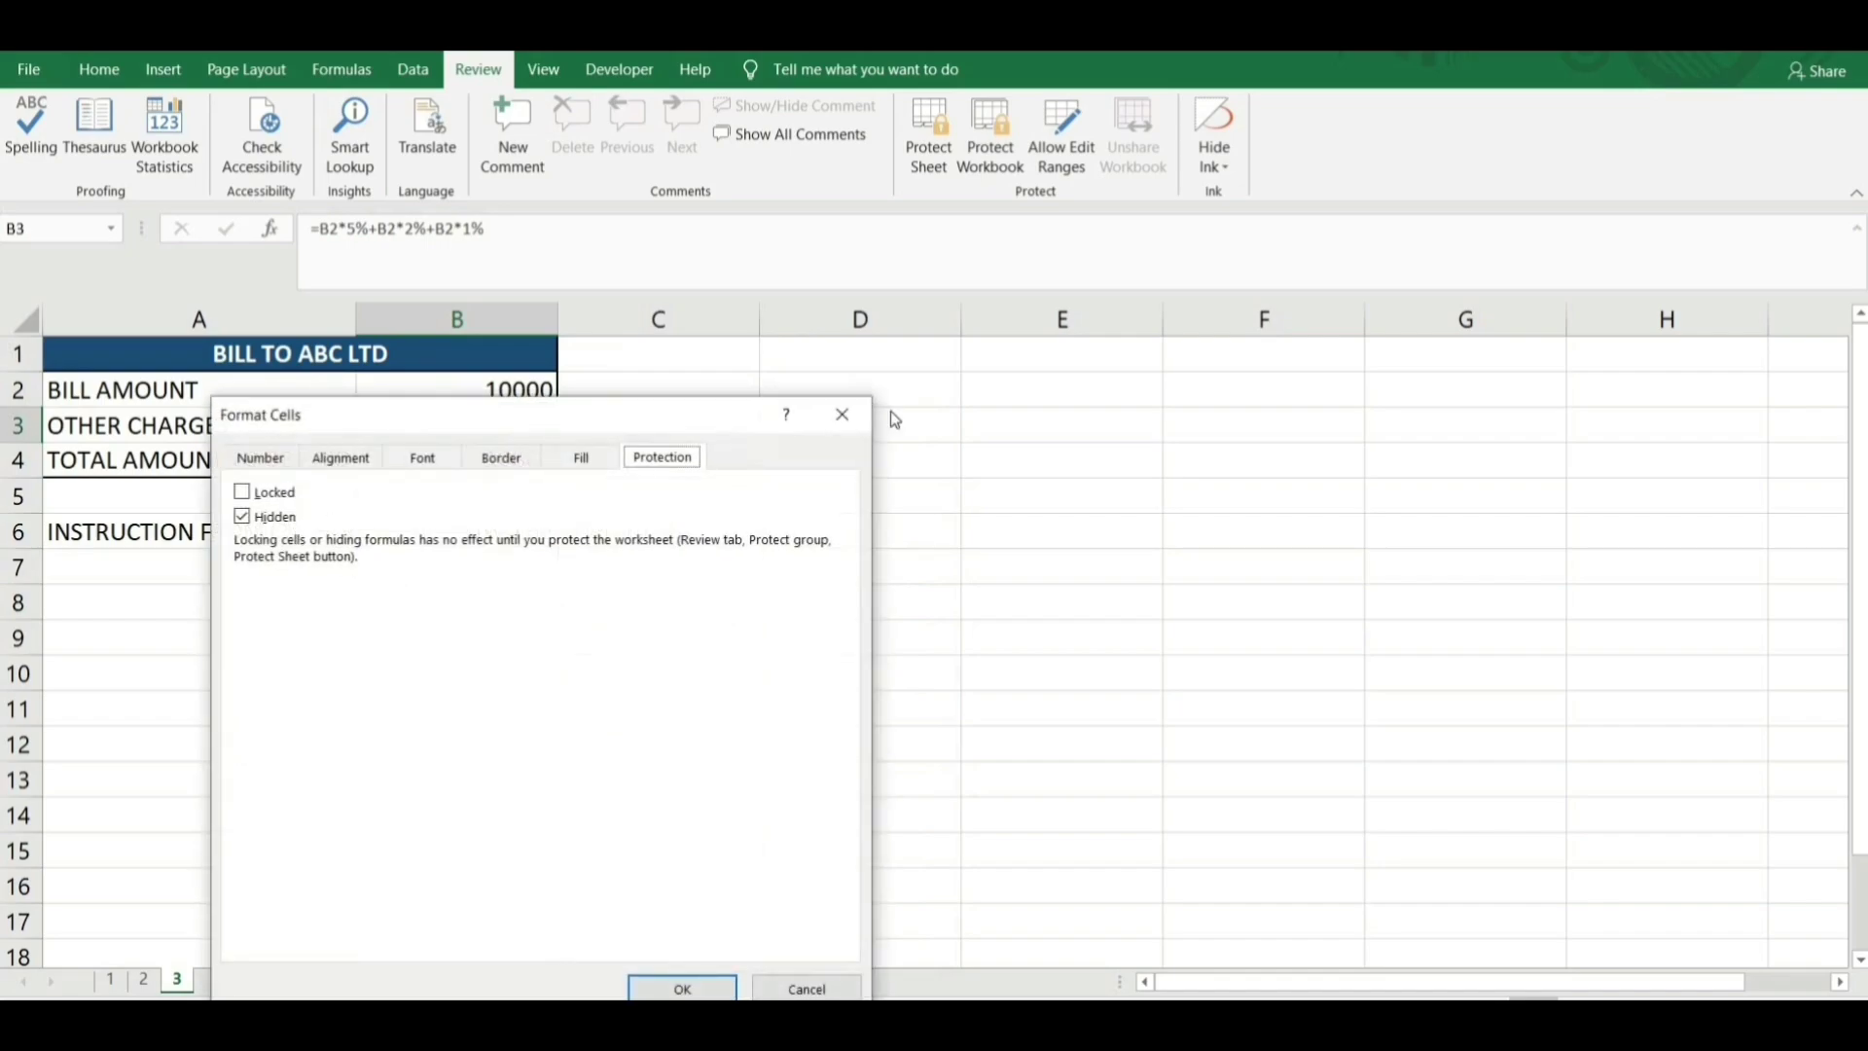
key("Escape")
left_click(494, 463)
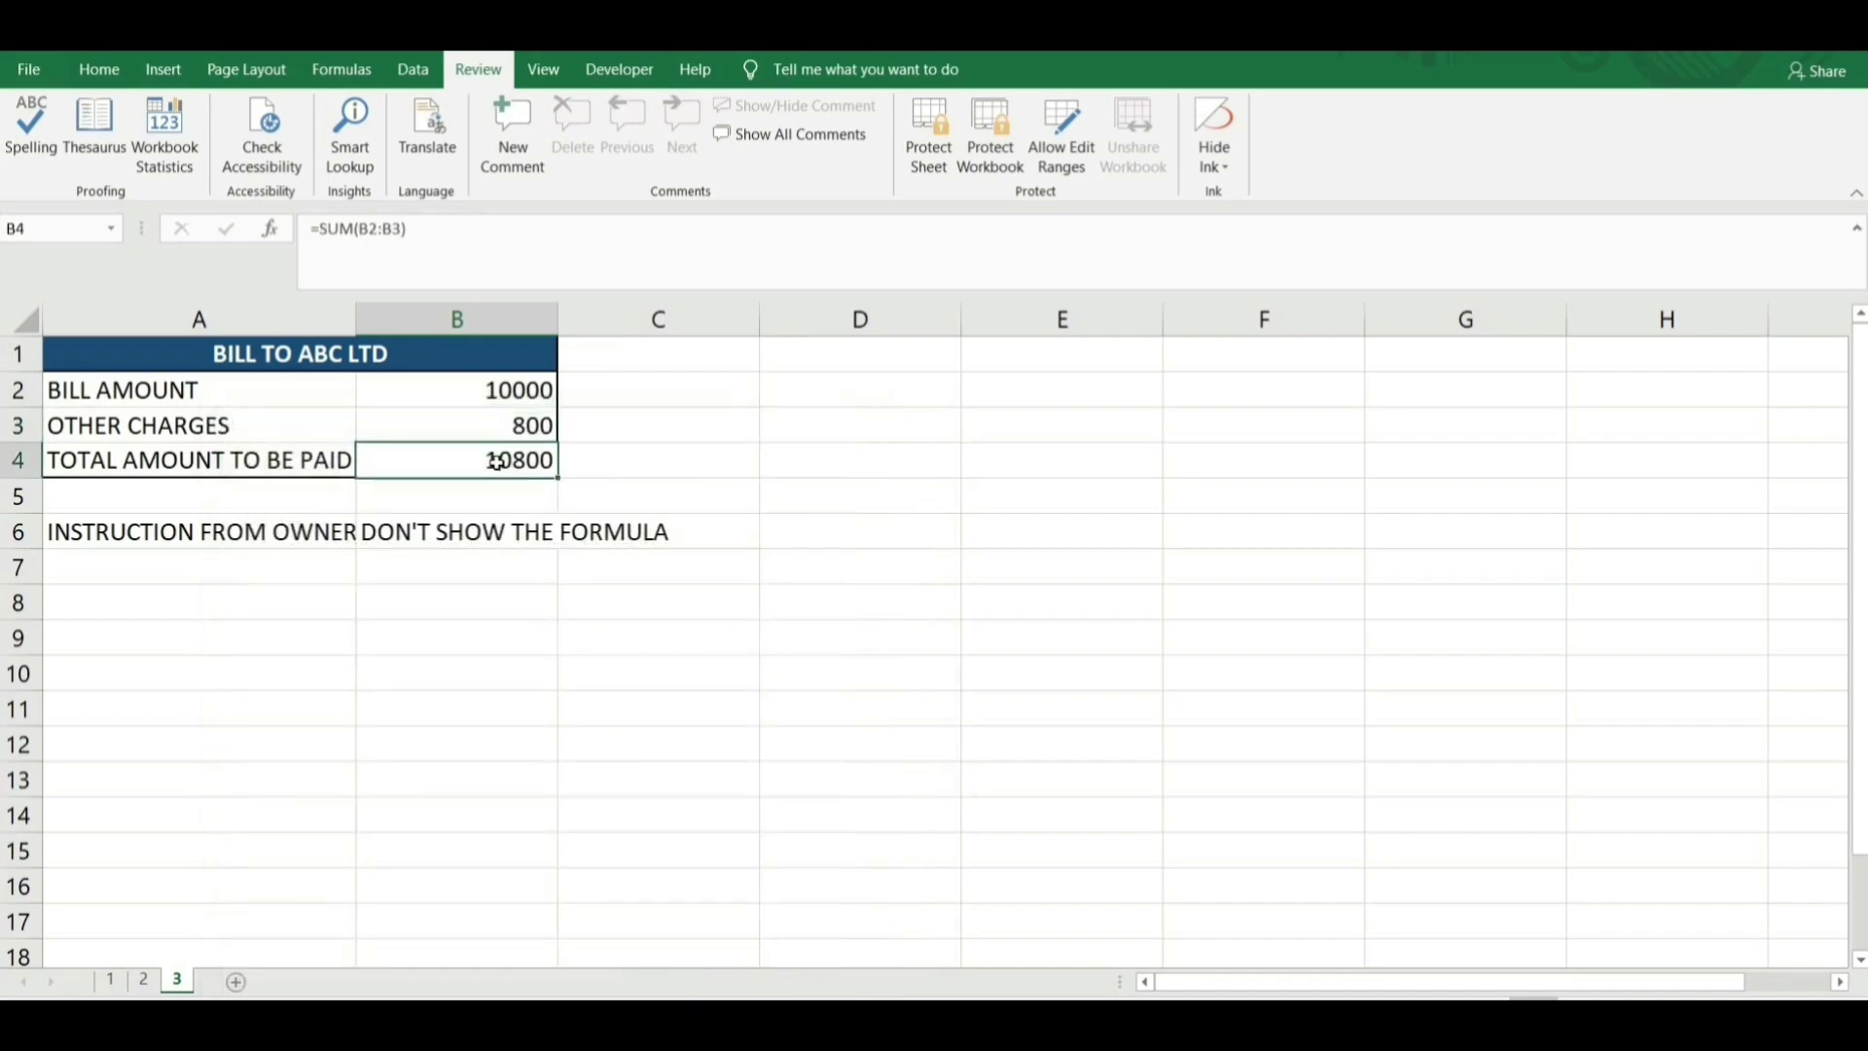
right_click(499, 460)
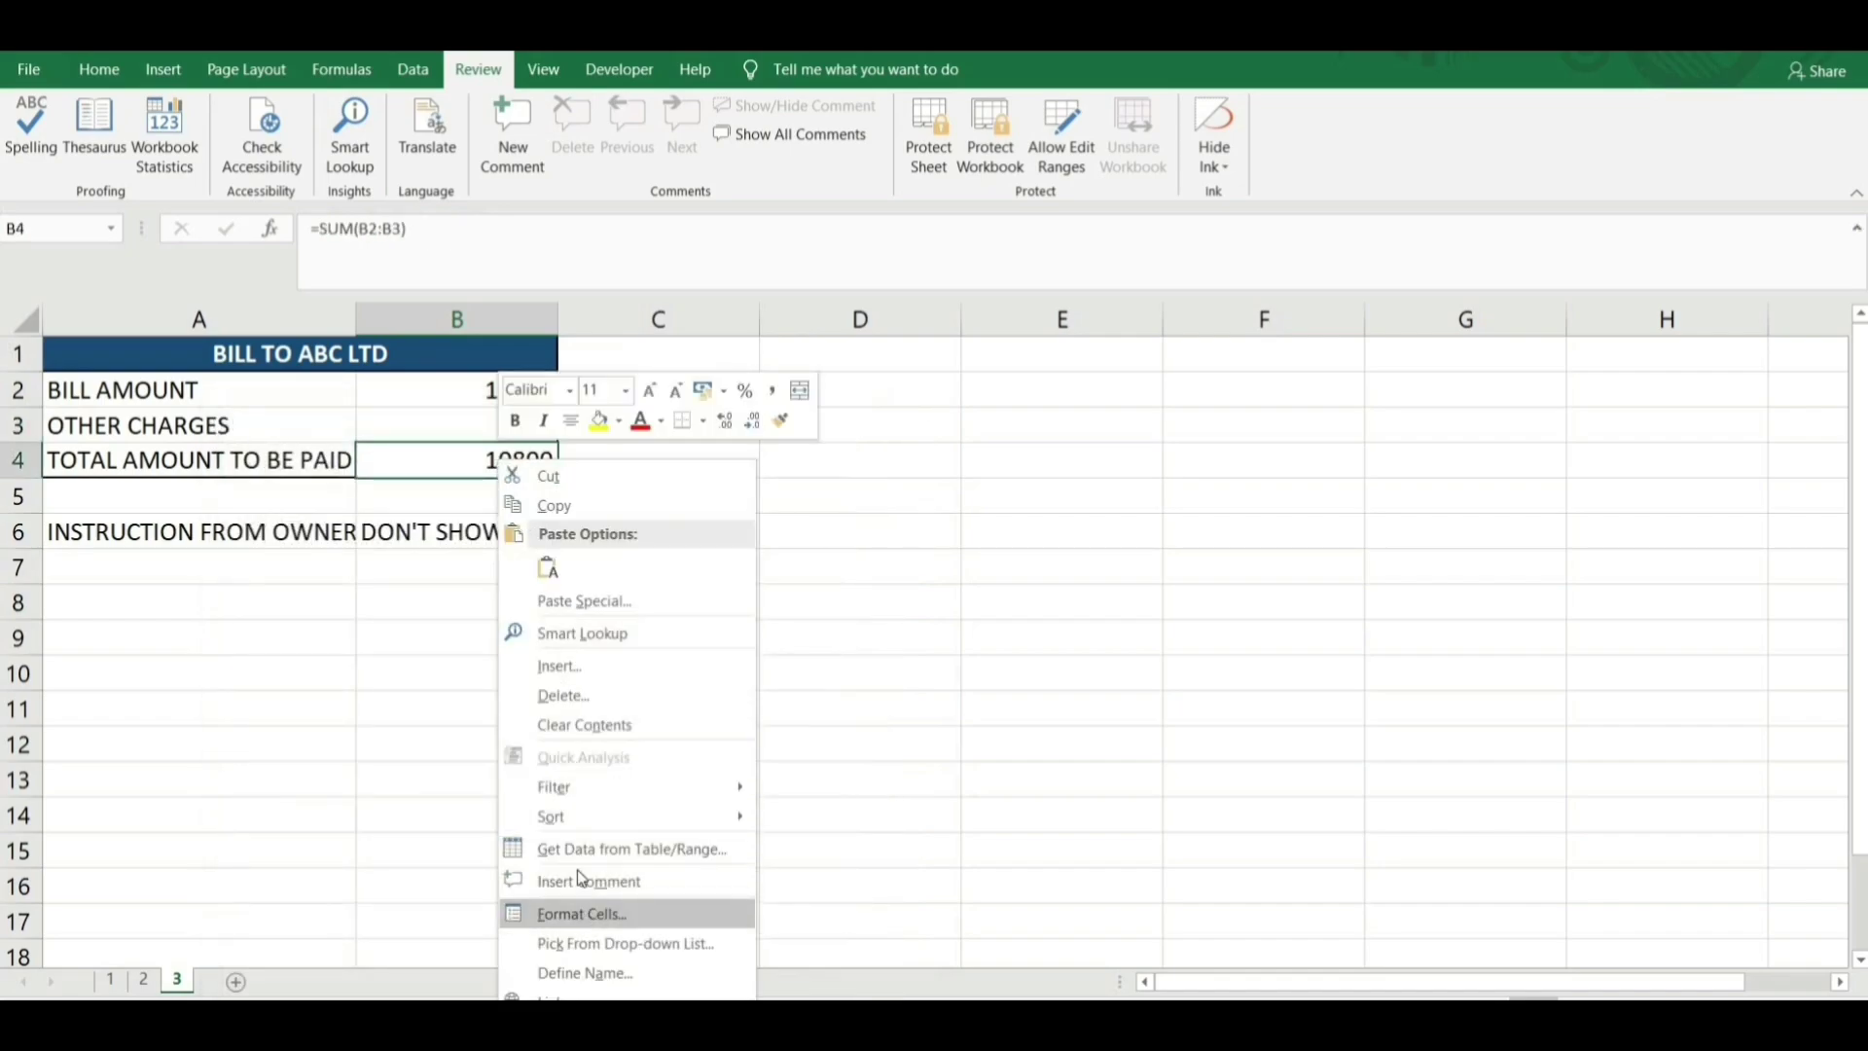
left_click(584, 913)
left_click(892, 414)
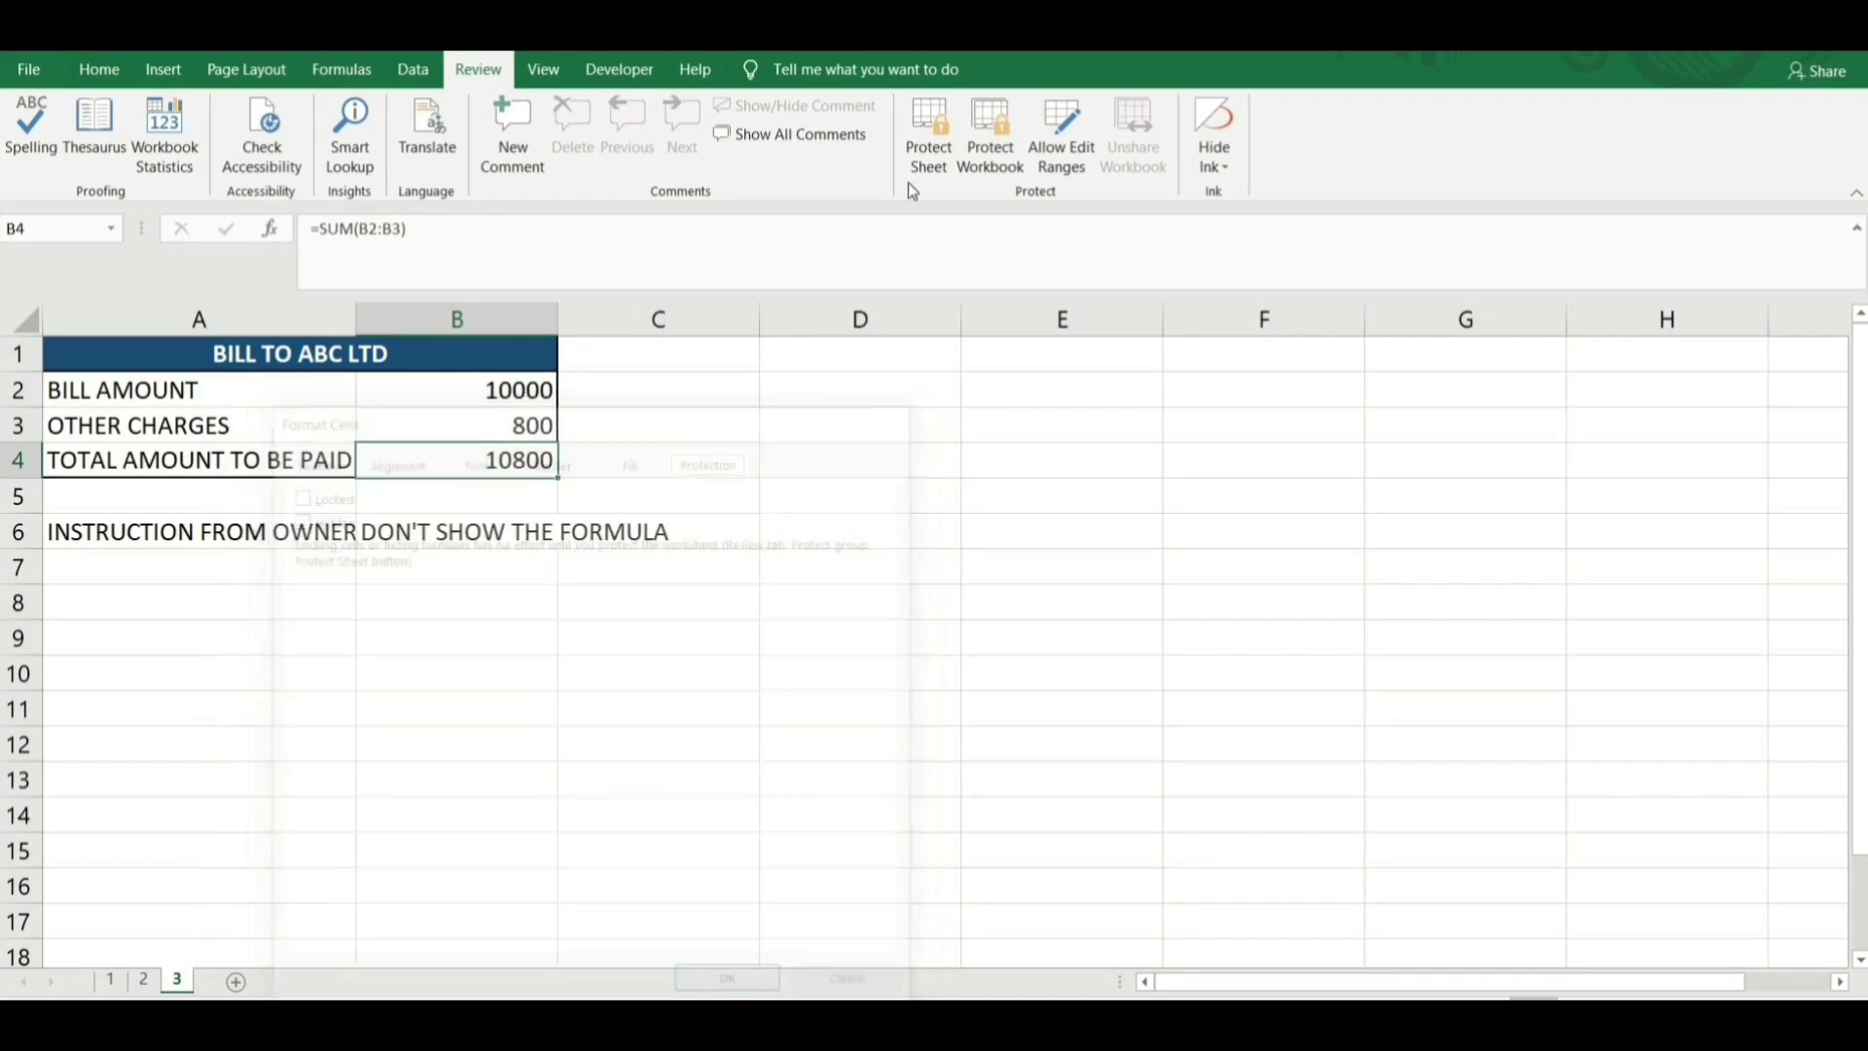
Protect sheet 3 again with a confirmed password.
left_click(921, 143)
type("12")
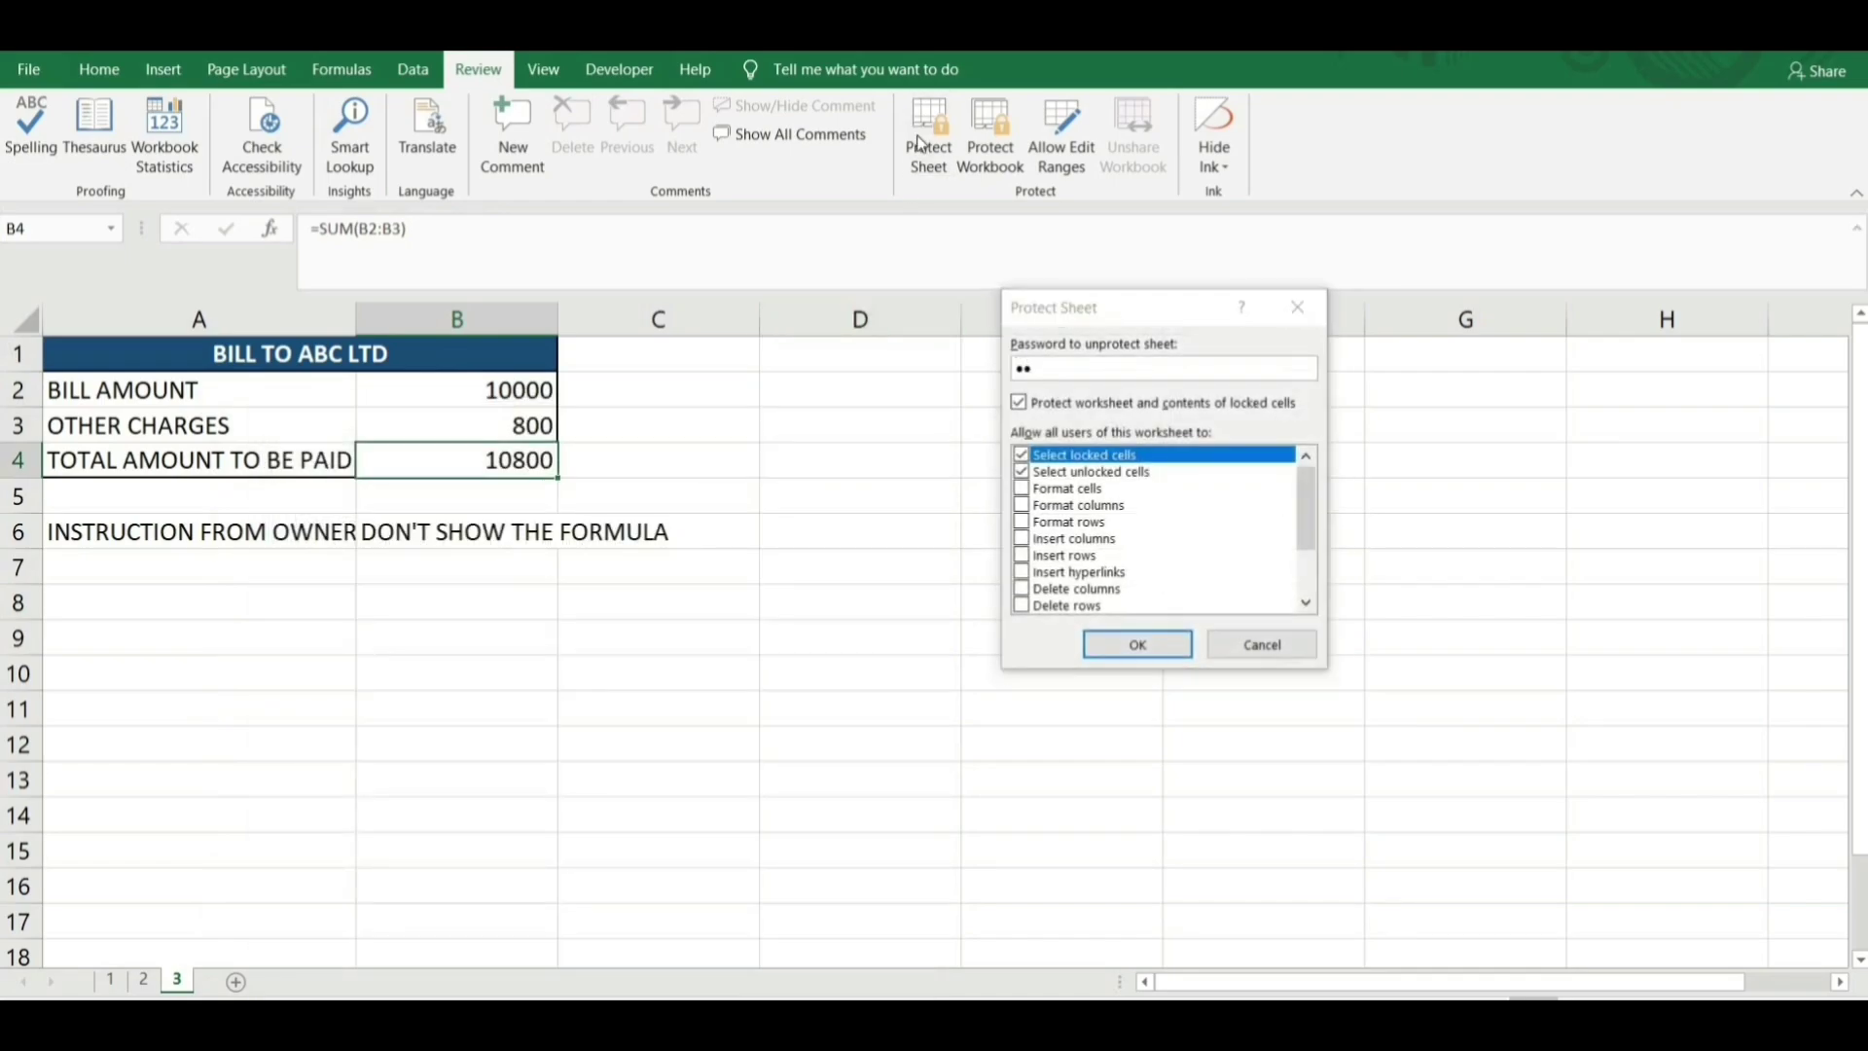
key("Return")
type("12")
key("Return")
Check that the total and other charges cells can no longer be edited.
key("F2")
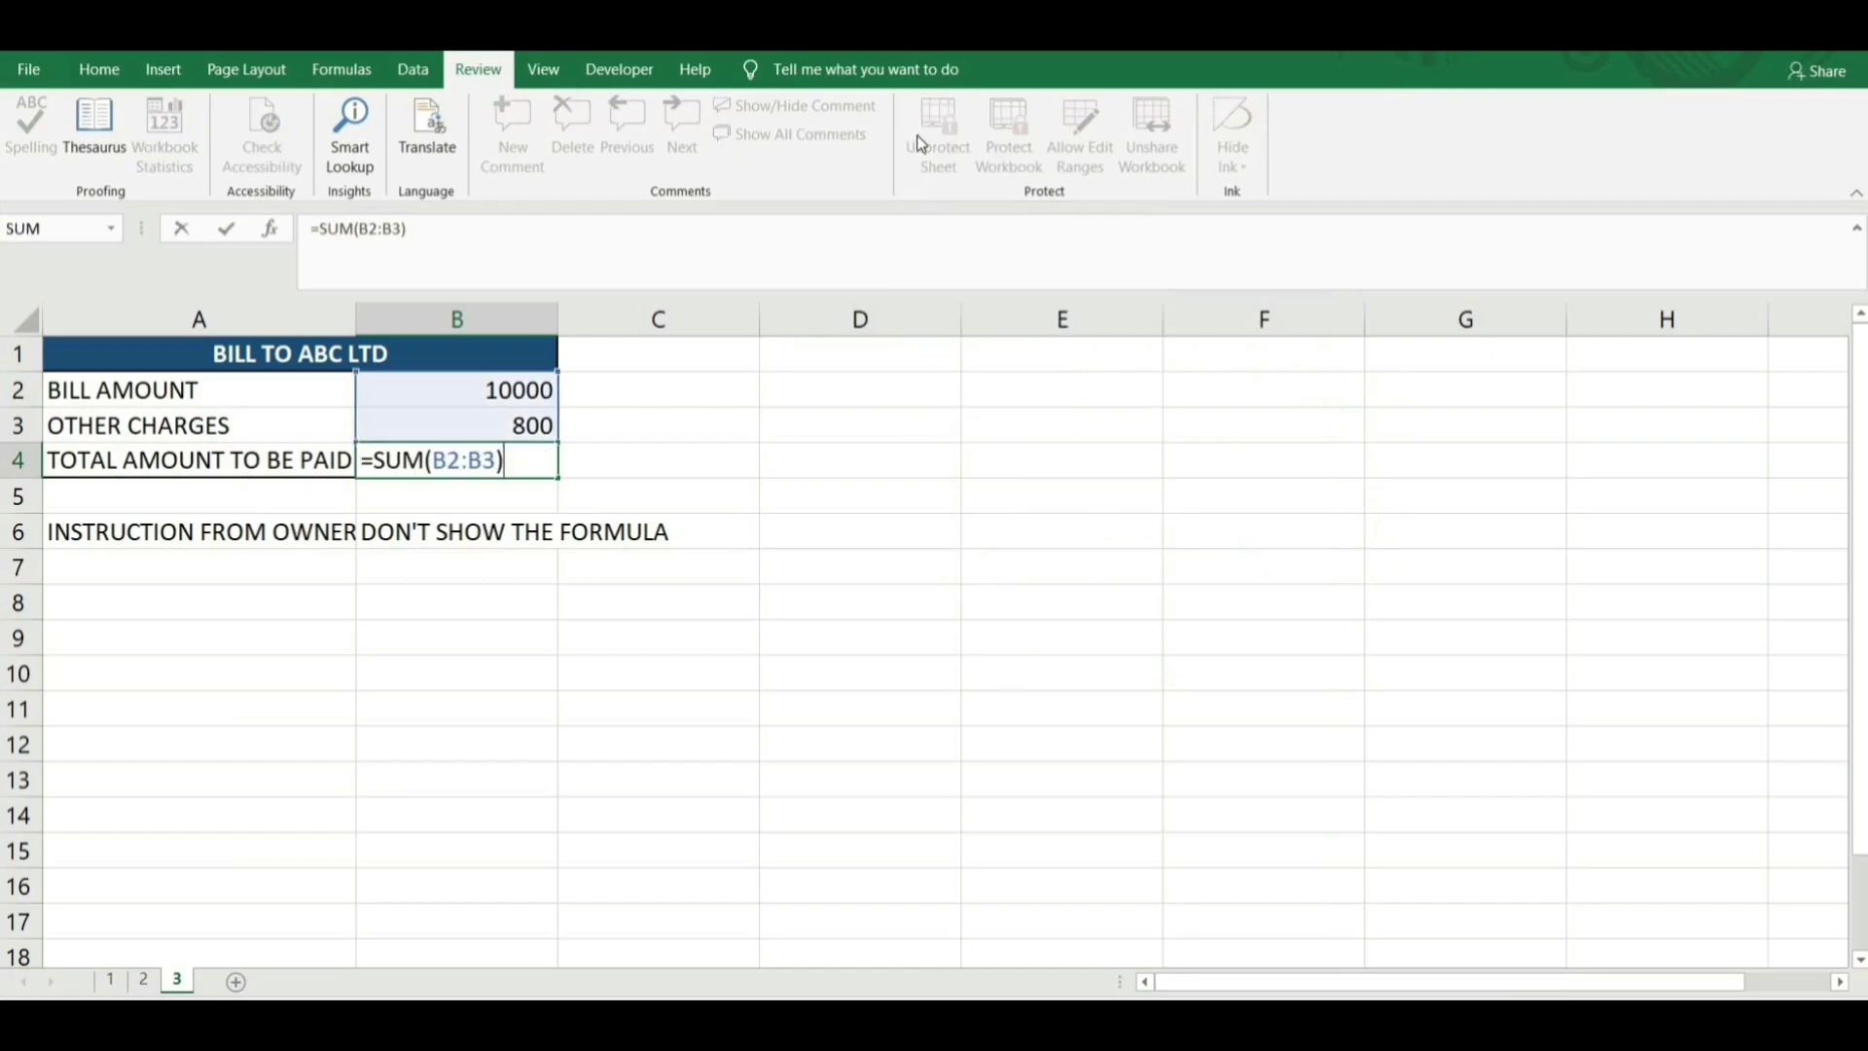
key("Escape")
key("F2")
key("Escape")
key("Up")
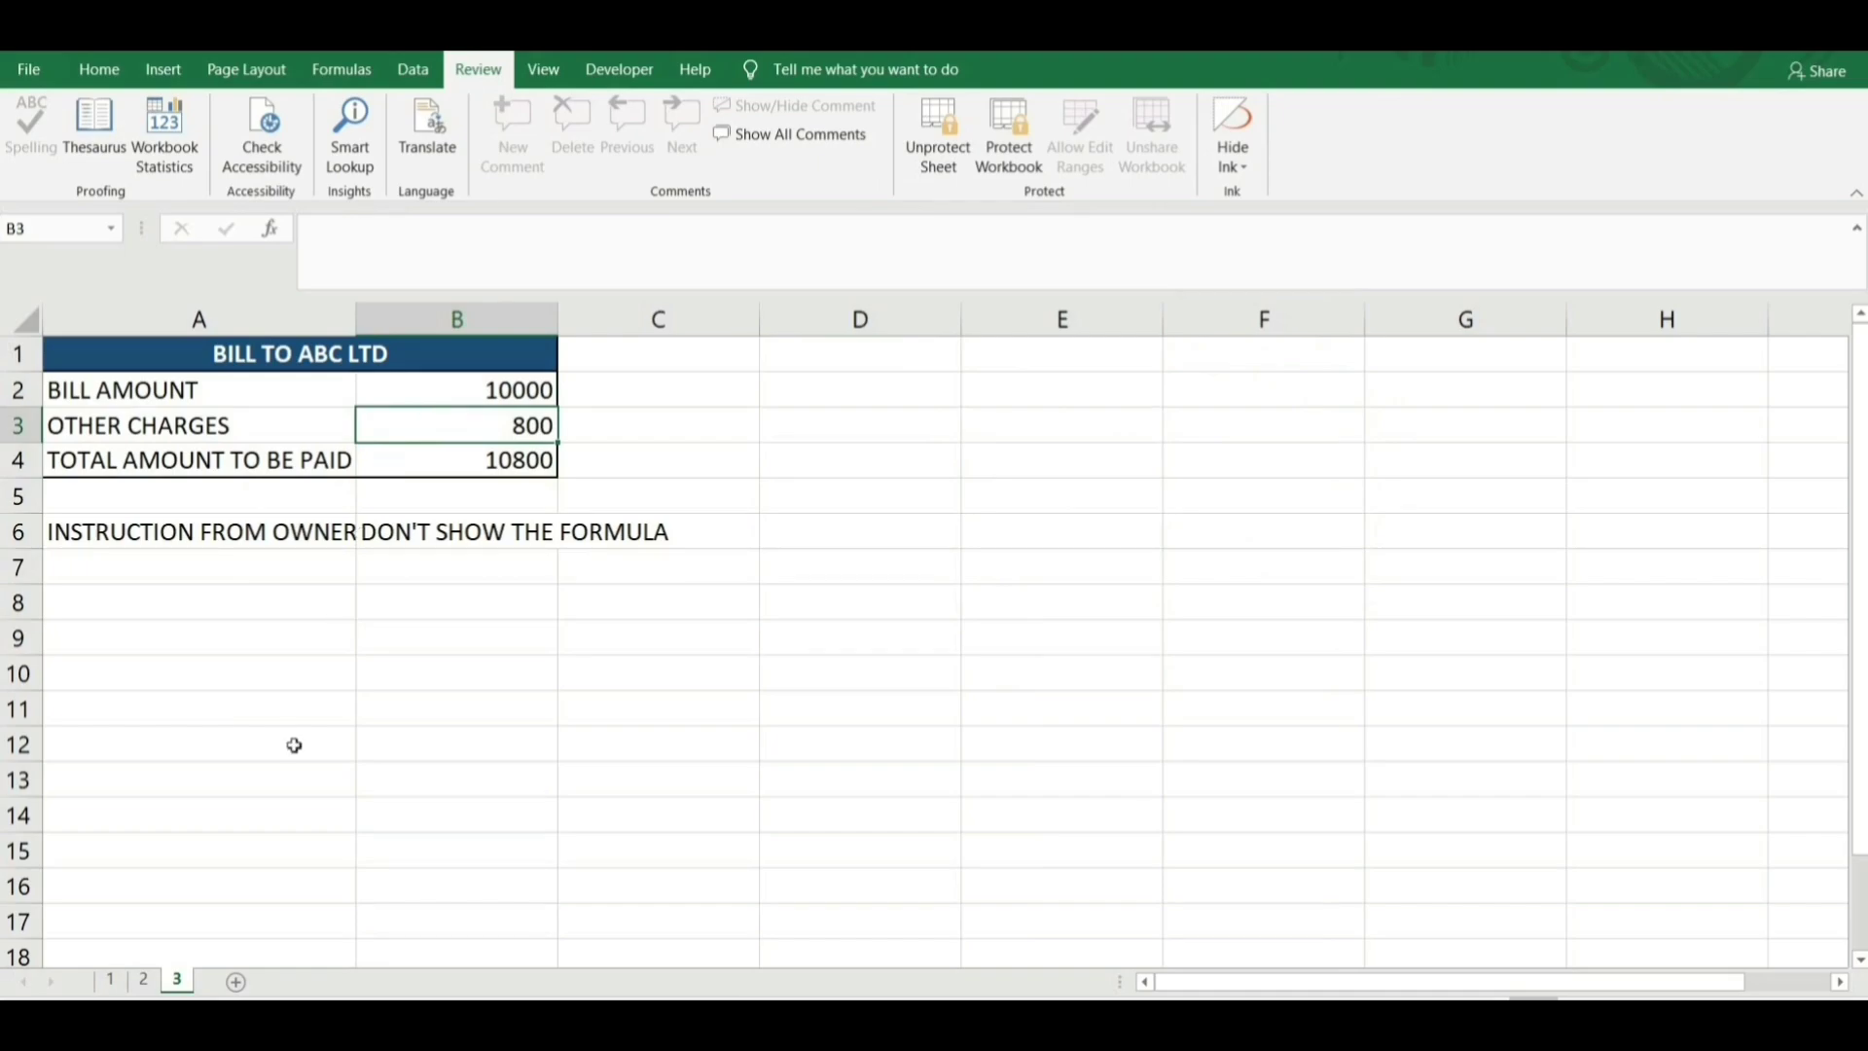
Go to sheet 1's country payment table and select cell A2.
left_click(146, 980)
left_click(115, 981)
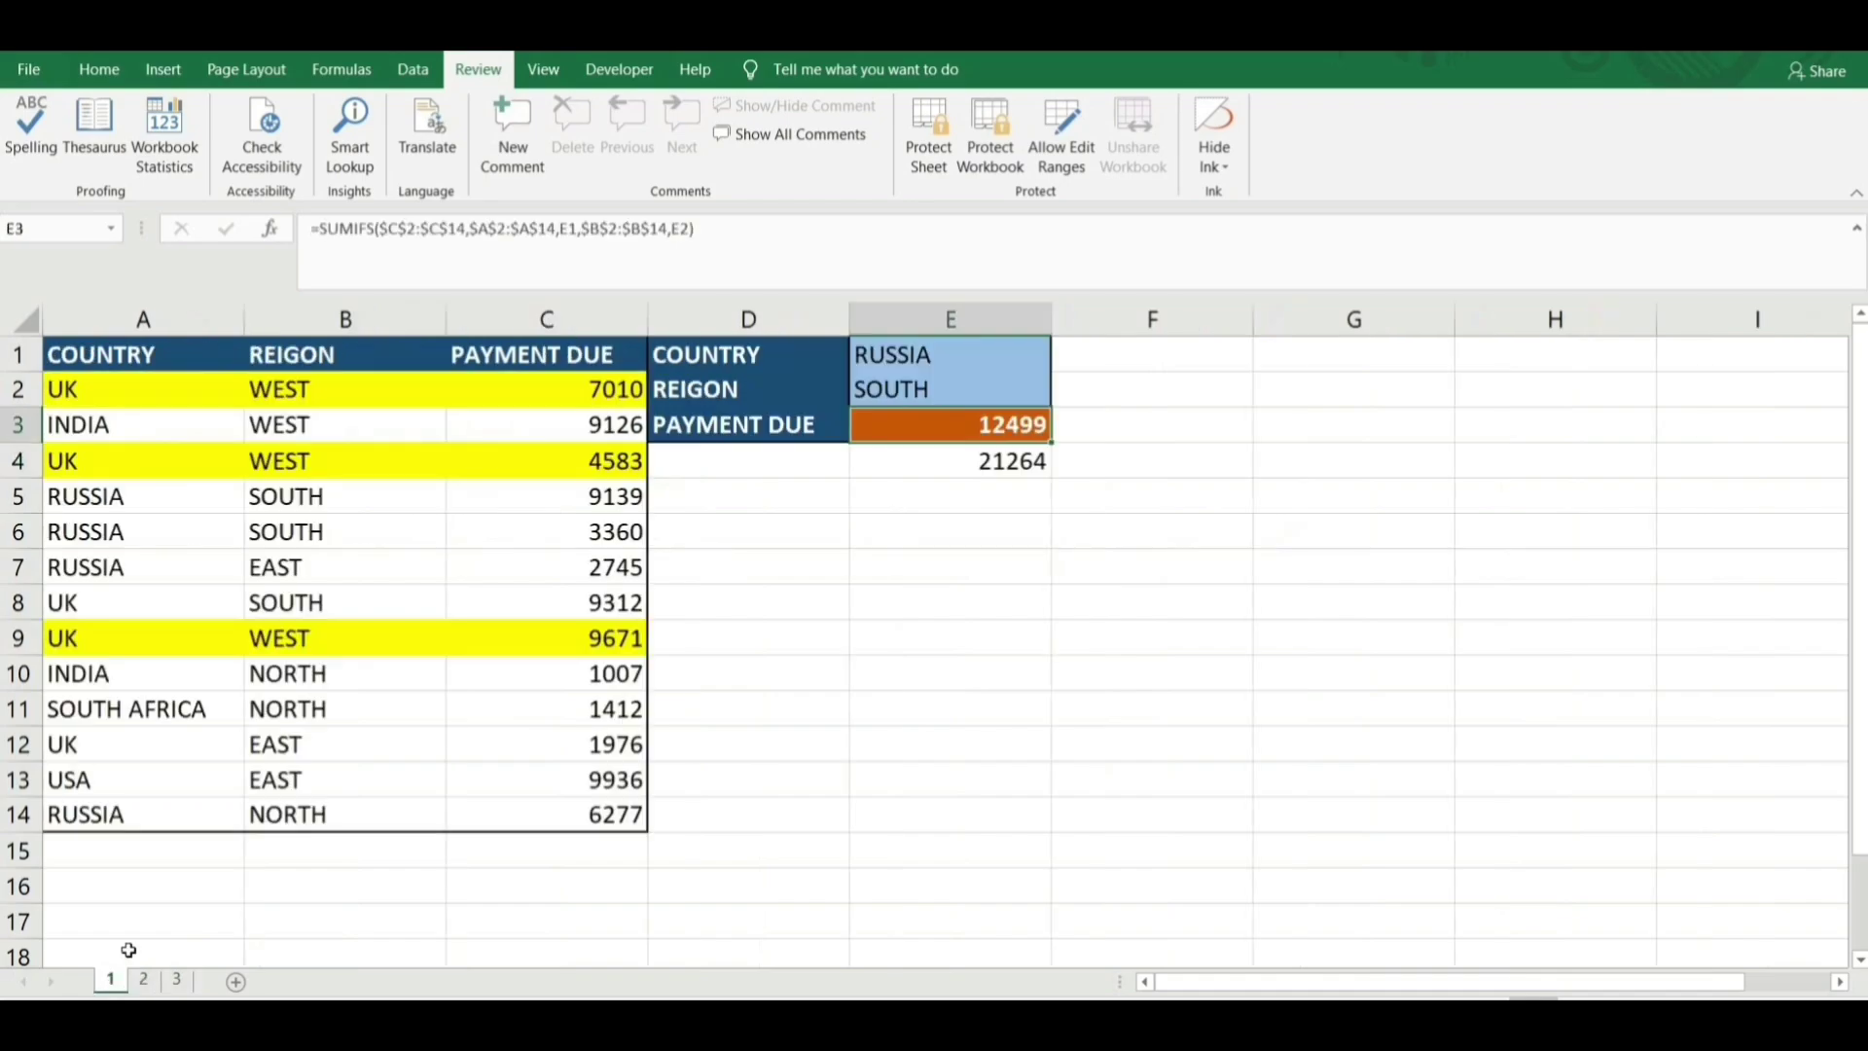
left_click(184, 394)
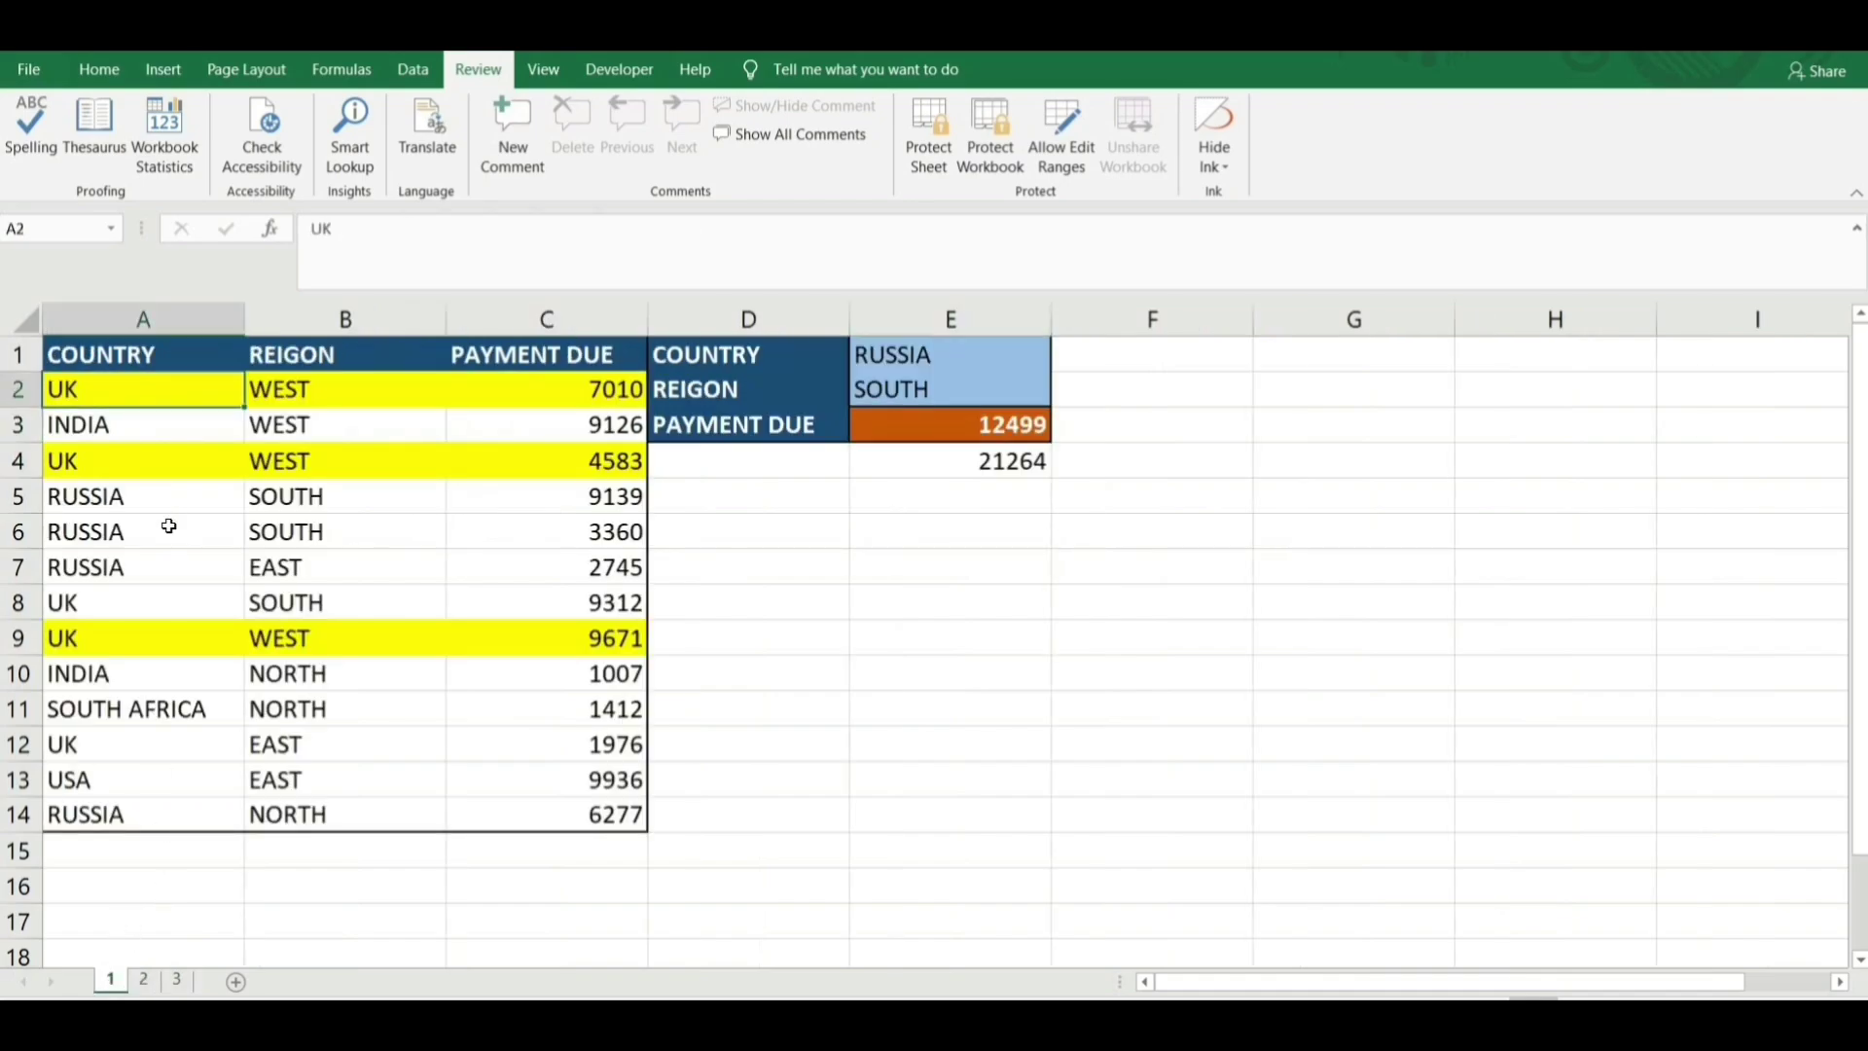